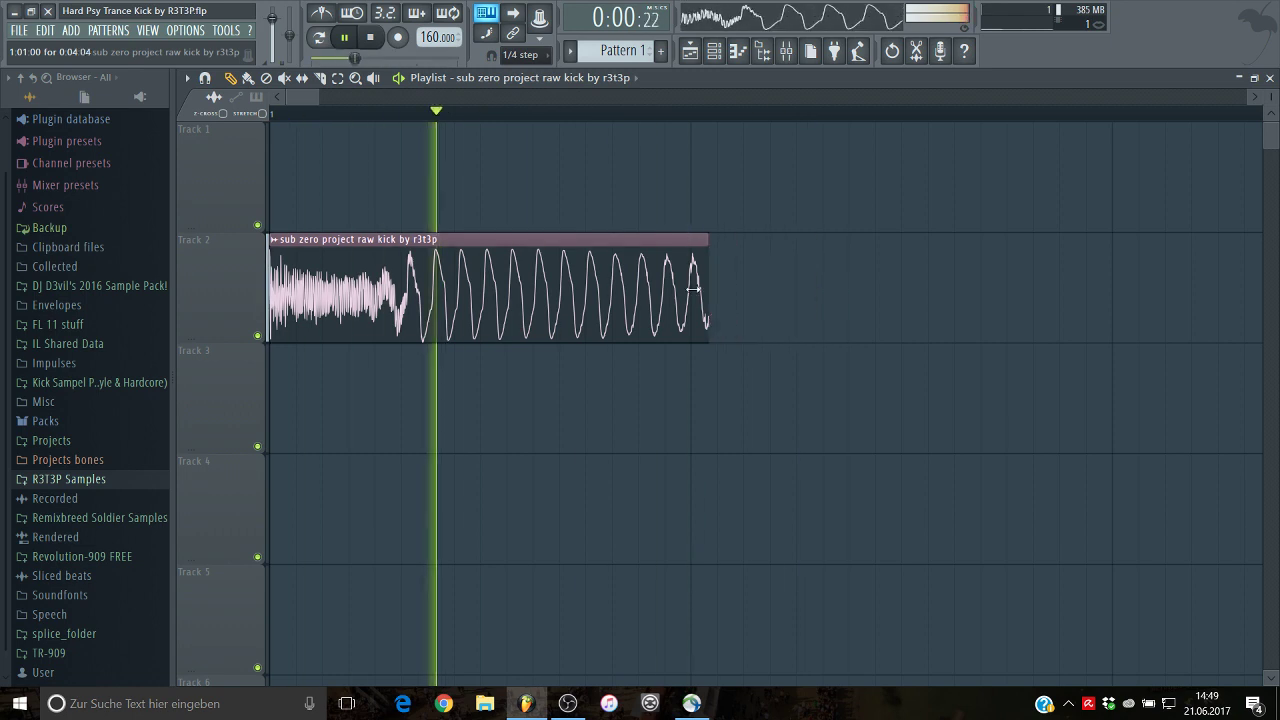
Step: Trim the raw kick clip on Track 2 to its opening punch and clone its channel in the channel rack
key(space)
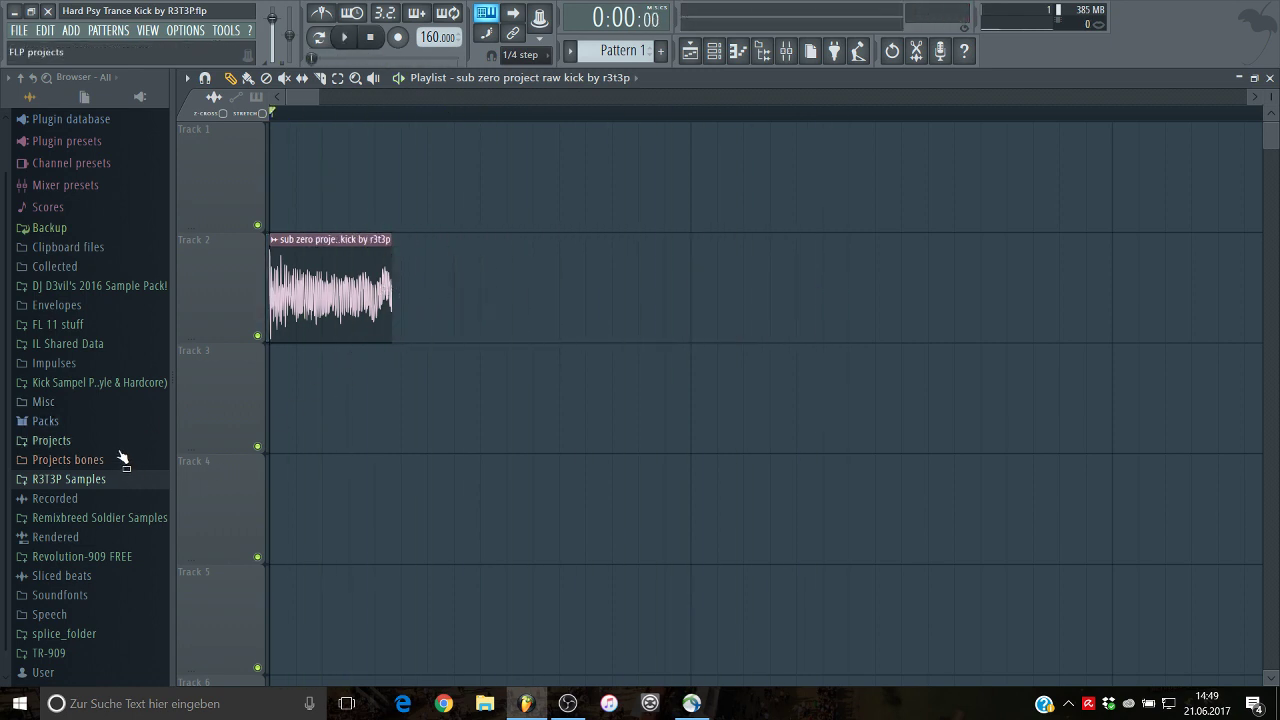
click(719, 60)
right_click(356, 123)
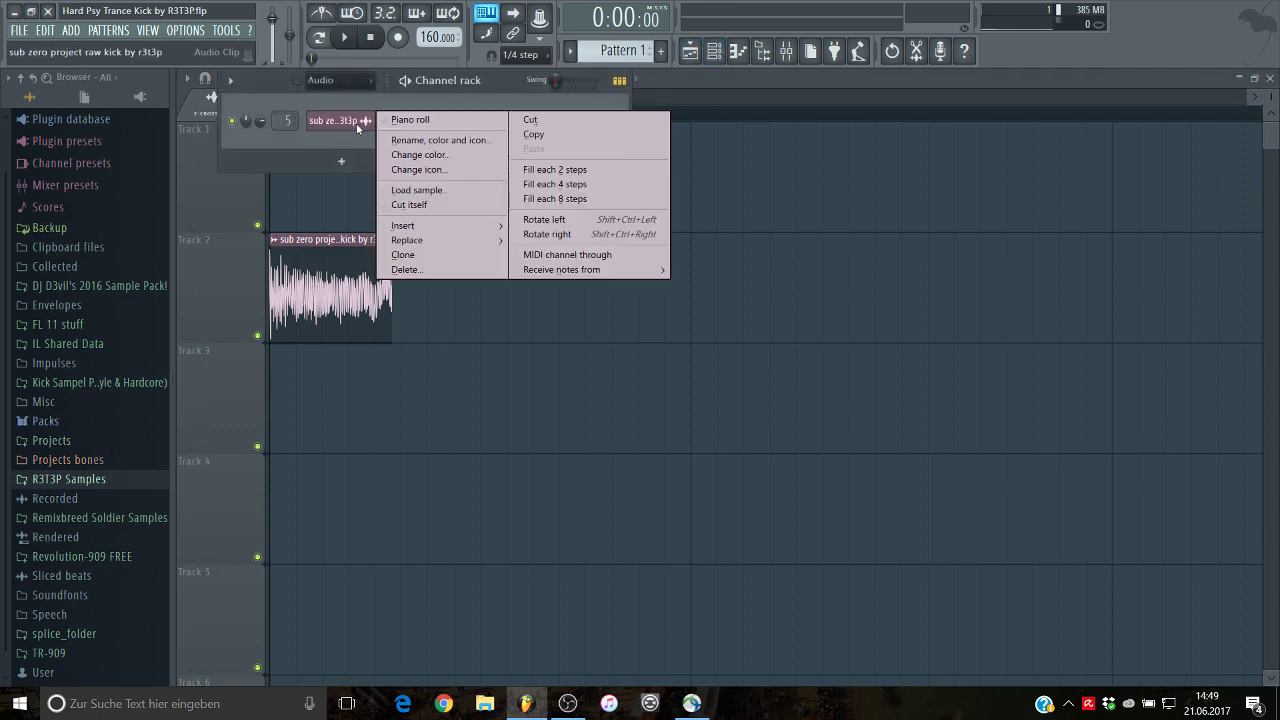
click(404, 255)
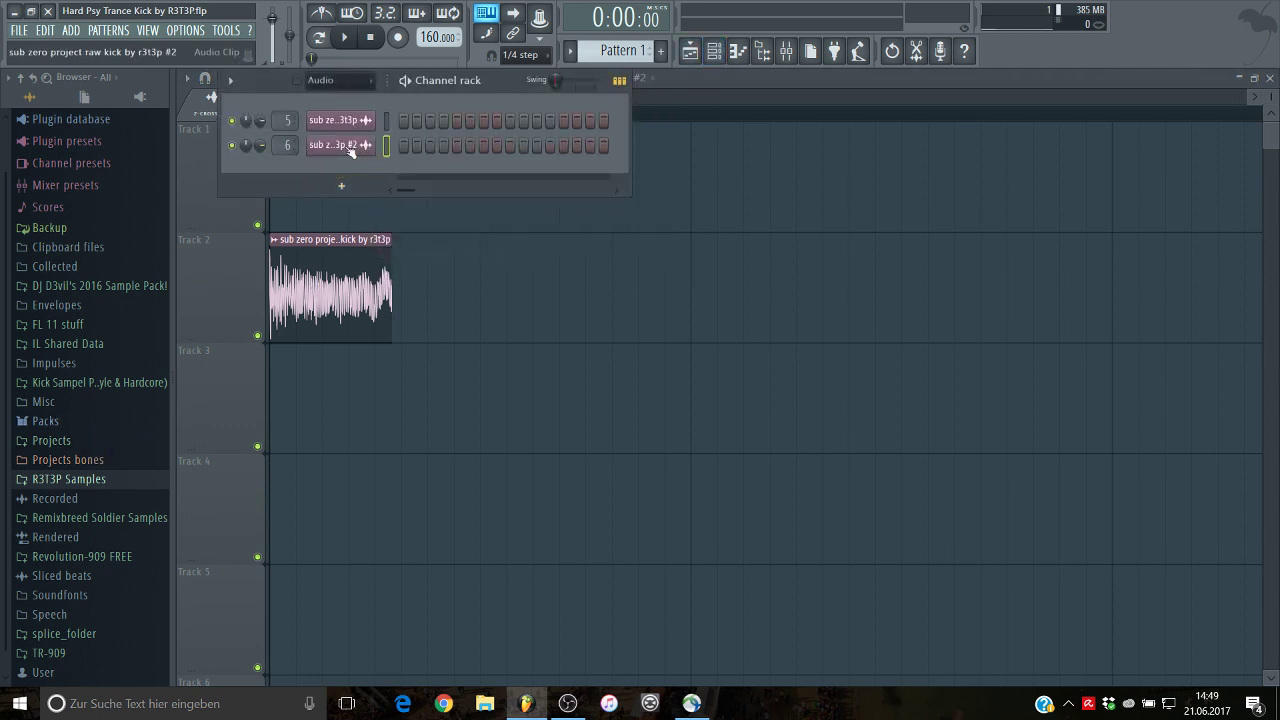
key(F6)
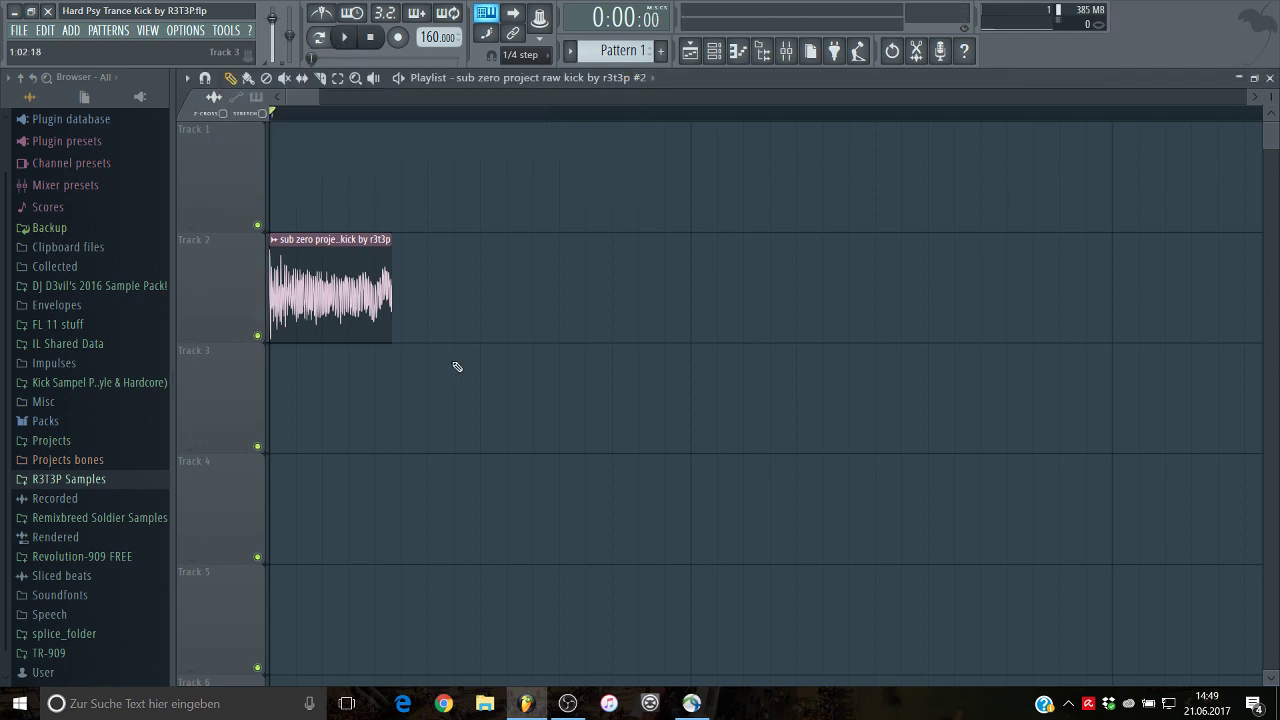
Step: Find Grv Kick 30 in the Drums pack's Kicks folder and place it at the start of Track 3
click(50, 423)
click(78, 441)
scroll(108, 450, down, 5)
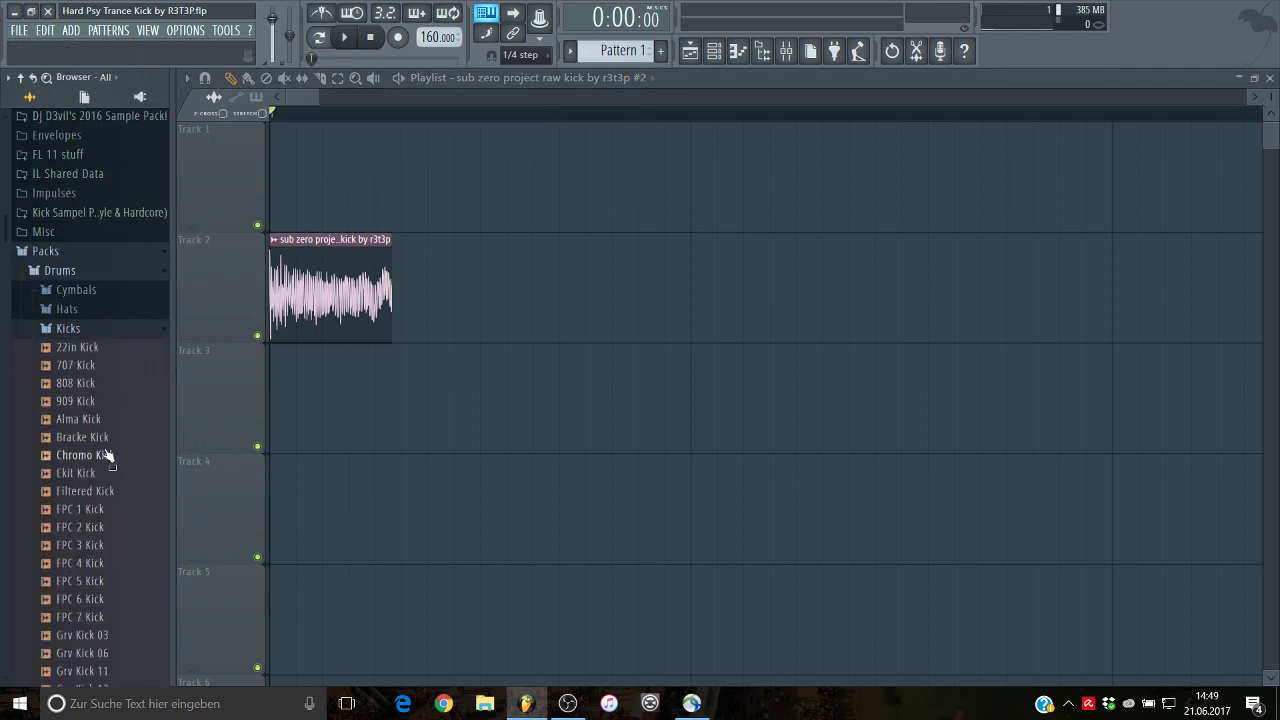
scroll(109, 446, down, 8)
click(96, 120)
scroll(103, 223, up, 2)
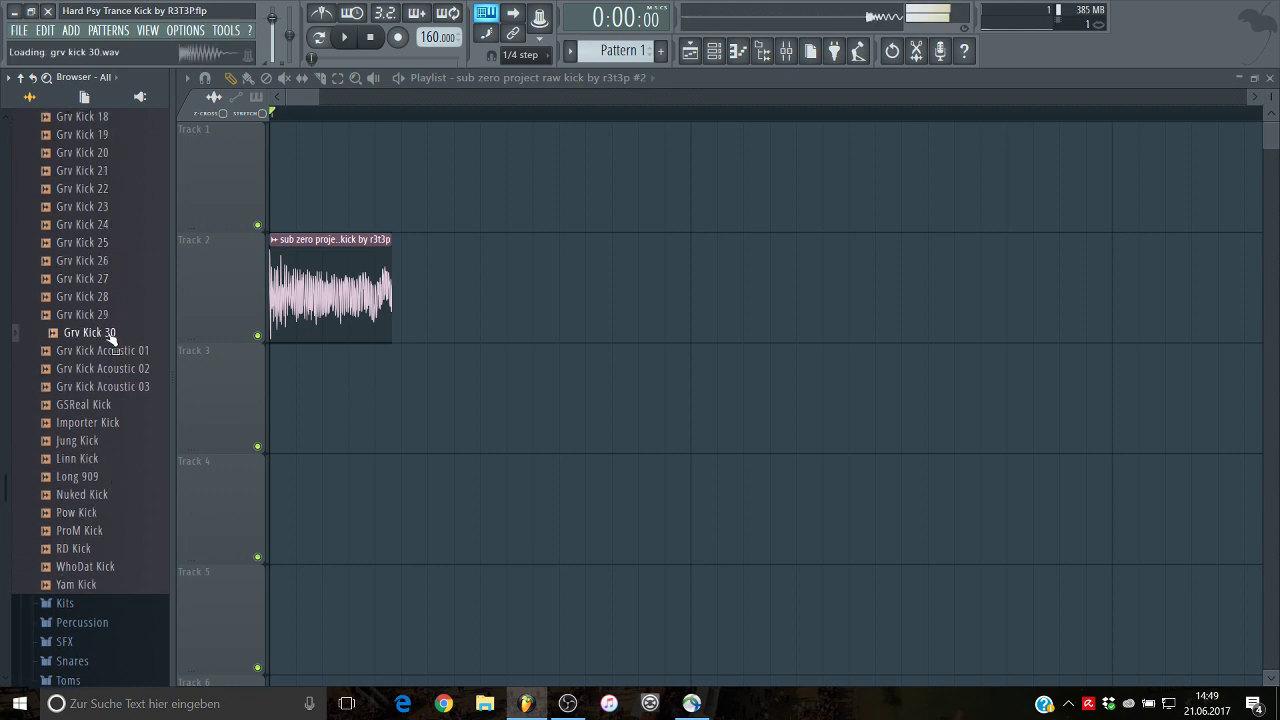
drag(112, 340, 190, 401)
scroll(126, 330, up, 10)
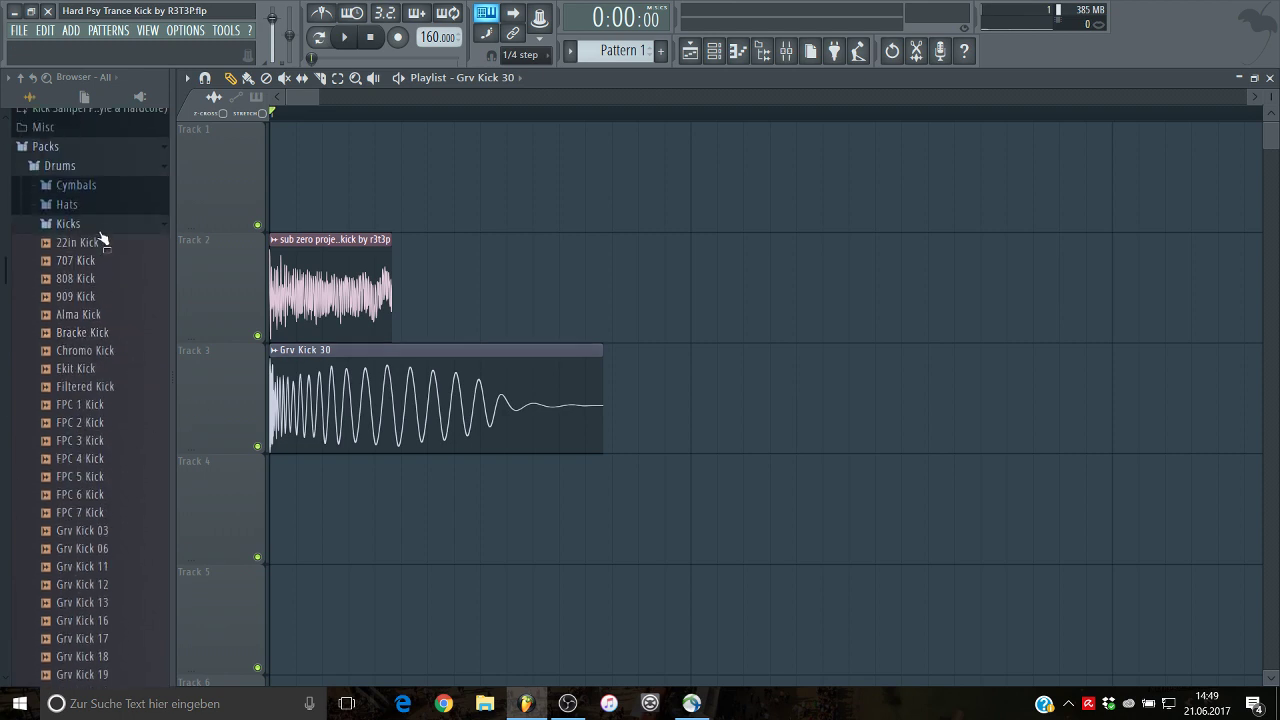
click(95, 172)
Step: Audition the layered kicks, fade out the Grv Kick 30 sample and raise its channel pitch
key(space)
key(space)
key(space)
key(space)
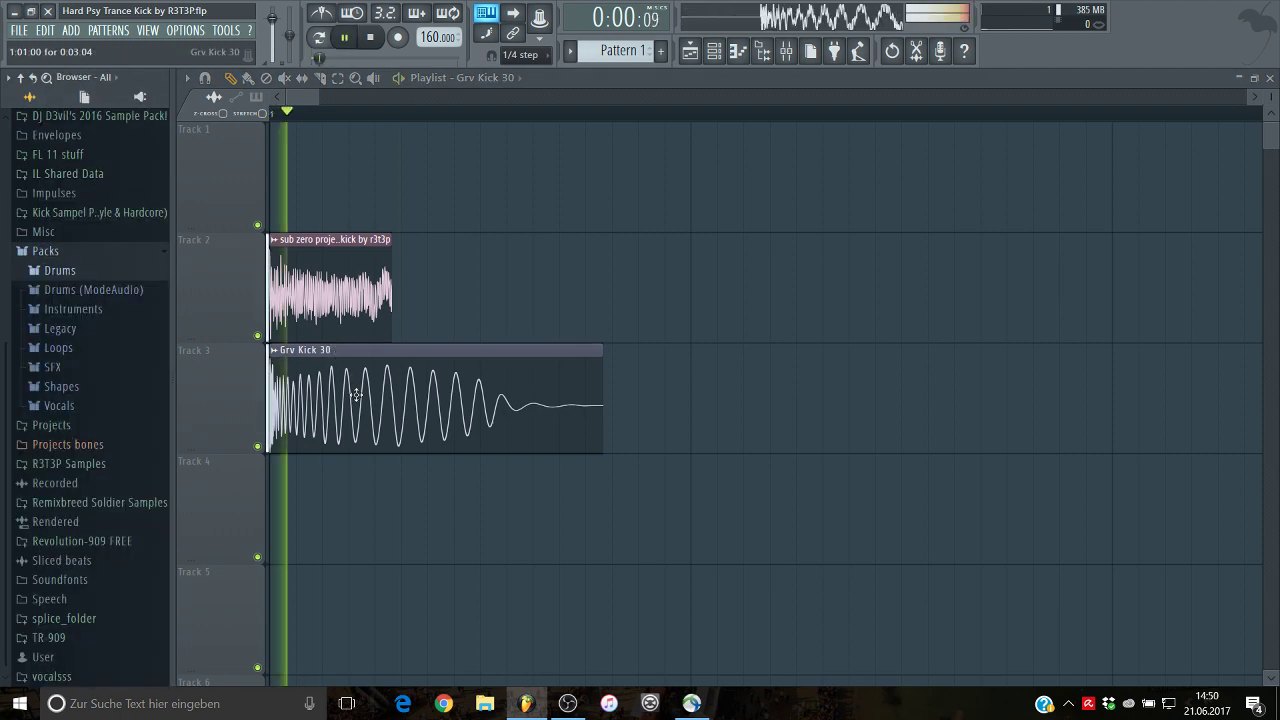
double_click(427, 432)
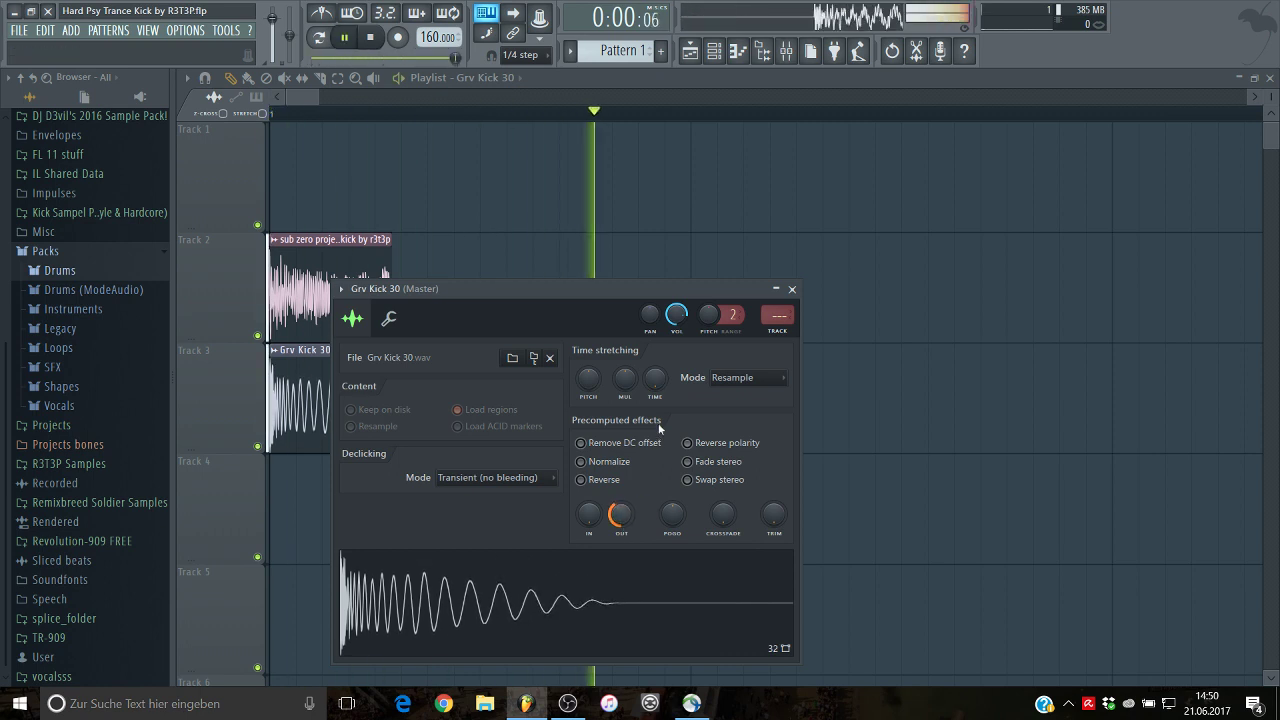
key(space)
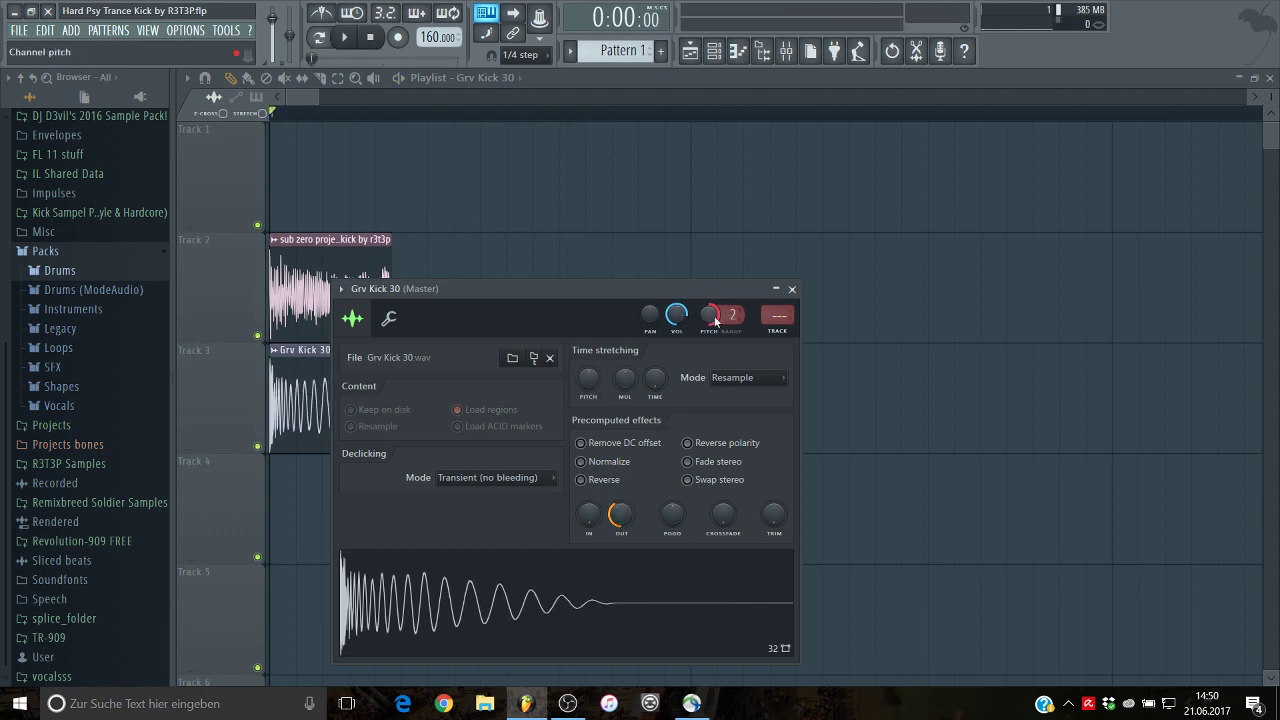
drag(673, 518, 676, 560)
key(space)
right_click(592, 256)
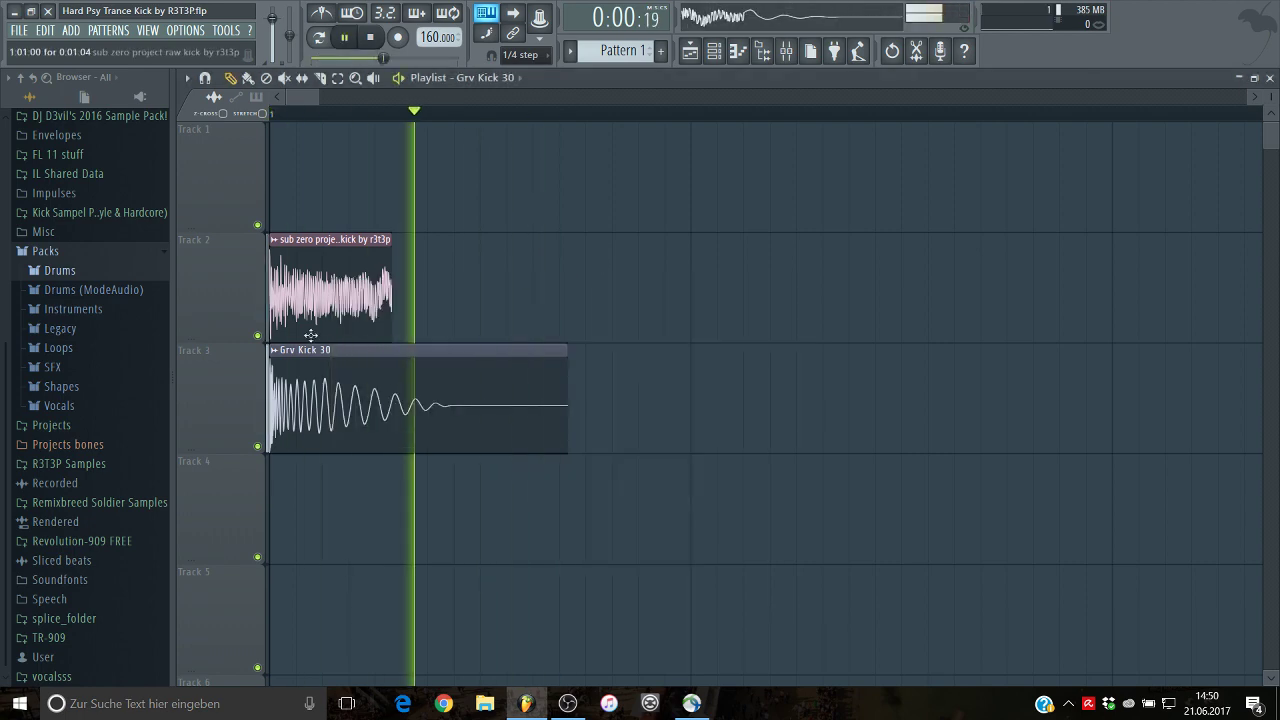
Step: Compare playback with and without the raw kick punch and lower its volume on mixer track 5
click(258, 336)
click(258, 336)
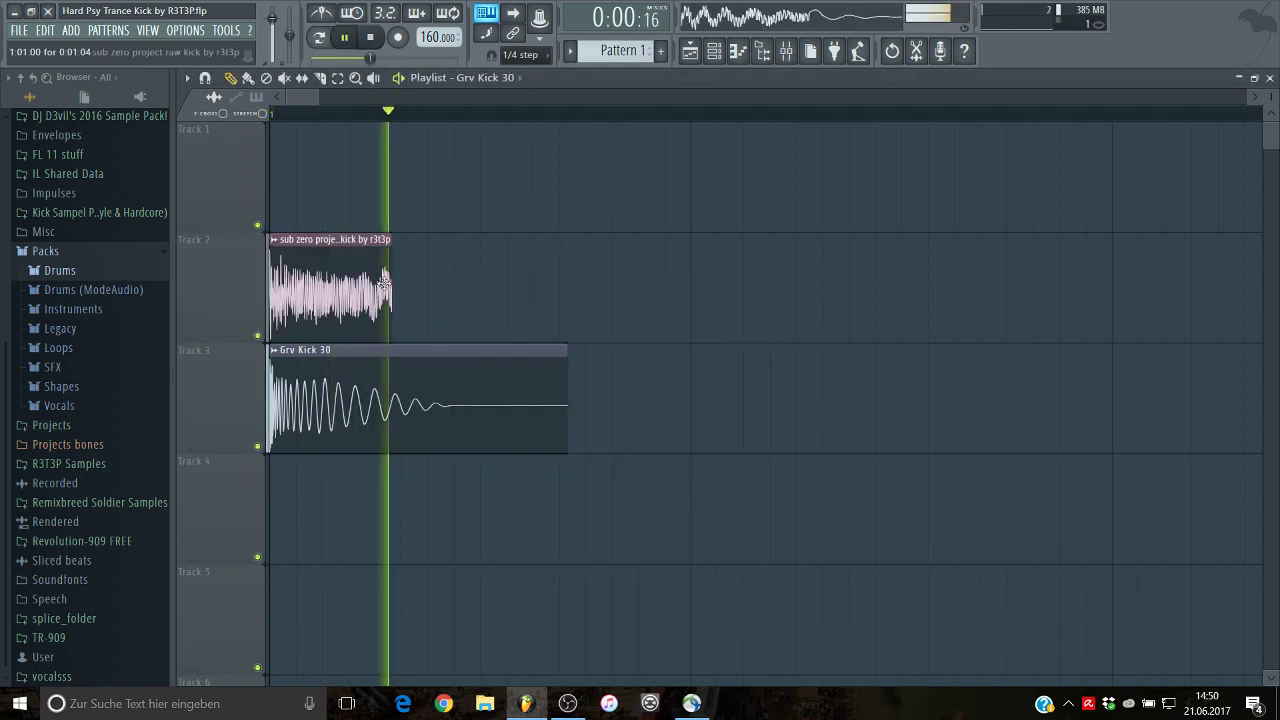
key(space)
double_click(330, 290)
click(739, 274)
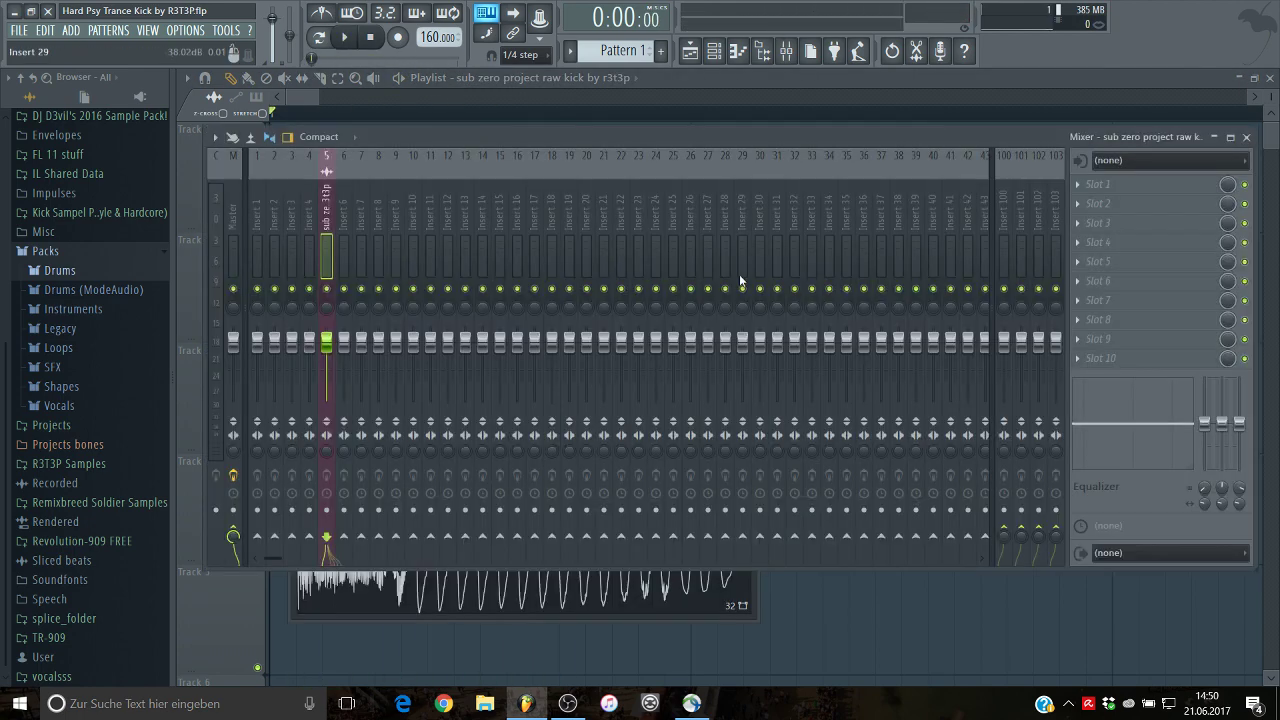
key(space)
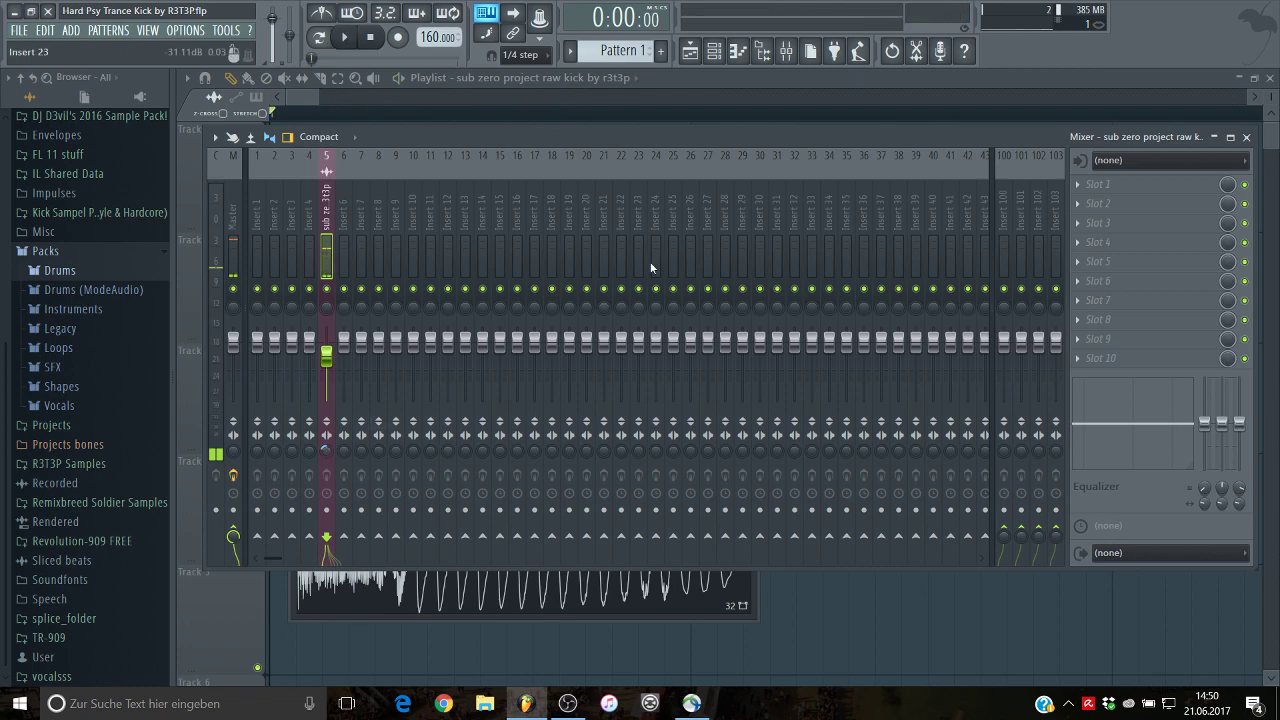
key(space)
click(761, 79)
key(space)
Step: Route Grv Kick 30 to mixer track 7 and load Fruity parametric EQ 2 in its effect slot 2
double_click(423, 403)
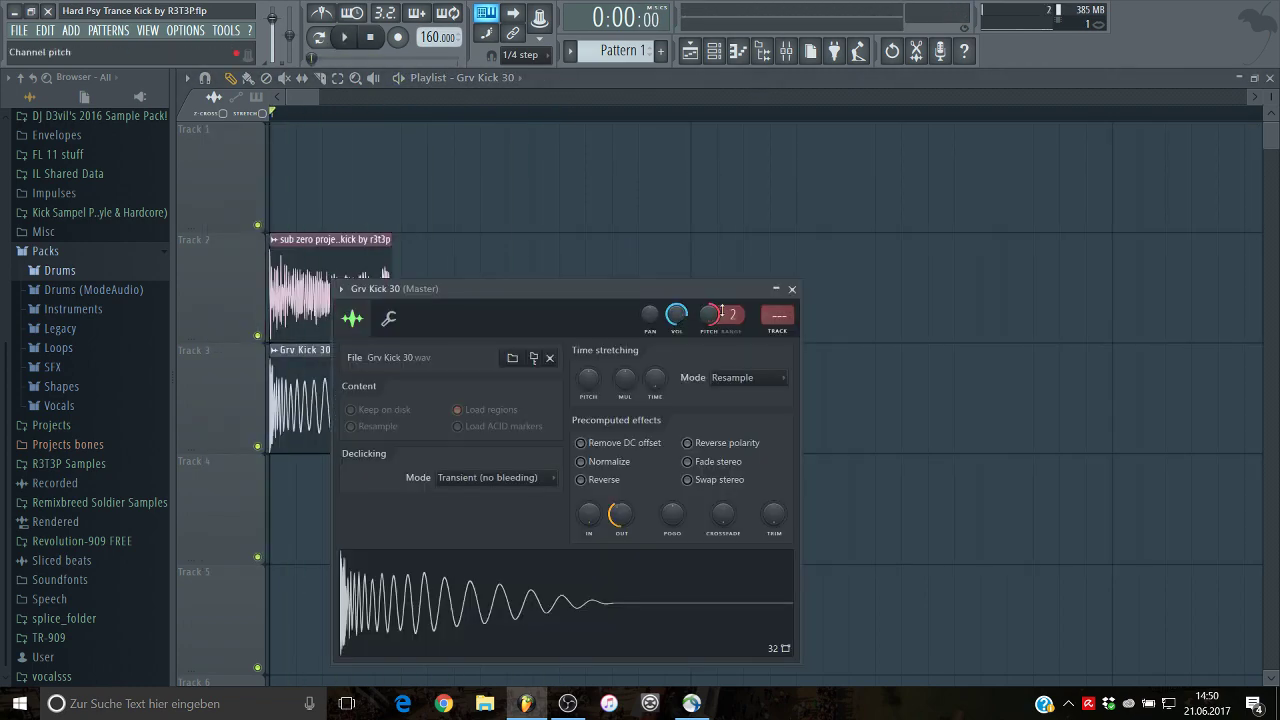
click(789, 331)
key(space)
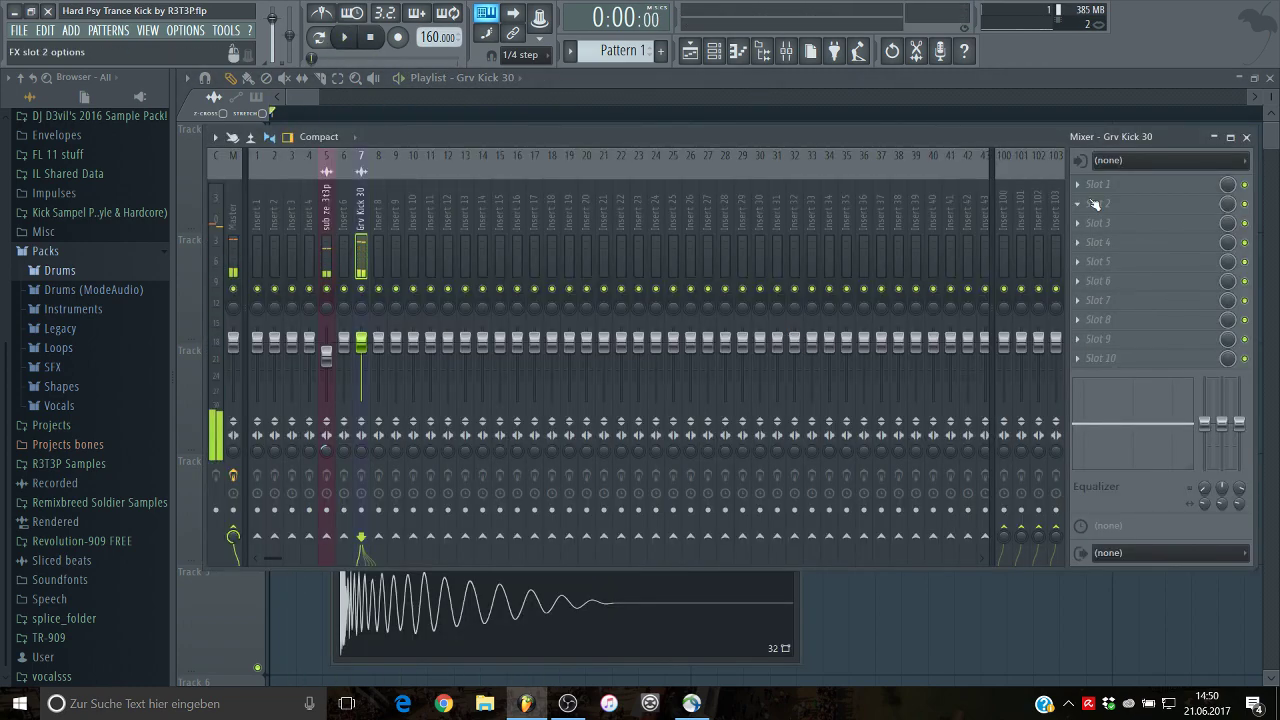
click(1095, 204)
click(877, 286)
key(space)
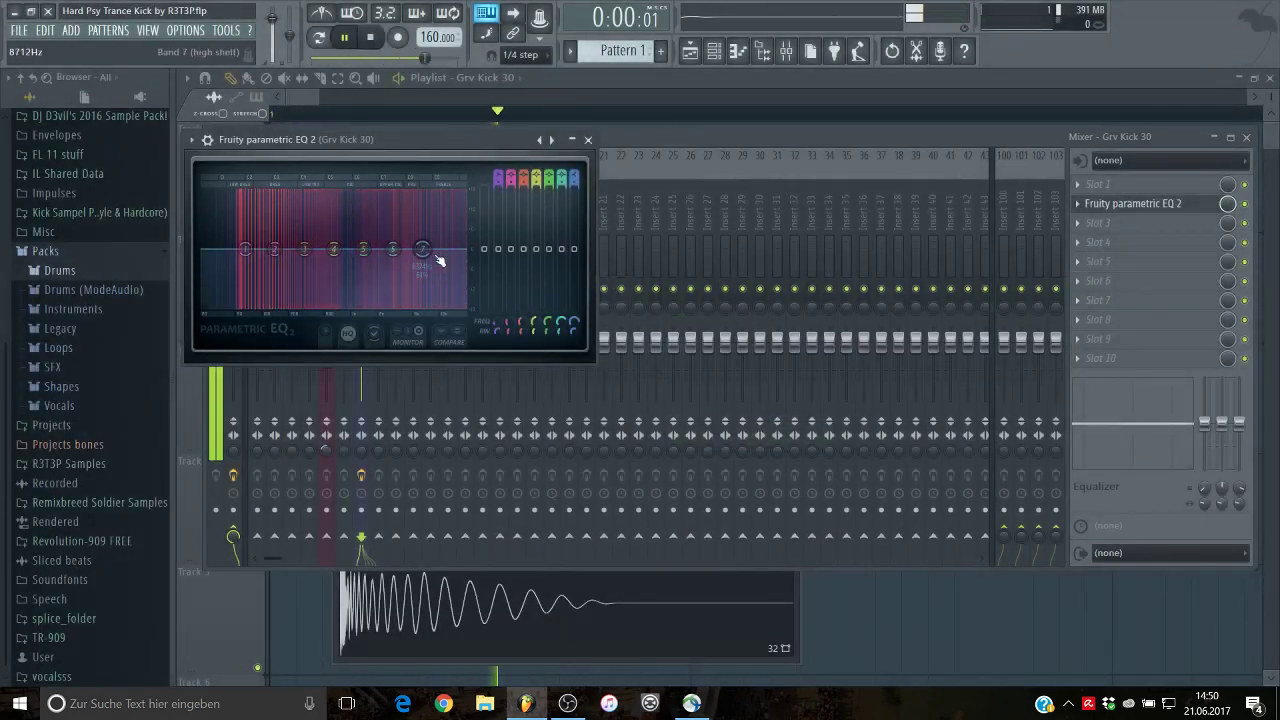
Step: Boost EQ band 6 around 3.5 kHz on Grv Kick 30 and slightly raise the band 7 high shelf
scroll(401, 225, down, 4)
drag(402, 202, 402, 204)
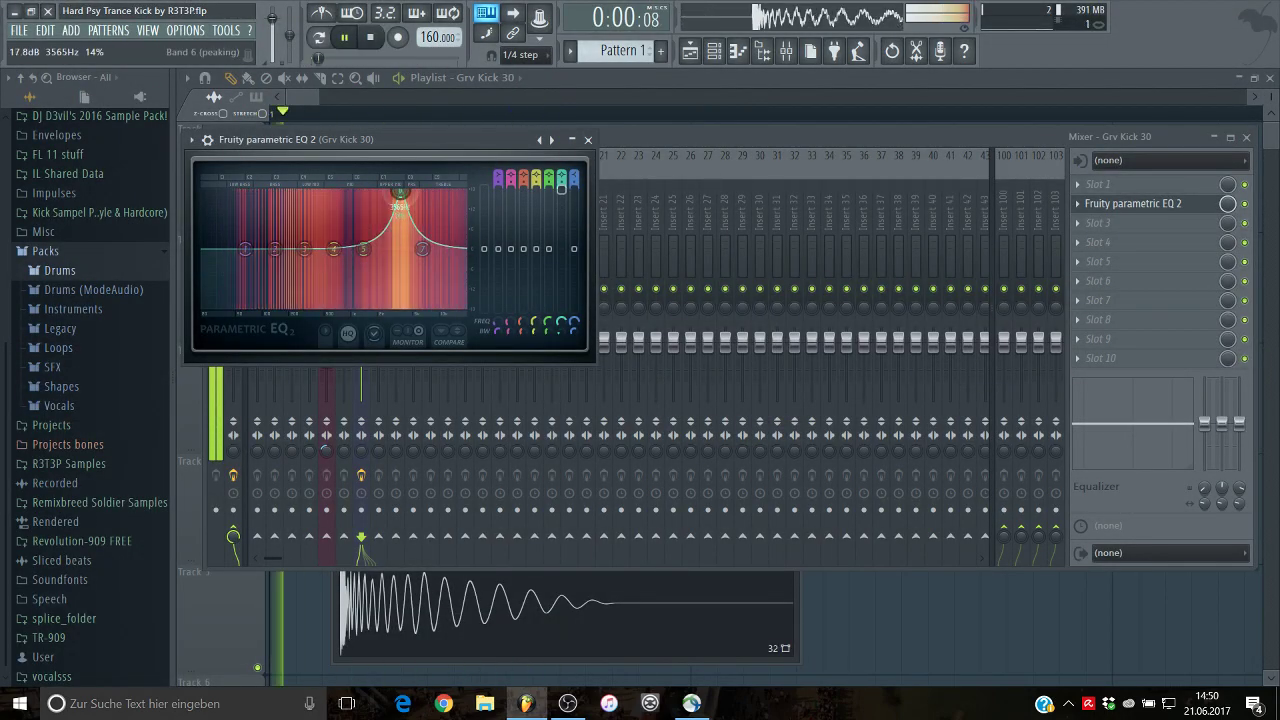
drag(422, 249, 399, 217)
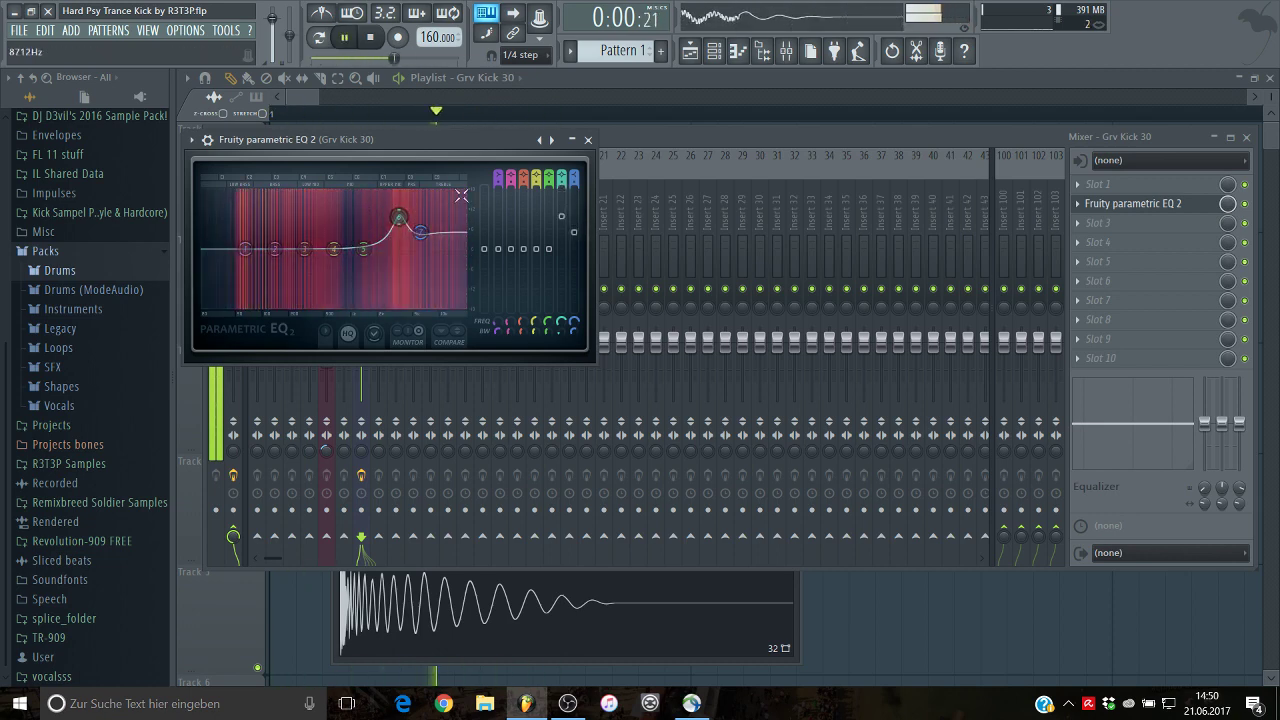
click(590, 140)
Step: Slightly lower the Grv Kick 30 volume on mixer track 7 during playback
drag(310, 343, 362, 348)
key(space)
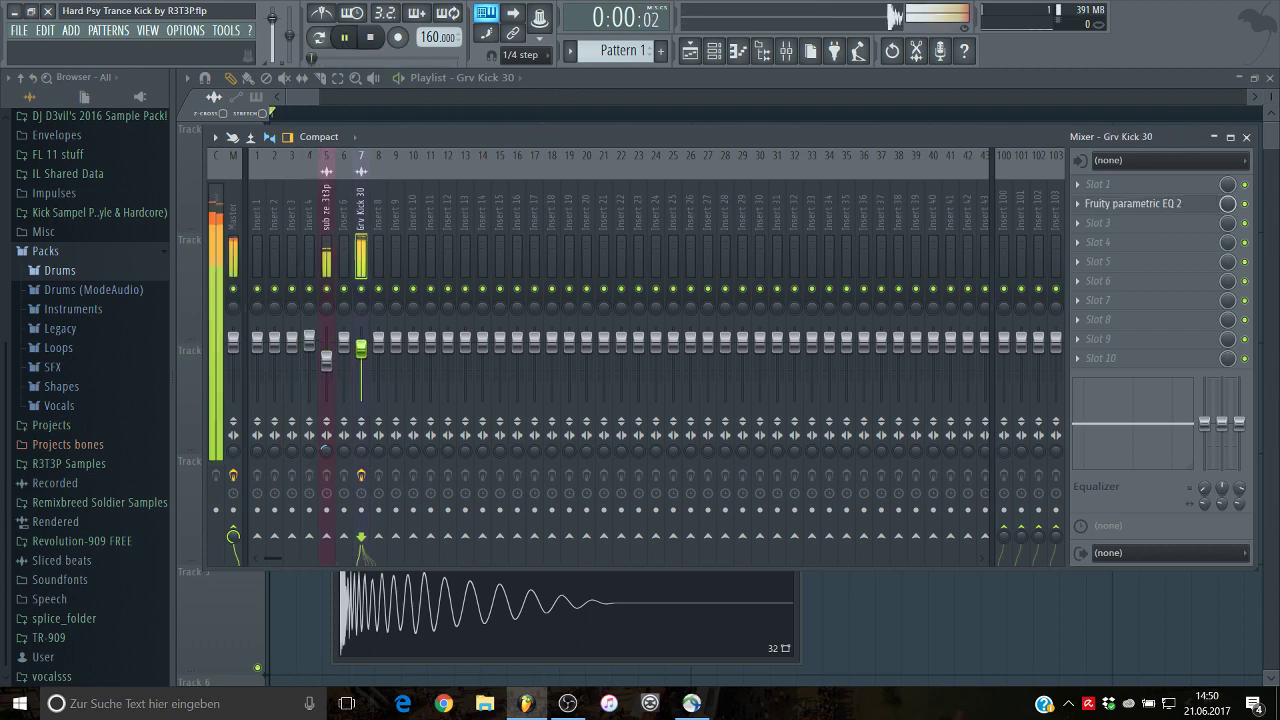
click(621, 82)
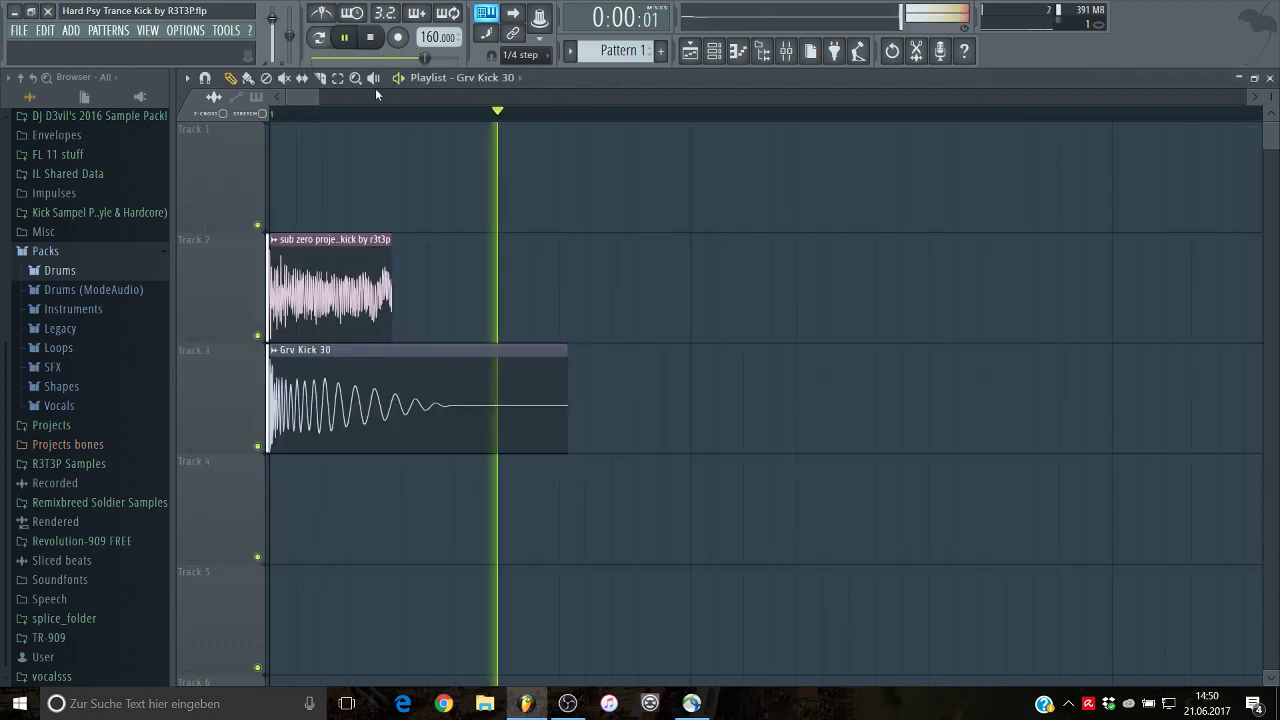
Step: Set the snap to Line and select the playlist range from 1:01:00 to 1:05:00 for looping
click(522, 54)
click(525, 72)
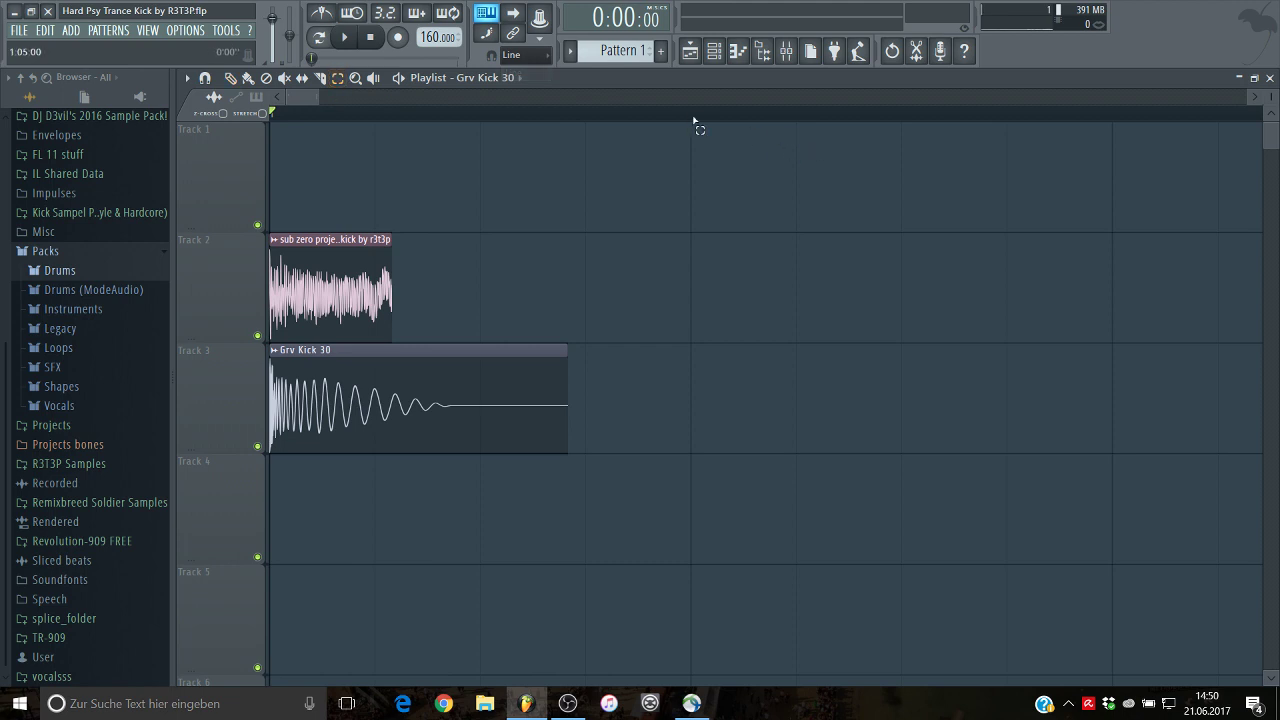
ctrl+drag(694, 117, 270, 117)
key(space)
key(ctrl+d)
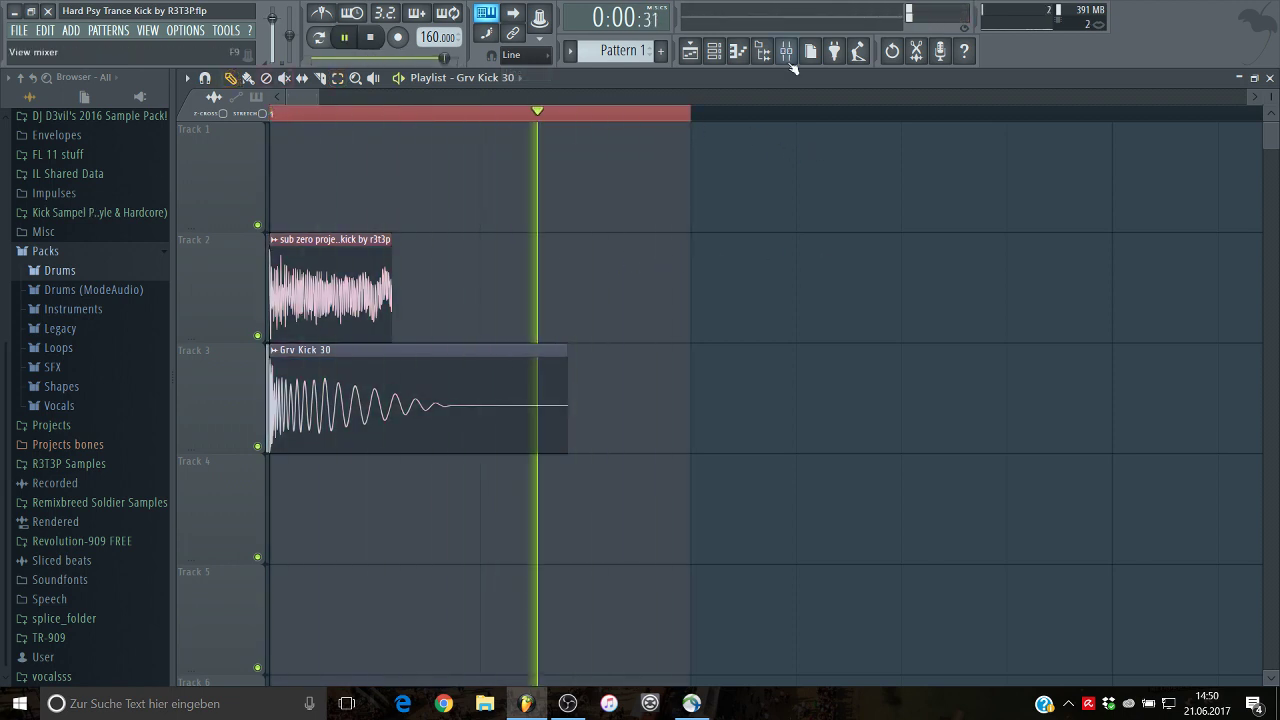
Step: Place the cloned raw kick #2 sample on Track 4 at 1:03:00, cut so only its tail remains
click(762, 51)
key(space)
click(340, 148)
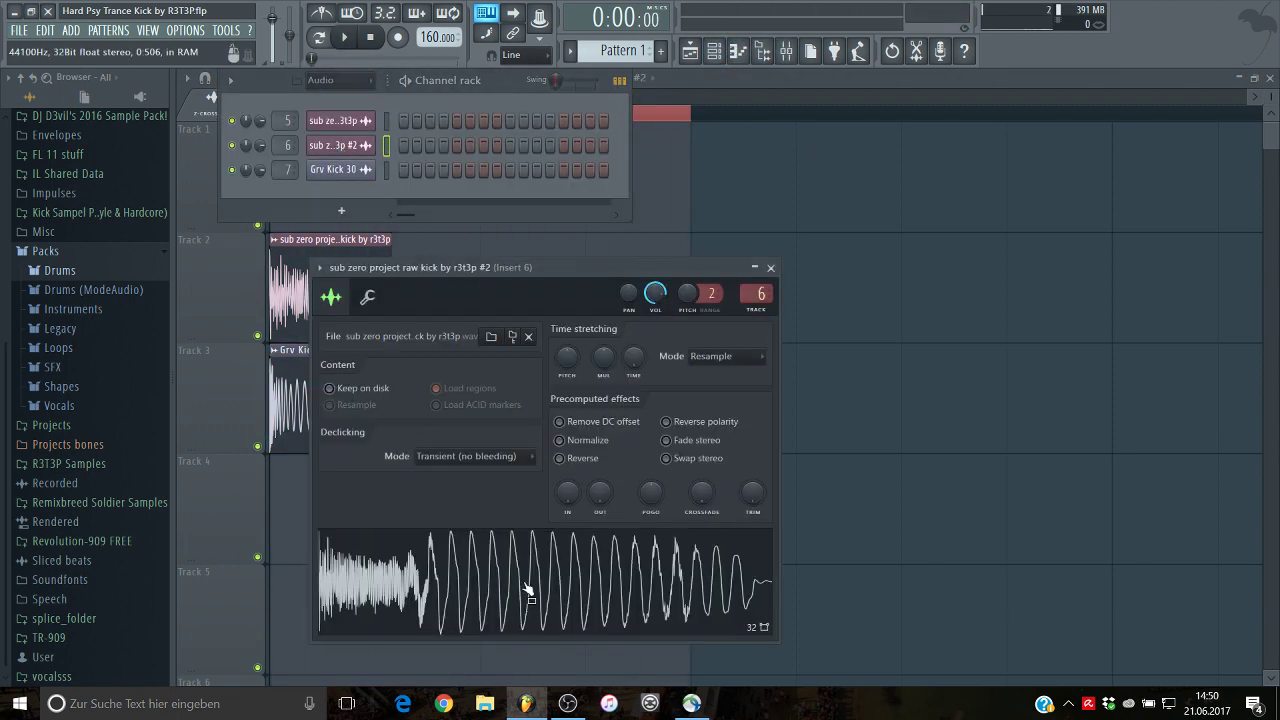
drag(529, 590, 766, 494)
scroll(986, 272, down, 2)
drag(986, 272, 458, 318)
Step: Shorten the tail clip on Track 4 to just under one beat and place a copy at 1:04:00
right_click(258, 336)
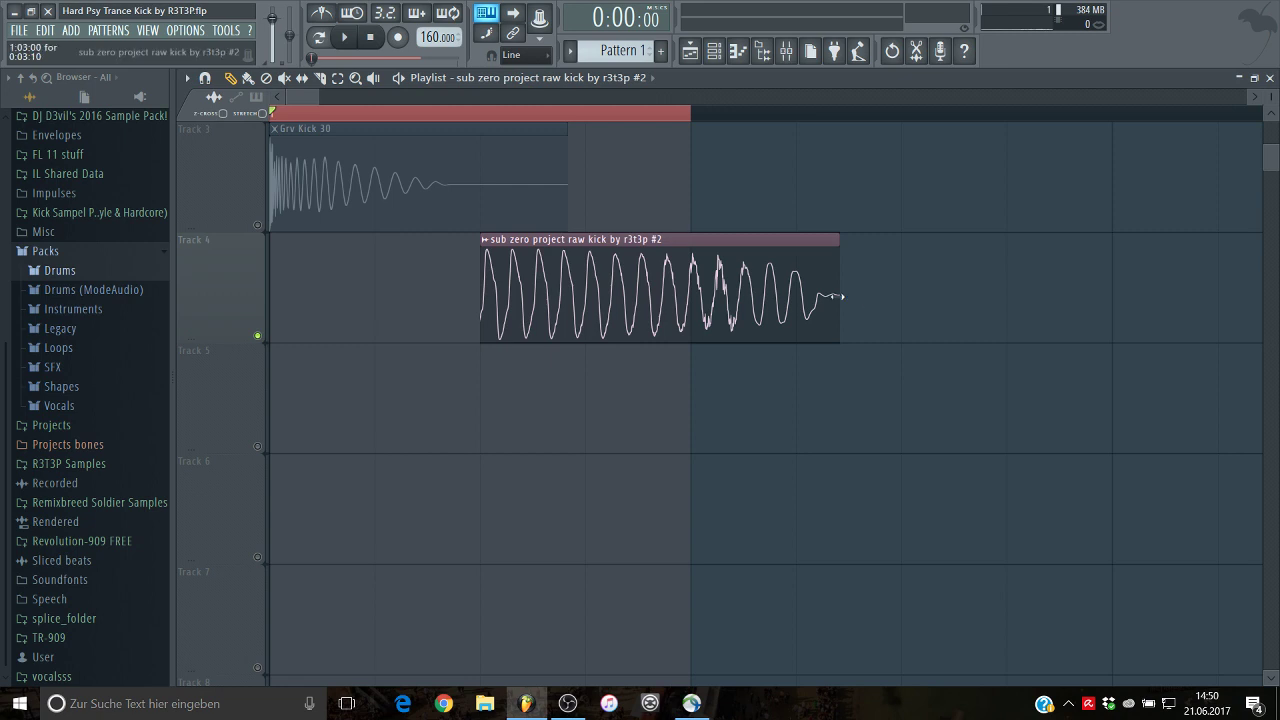
drag(843, 296, 585, 293)
click(586, 297)
scroll(608, 340, up, 2)
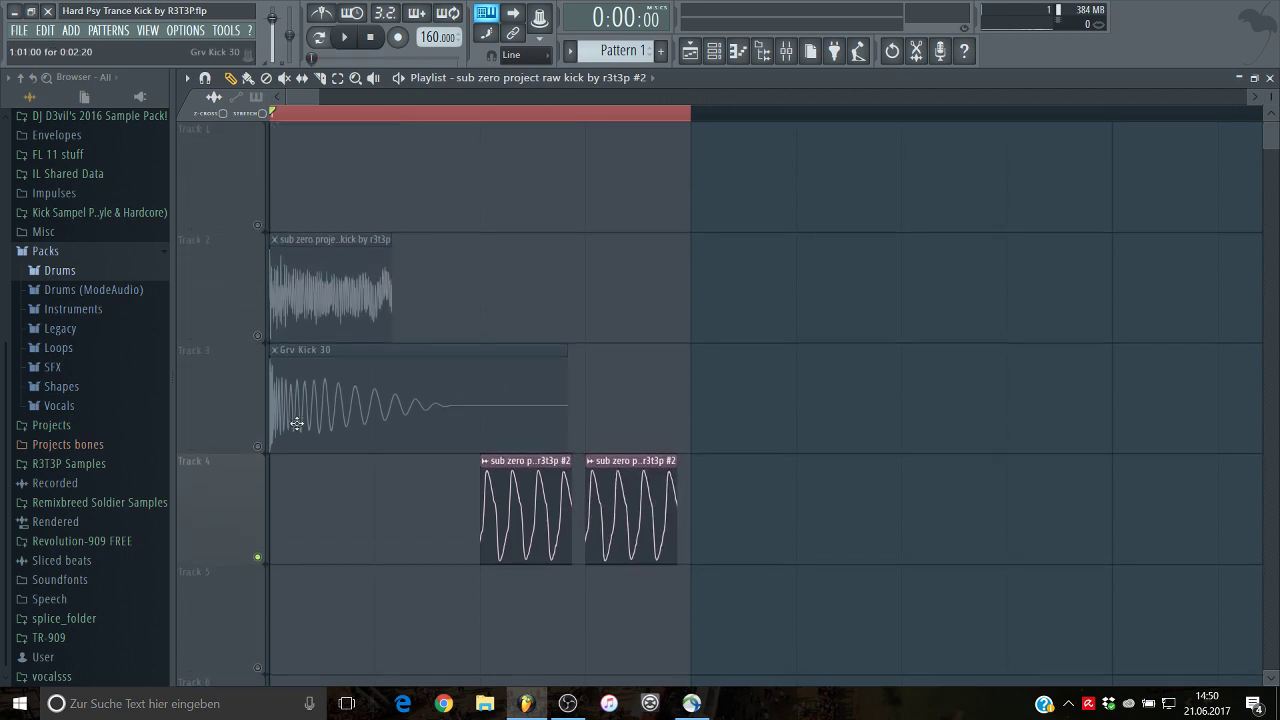
Step: Audition all kick layers together and delete the tail copy at 1:04:00
right_click(259, 447)
right_click(259, 447)
key(space)
scroll(512, 453, down, 2)
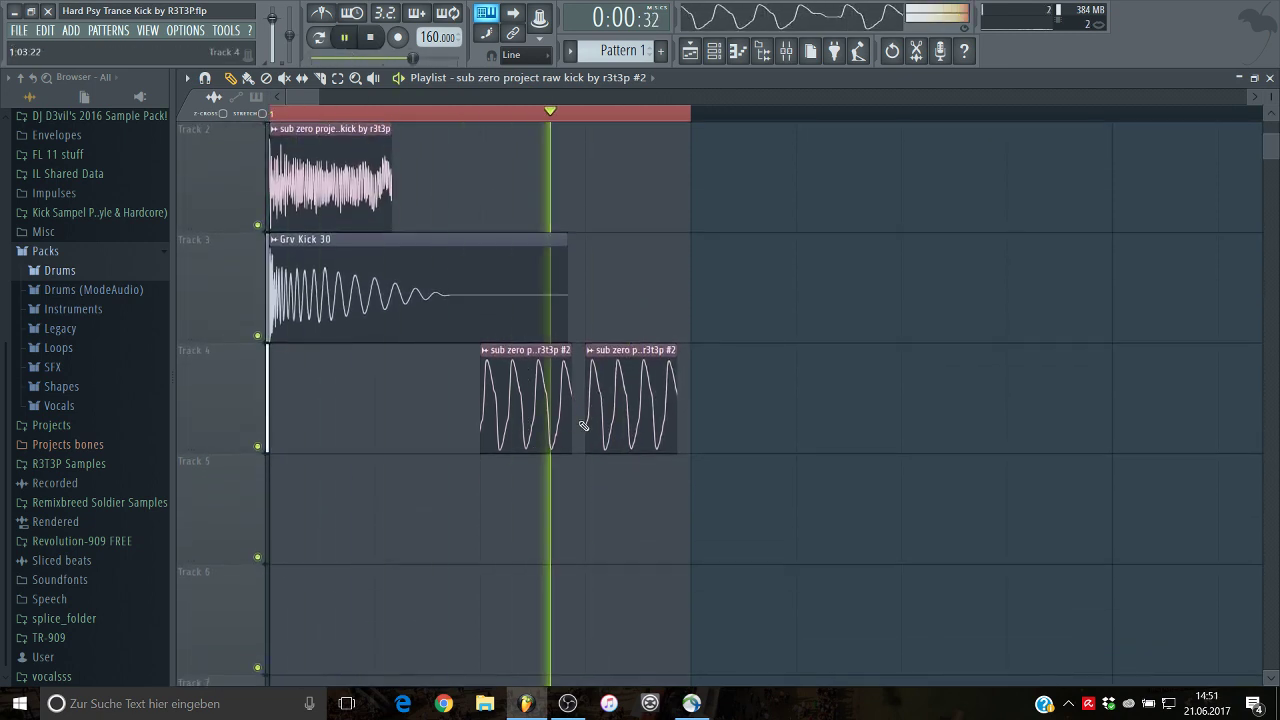
right_click(642, 417)
key(space)
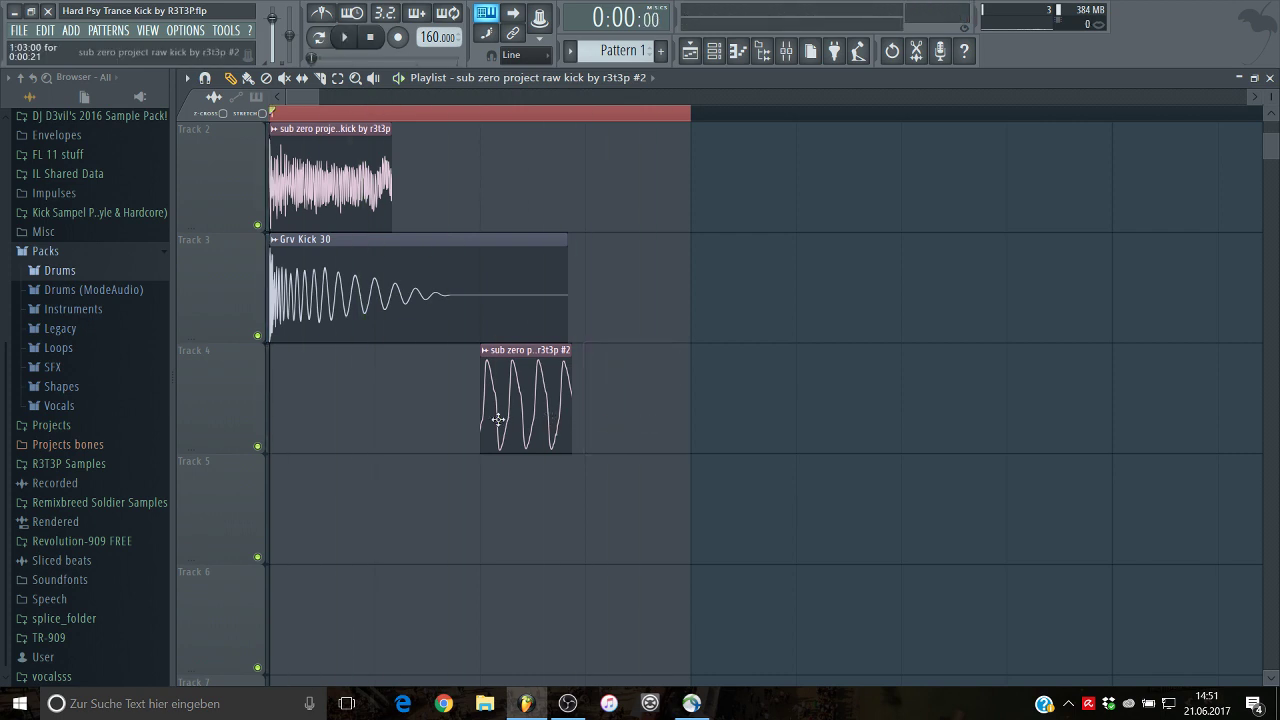
Step: Extend the tail clip's start earlier into the sample, move it back to 1:03:00 and shorten its end
drag(481, 420, 398, 432)
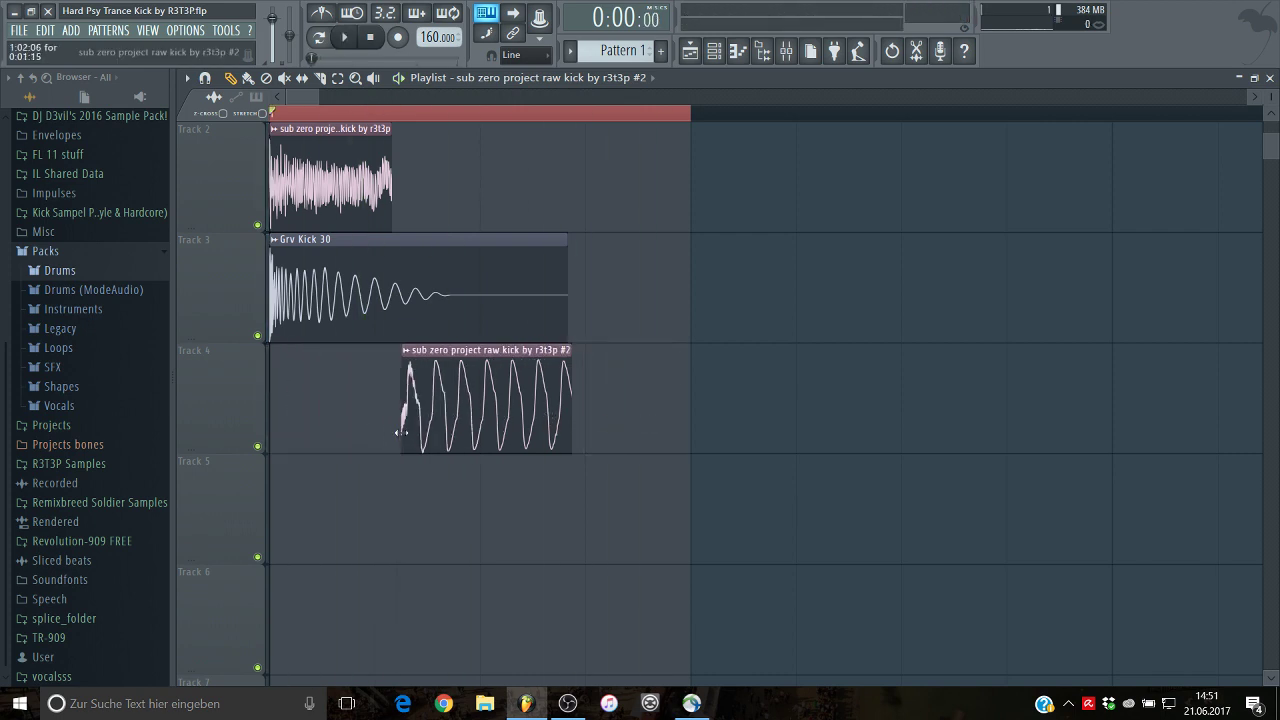
drag(495, 423, 531, 416)
drag(651, 414, 593, 412)
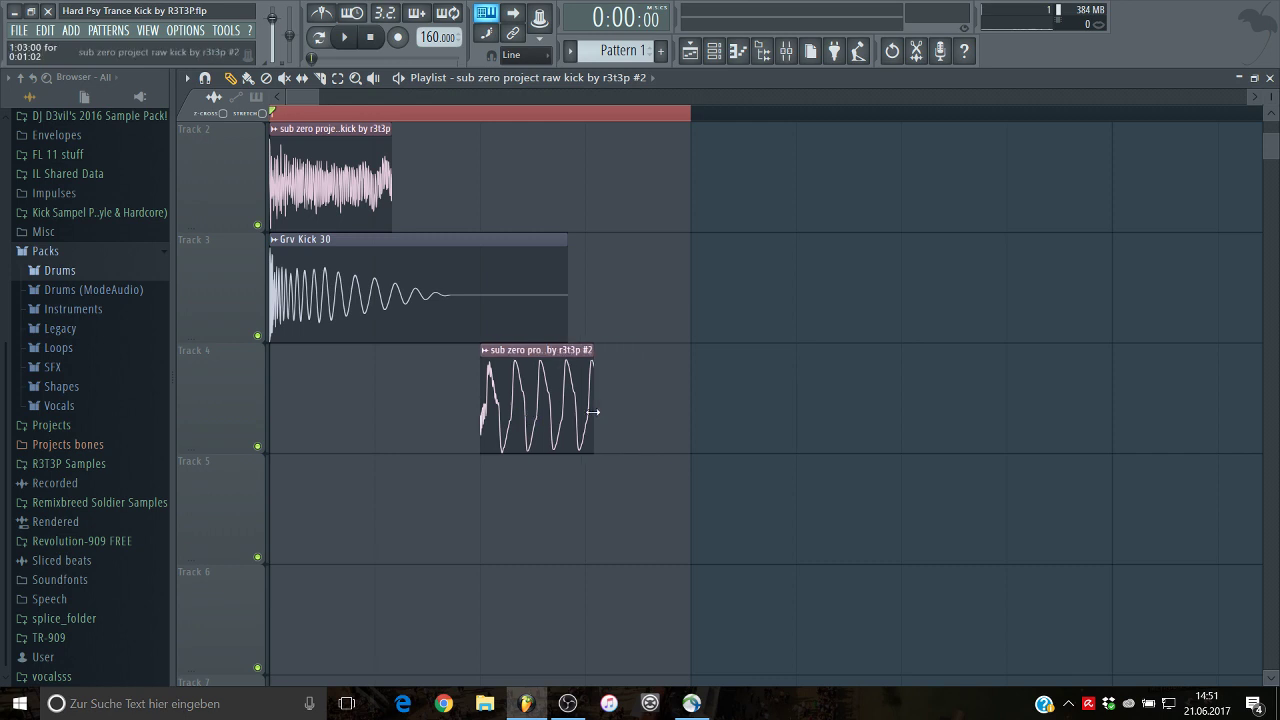
Step: Try a second copy of the reshaped tail clip at 1:04:00 and audition the loop
click(589, 412)
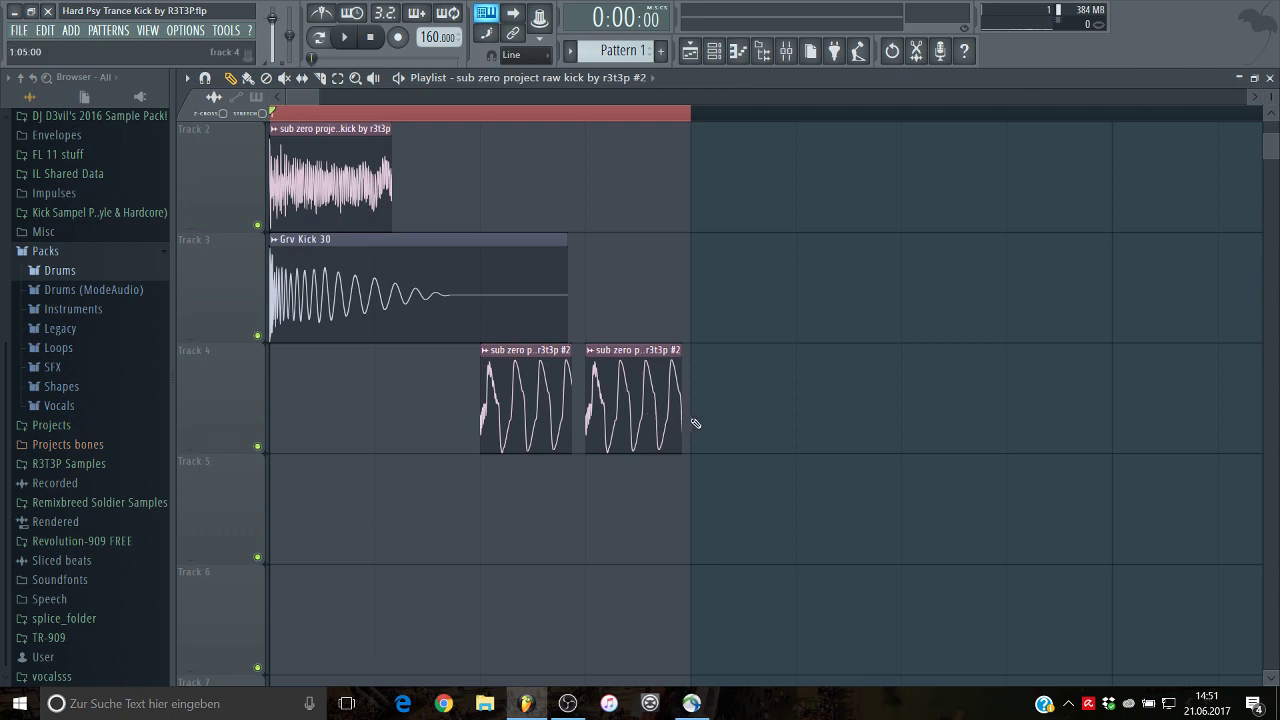
key(space)
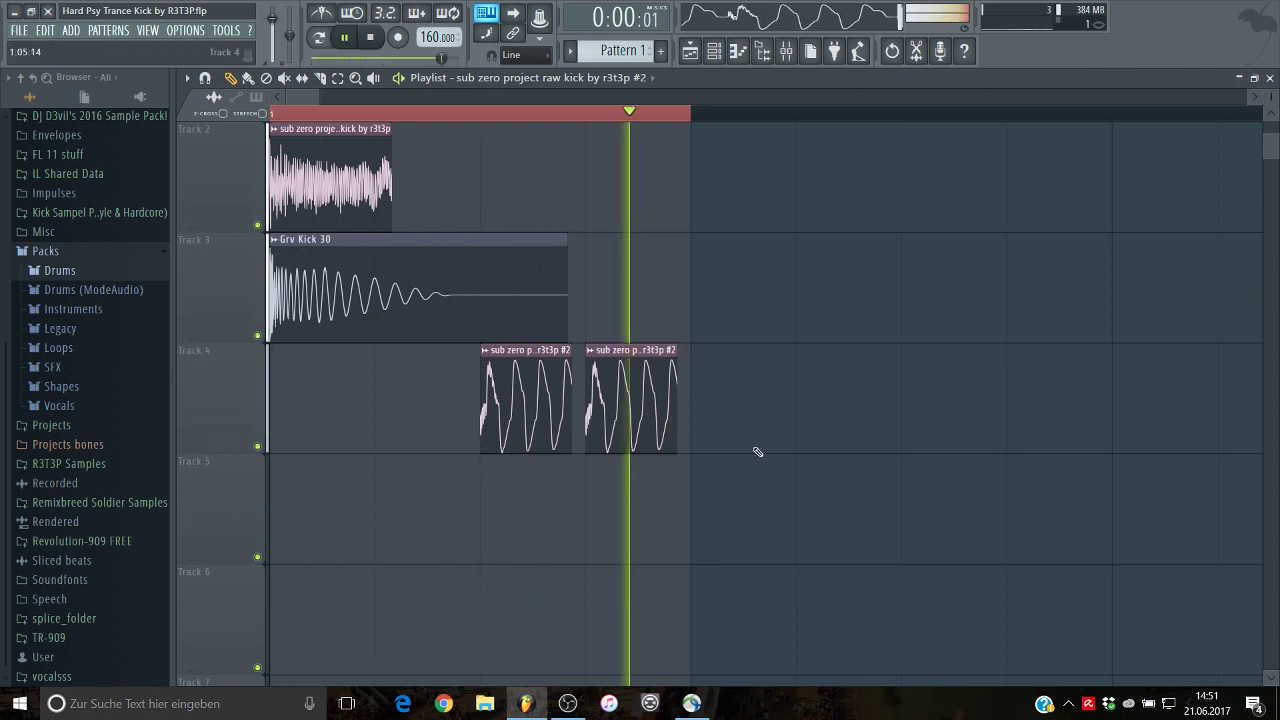
key(space)
right_click(627, 387)
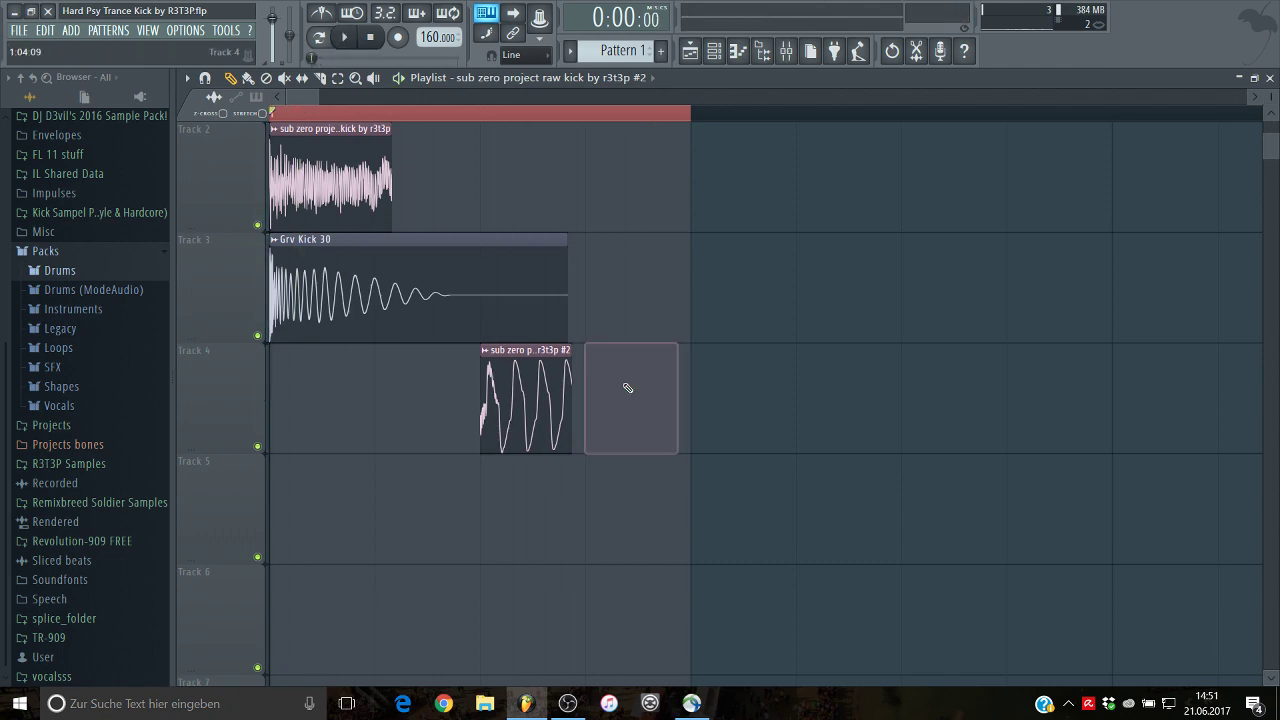
Step: Load Edison in slot 4 of the master mixer track and record the looping kick tail with it
key(space)
key(F9)
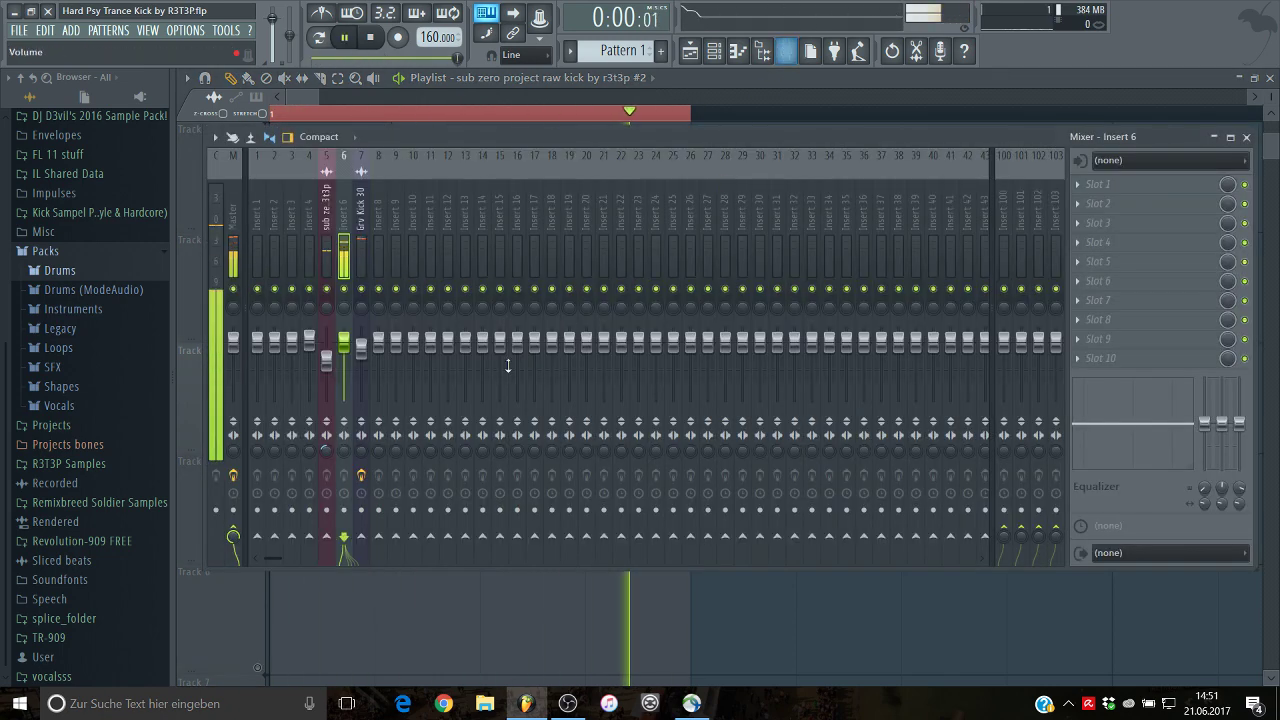
click(236, 232)
middle_click(1114, 243)
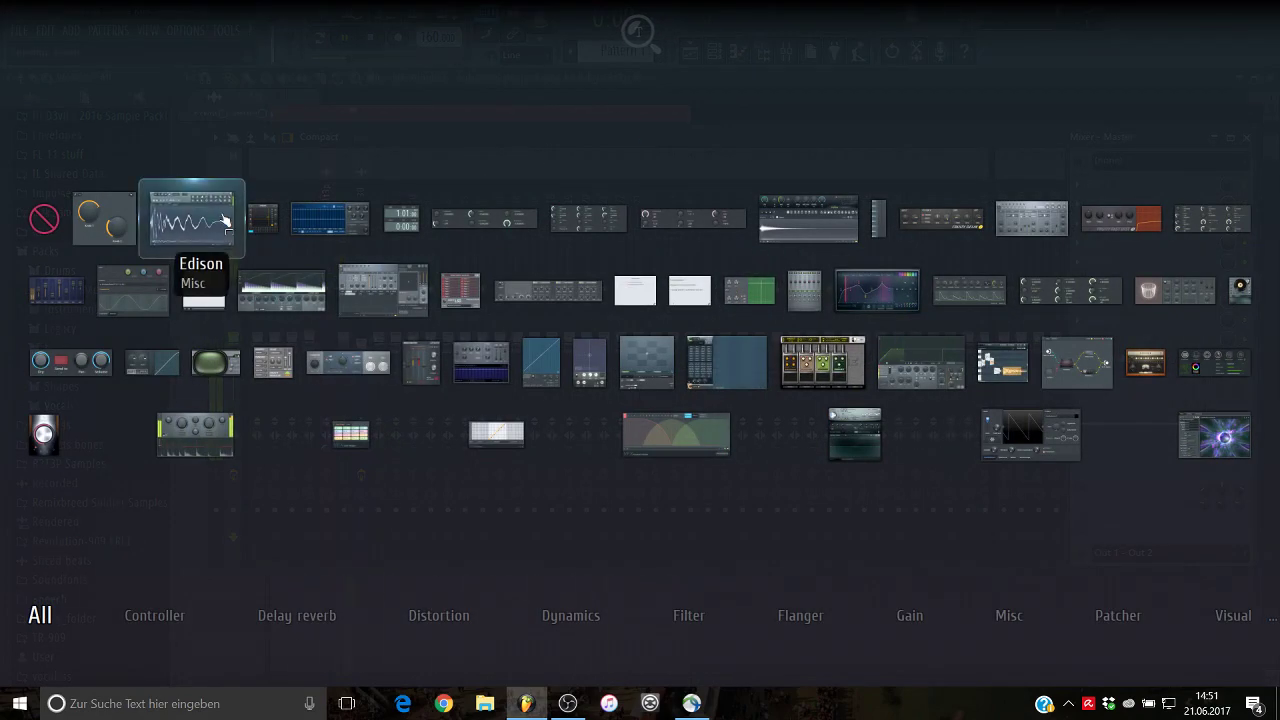
click(222, 222)
click(431, 275)
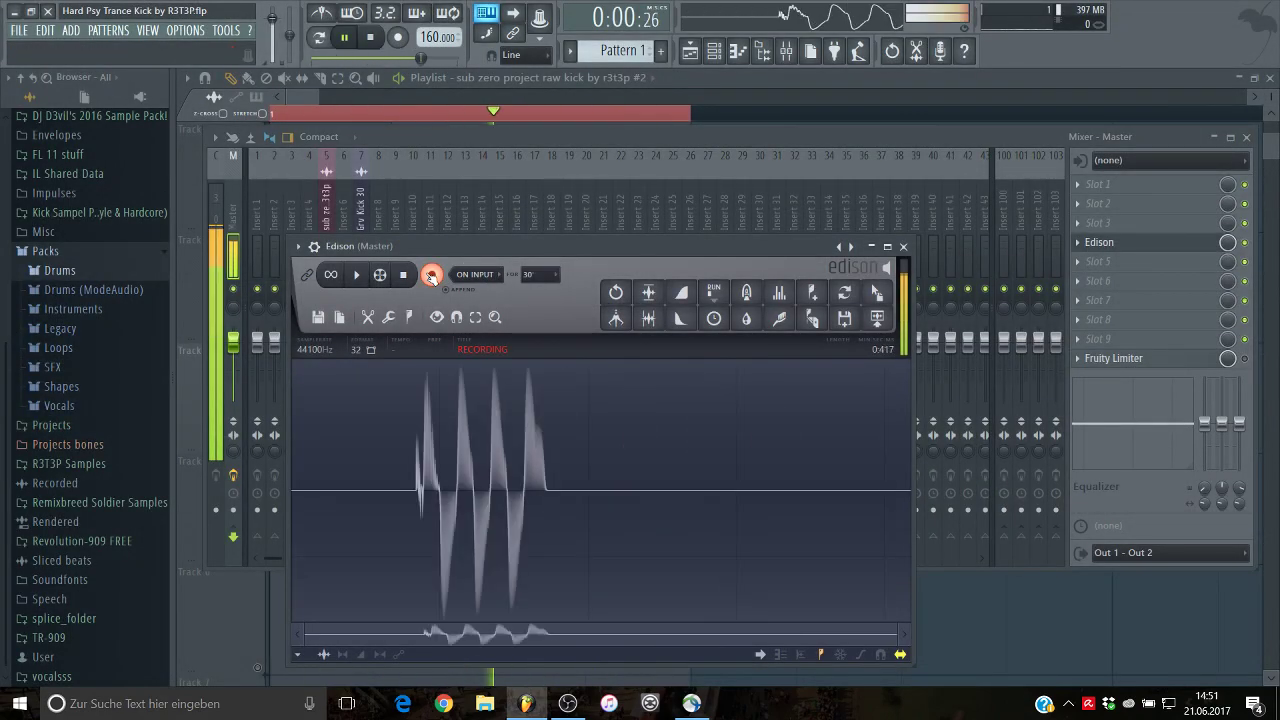
click(431, 276)
click(343, 37)
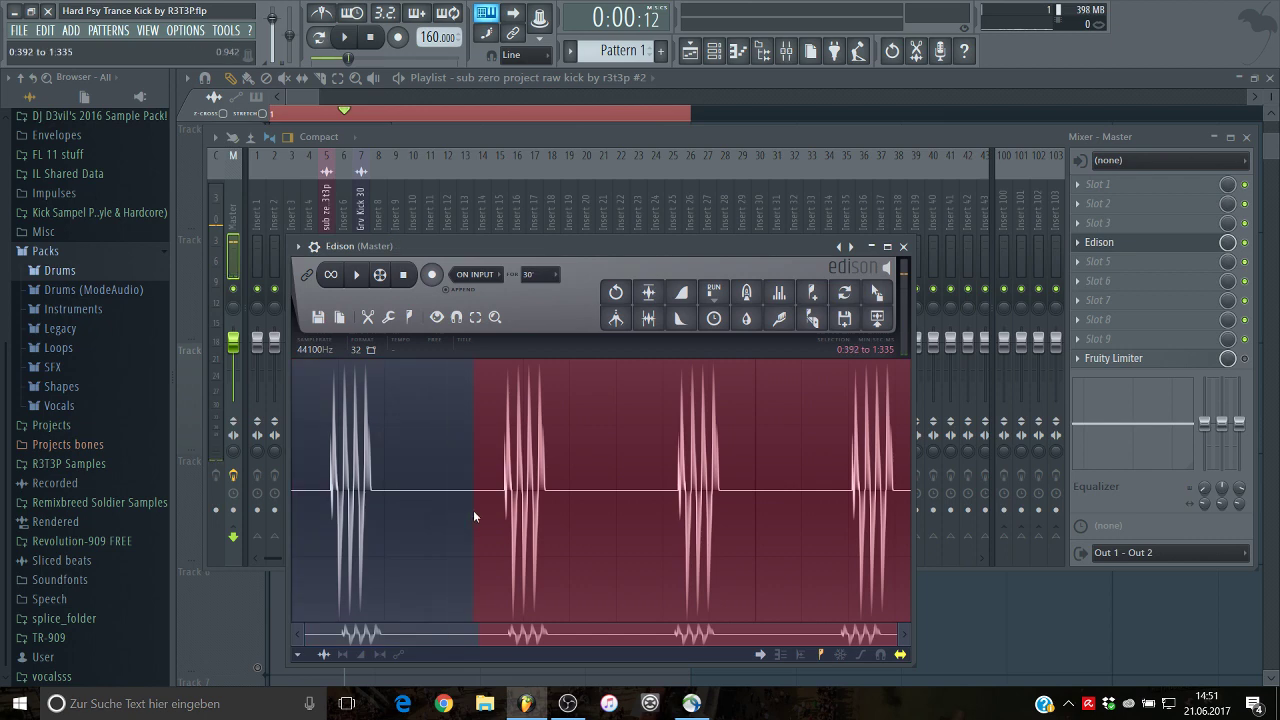
Step: Delete the surplus hits from the Edison recording, trim its side noise and send the single tail to Track 6 in the playlist
key(Delete)
click(650, 318)
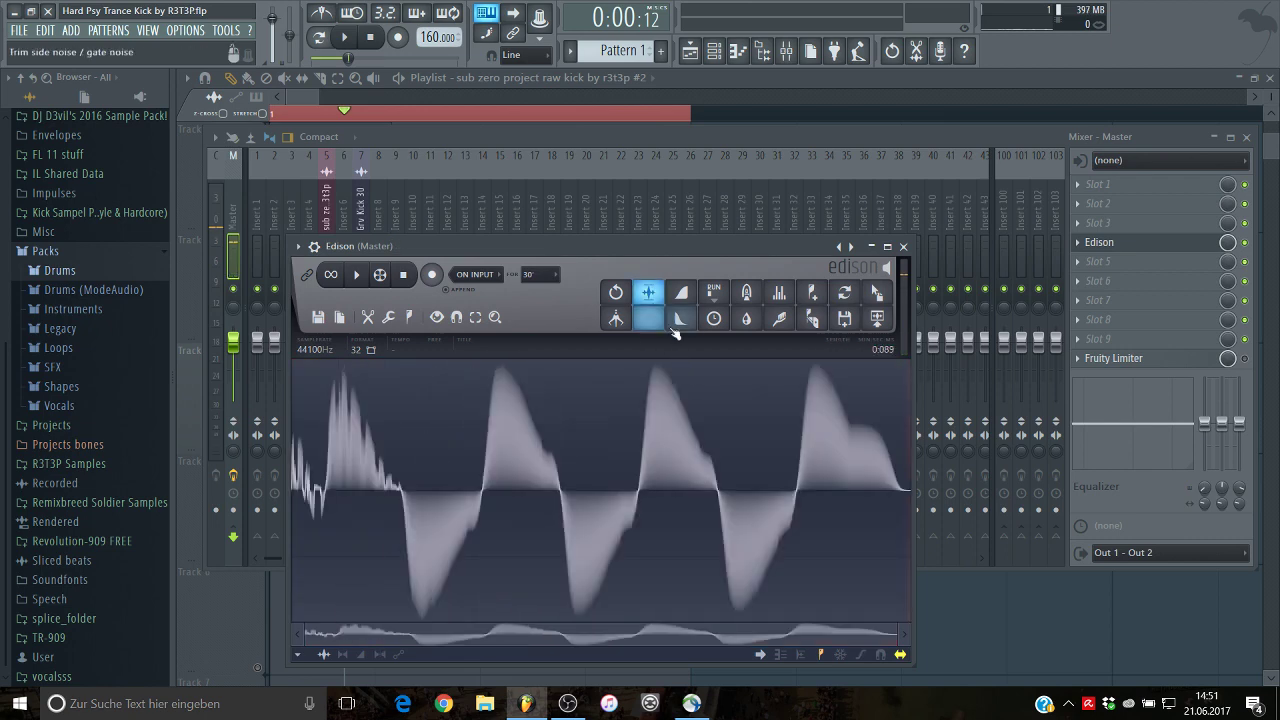
drag(876, 292, 955, 598)
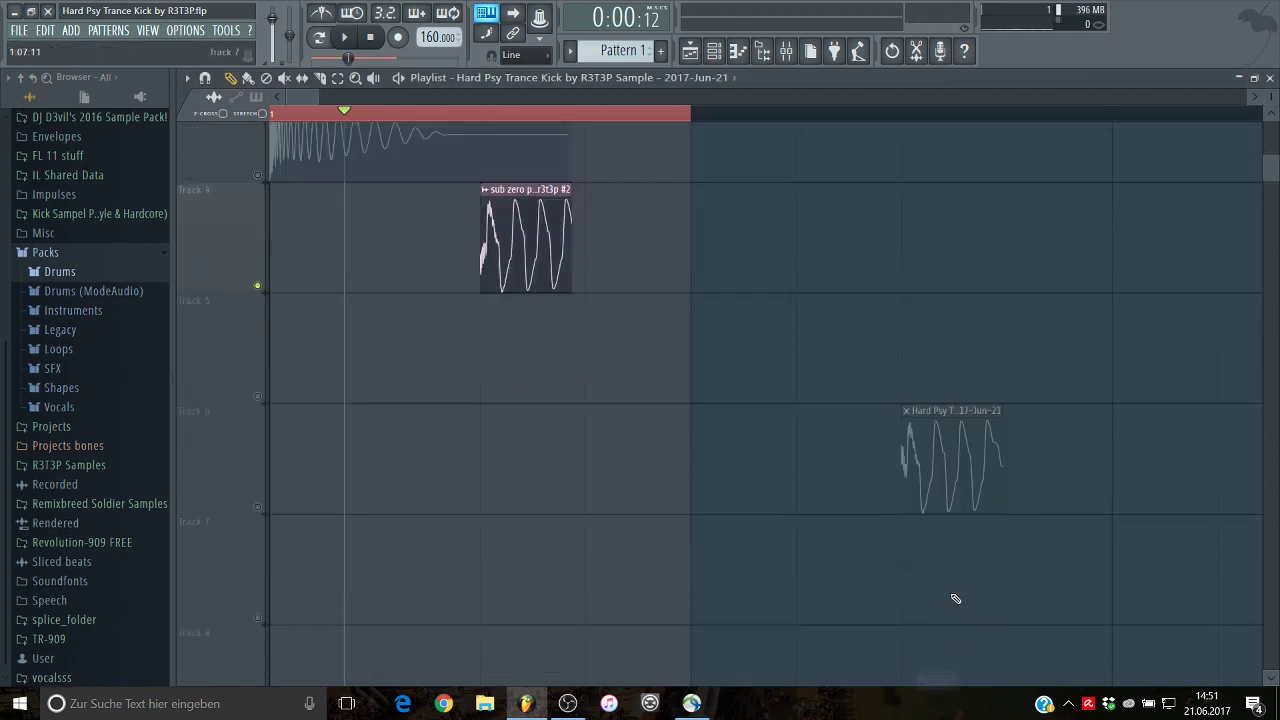
Step: Delete the old tail clip from Track 4, and solo the recorded tail at the start of Track 6
scroll(955, 598, down, 1)
right_click(500, 200)
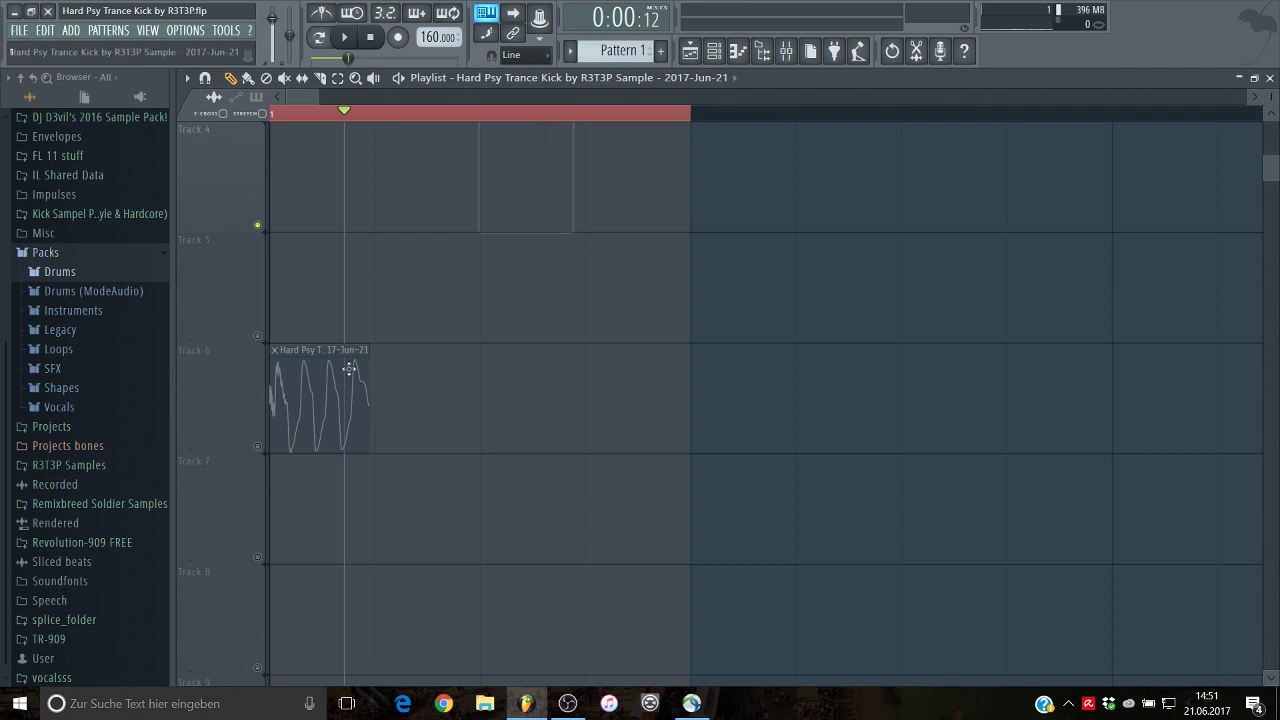
click(249, 452)
drag(318, 96, 312, 96)
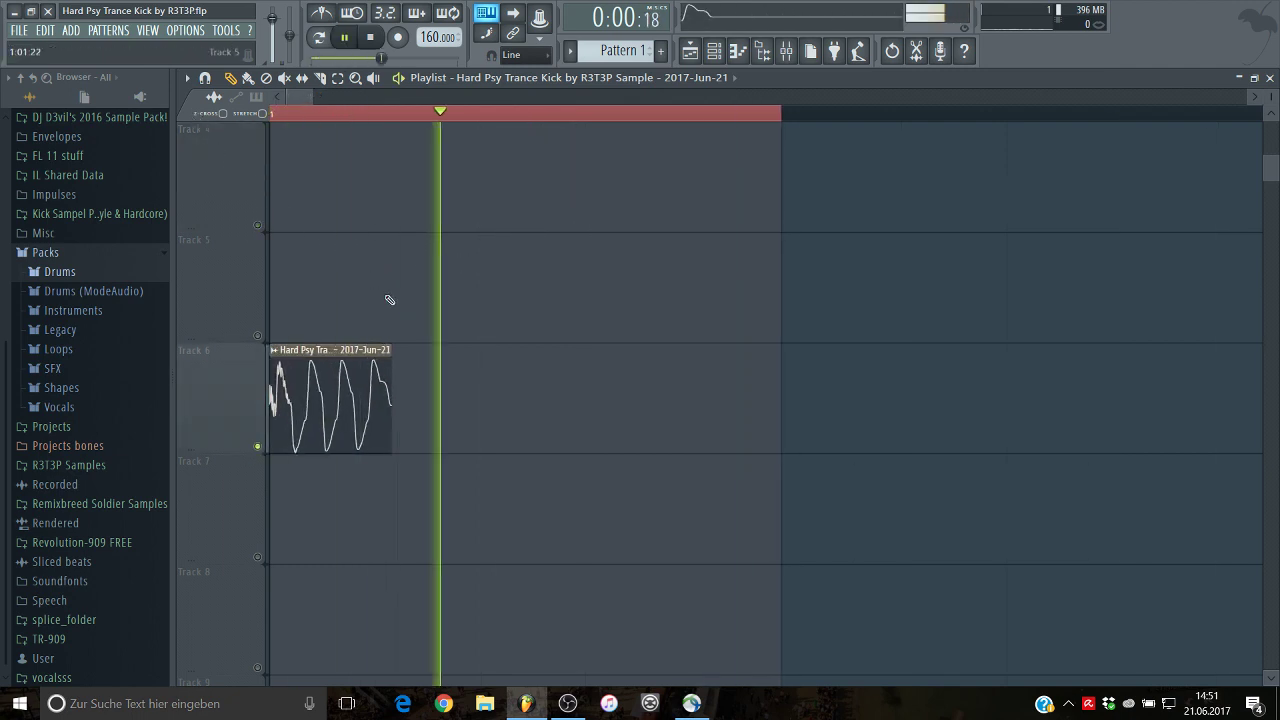
Step: Route the recorded tail to mixer track 8 and load Fruity Fast Dist in its slot 2
double_click(341, 388)
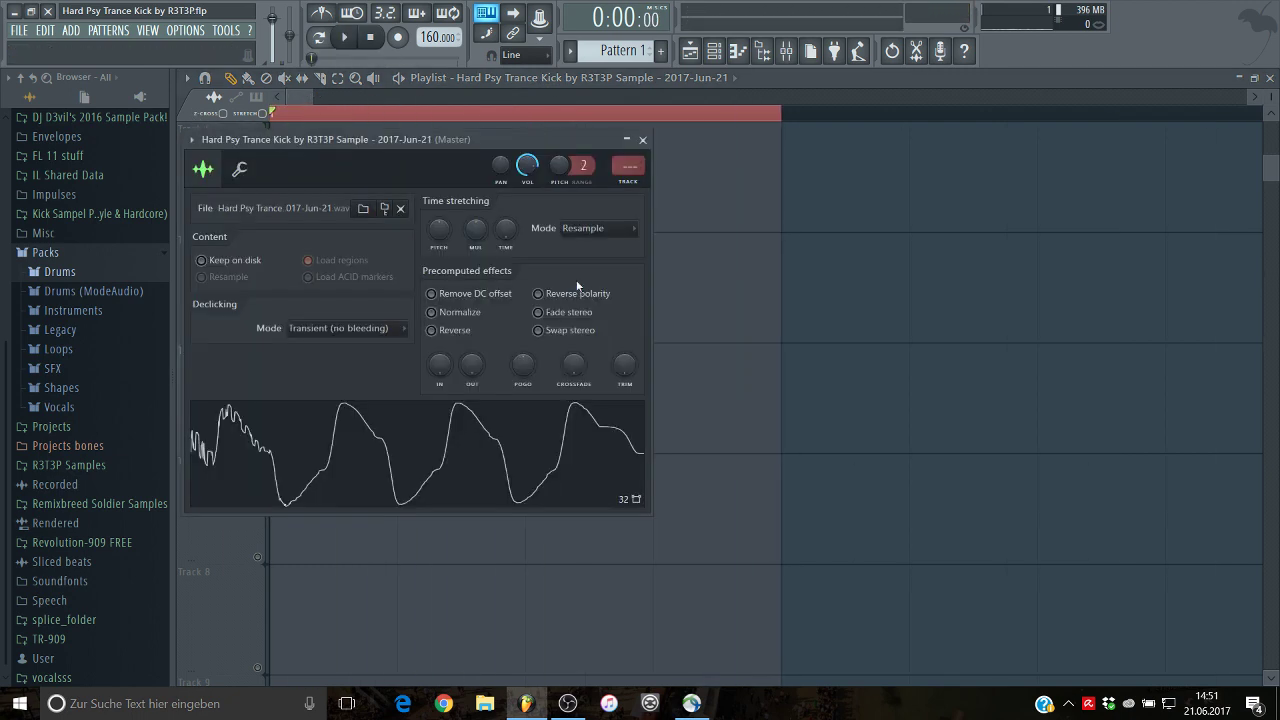
click(637, 184)
click(1100, 213)
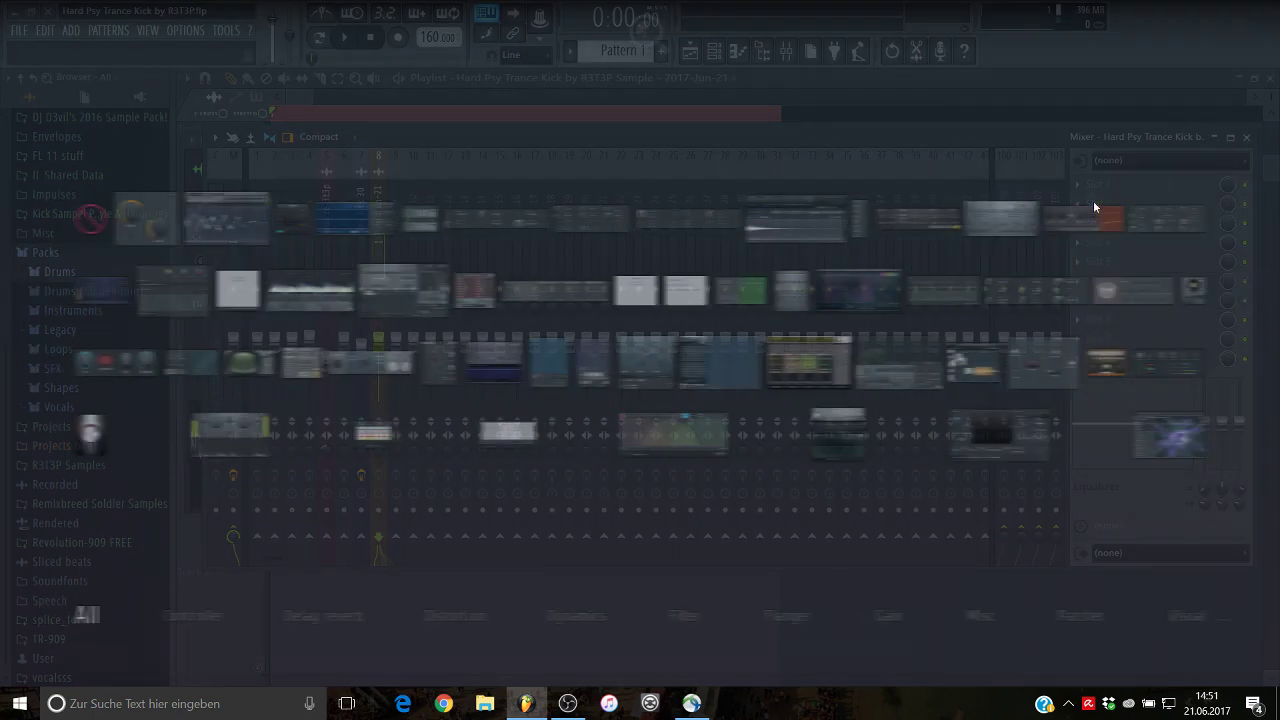
click(1117, 228)
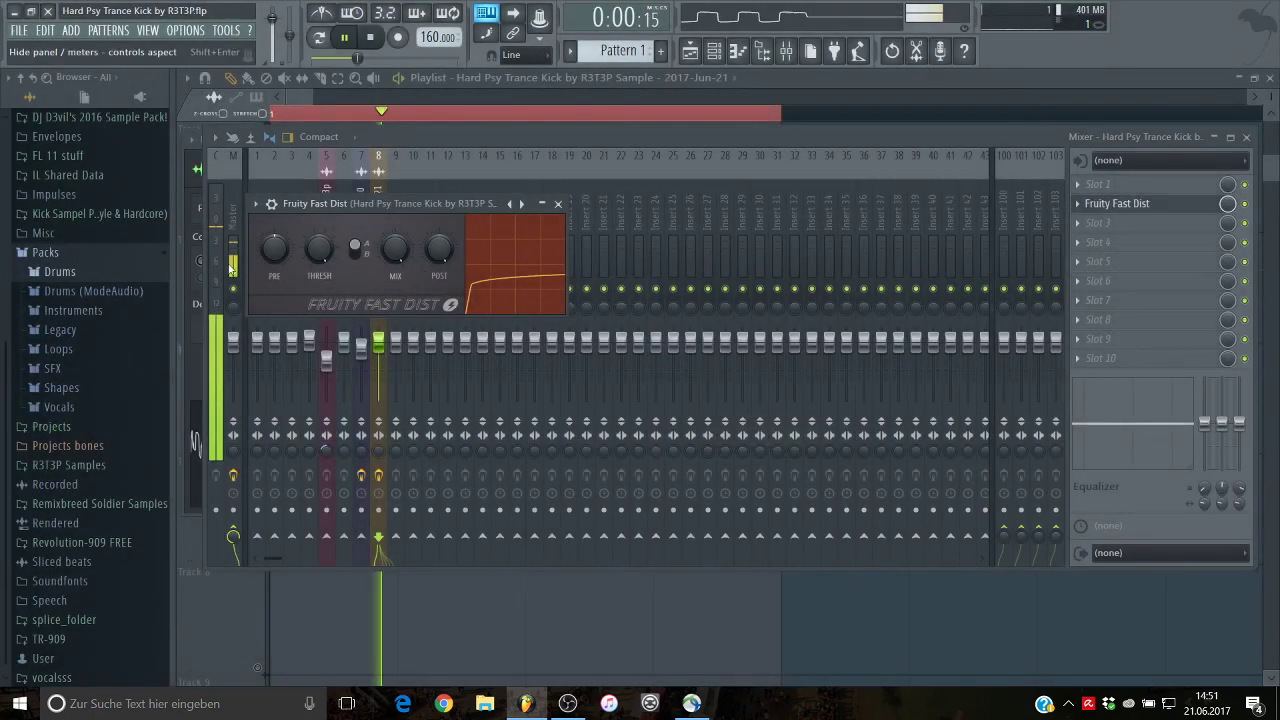
click(558, 204)
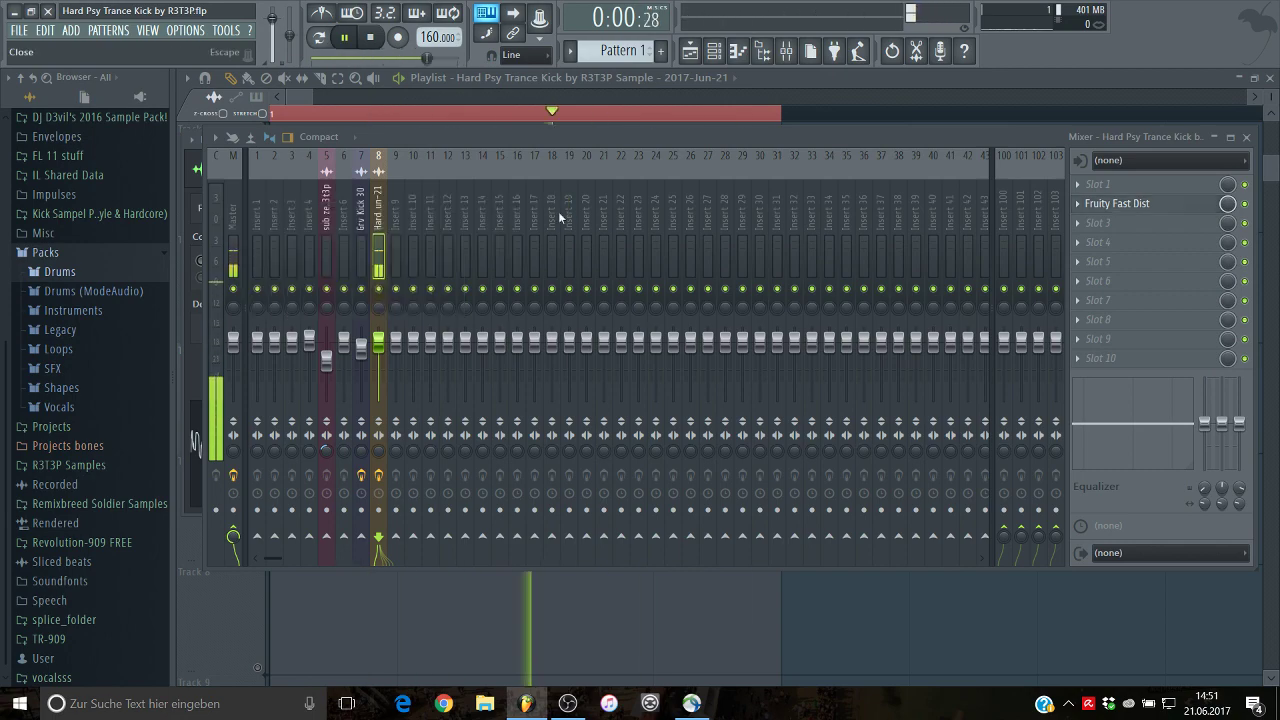
Step: Load Fruity Parametric EQ 2 in slot 1 before the distortion, lowering its lowest band and reshaping the mid bands
click(1100, 185)
click(855, 293)
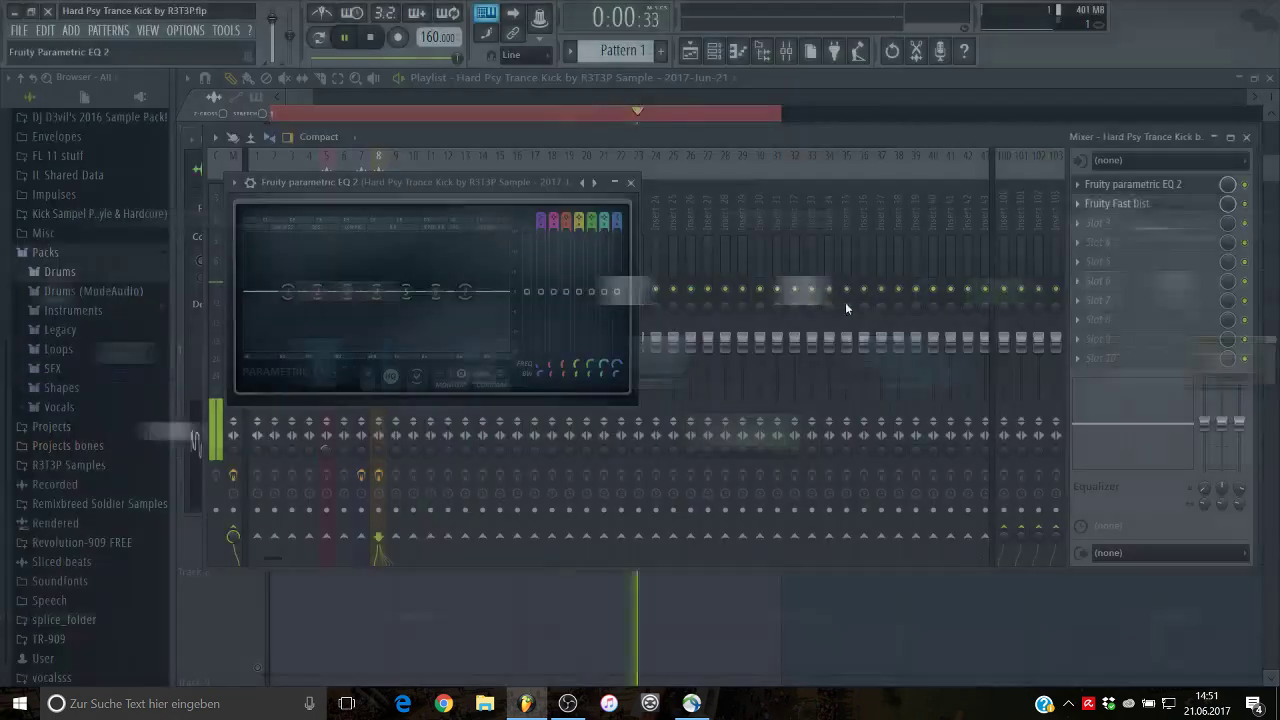
drag(287, 291, 289, 320)
mouse_move(347, 291)
mouse_down()
mouse_move(371, 251)
mouse_move(429, 252)
mouse_move(386, 253)
mouse_move(294, 326)
mouse_move(323, 296)
mouse_up()
drag(386, 253, 433, 262)
click(630, 183)
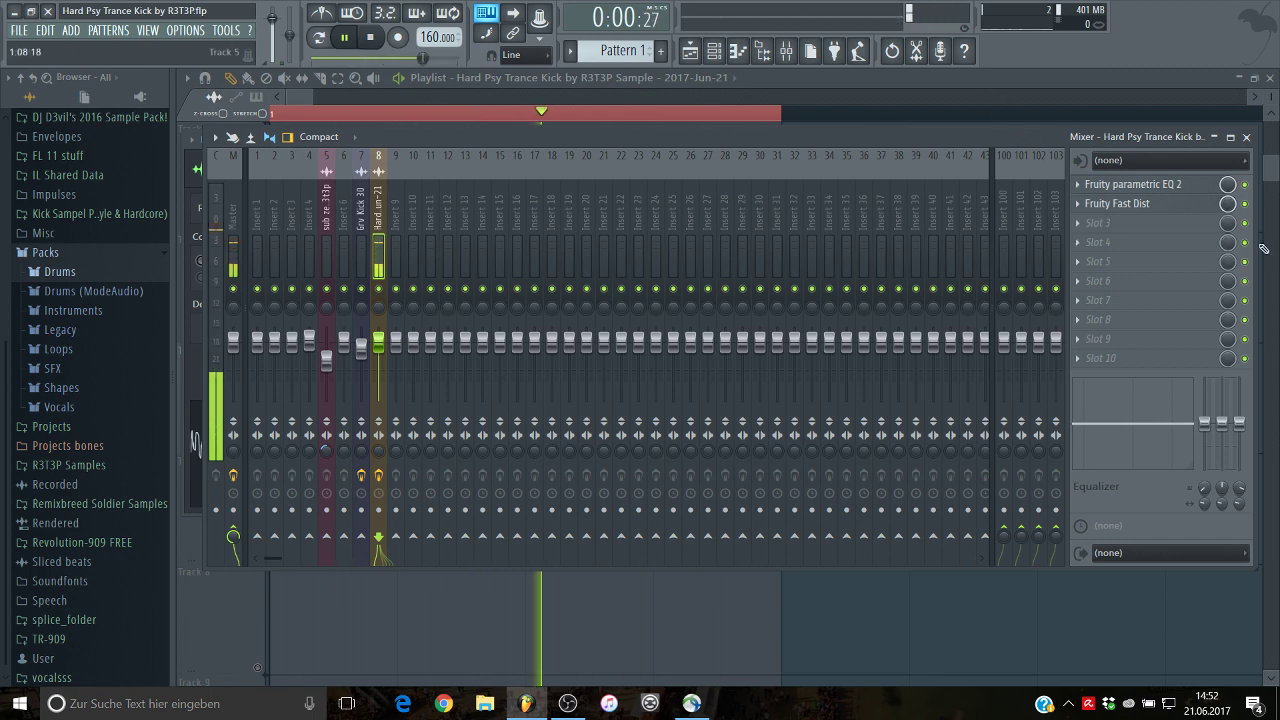
Step: Create an automation clip for the Fast Dist mix level, place it on Track 7 and enable that track
right_click(1227, 205)
click(1190, 307)
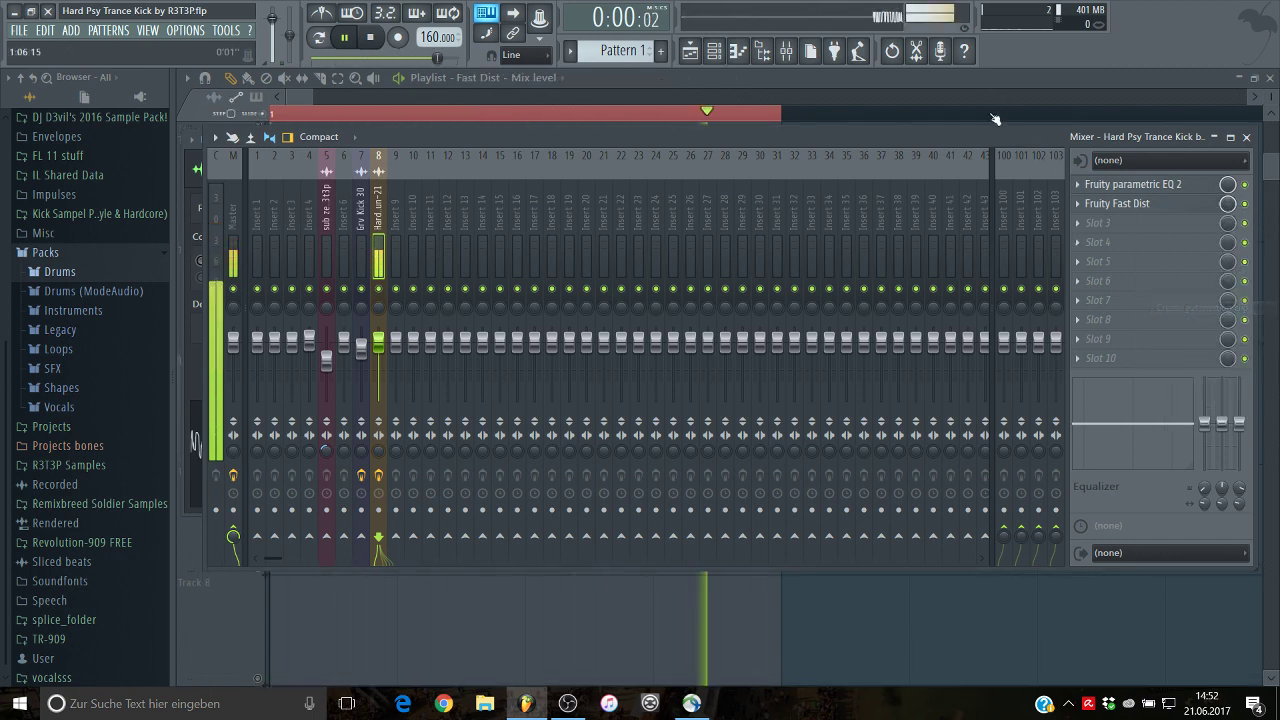
click(970, 80)
drag(386, 143, 340, 557)
click(258, 568)
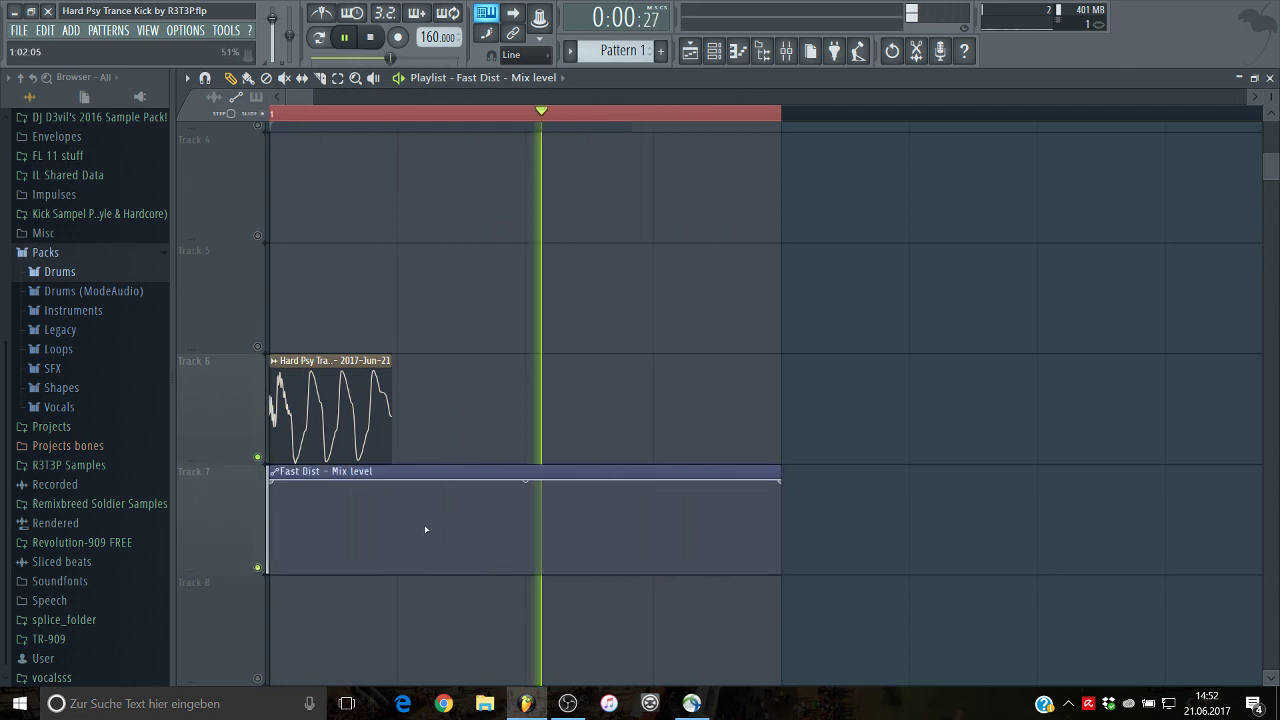
Step: Shape the mix level automation to curve down to zero at the tail clip's end and stay low until the loop's end
key(space)
drag(390, 512, 391, 577)
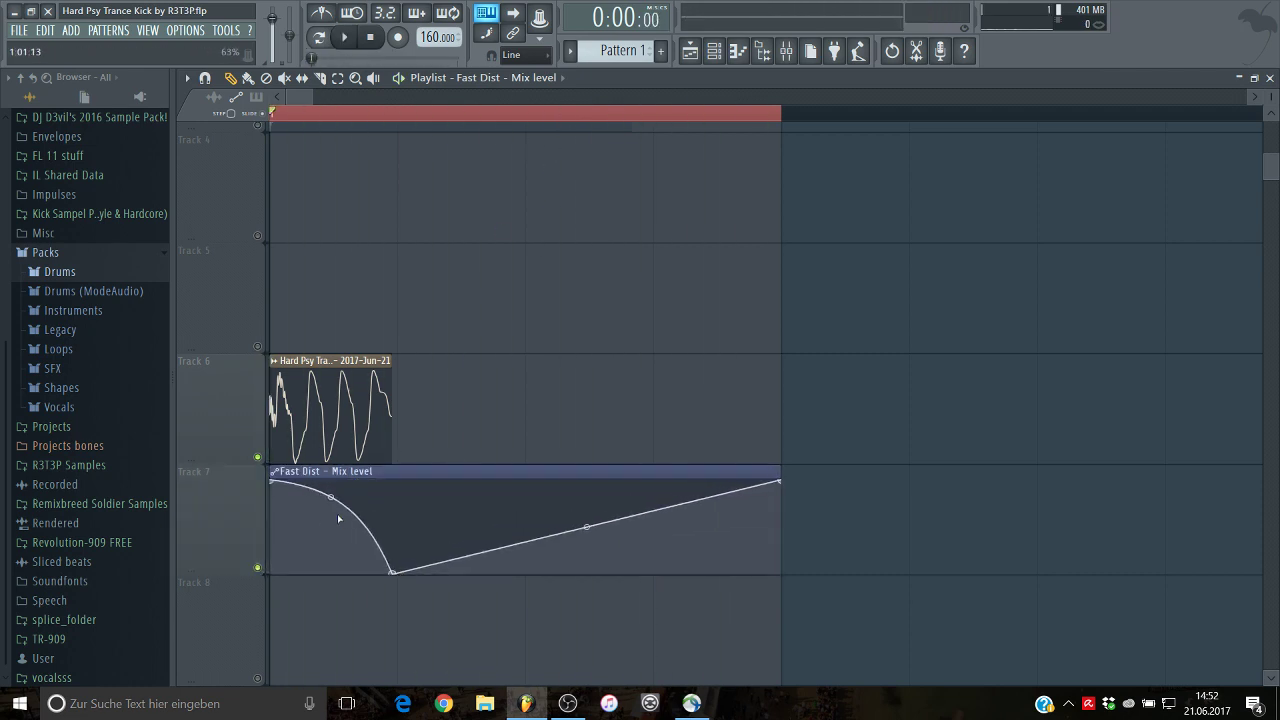
drag(331, 526, 331, 545)
key(space)
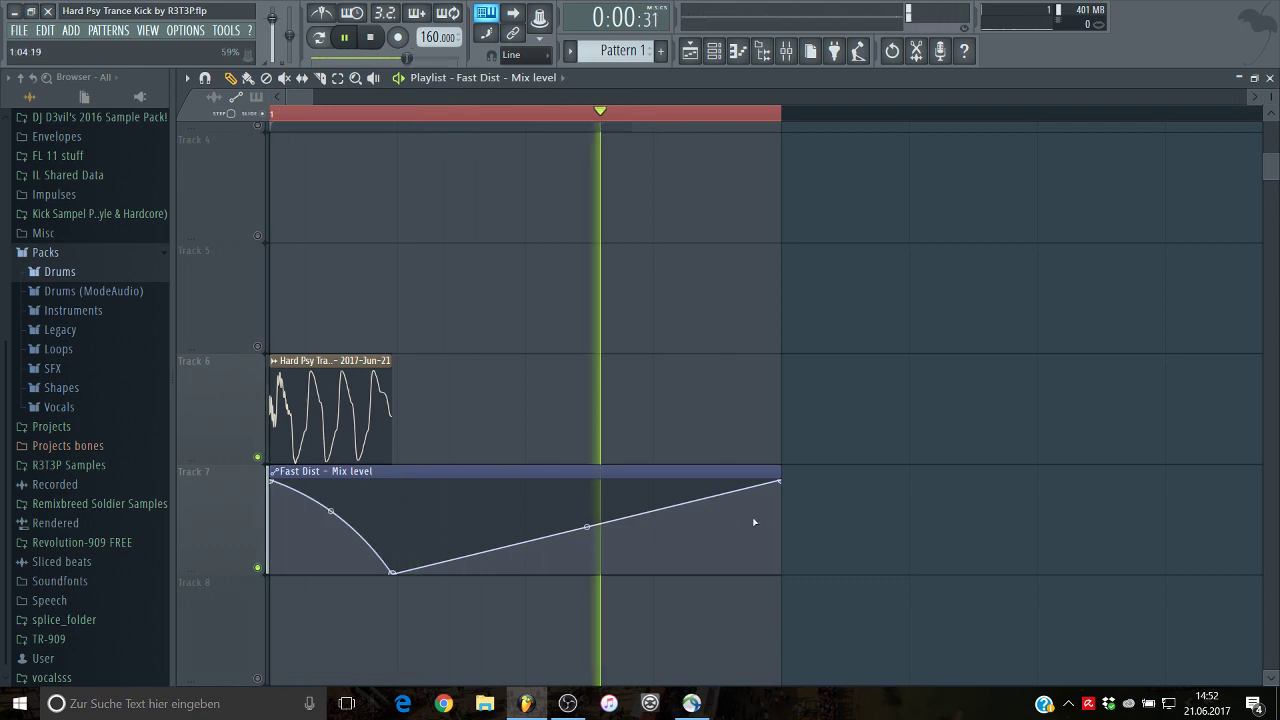
drag(586, 526, 609, 514)
scroll(560, 430, down, 1)
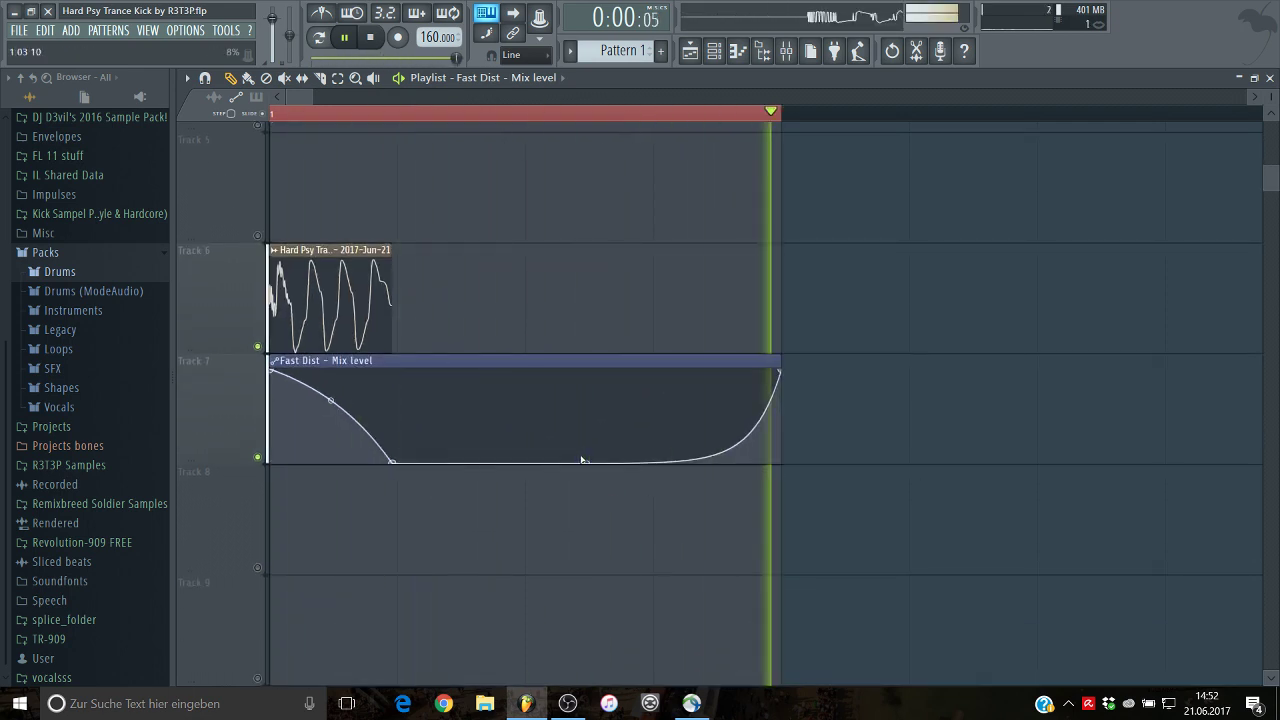
drag(331, 400, 331, 438)
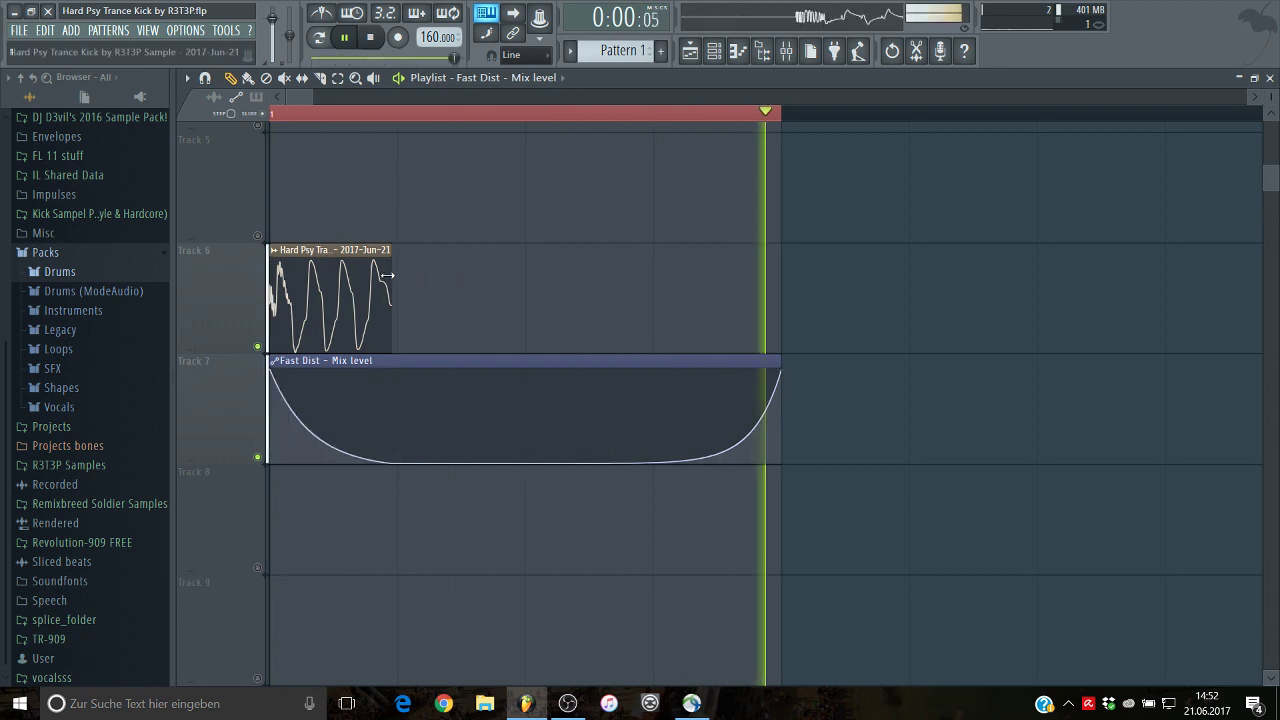
mouse_move(393, 280)
mouse_down()
mouse_move(666, 286)
mouse_move(391, 283)
mouse_up()
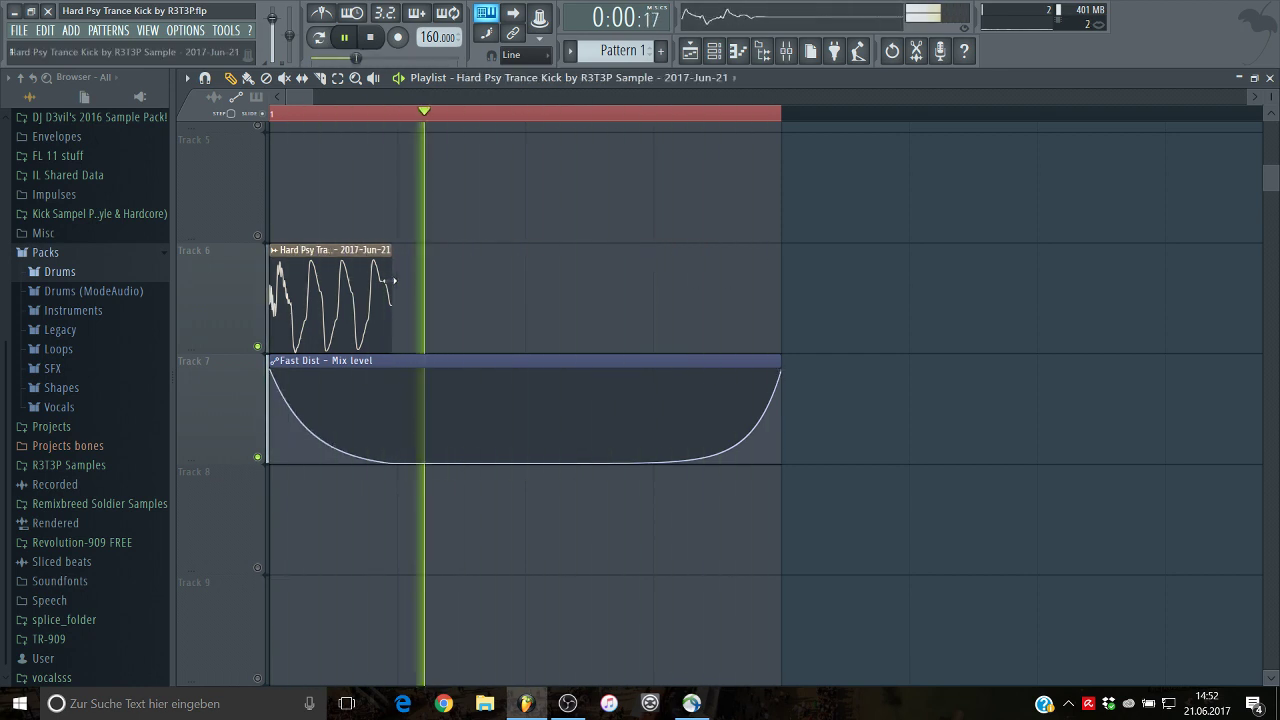
Step: Clear the old audio from Edison on the master track and record the distorted tail loop
click(786, 50)
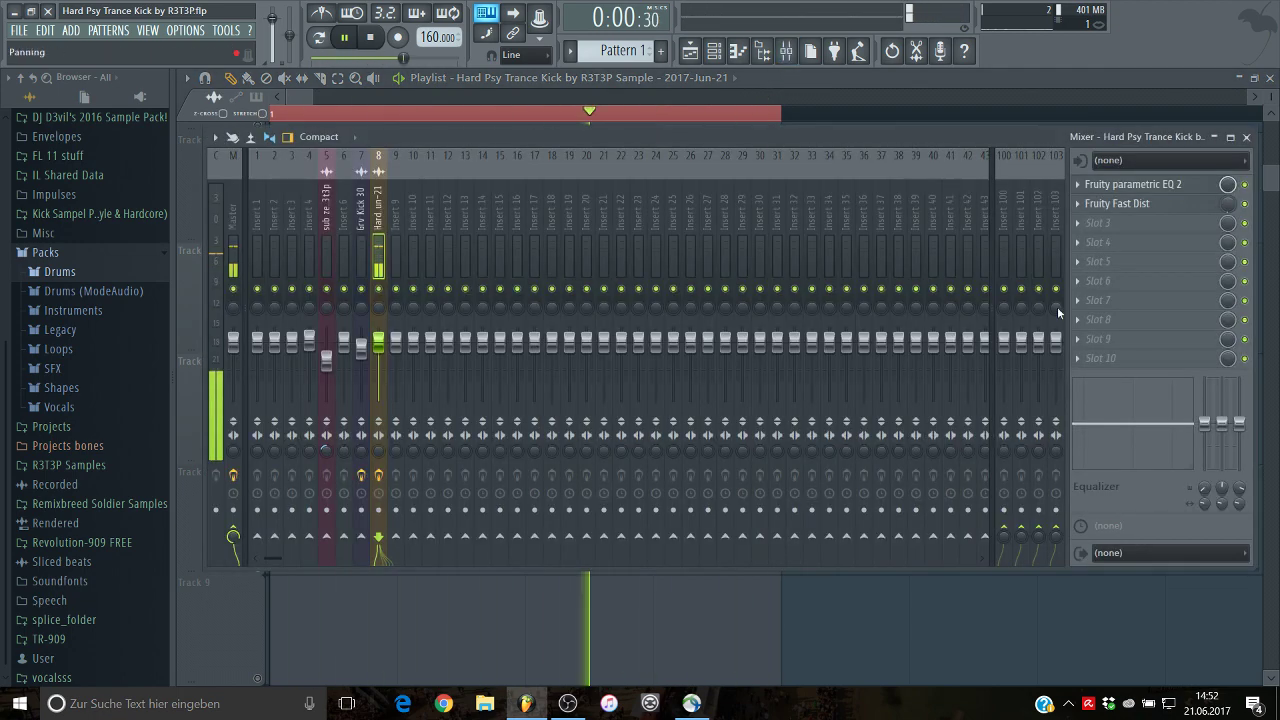
key(space)
click(224, 200)
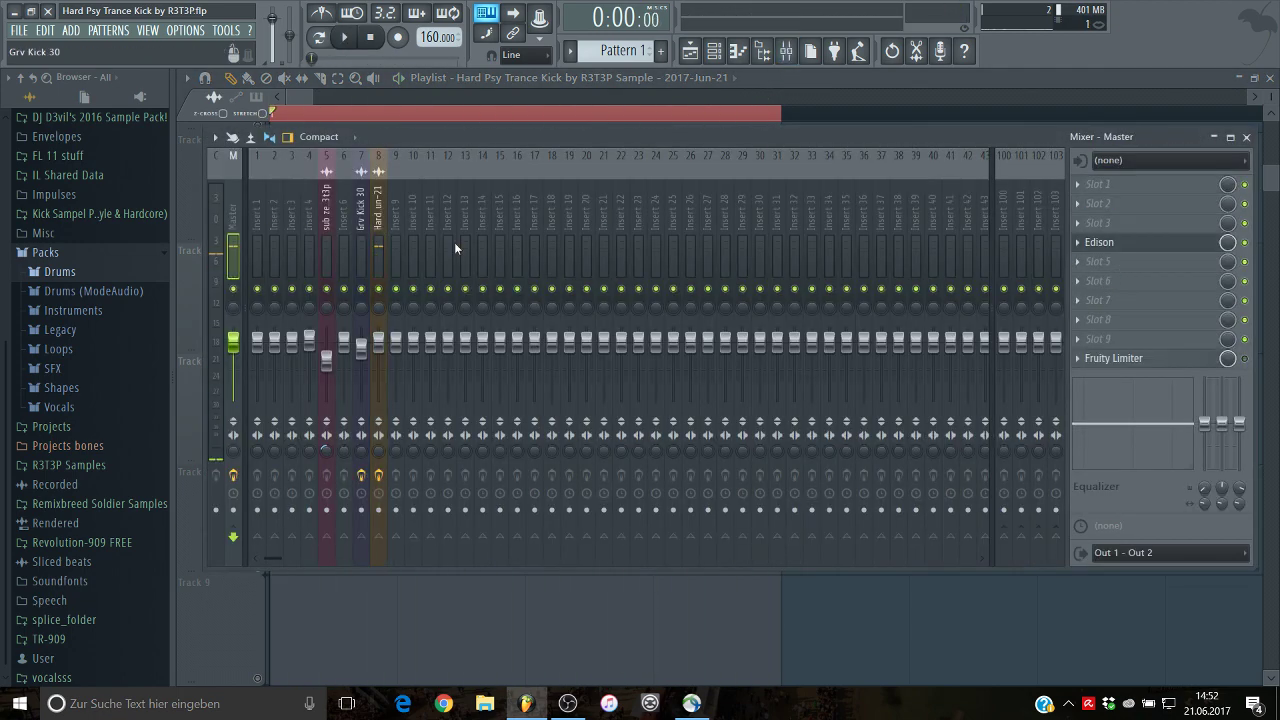
click(1146, 242)
click(318, 317)
click(330, 337)
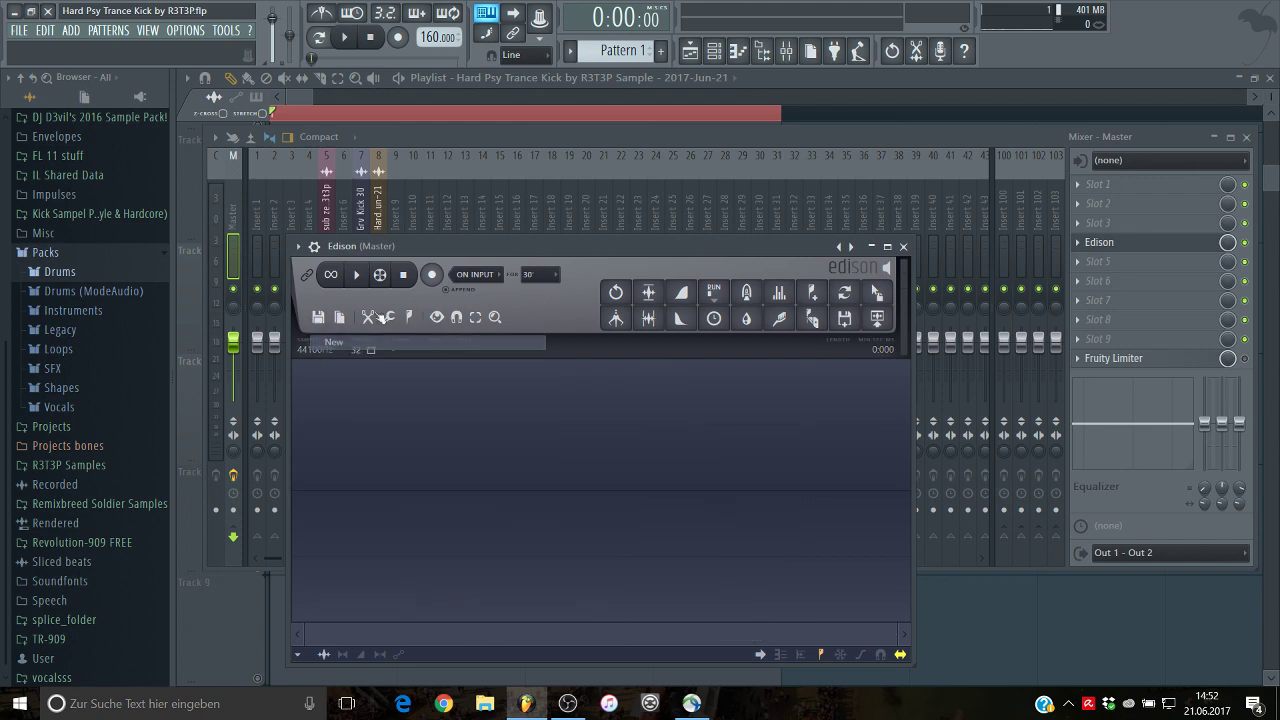
click(344, 37)
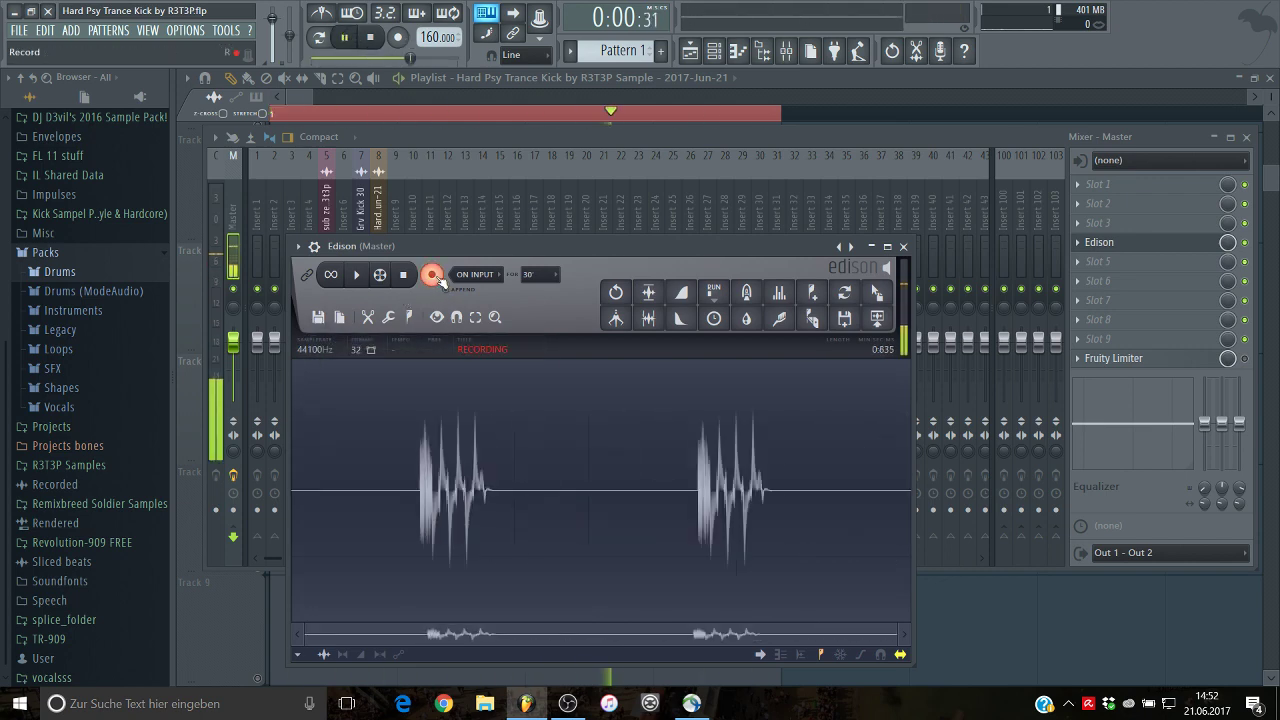
Step: Cut the new recording down to one tail hit, trim its side noise and normalize it
drag(382, 507, 518, 525)
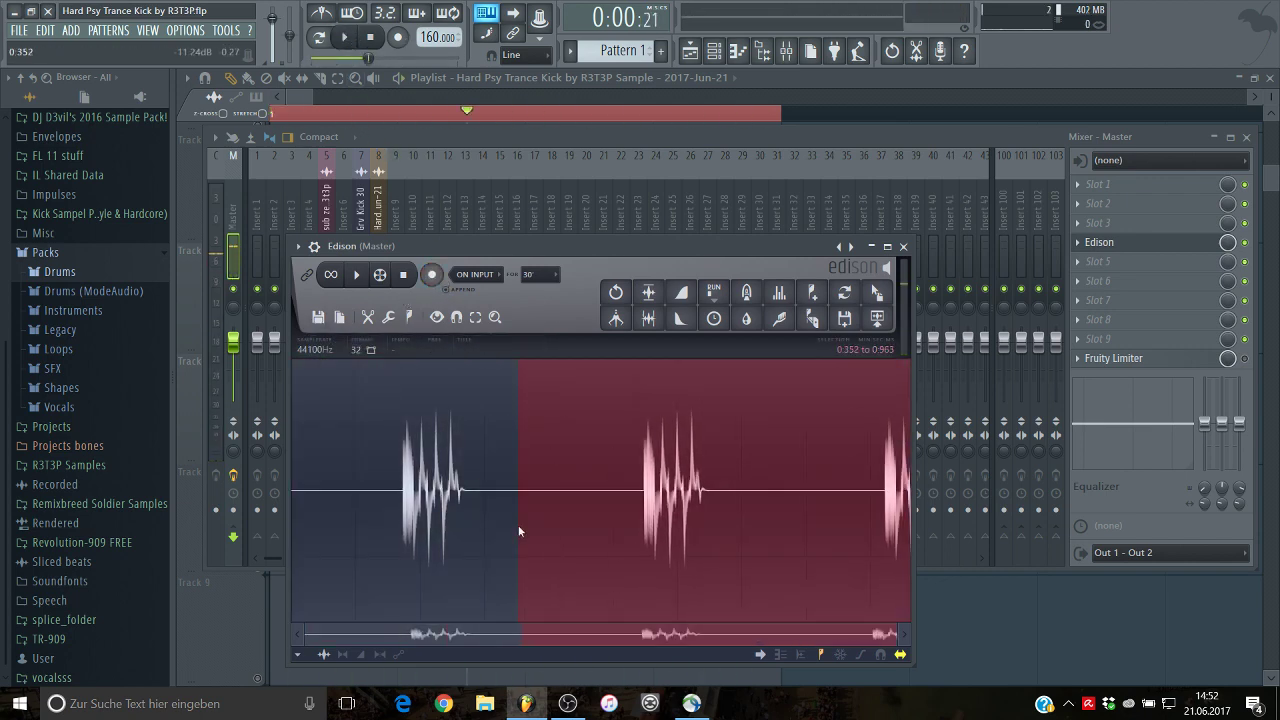
key(Delete)
click(648, 318)
click(650, 294)
Step: Replace the Track 6 tail and its automation clip with the new recording, placed at 1:03:00 on Track 4
drag(659, 300, 876, 180)
drag(903, 695, 874, 634)
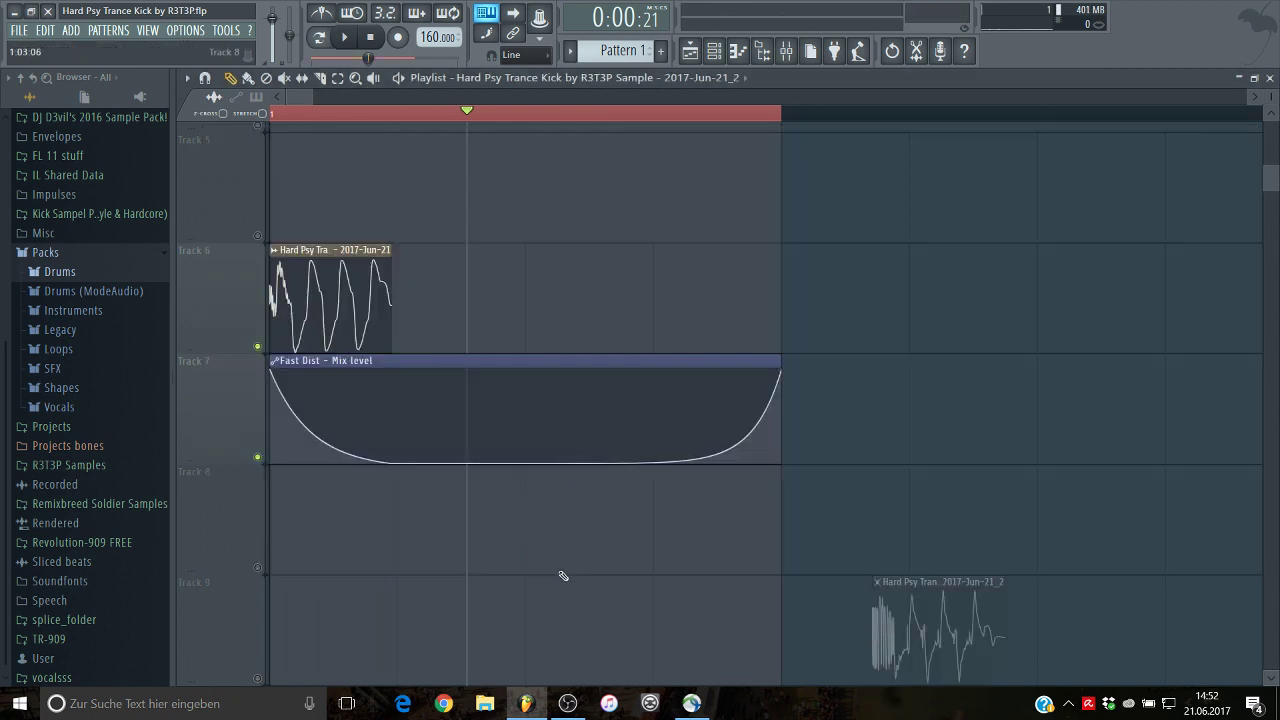
right_click(420, 420)
right_click(334, 323)
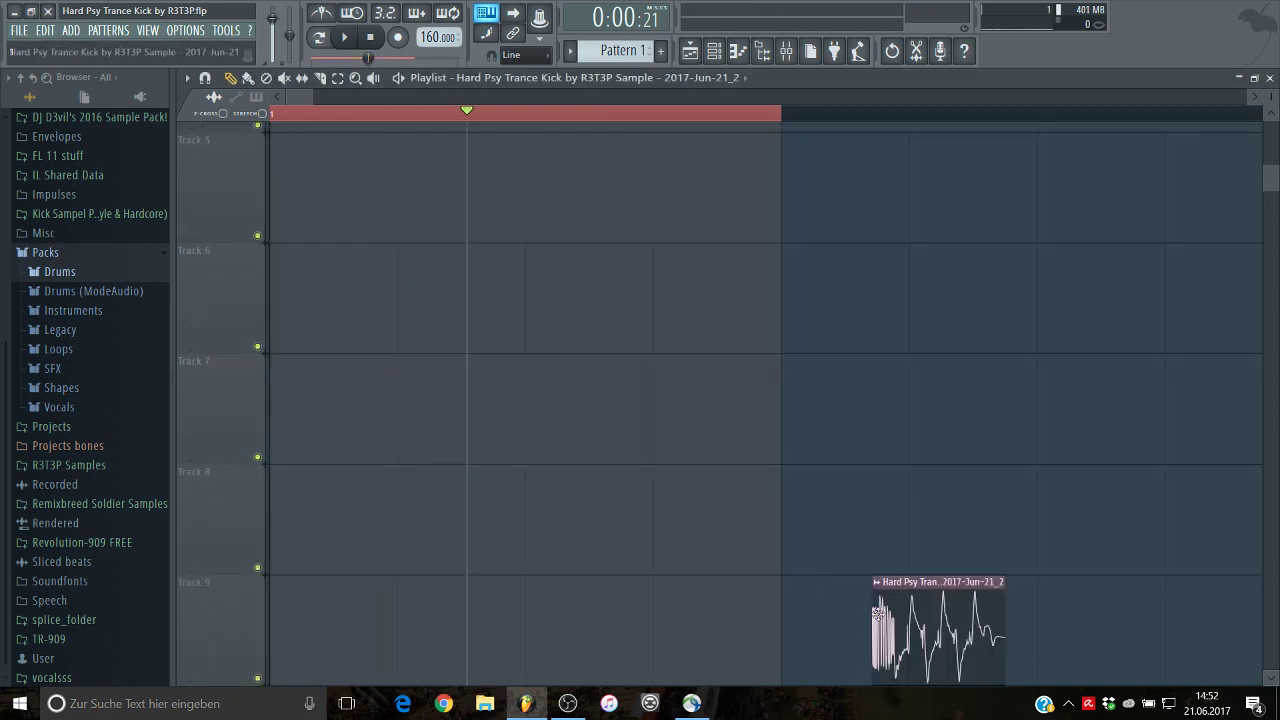
drag(892, 630, 546, 443)
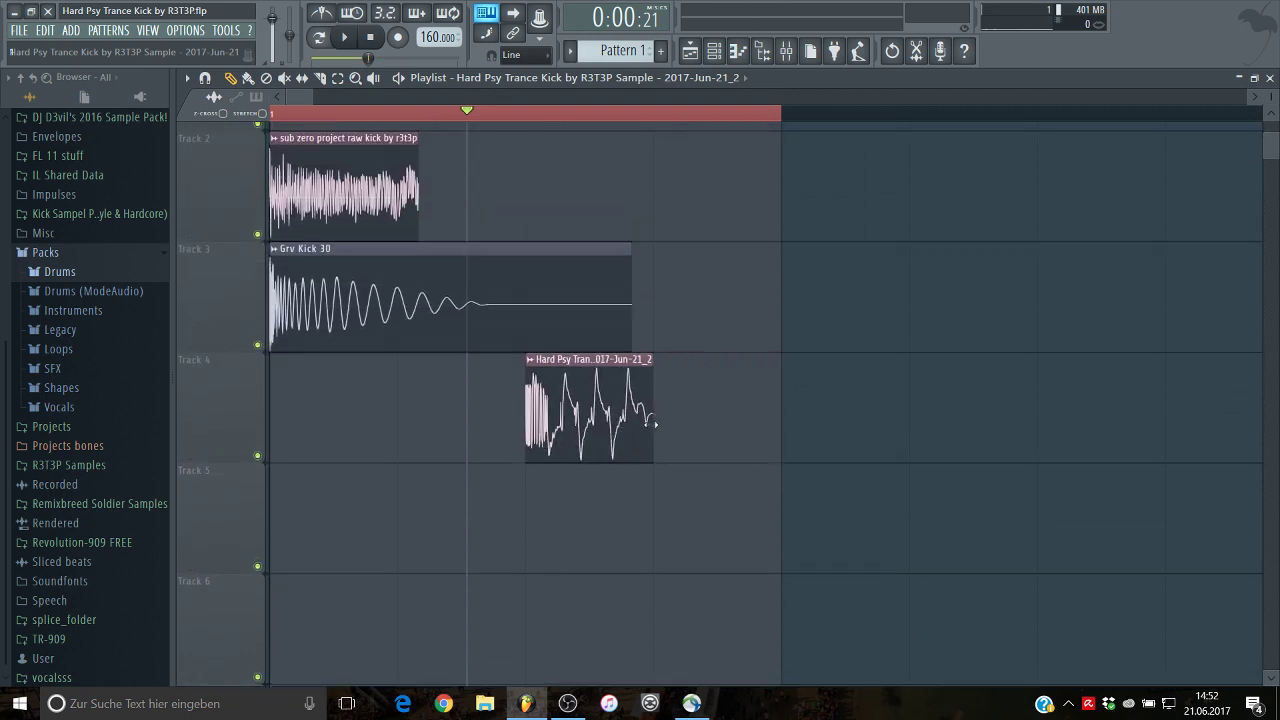
Step: Shorten the new tail clip to just under one beat, copy it to 1:04:00 and audition the full loop
click(658, 424)
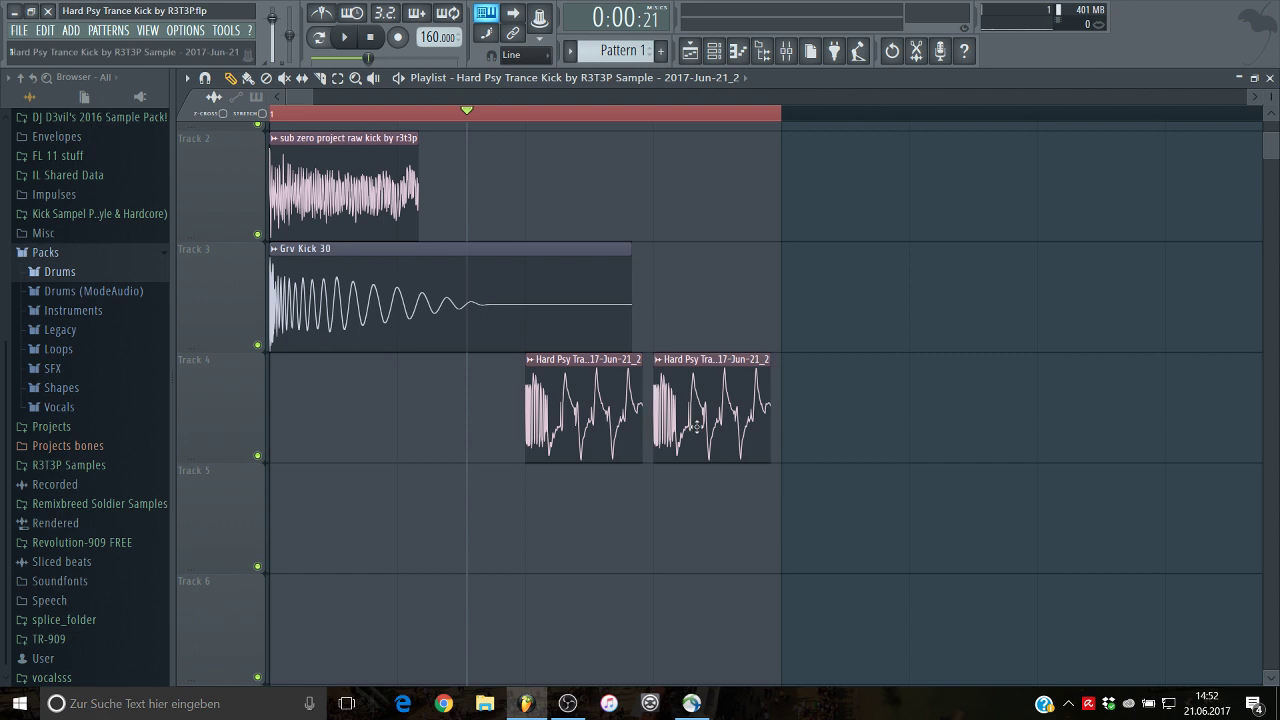
key(space)
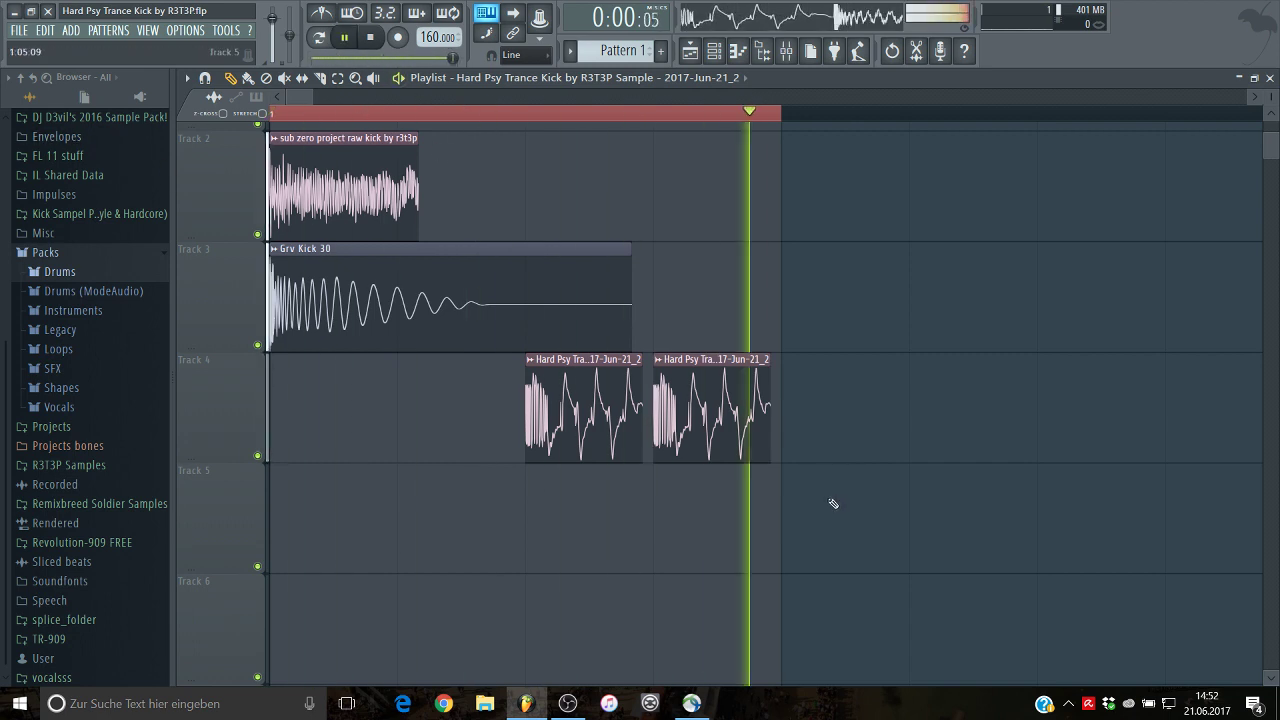
key(space)
Step: Try the Pogo pitch-bend effect on the new tail sample while the loop plays
double_click(598, 425)
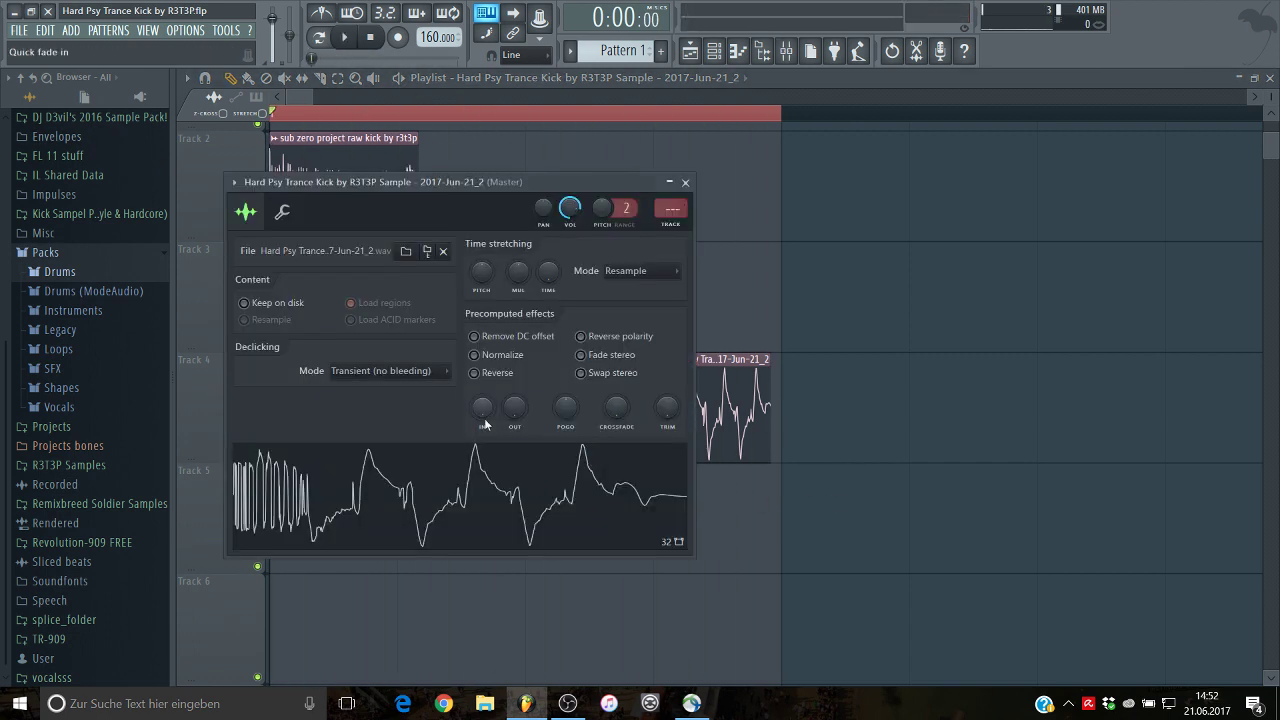
drag(565, 407, 565, 398)
key(space)
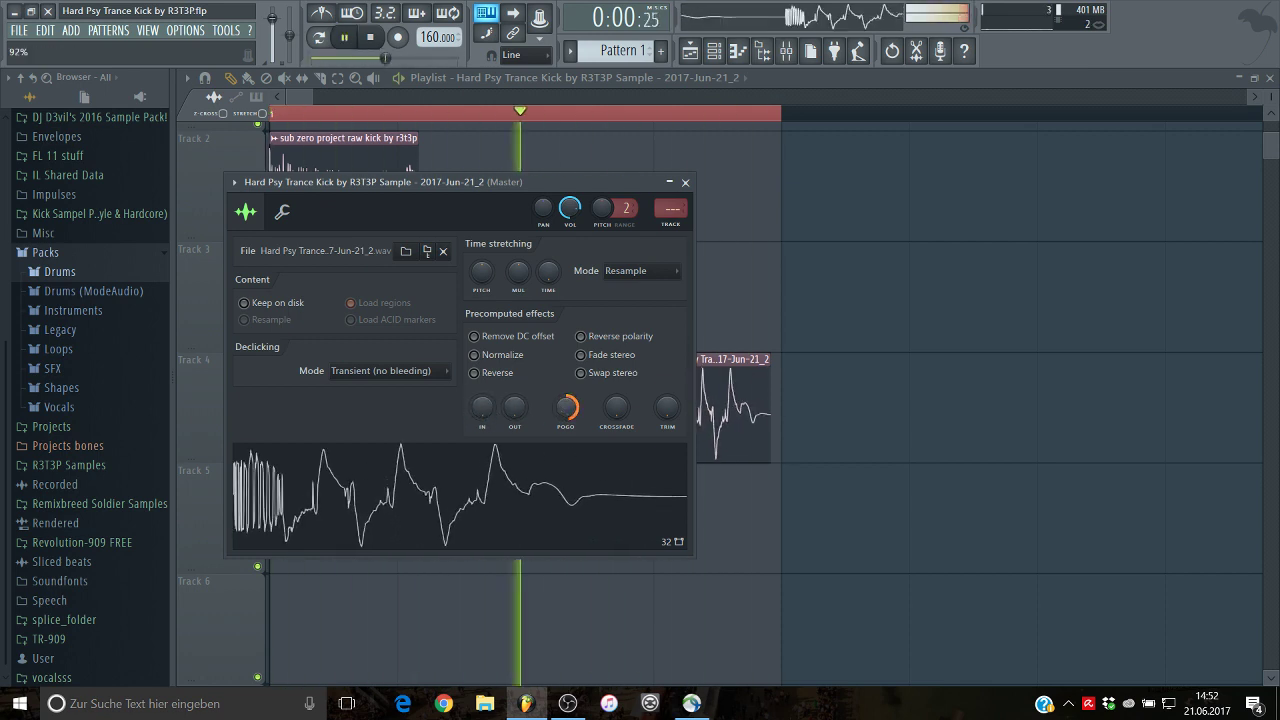
mouse_move(565, 407)
mouse_down()
mouse_move(565, 430)
mouse_move(563, 408)
mouse_up()
Step: Route the new tail sample to mixer track 9 and stop playback
key(F9)
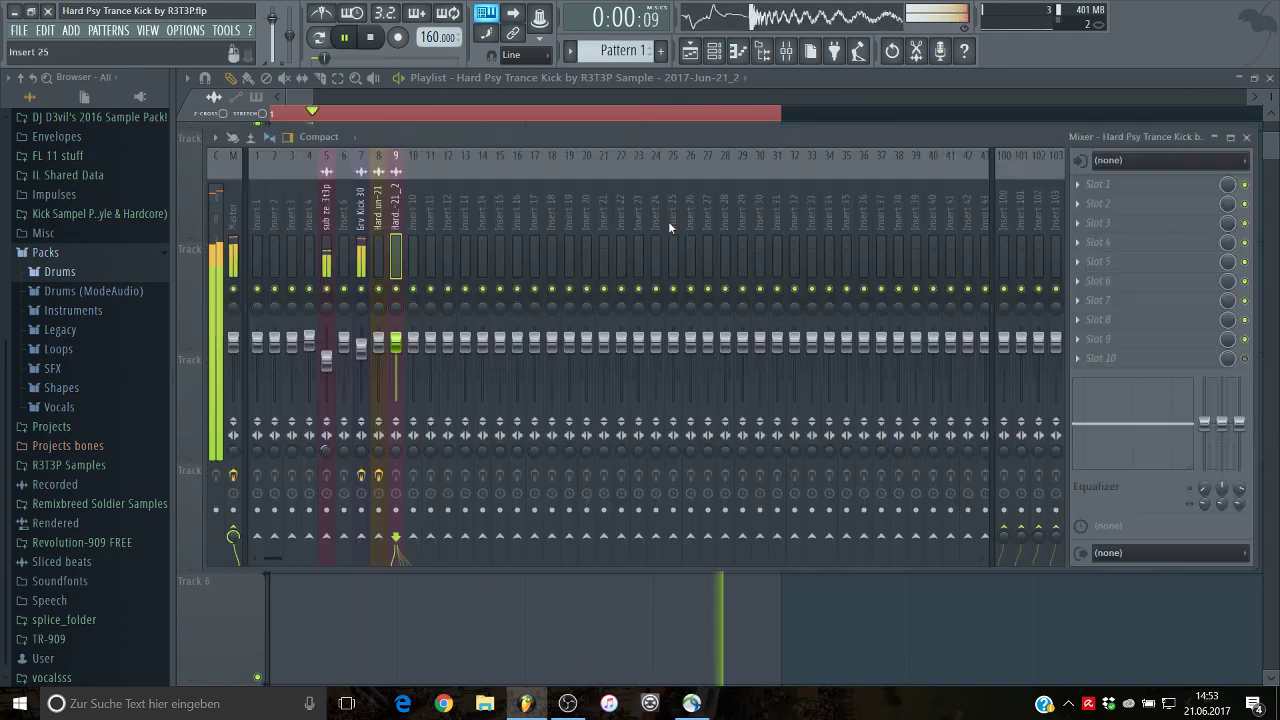
key(space)
key(F9)
click(545, 360)
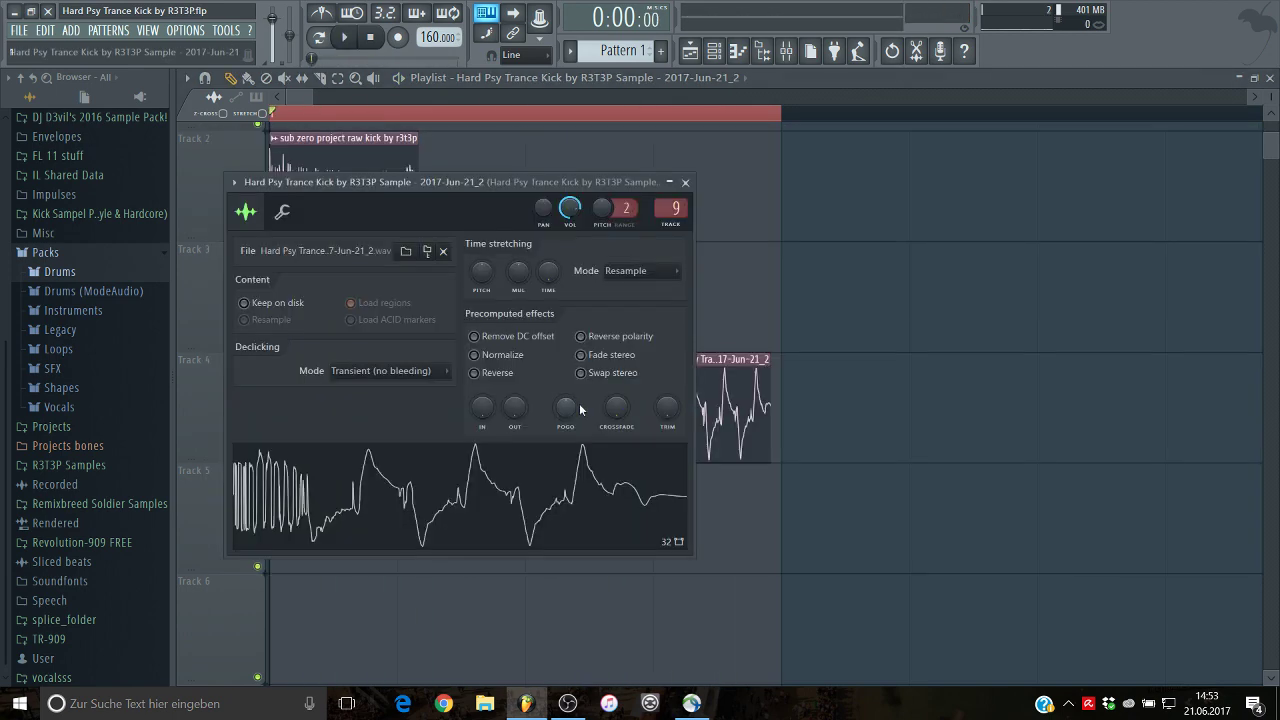
Step: Edit the tail sample in Edison and apply a volume envelope that attenuates its opening burst, ramping up to full level
right_click(526, 480)
click(544, 515)
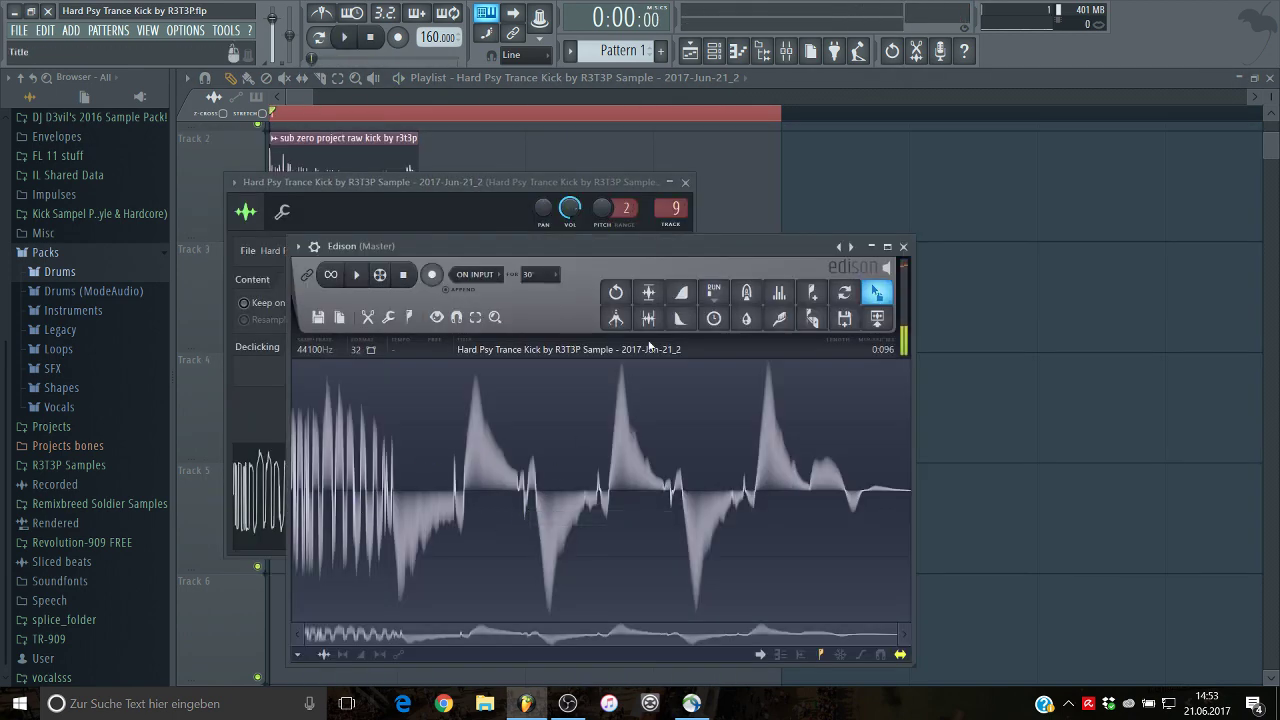
click(361, 655)
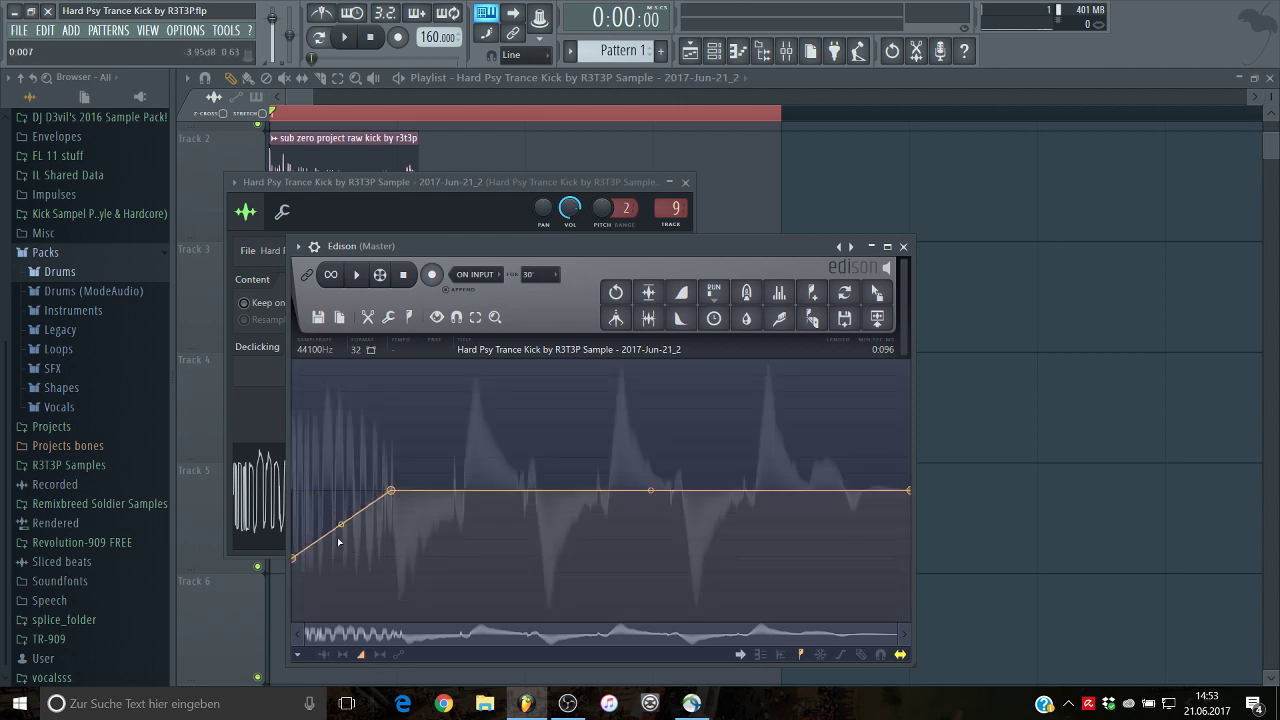
click(650, 291)
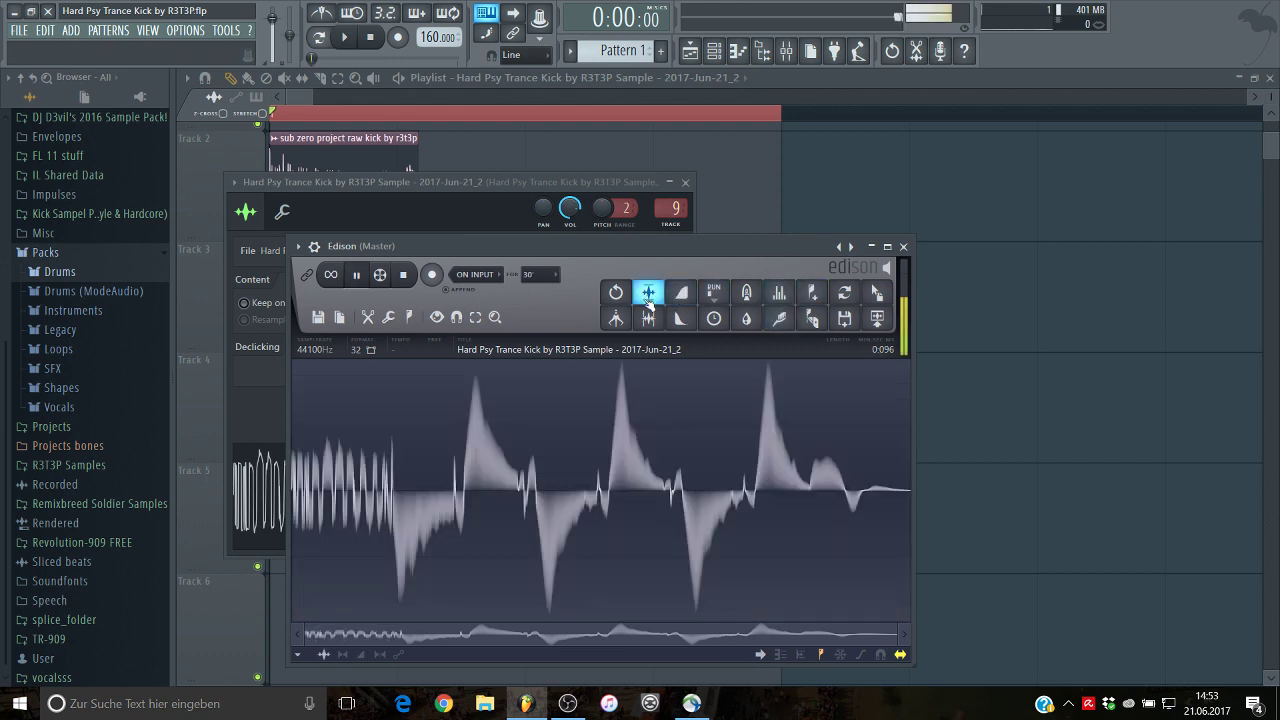
Step: Replace both old tail clips on Track 4 with the edited tail sample, at 1:03:00 and 1:04:00
click(877, 292)
right_click(740, 420)
right_click(600, 423)
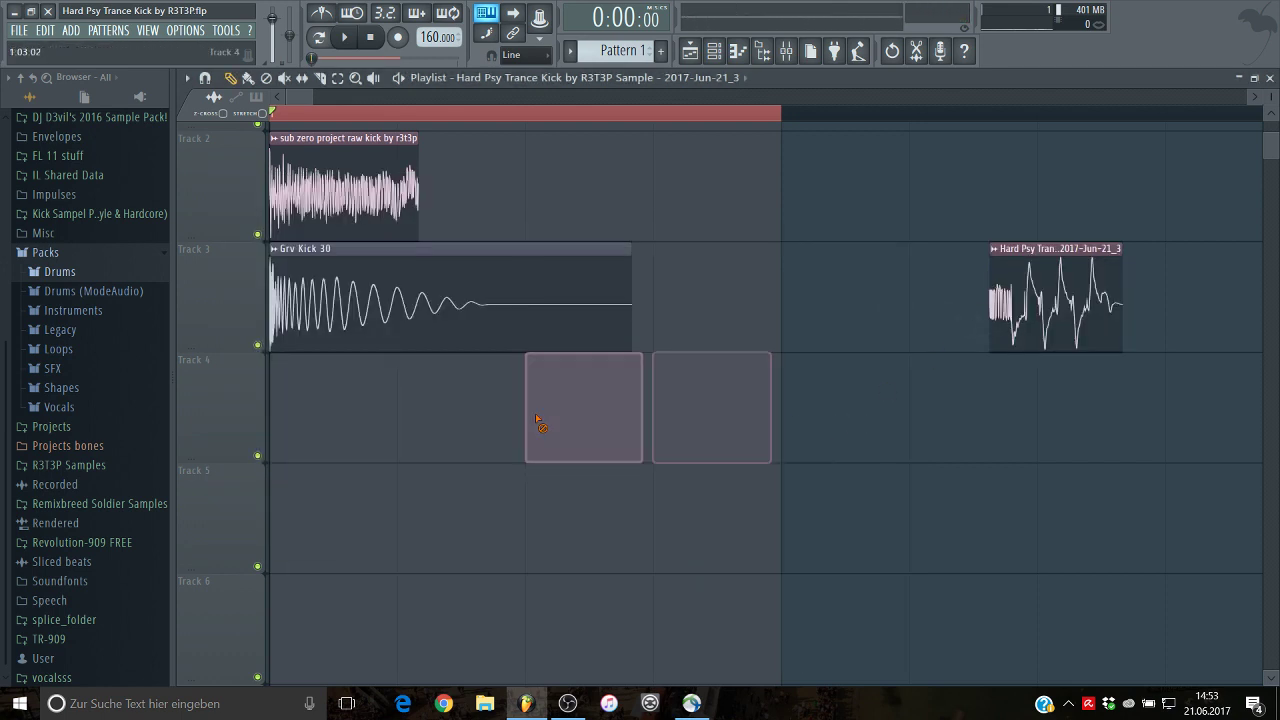
drag(1038, 310, 574, 436)
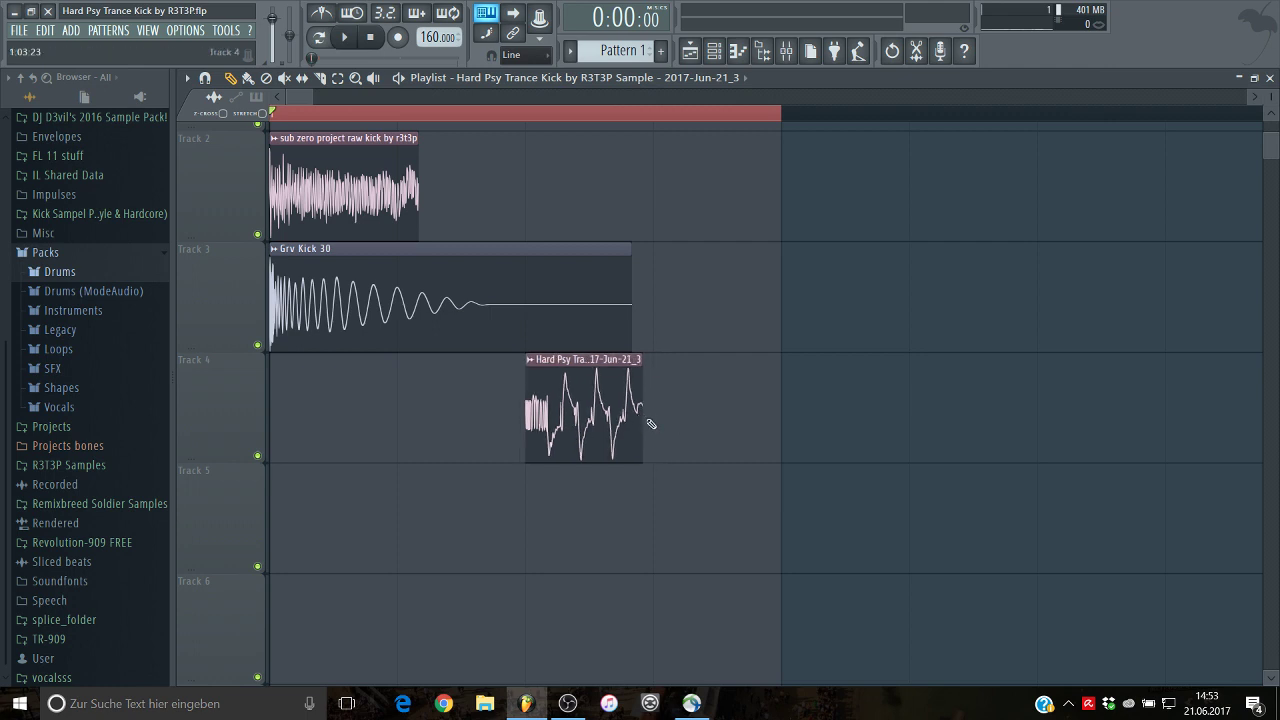
click(651, 424)
Step: Play the loop, route the edited tail sample to mixer track 10 and lower its fader to about -4.3 dB
key(space)
double_click(591, 412)
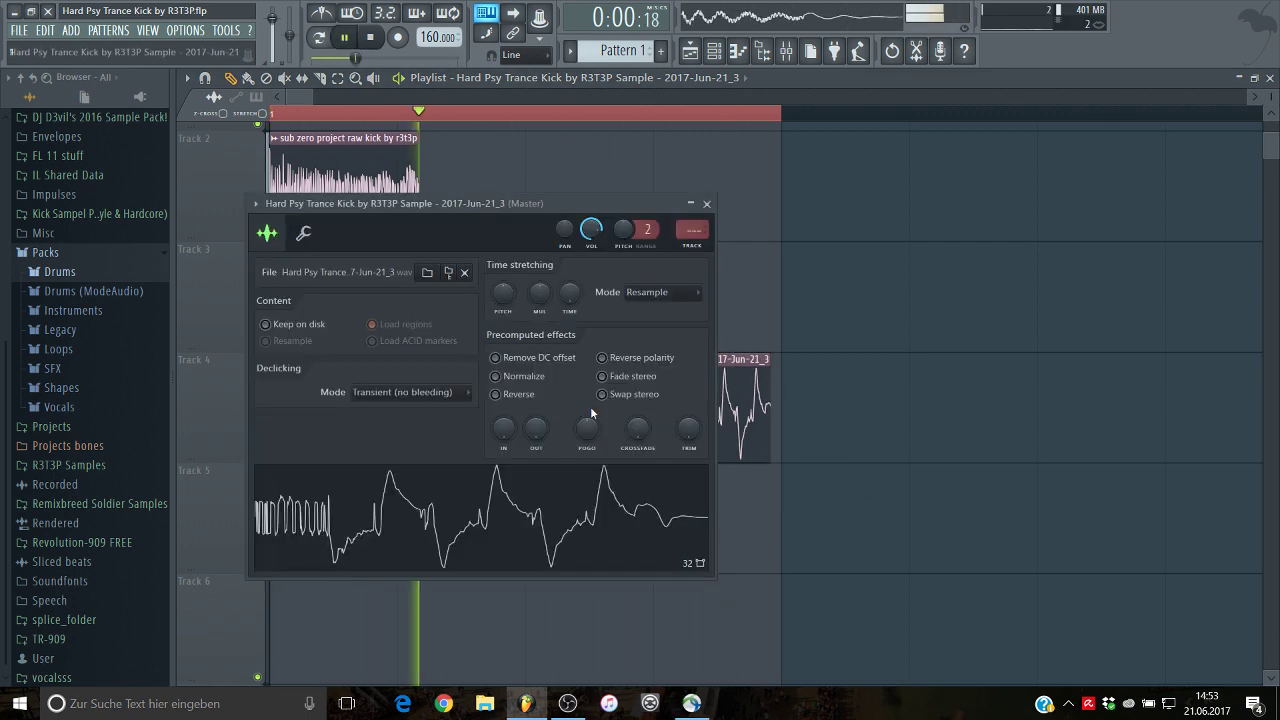
key(F9)
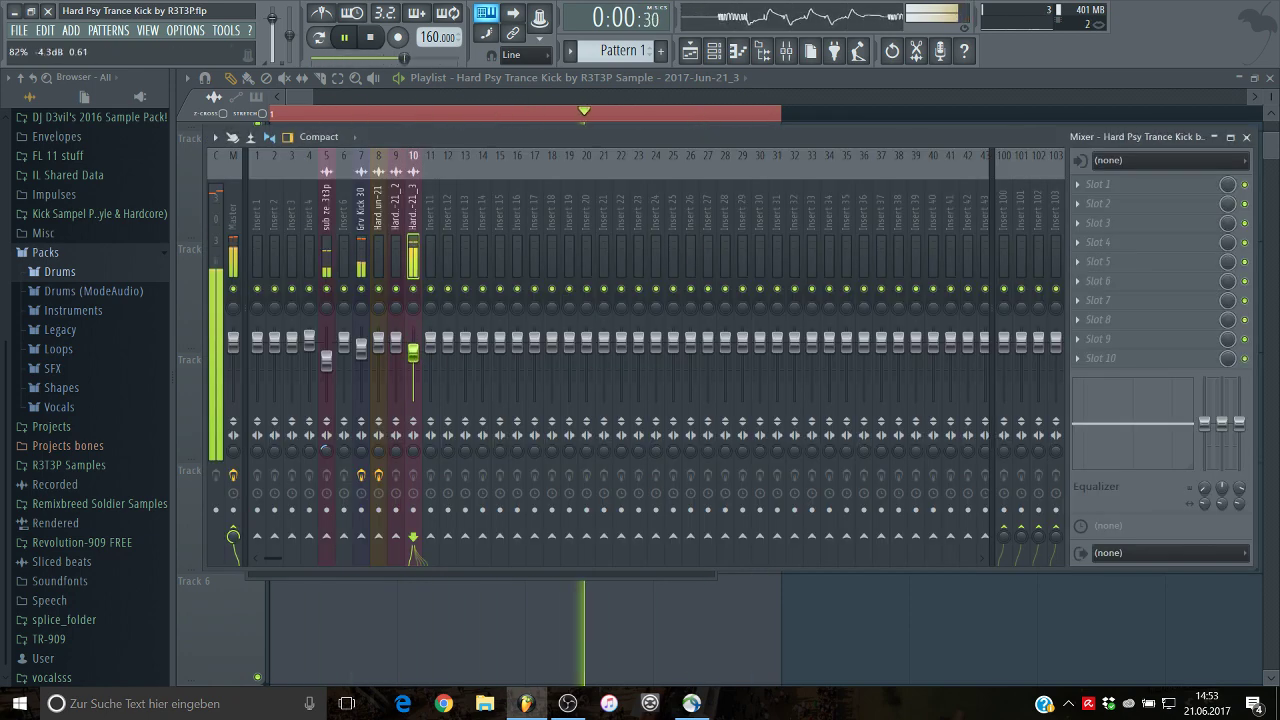
Step: Insert Fruity parametric EQ 2 in slot 2 of the tail's track, boosting lows, mids and a high shelf by about 3.2 dB near 4.8 kHz
click(1135, 188)
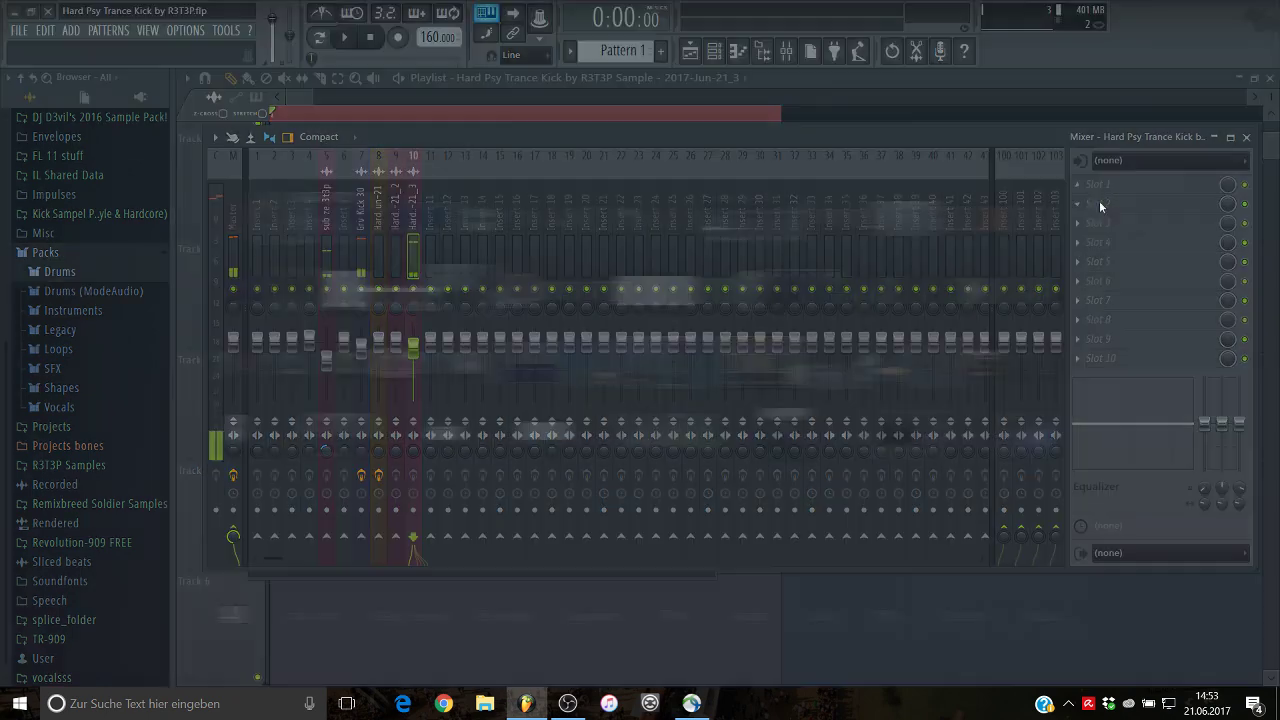
click(910, 281)
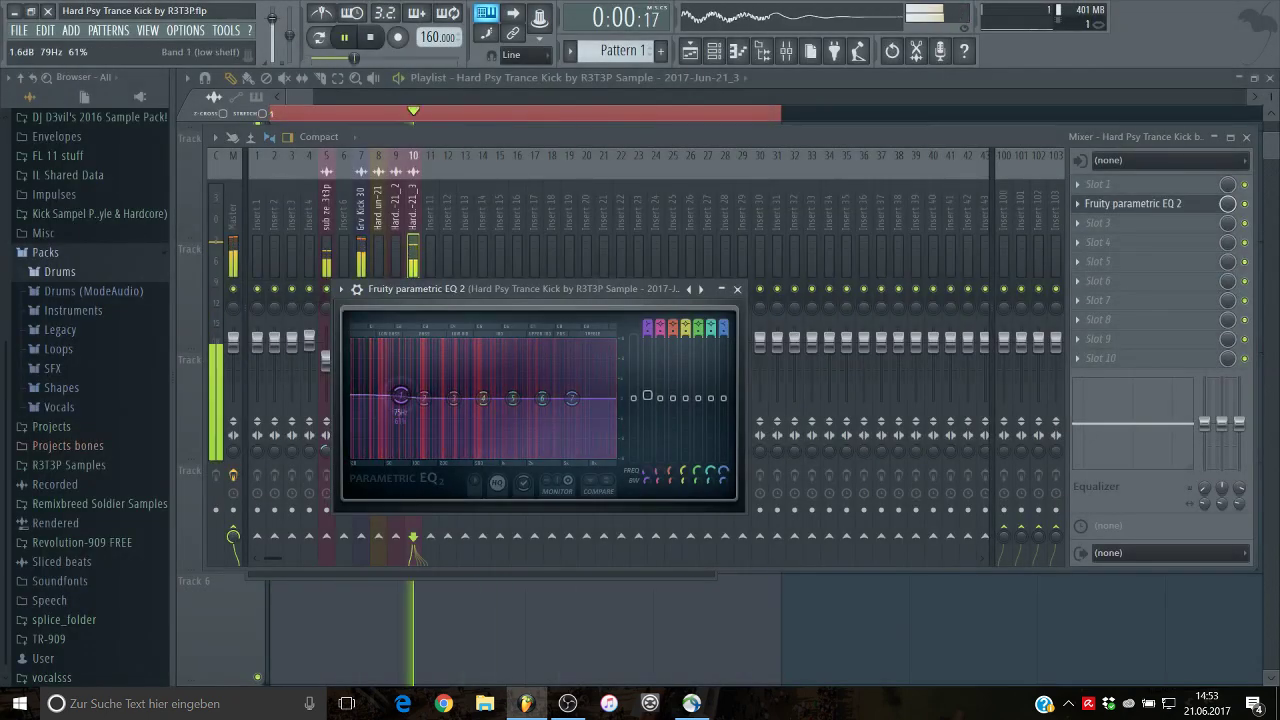
drag(483, 398, 414, 380)
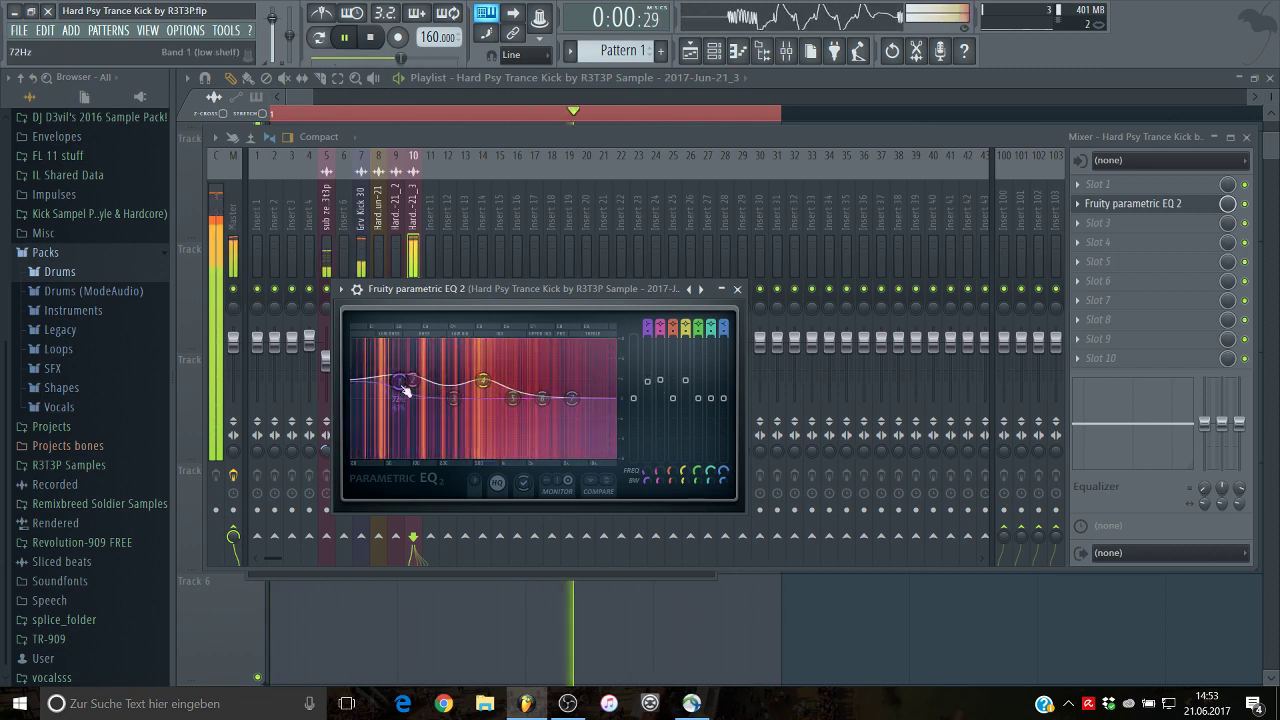
drag(571, 398, 564, 389)
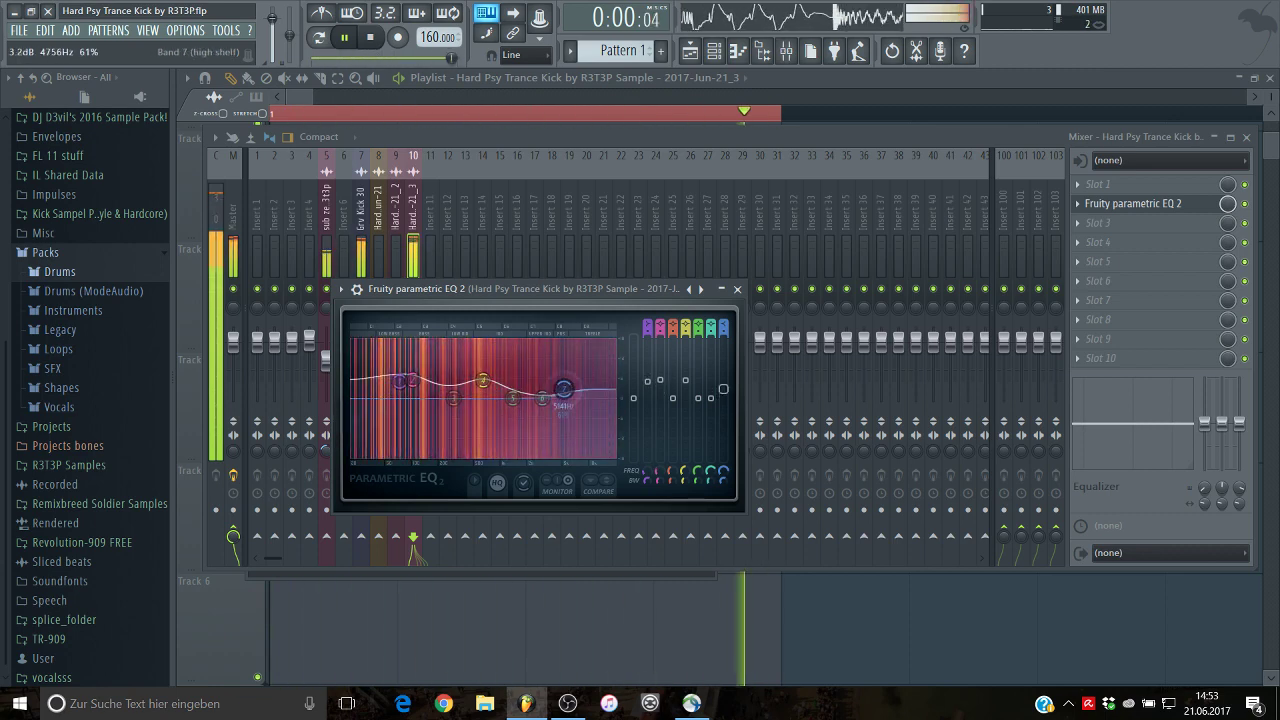
click(737, 289)
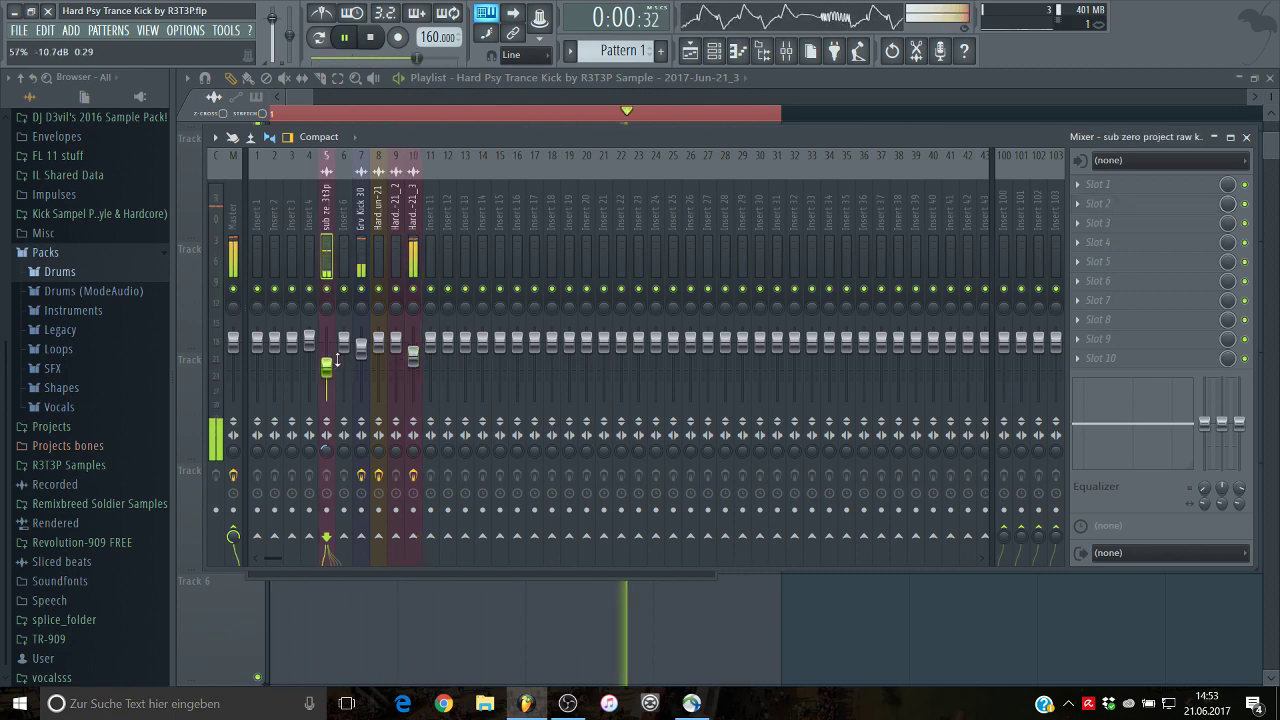
Step: Rebalance the raw kick, Grv Kick 30 and tail faders during playback and solo the raw kick track
drag(361, 347, 361, 352)
click(328, 370)
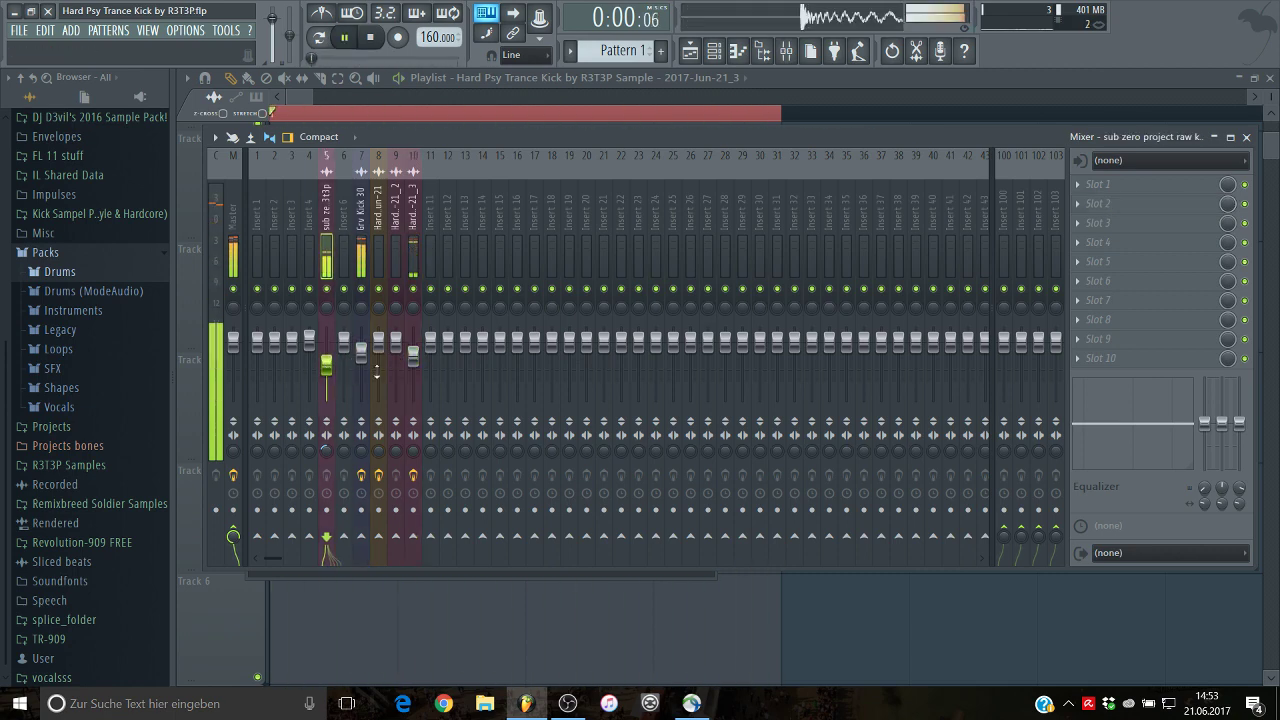
drag(415, 365, 415, 369)
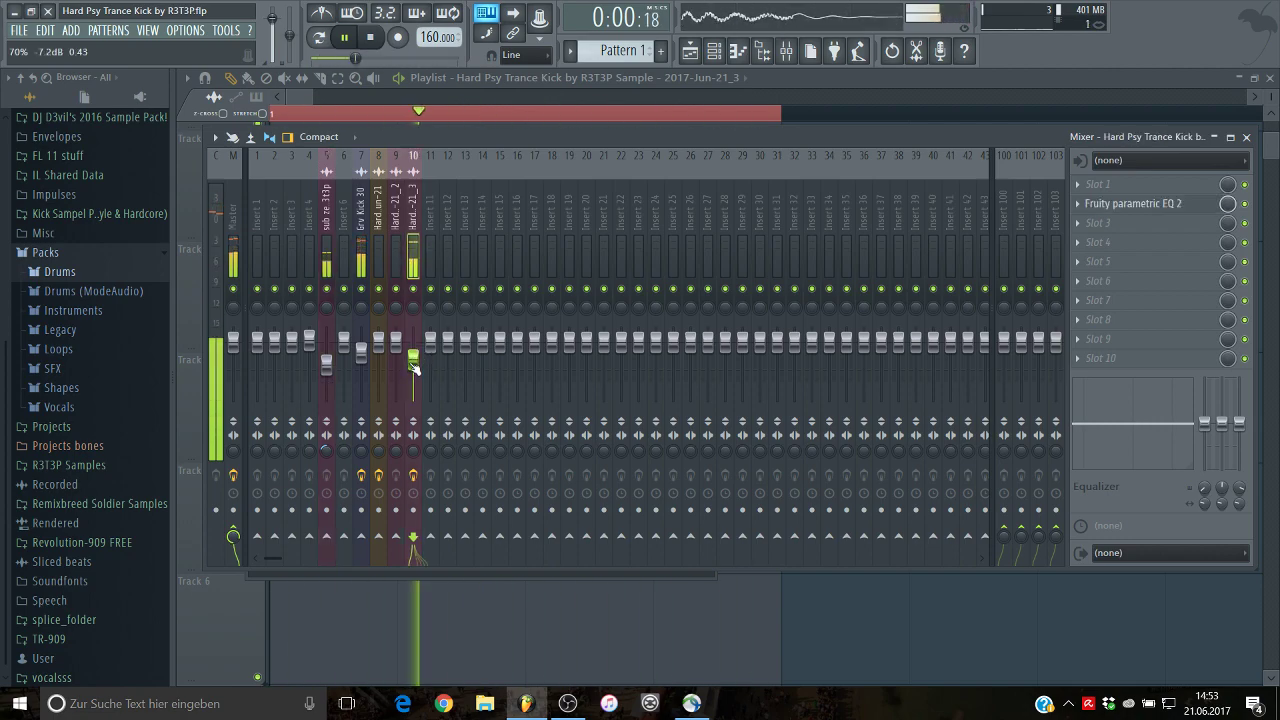
click(326, 365)
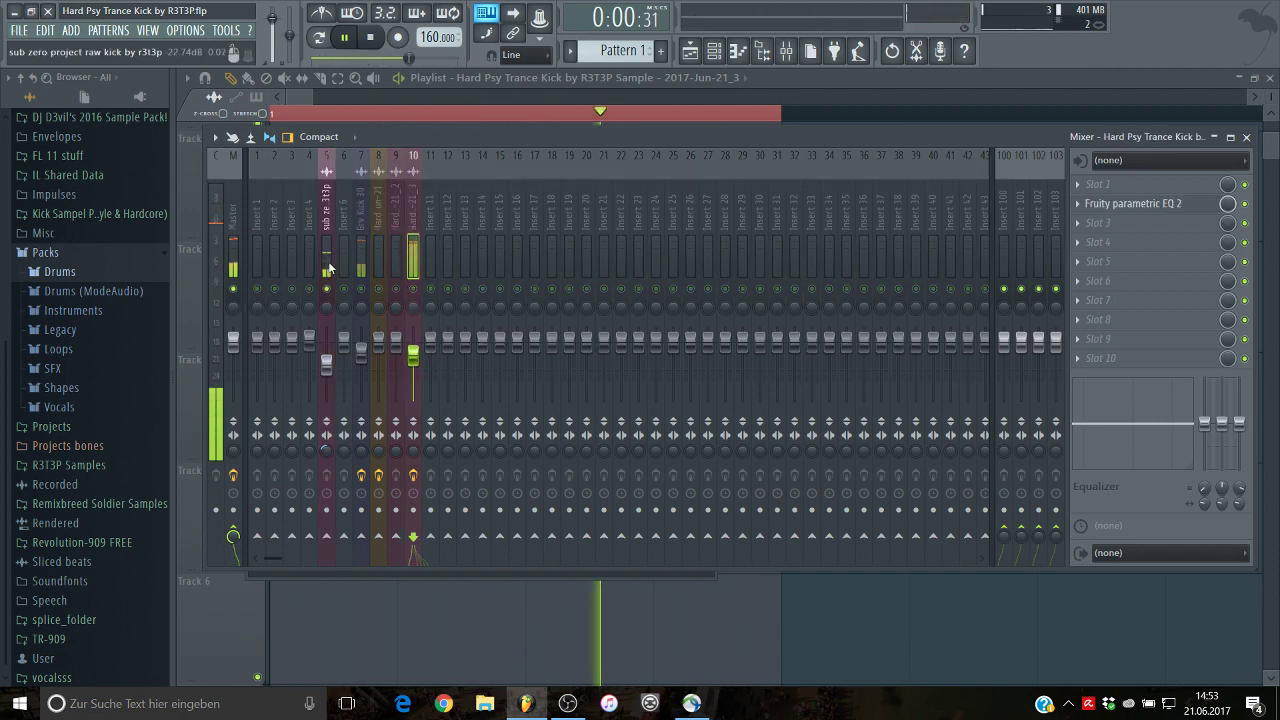
Step: Insert Fruity Reeverb 2 in slot 7 of the raw kick's mixer track and switch to its next preset
click(1111, 305)
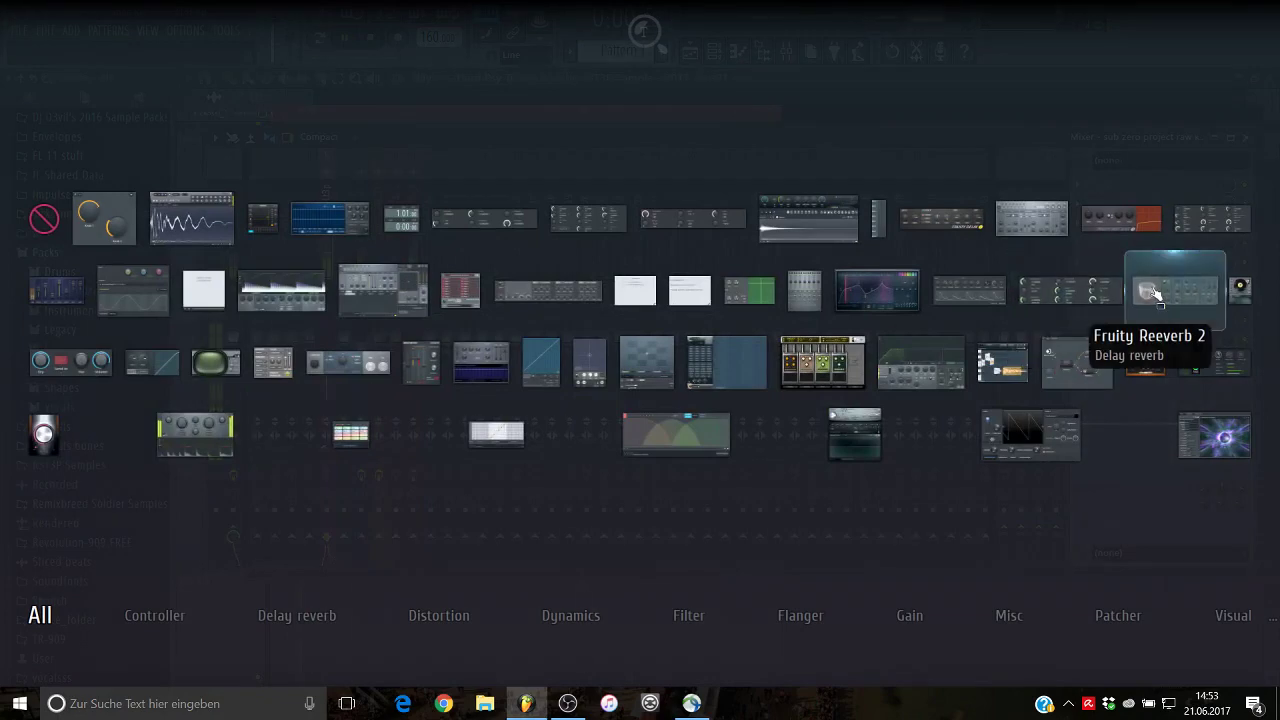
click(1154, 296)
click(583, 184)
Step: Create an automation clip for the raw kick reverb's wet level and enlarge the reverb's room
mouse_move(610, 246)
mouse_down()
mouse_move(610, 223)
mouse_move(614, 246)
mouse_up()
right_click(612, 245)
click(660, 340)
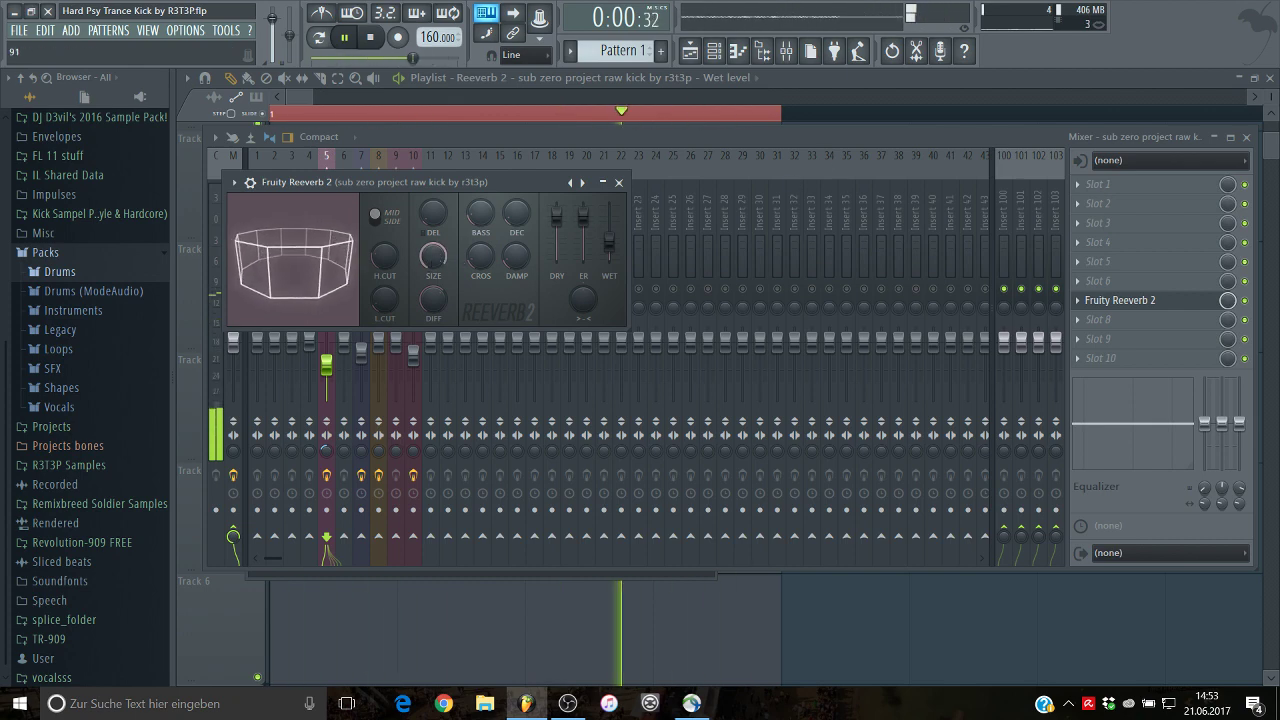
drag(431, 312, 432, 274)
Step: Move the wet level automation clip to Track 1, shape it as a slow curved rise from zero and audition it
click(873, 96)
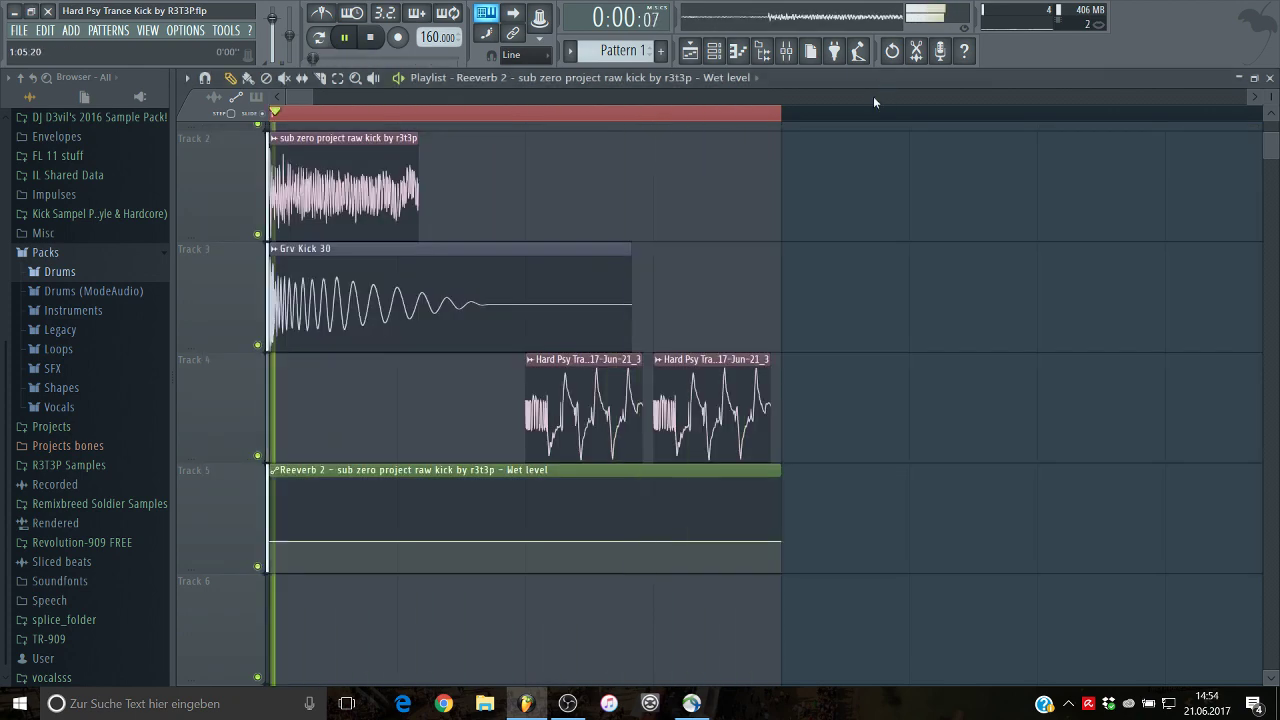
key(space)
drag(372, 469, 329, 177)
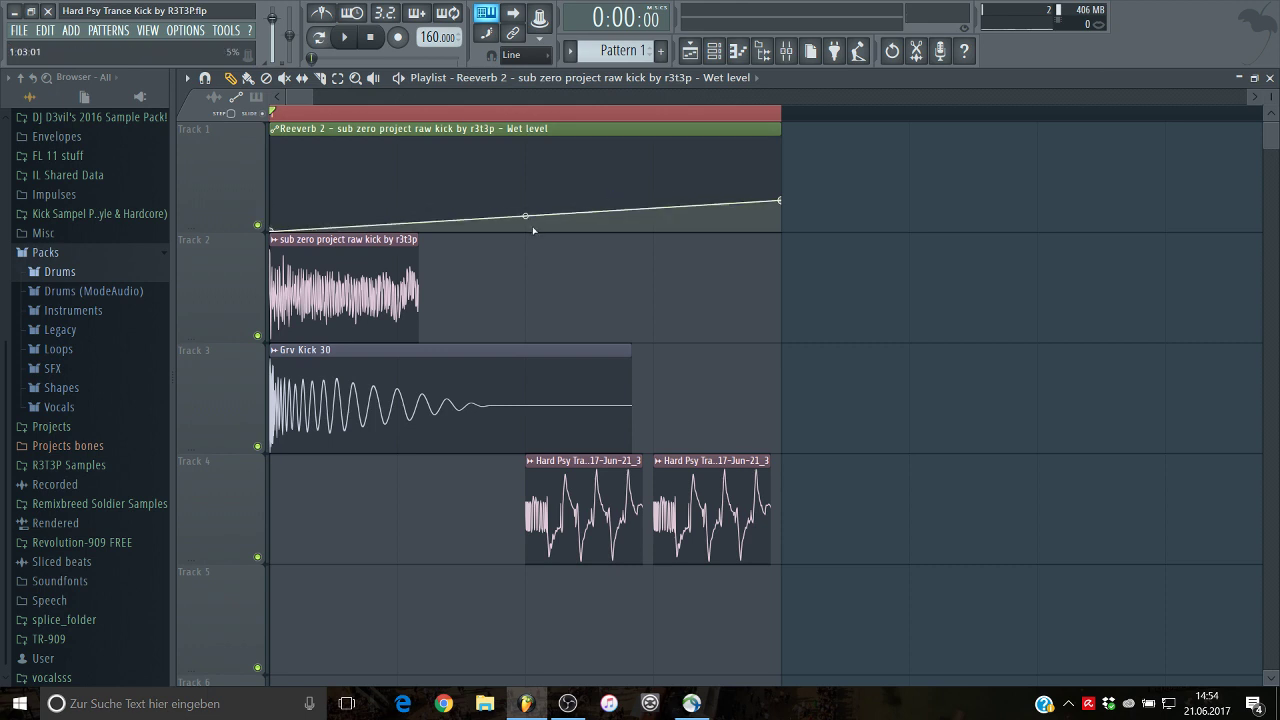
drag(525, 220, 525, 229)
key(space)
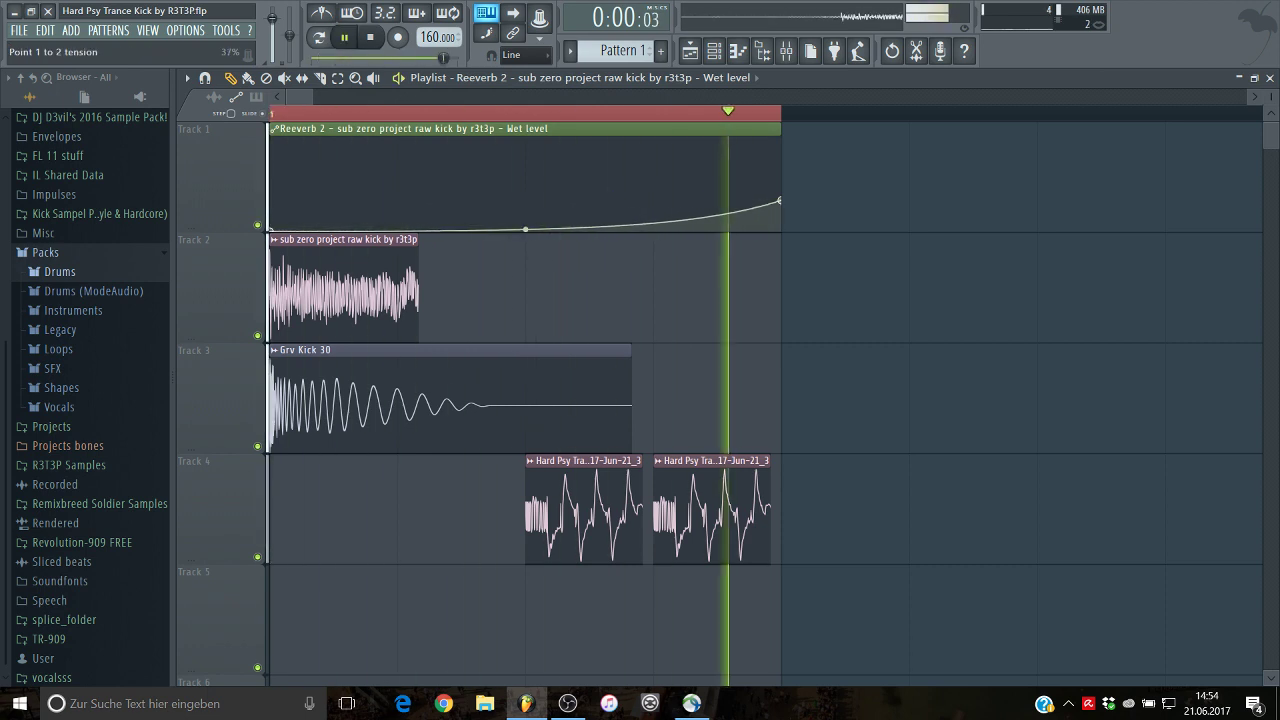
Step: Solo the tail's mixer track 10 and insert Fruity Reeverb 2 in its slot 6
key(F9)
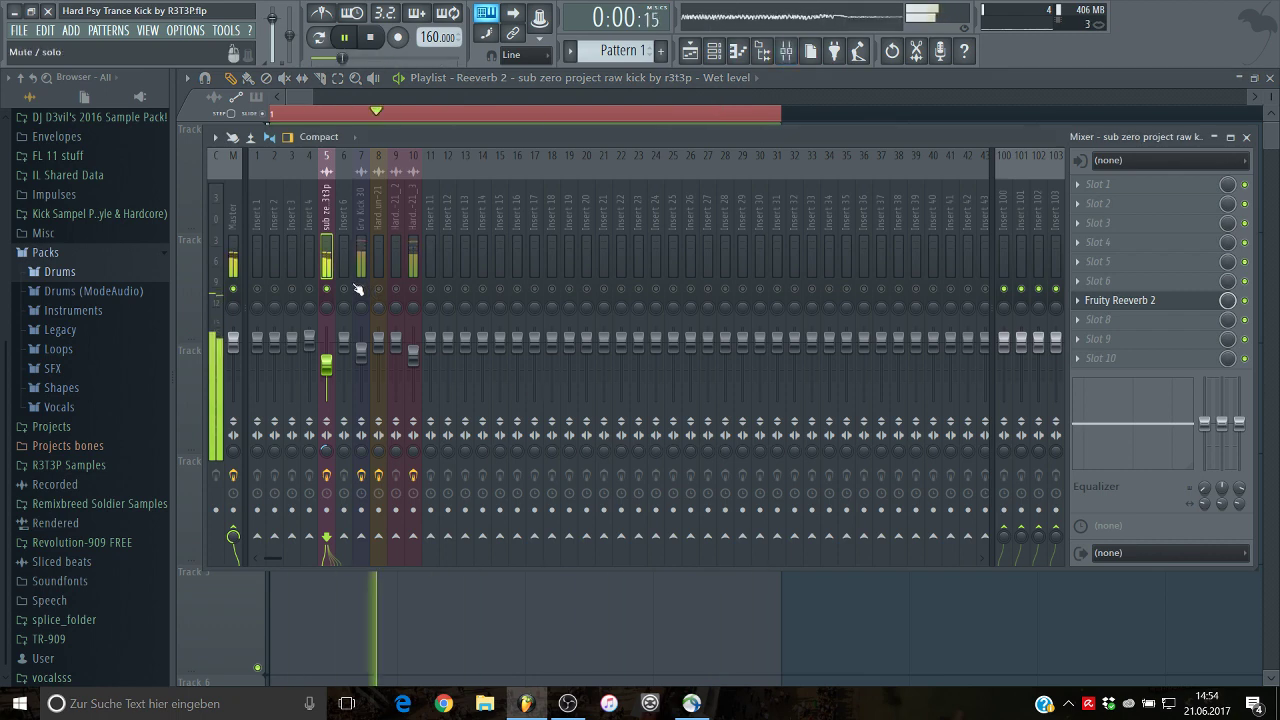
right_click(413, 289)
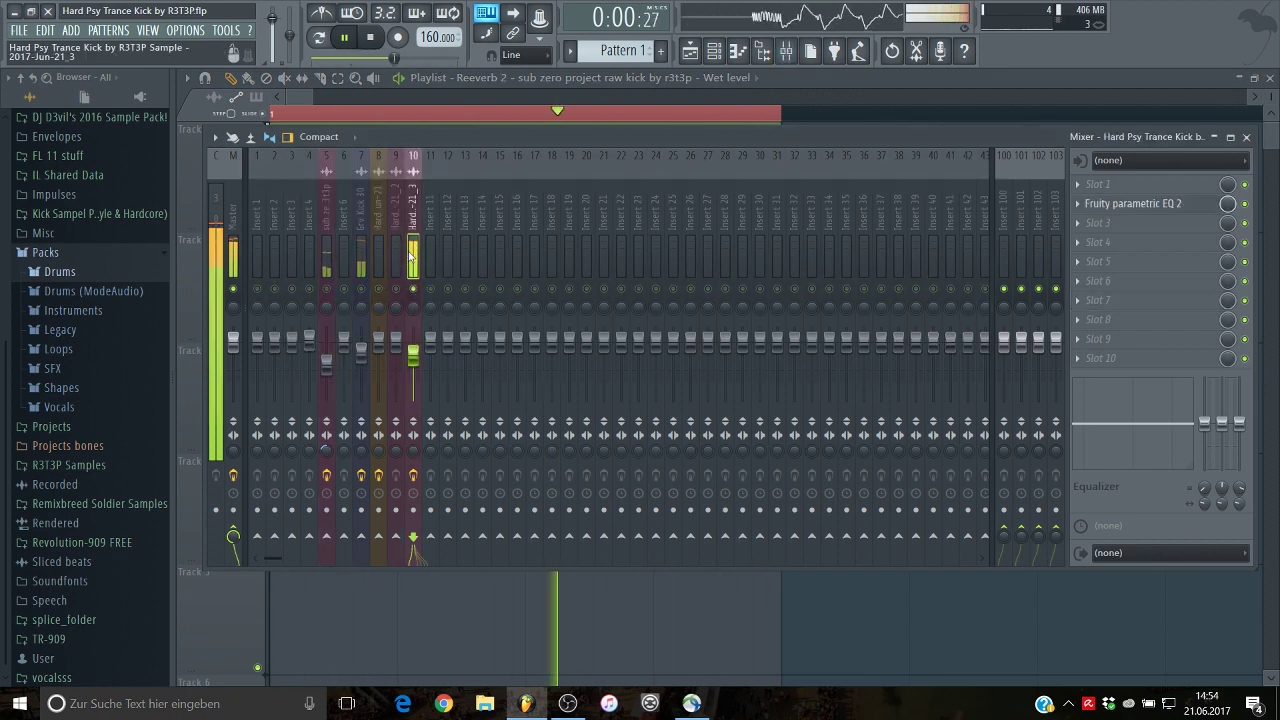
middle_click(1084, 270)
click(1172, 290)
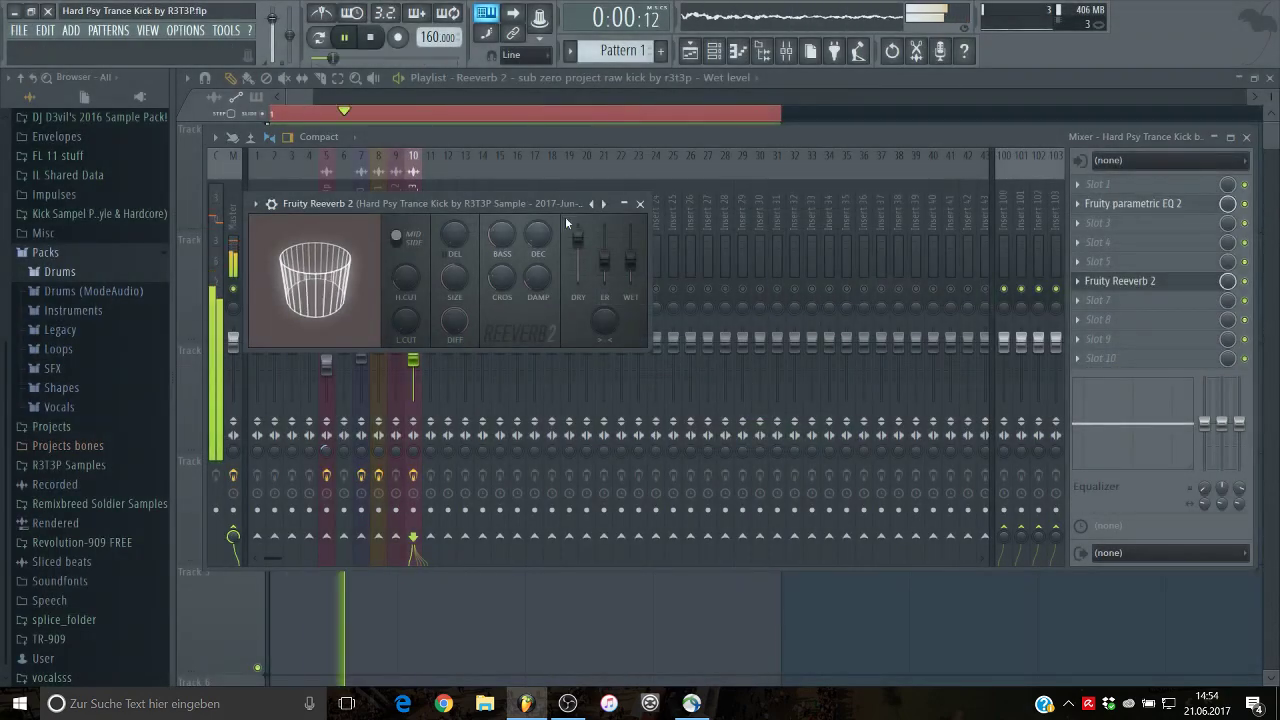
Step: Audition the tail reverb's presets from Cathedral through Drum Room to The Venue
click(605, 205)
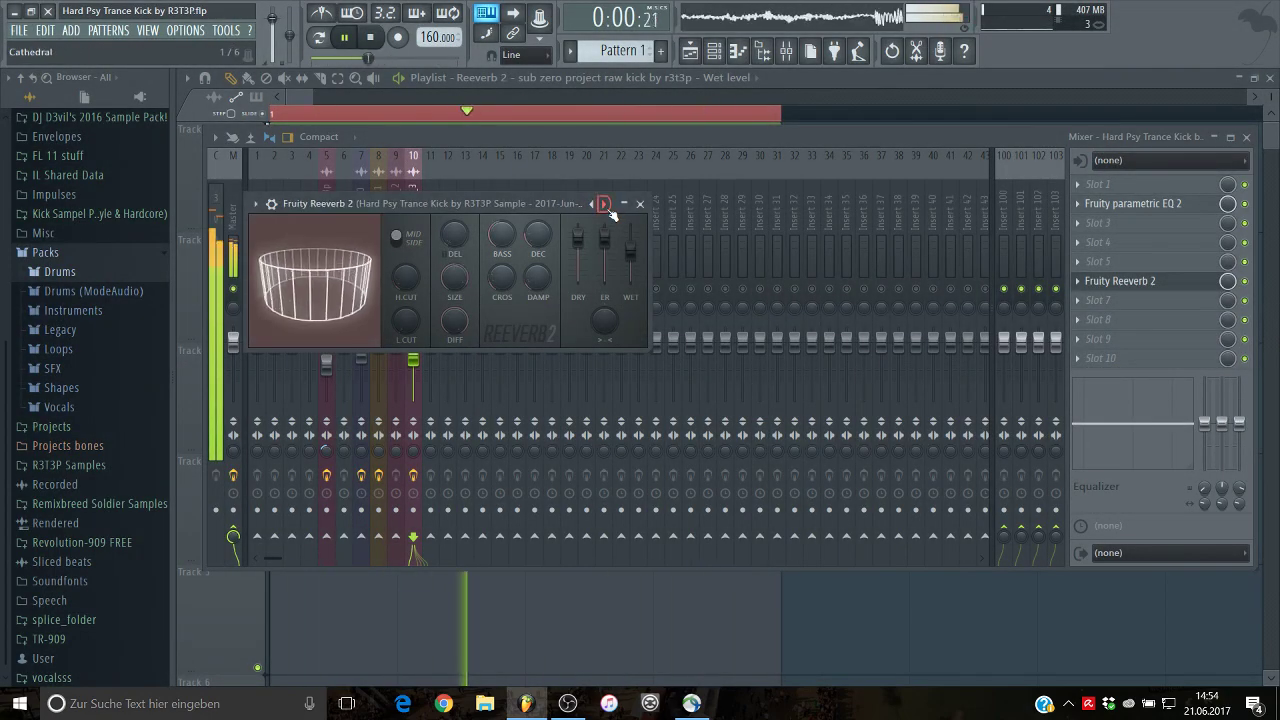
click(606, 206)
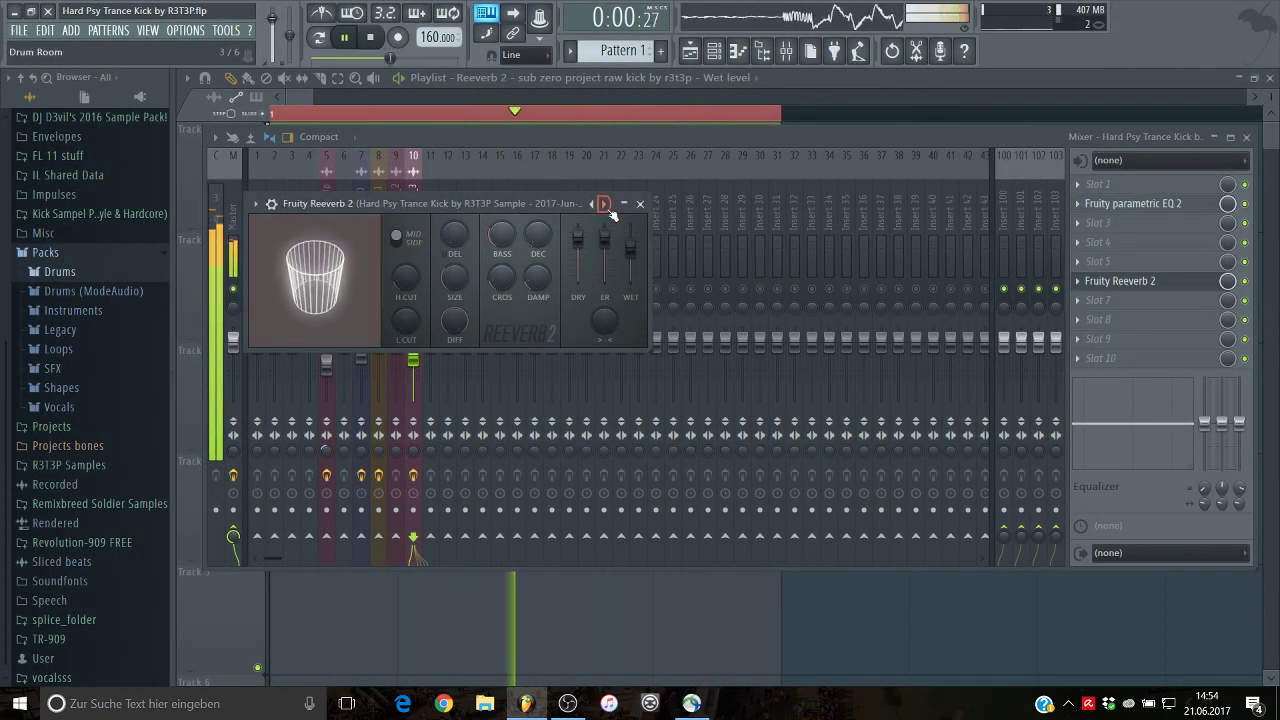
click(606, 205)
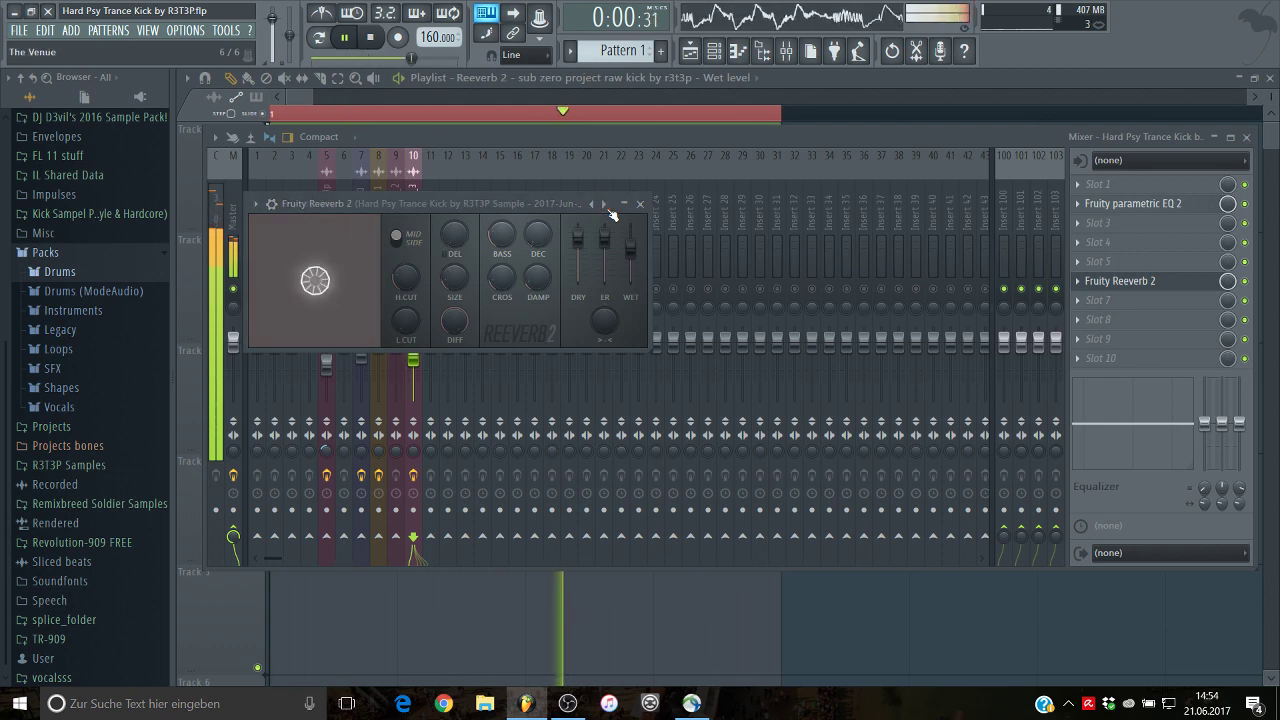
click(606, 205)
Step: Try a room size of 100 on the tail reverb with adjusted diffusion, damping and wet level, auditioning the loop
drag(456, 282, 456, 276)
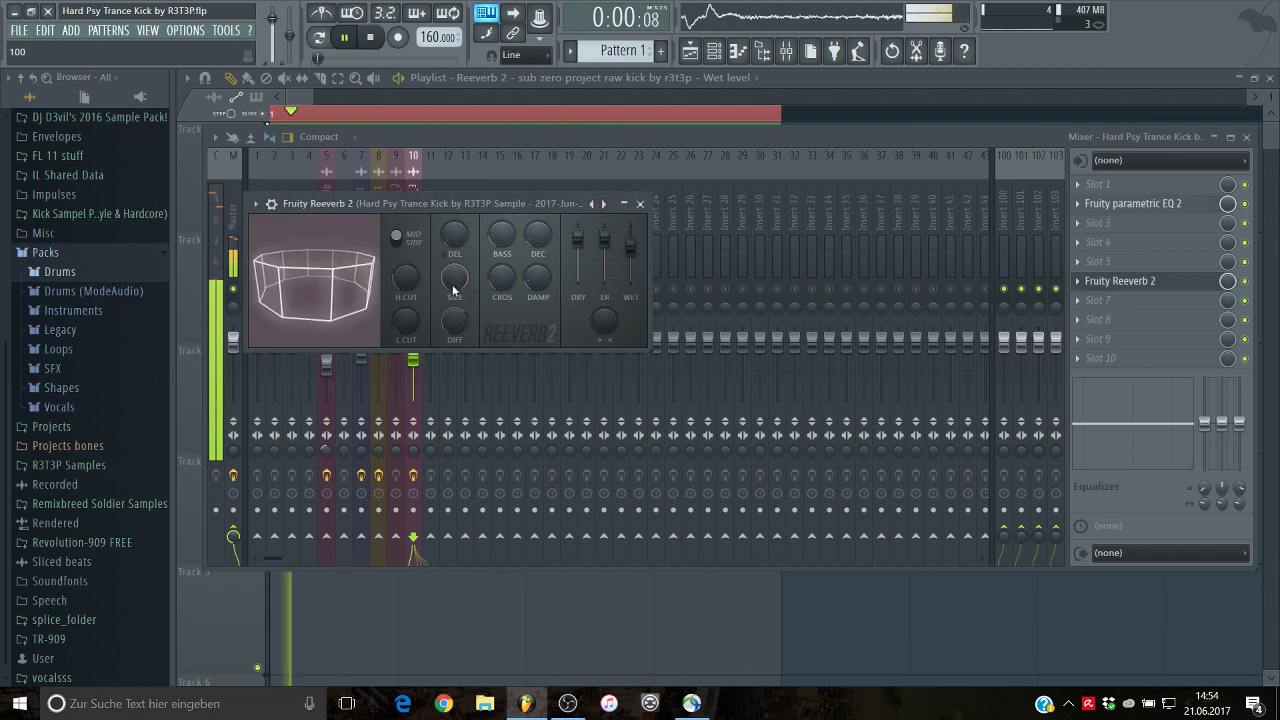
drag(455, 322, 455, 298)
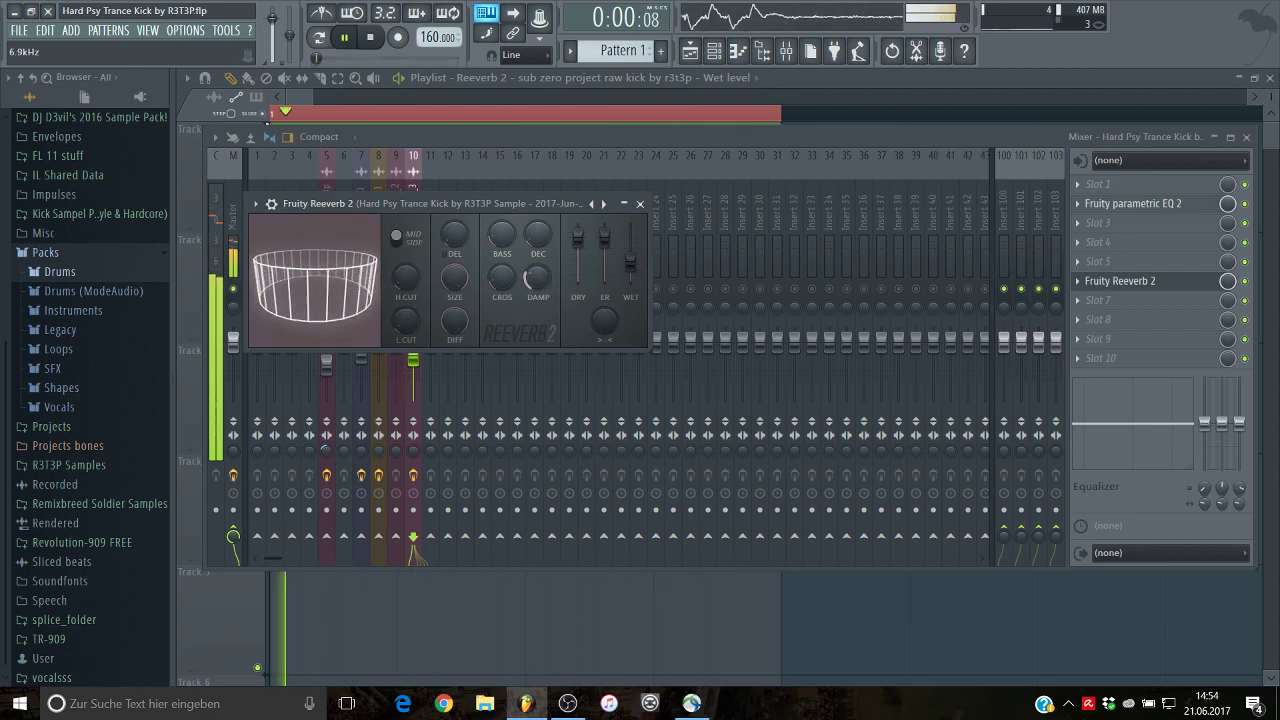
drag(630, 263, 630, 258)
key(space)
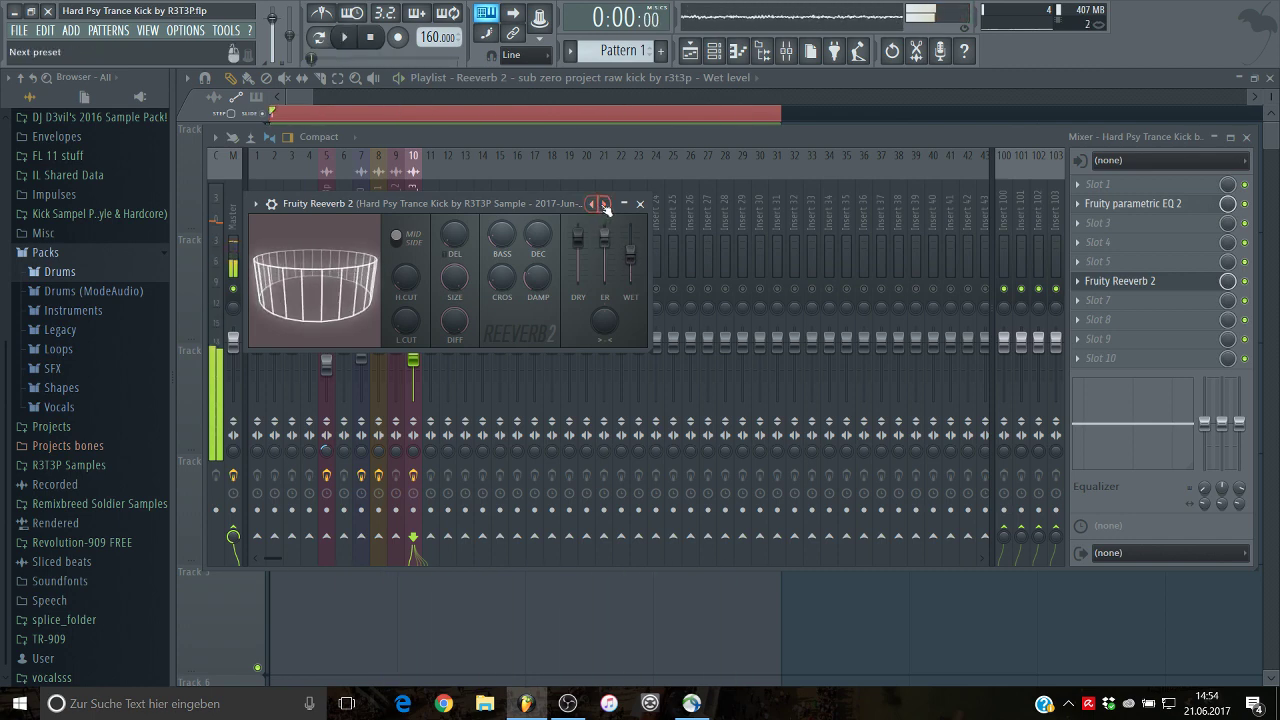
key(space)
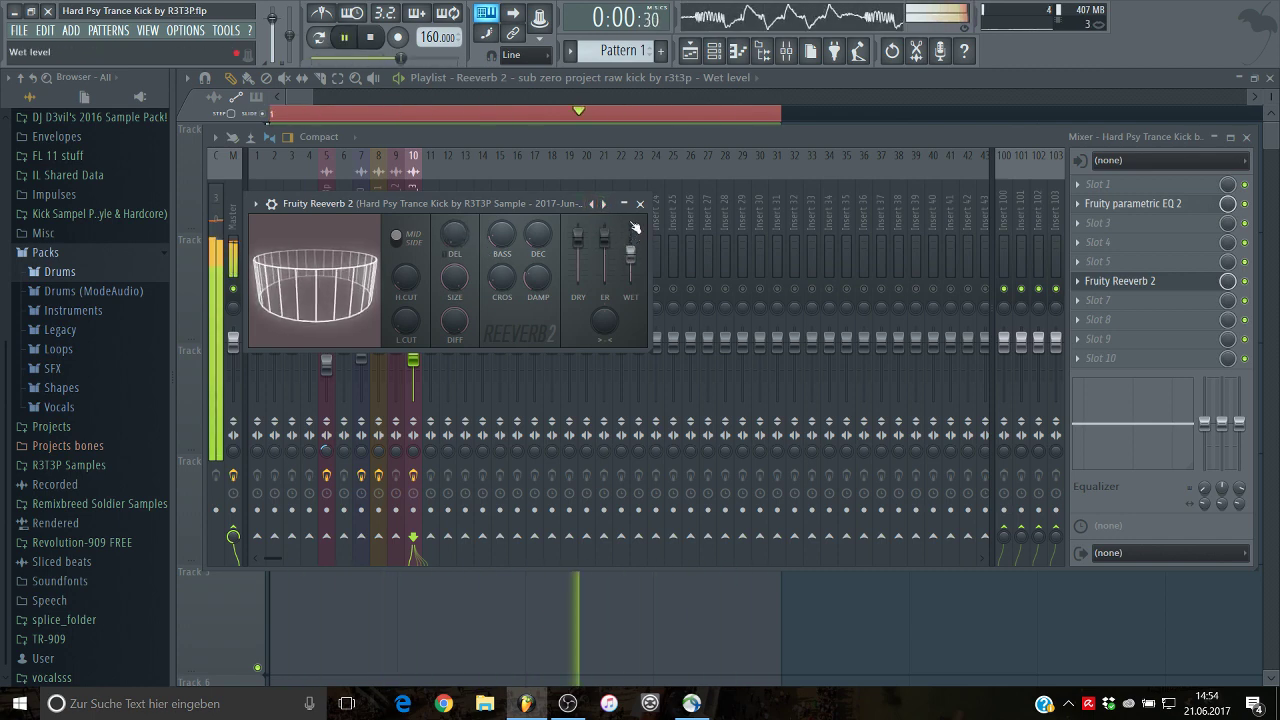
key(space)
Step: Load the next preset on the tail reverb and adjust its low cut, room size, diffusion, damping and wet level during playback
click(604, 204)
key(space)
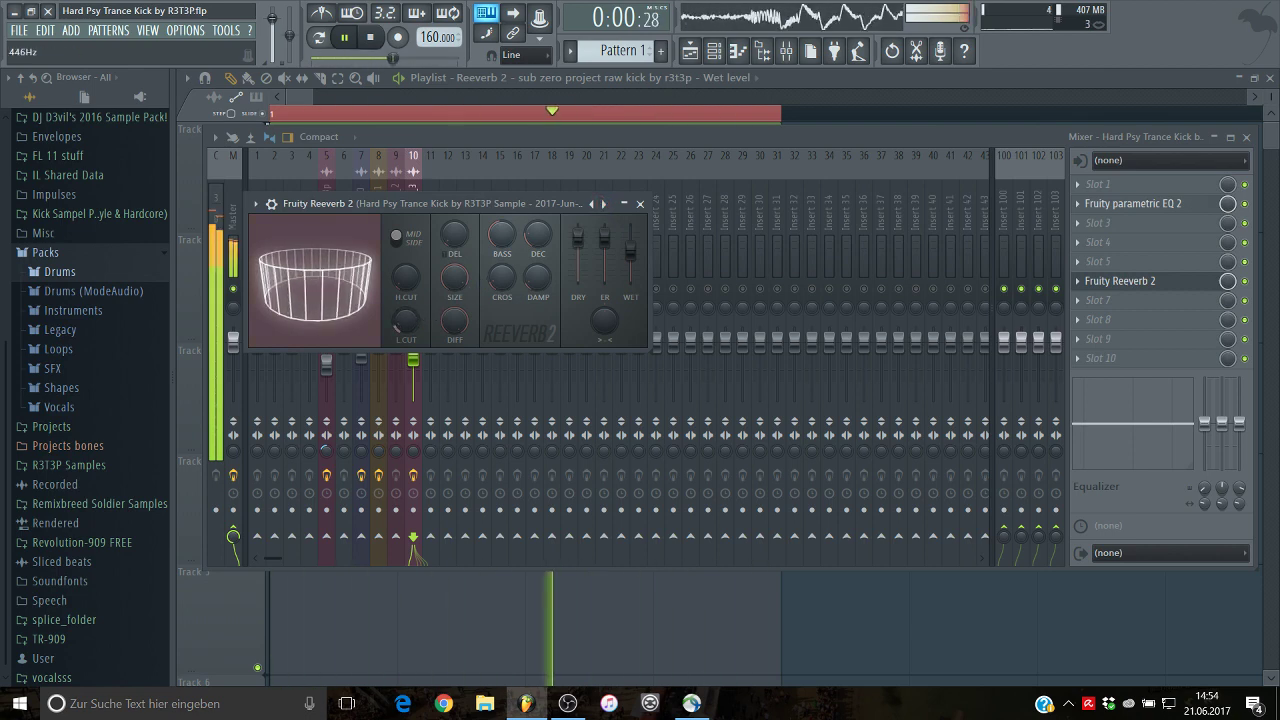
mouse_move(455, 277)
mouse_down()
mouse_move(453, 293)
mouse_move(455, 267)
mouse_up()
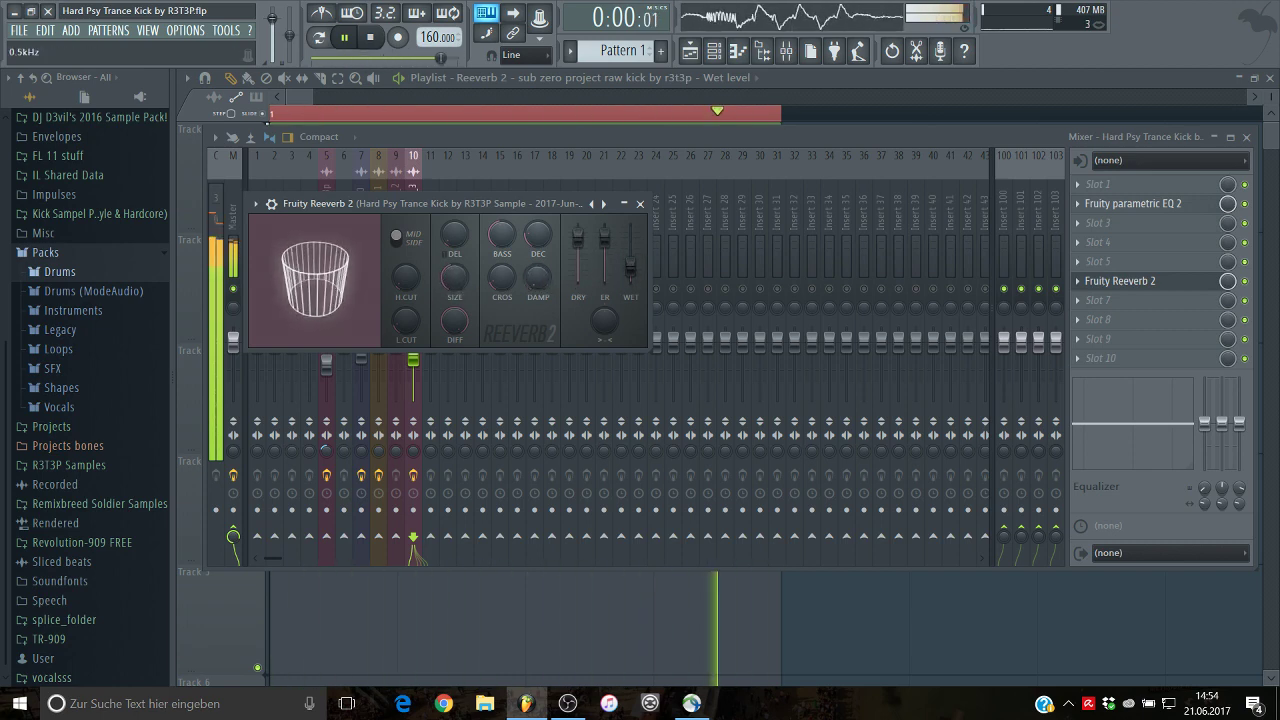
drag(452, 296, 452, 262)
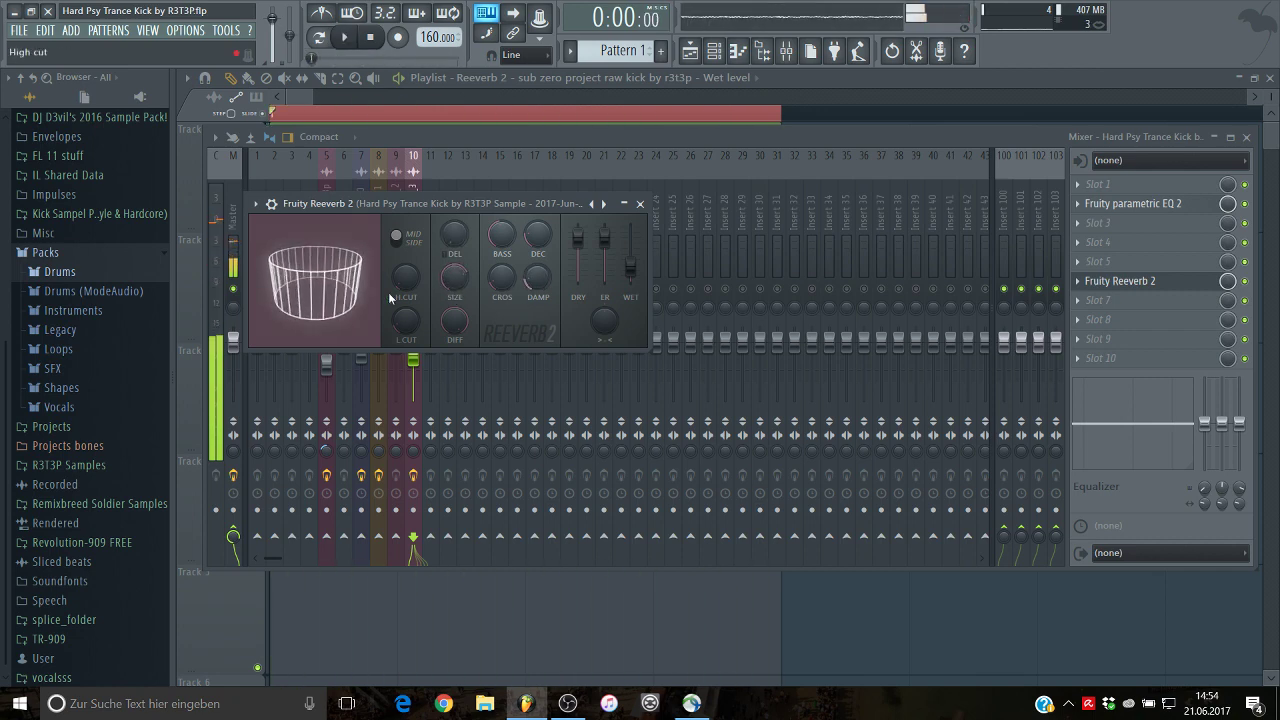
Step: Fine-tune the tail reverb's decay, reduce its early reflections, adjust the wet level and audition the loop
key(space)
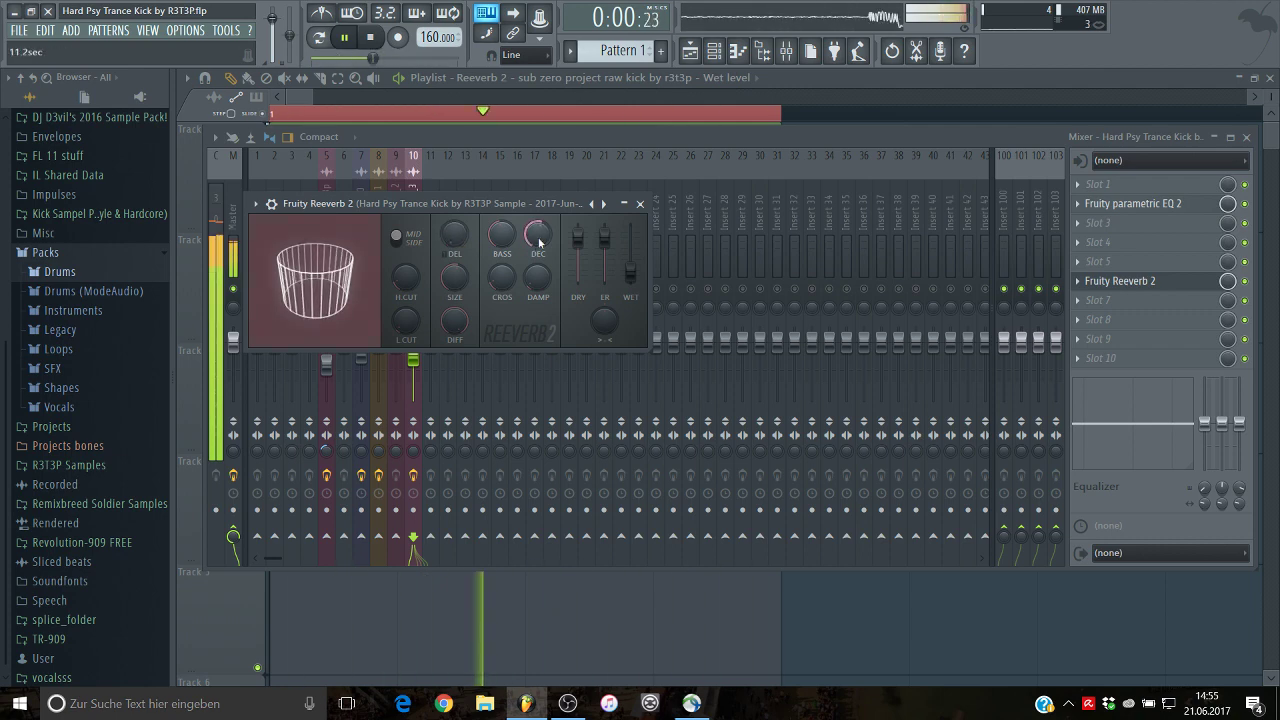
drag(604, 237, 630, 262)
key(space)
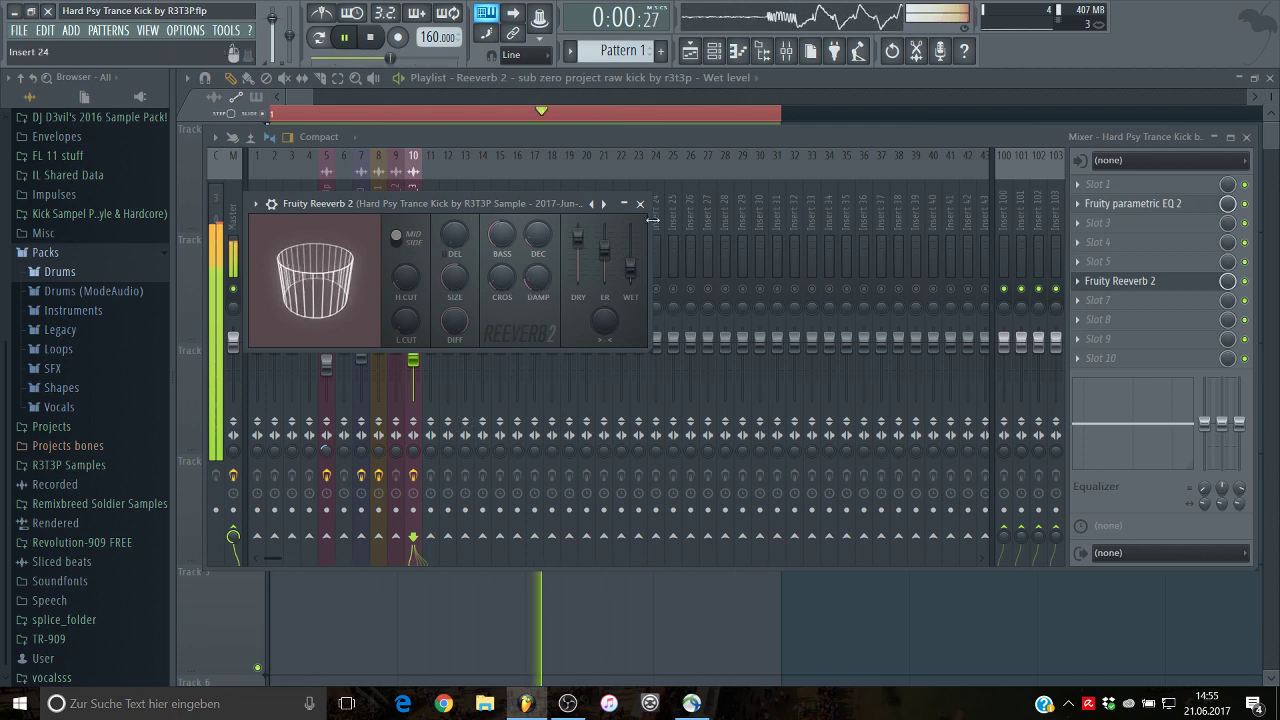
Step: Adjust the tail reverb's room size and wet level while the soloed tail plays, and restore playback of the other tracks
drag(454, 280, 449, 287)
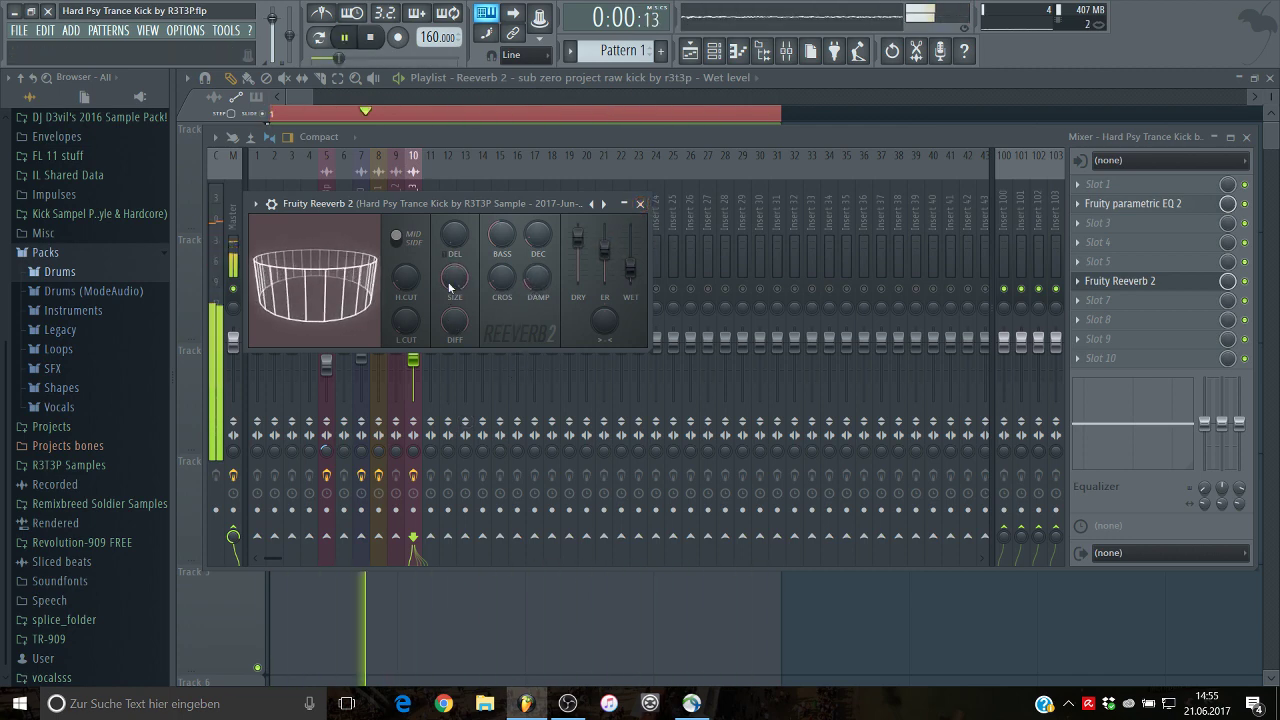
click(1185, 283)
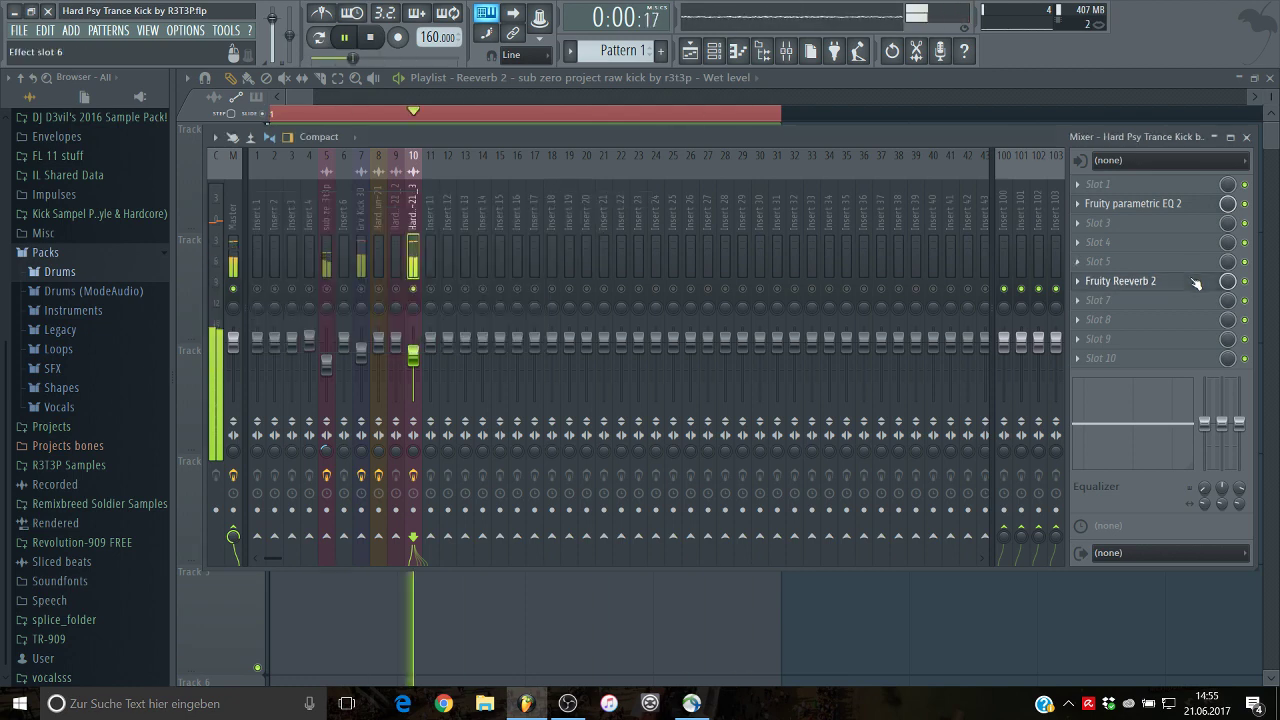
click(1195, 283)
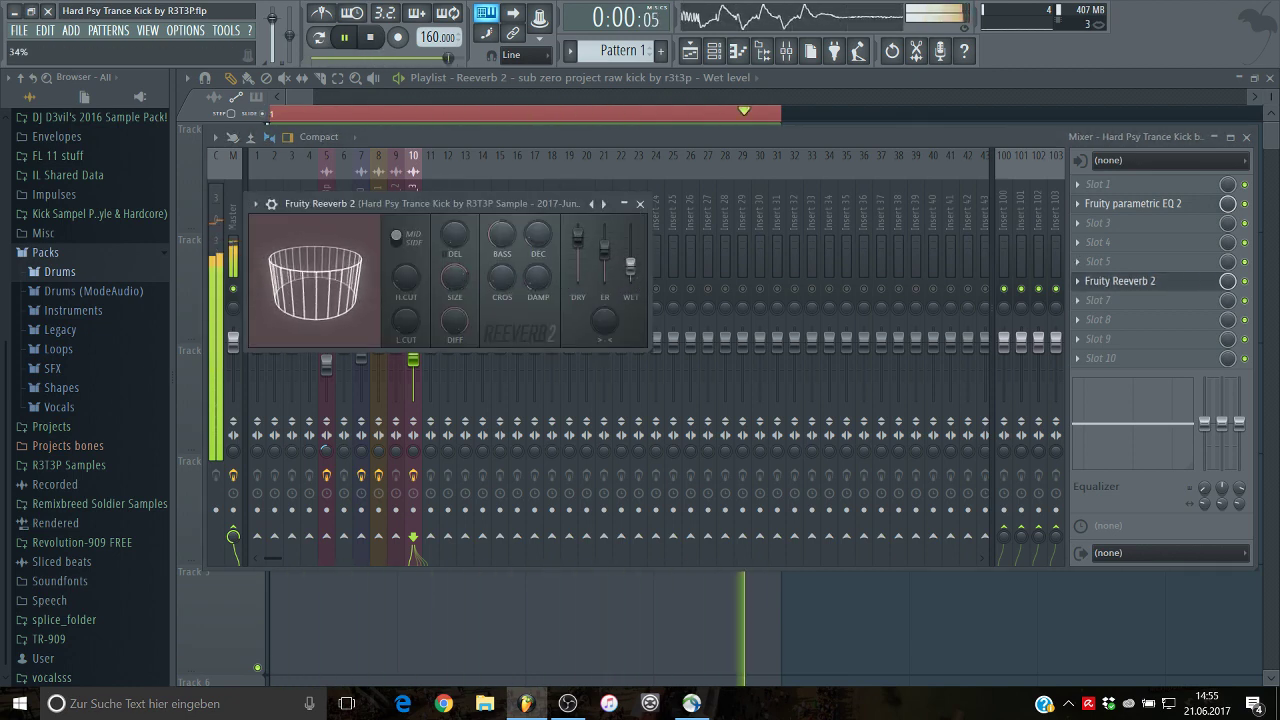
click(640, 204)
key(space)
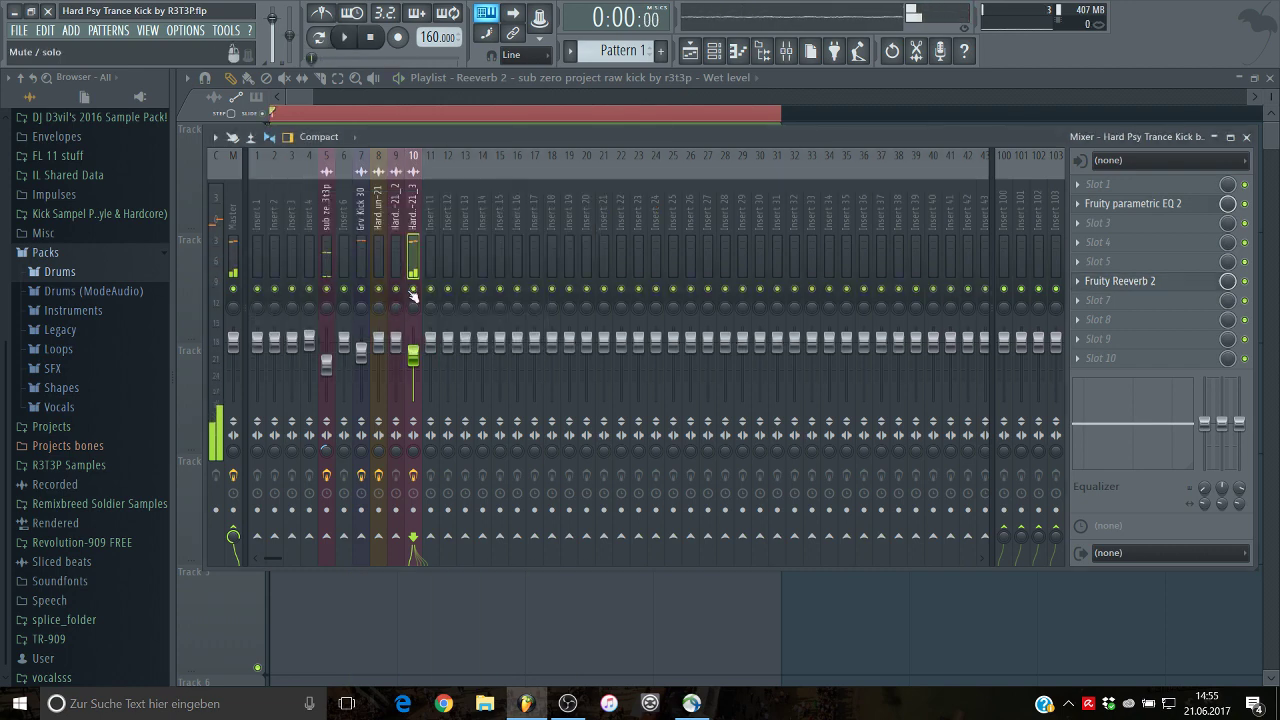
Step: Raise the Grv Kick 30 mixer track's volume while the full kick loops
click(233, 78)
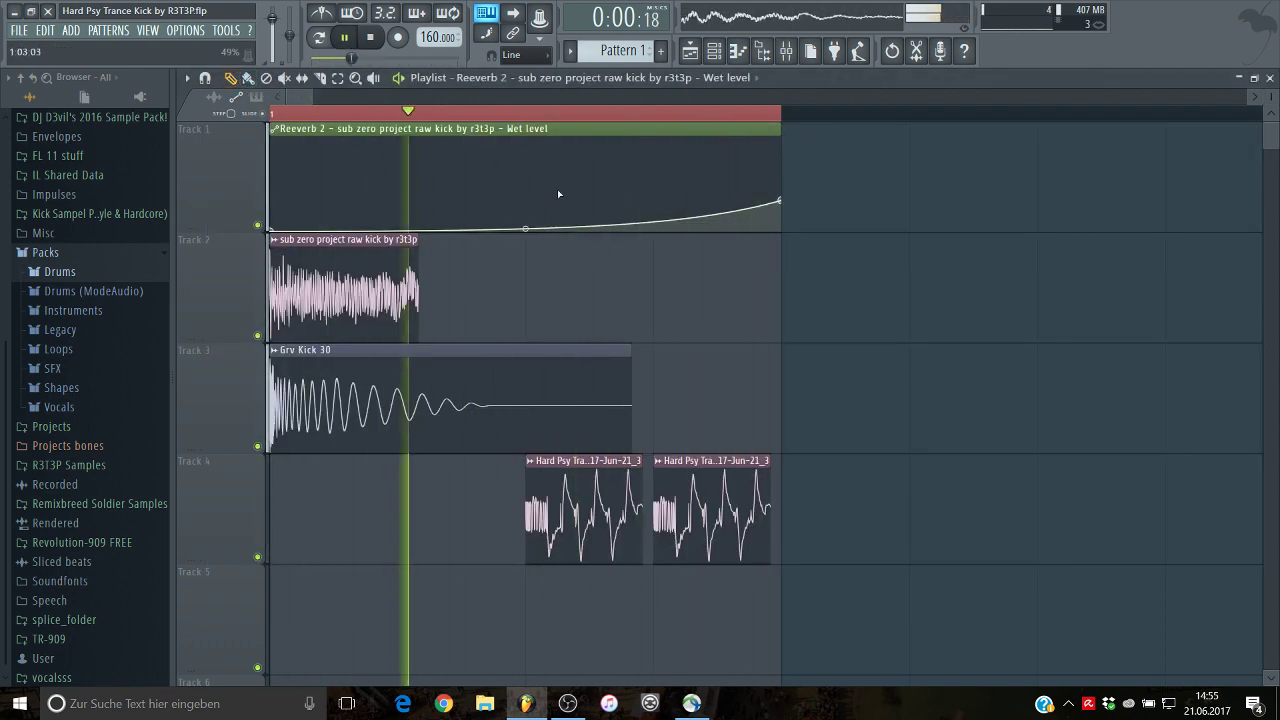
click(785, 53)
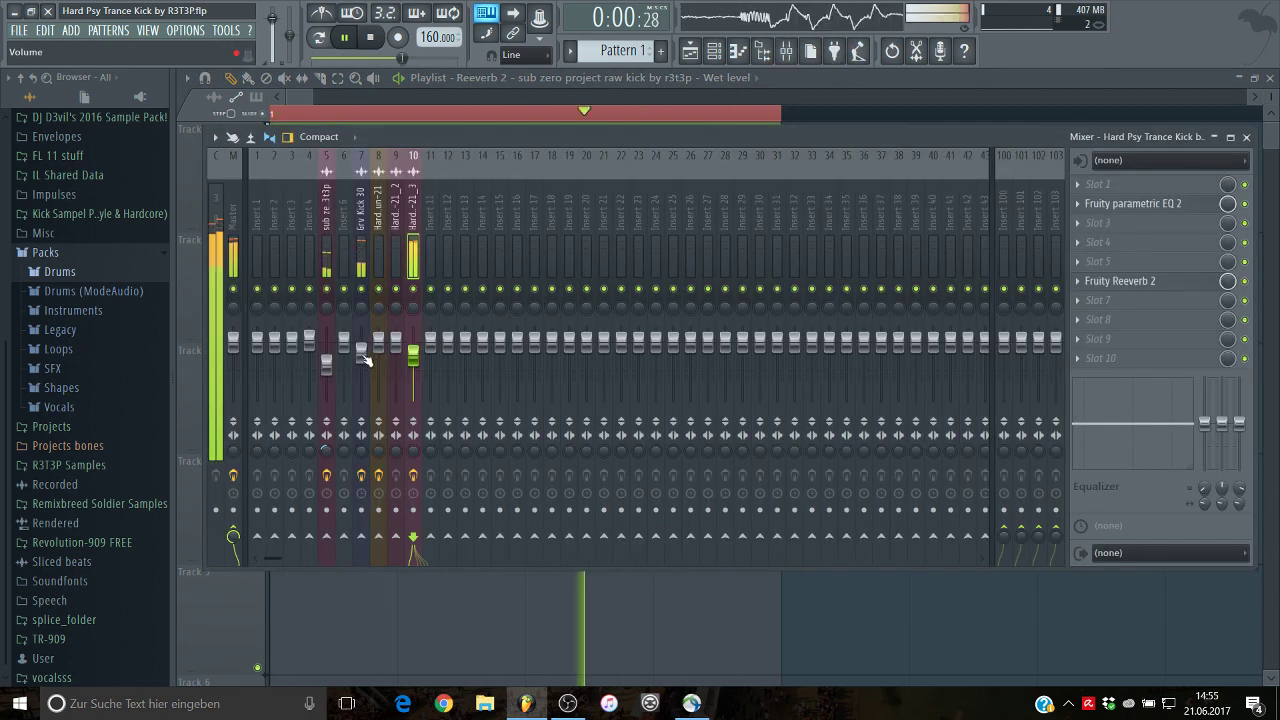
click(361, 350)
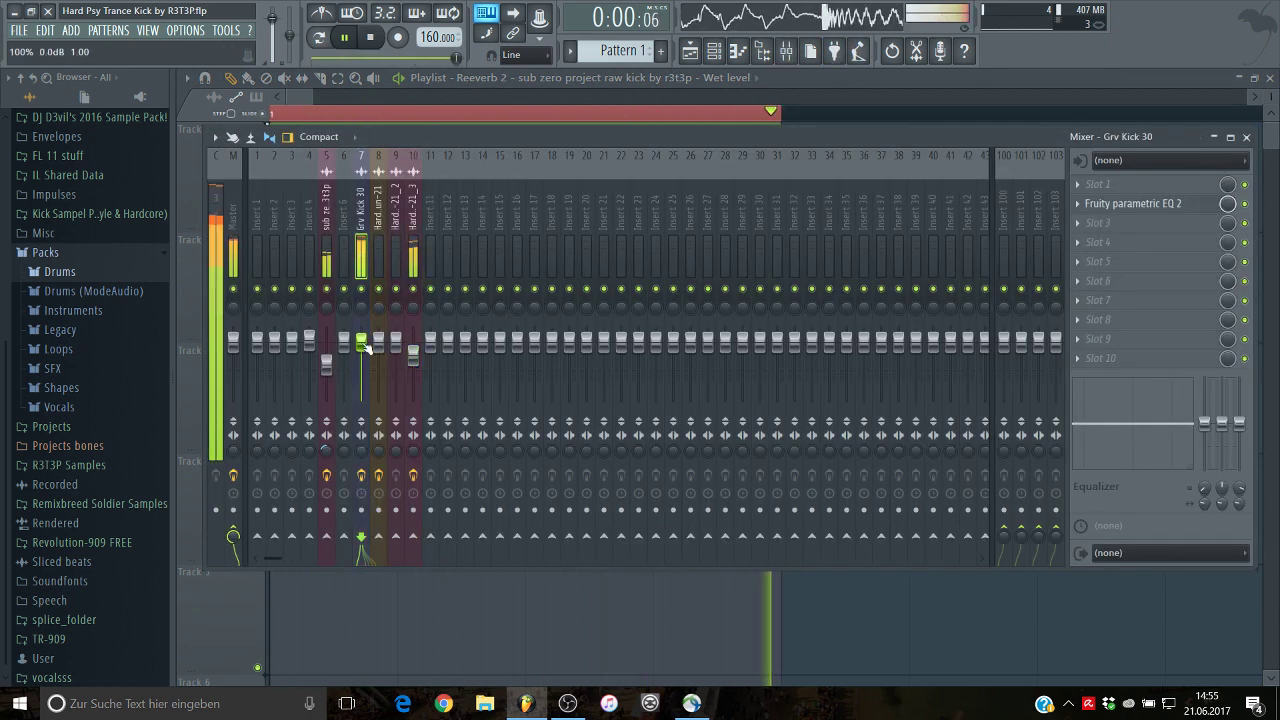
click(323, 107)
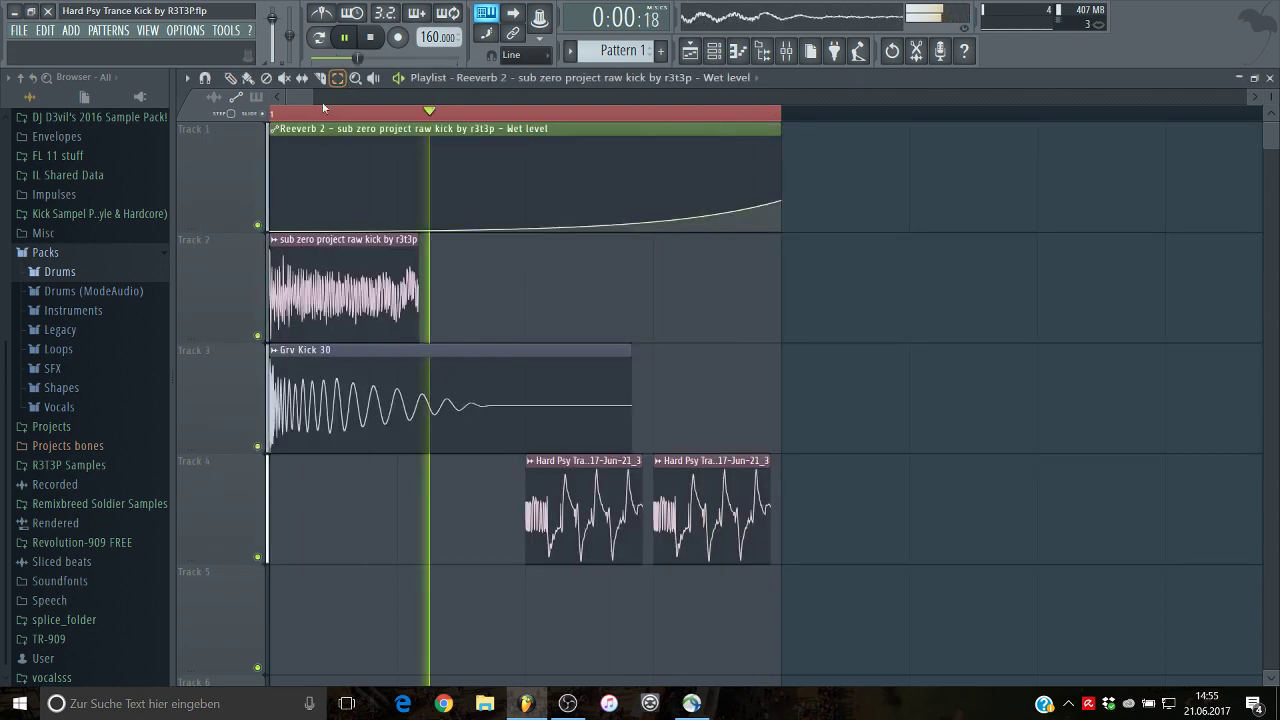
Step: Lengthen the playback region and extend the reverb wet-level automation past the tail, curving it back down to zero
key(space)
scroll(323, 107, down, 2)
drag(1130, 114, 265, 250)
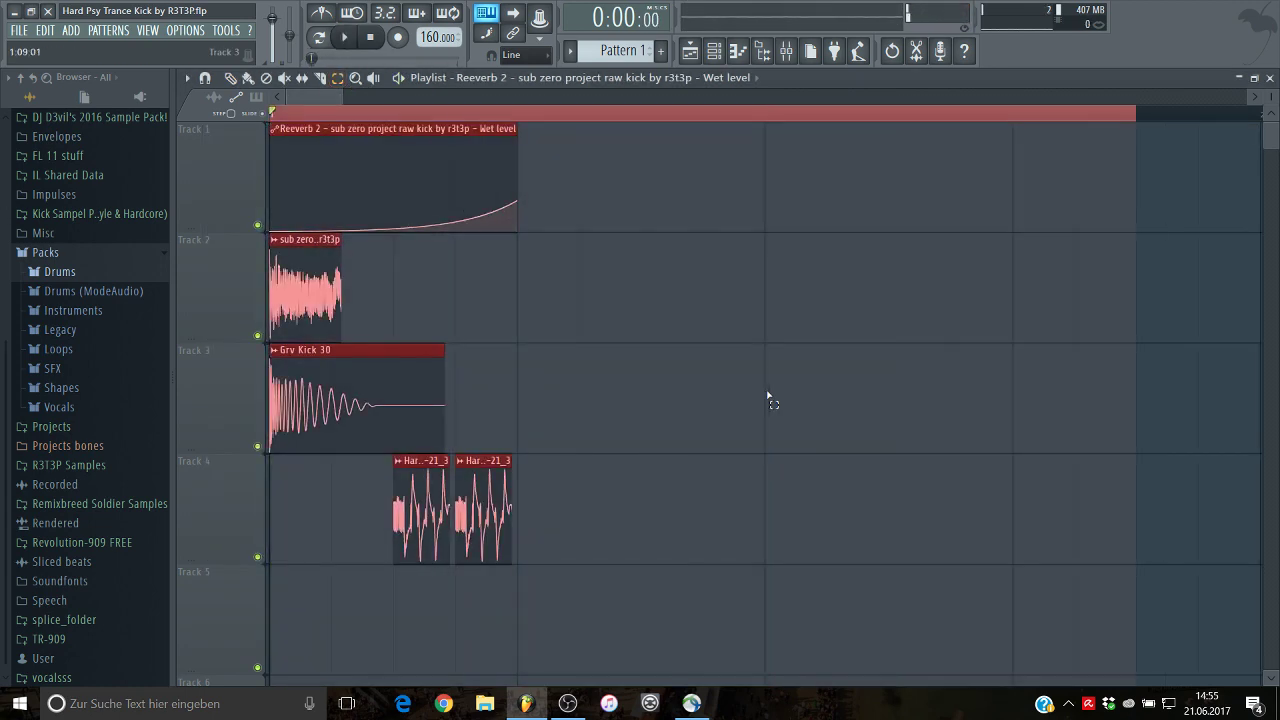
click(770, 400)
drag(533, 135, 652, 201)
key(space)
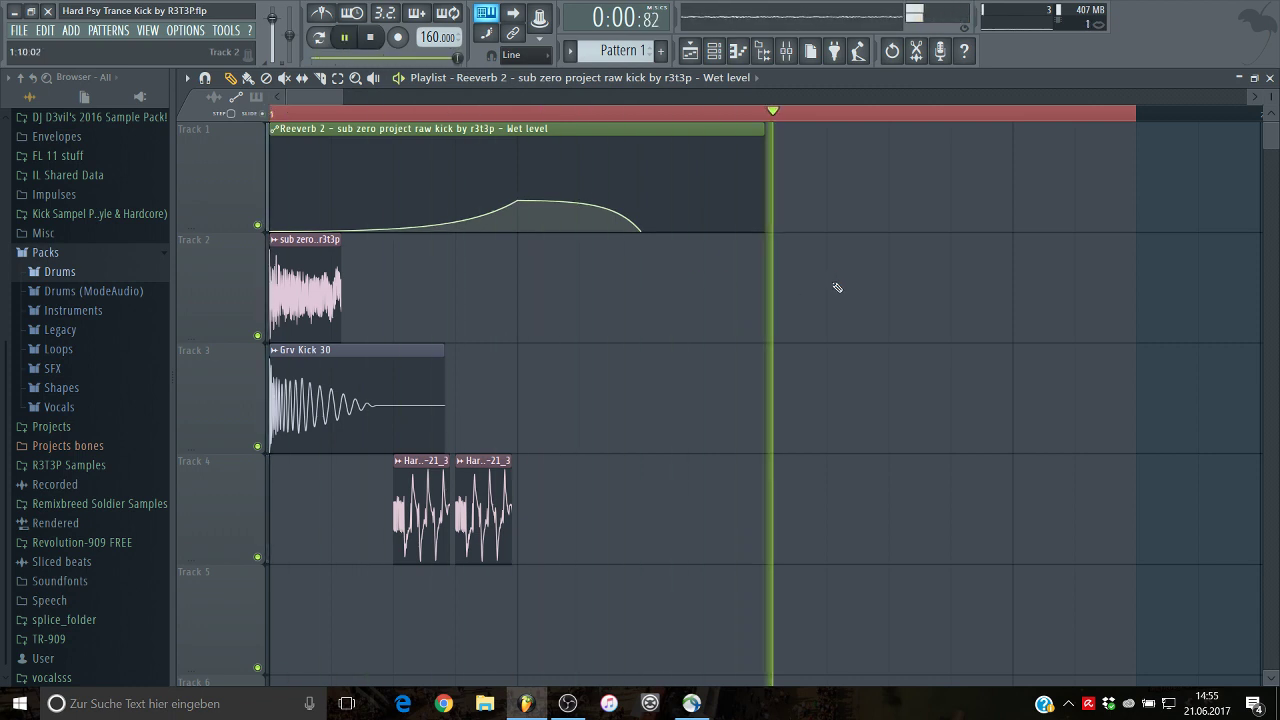
Step: Solo the tail's mixer track and create an automation clip for the mix level of its Fruity Reeverb 2
click(785, 51)
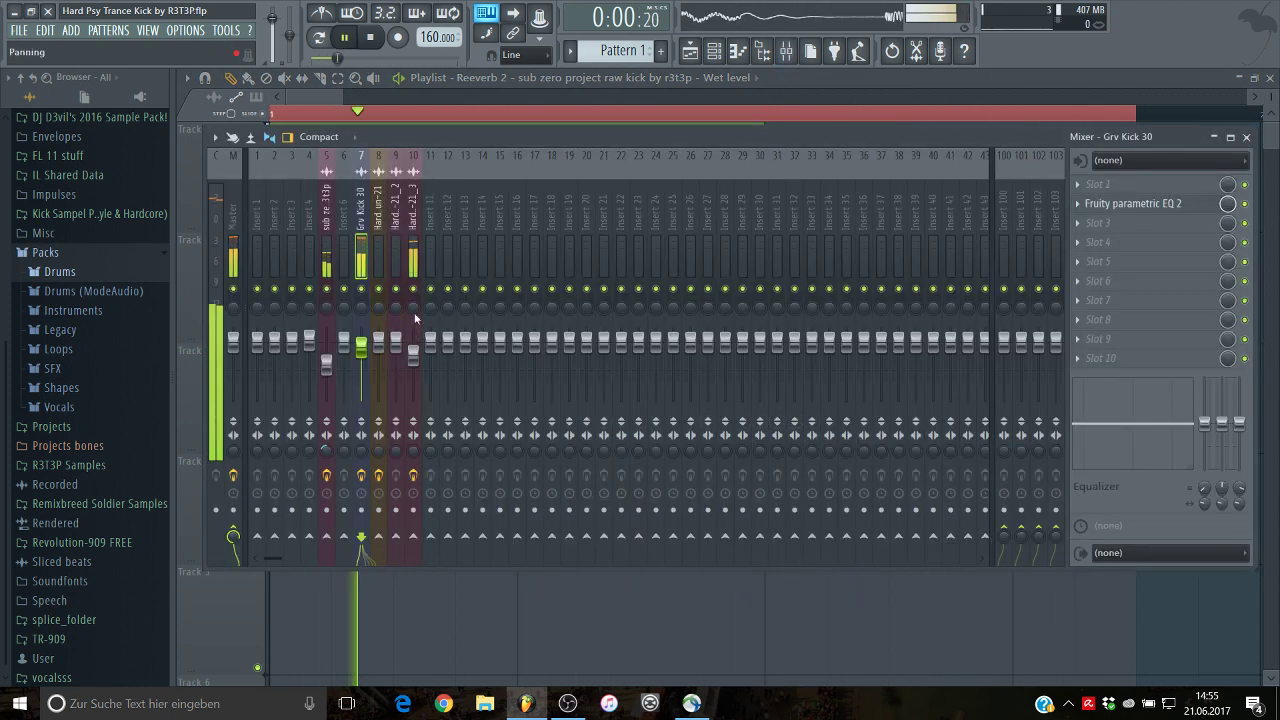
click(412, 263)
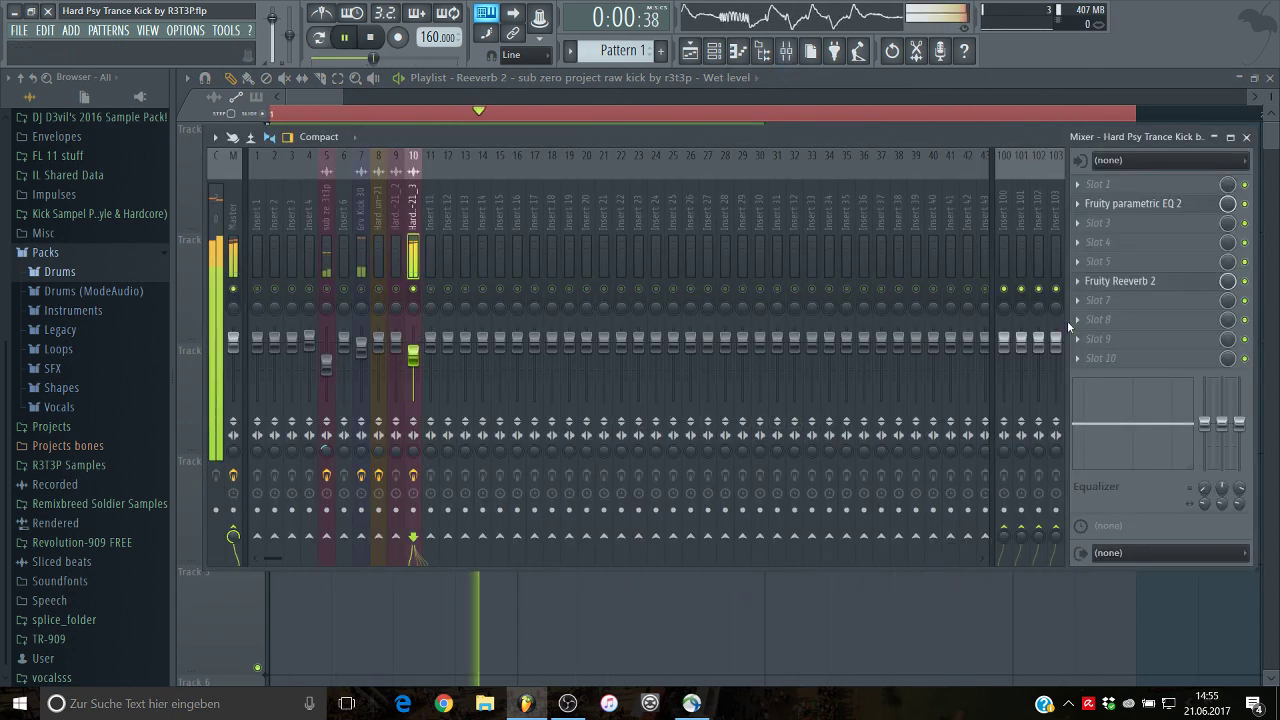
click(1210, 281)
right_click(1228, 281)
click(1190, 388)
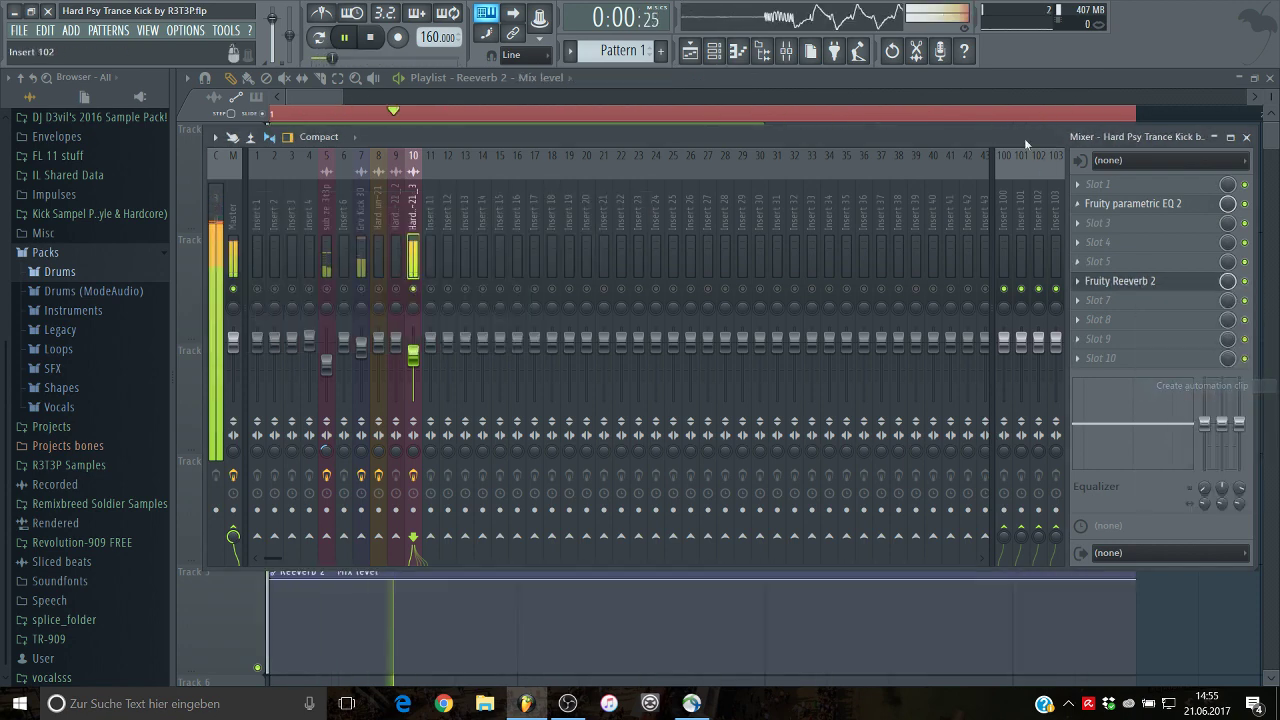
Step: Shape the reverb mix-level automation to curve down to zero after the tail and stay at zero to the clip's end
click(1020, 83)
scroll(635, 460, down, 1)
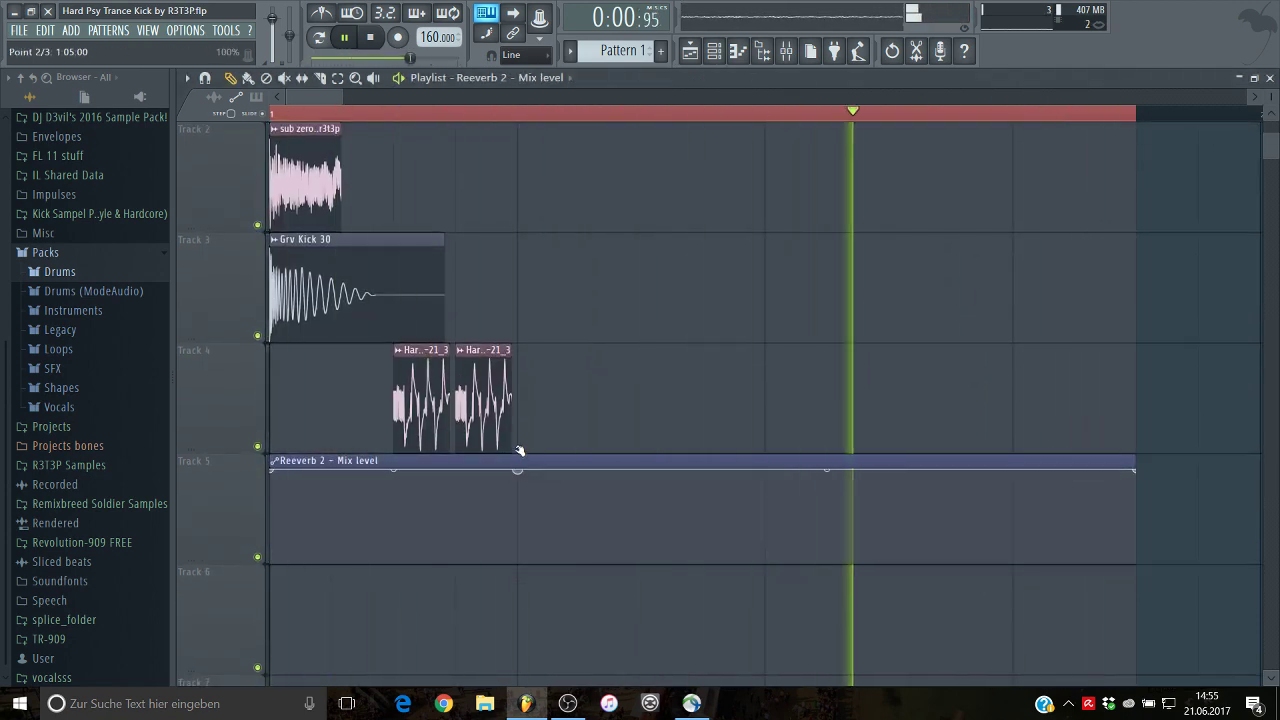
drag(641, 470, 641, 562)
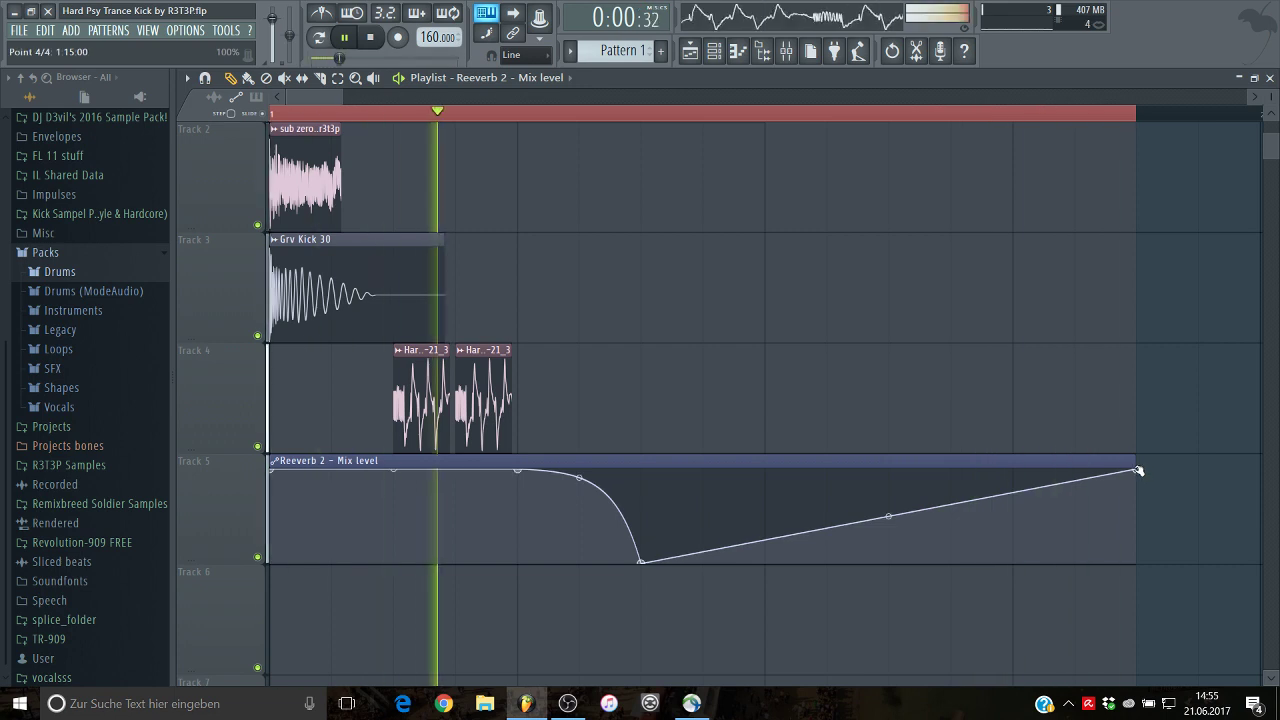
drag(1136, 467, 1134, 591)
scroll(1057, 460, up, 1)
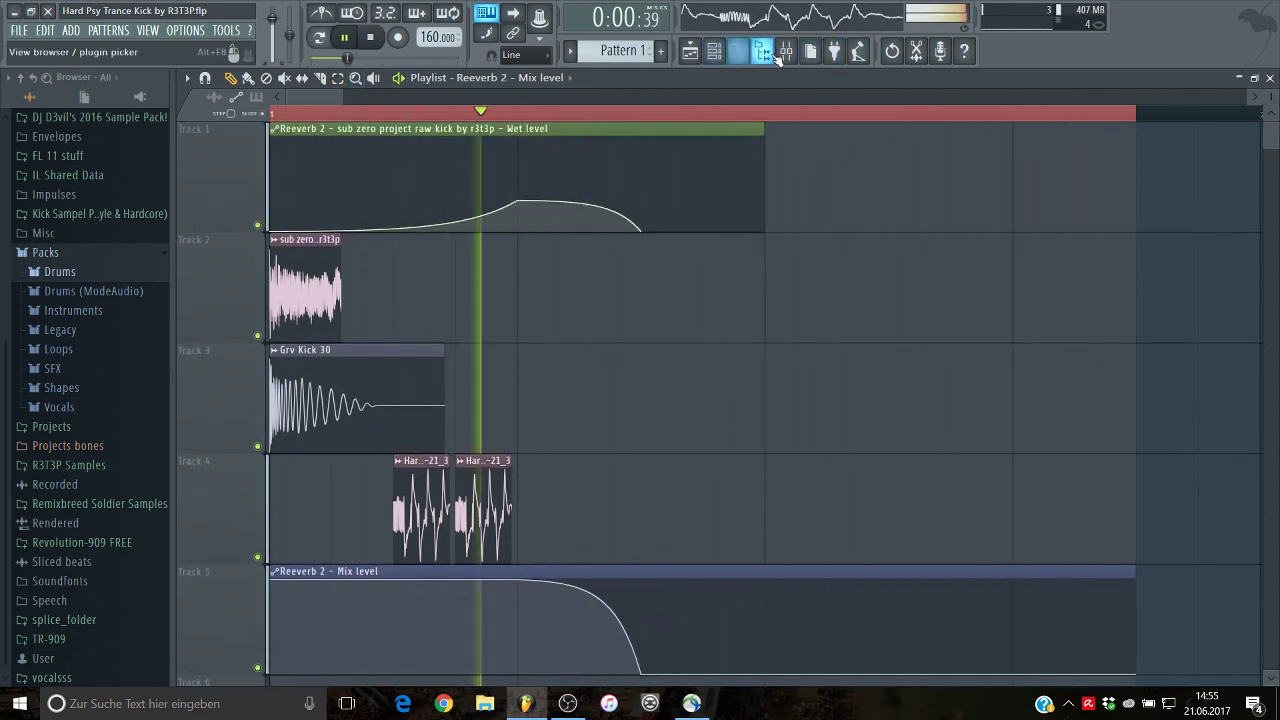
Step: Unsolo the tail, clear Edison on the master track and record the full kick into it
key(F9)
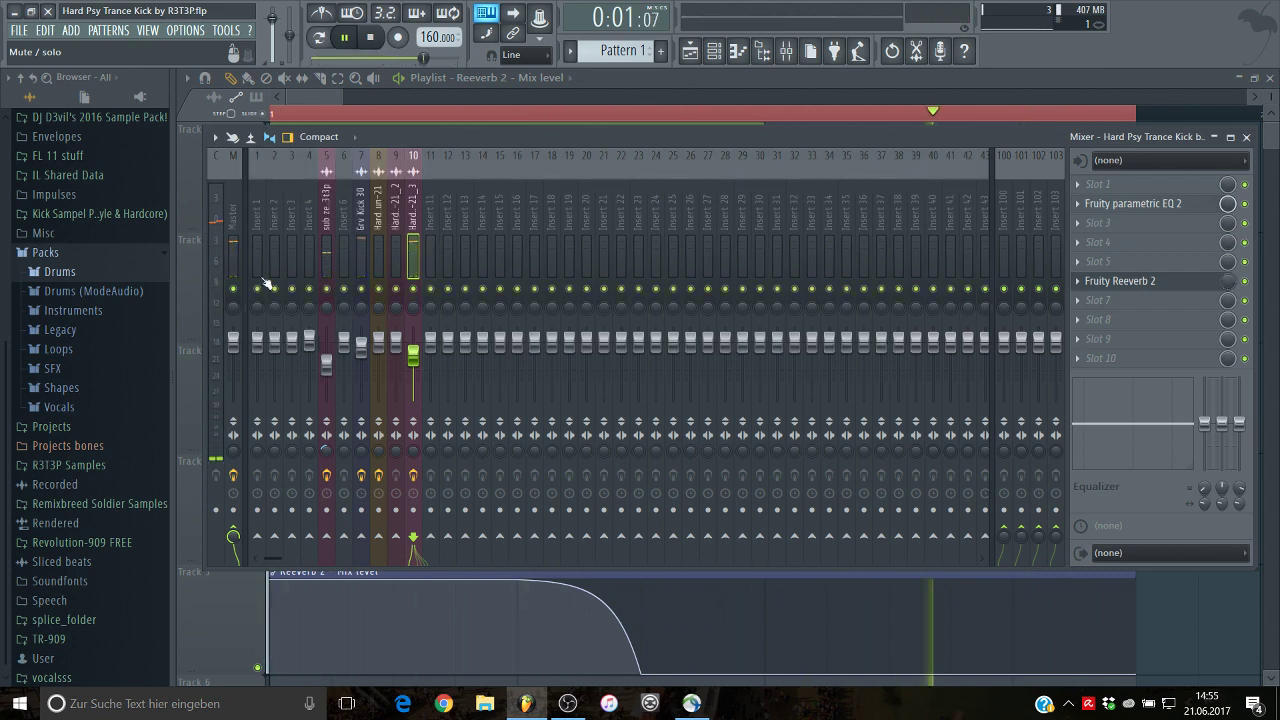
click(238, 244)
click(1148, 243)
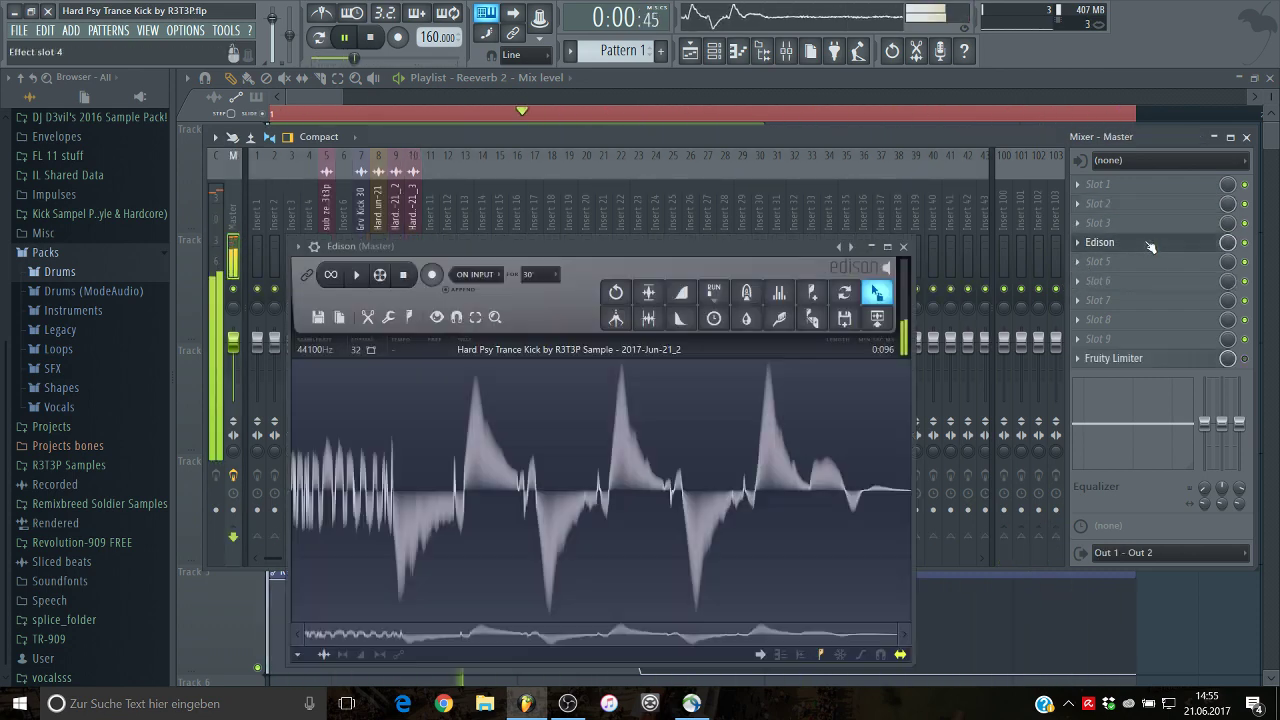
click(318, 317)
click(339, 317)
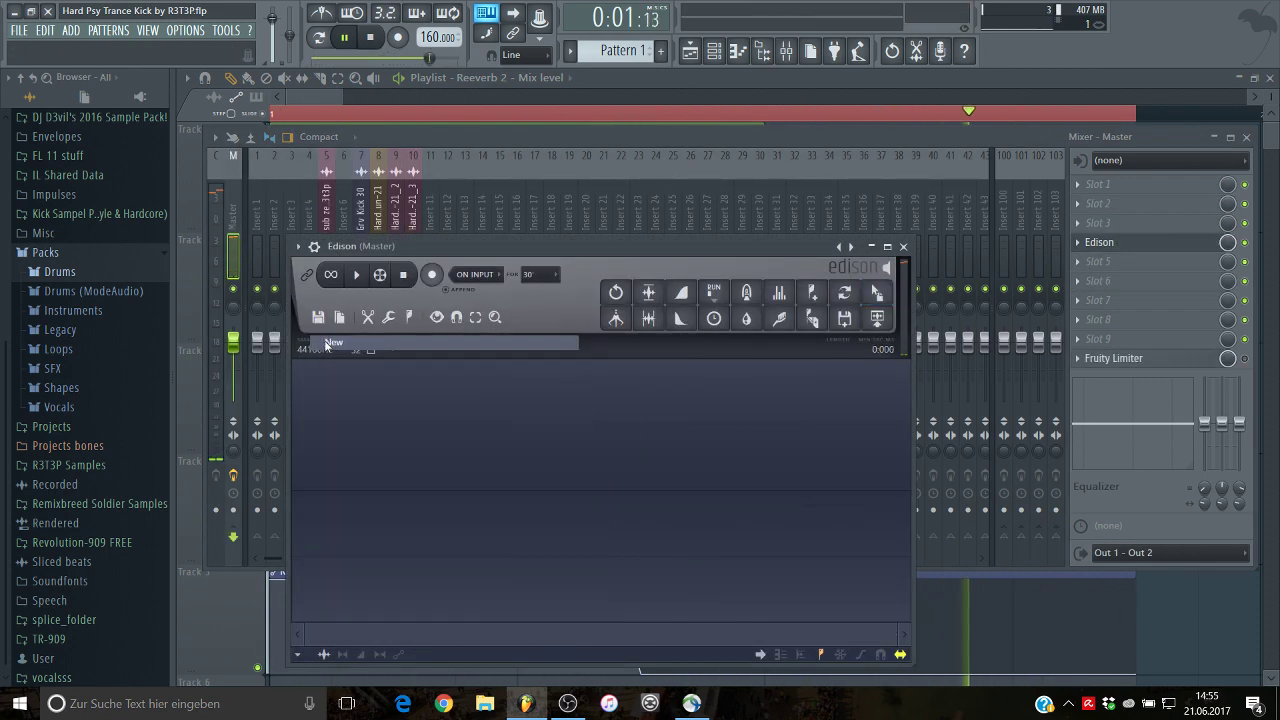
click(432, 274)
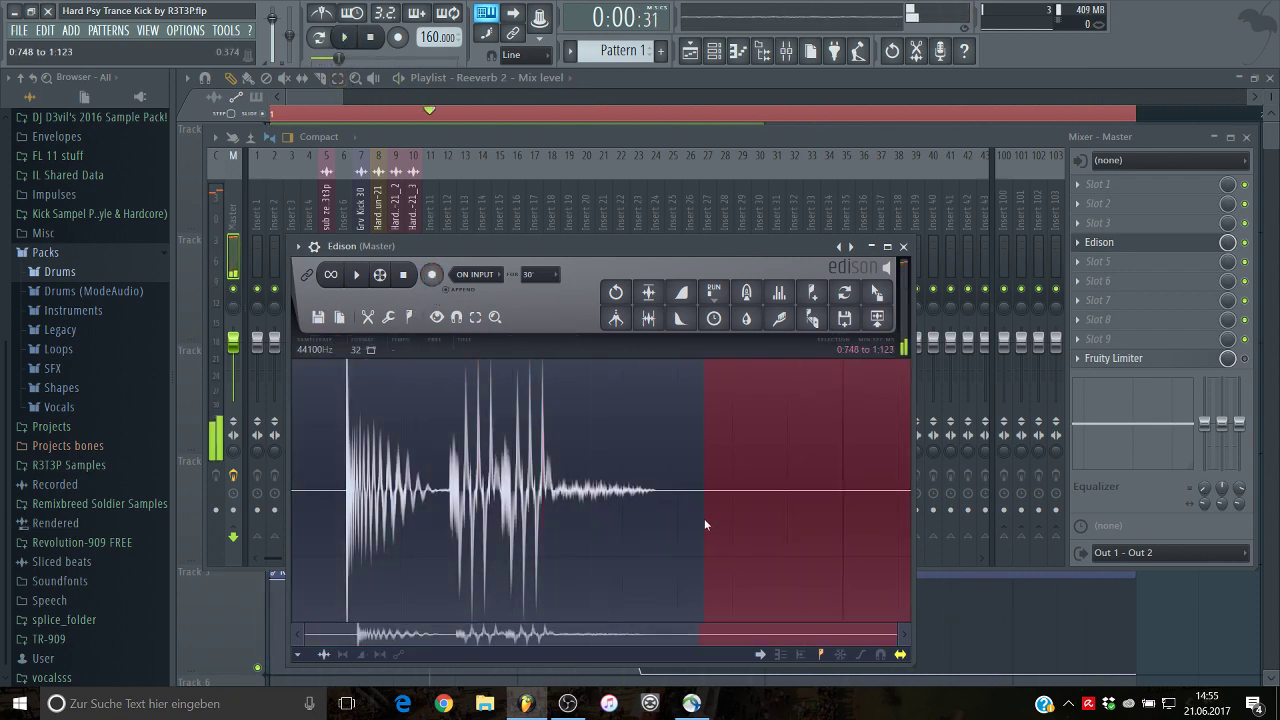
Step: Trim the silence from the recorded kick, normalize it and place it as an audio clip at the start of Track 8
key(Delete)
click(649, 318)
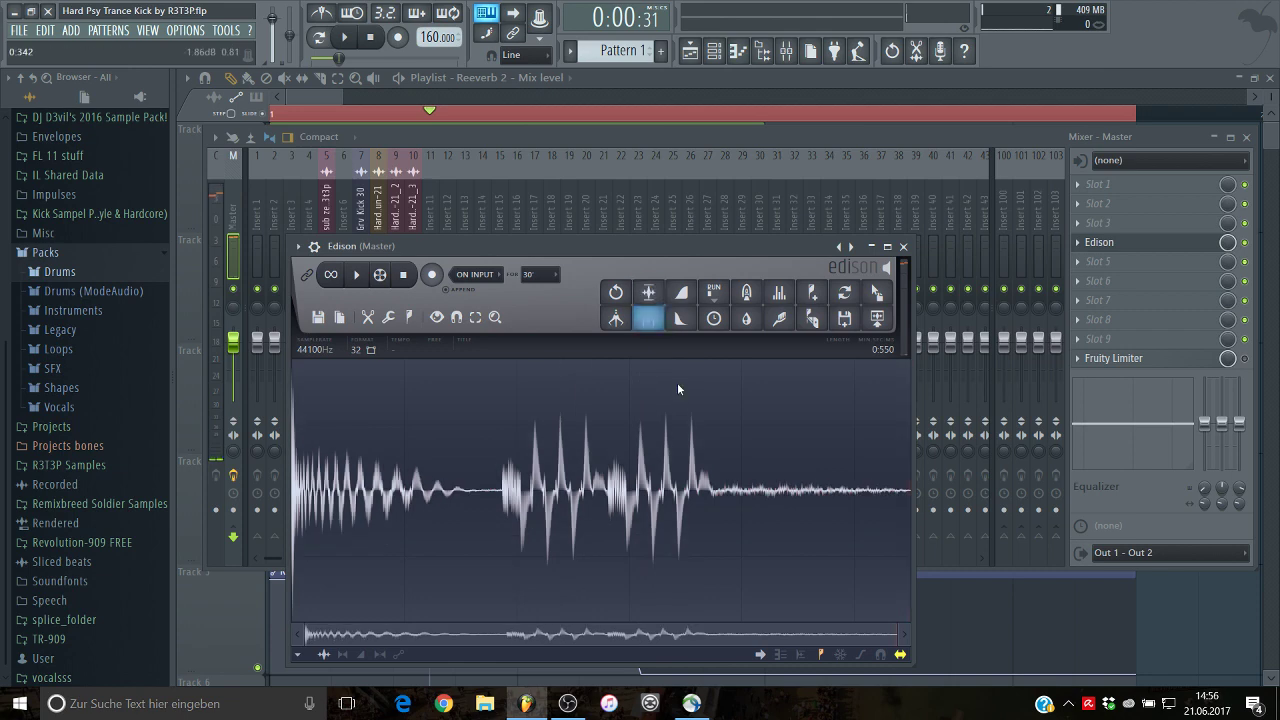
key(space)
drag(880, 290, 290, 510)
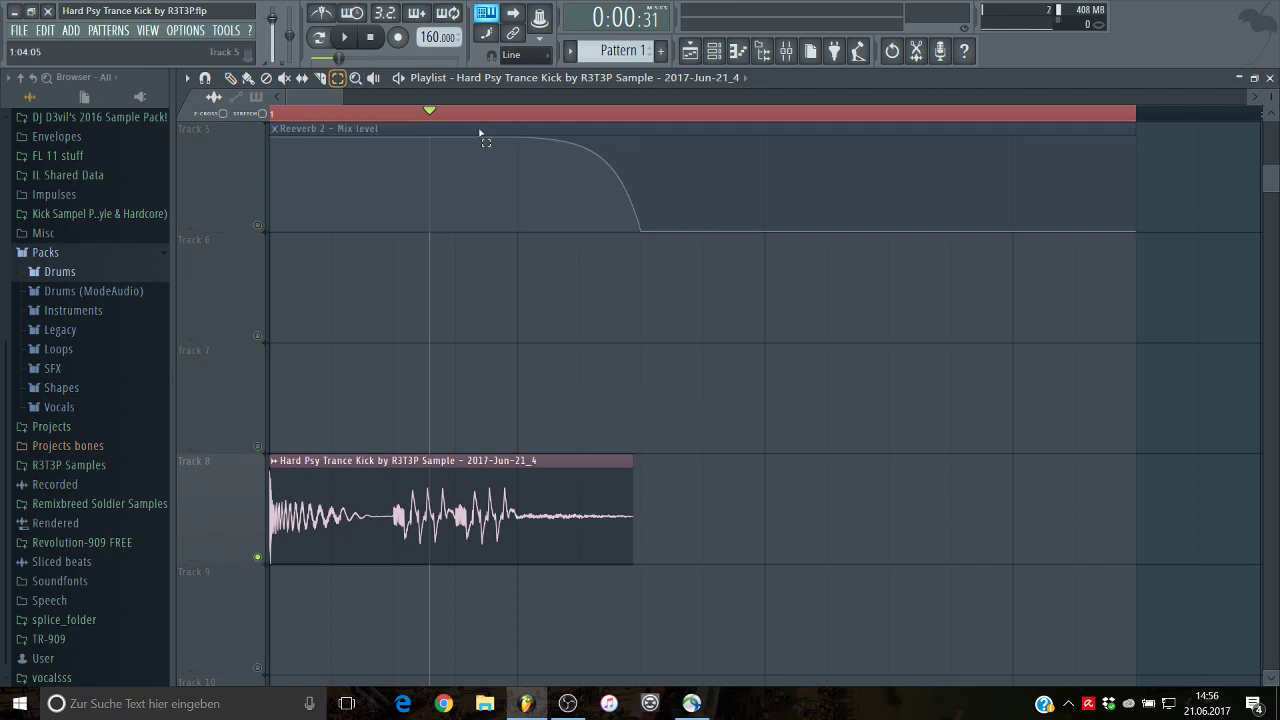
Step: Solo Track 8 and loop playback over the recorded kick clip with a short gap after it
ctrl+drag(488, 113, 325, 96)
key(space)
scroll(609, 389, down, 1)
ctrl+drag(991, 114, 3, 223)
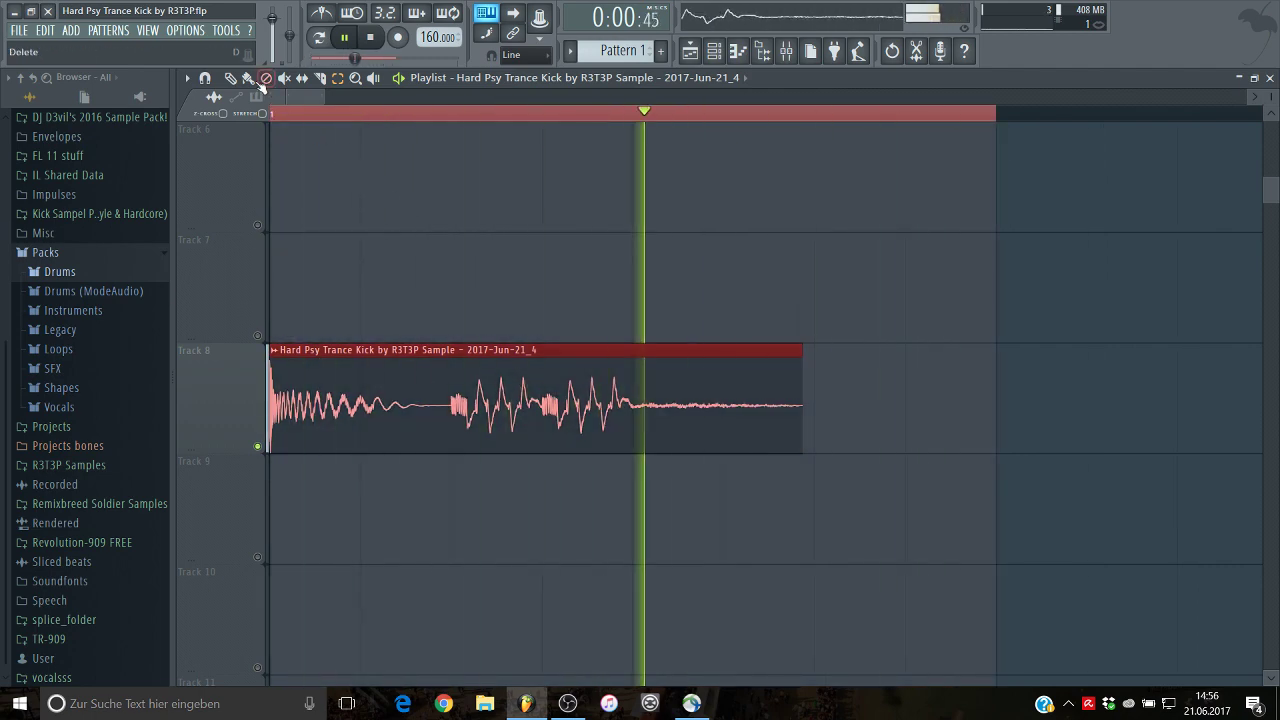
click(230, 78)
key(ctrl+d)
Step: Route the recorded kick clip to free mixer track 11 and load Maximus in effect slot 5
double_click(531, 408)
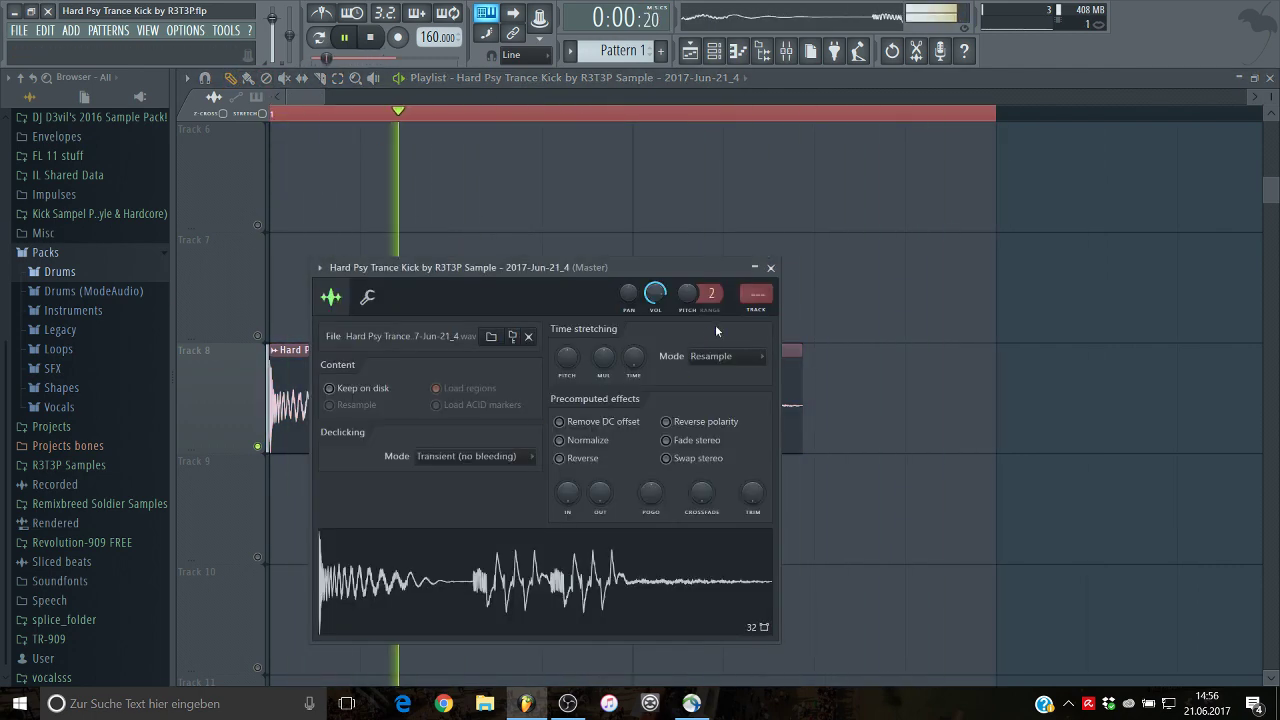
key(ctrl+l)
middle_click(1100, 260)
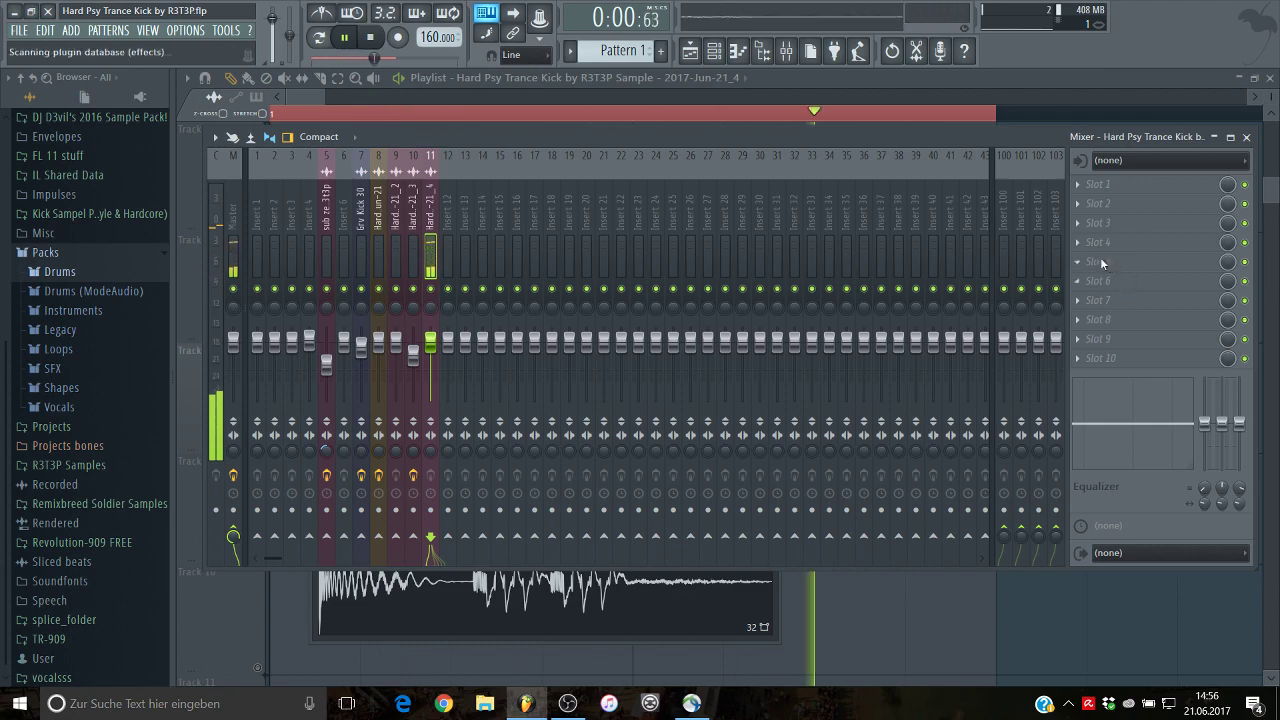
click(926, 360)
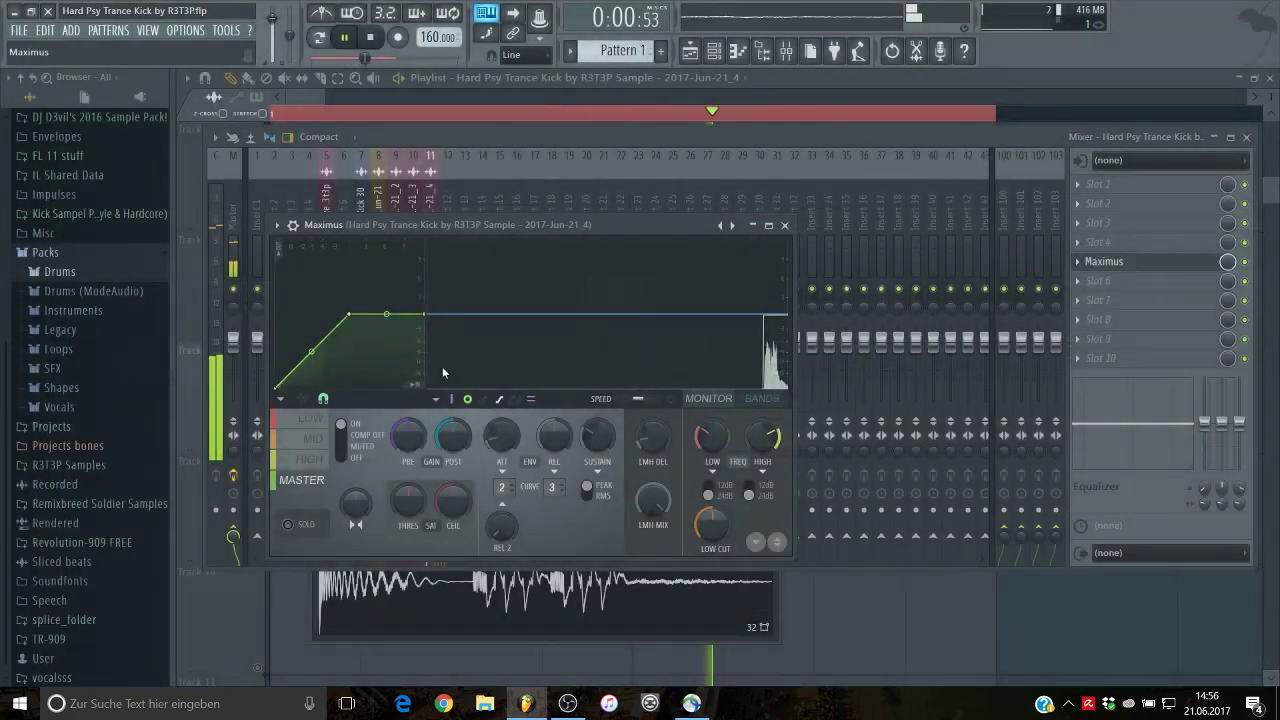
Step: Solo Maximus's low band to audition it, reduce the low cut and raise the low band's crossover frequency
click(311, 418)
click(290, 524)
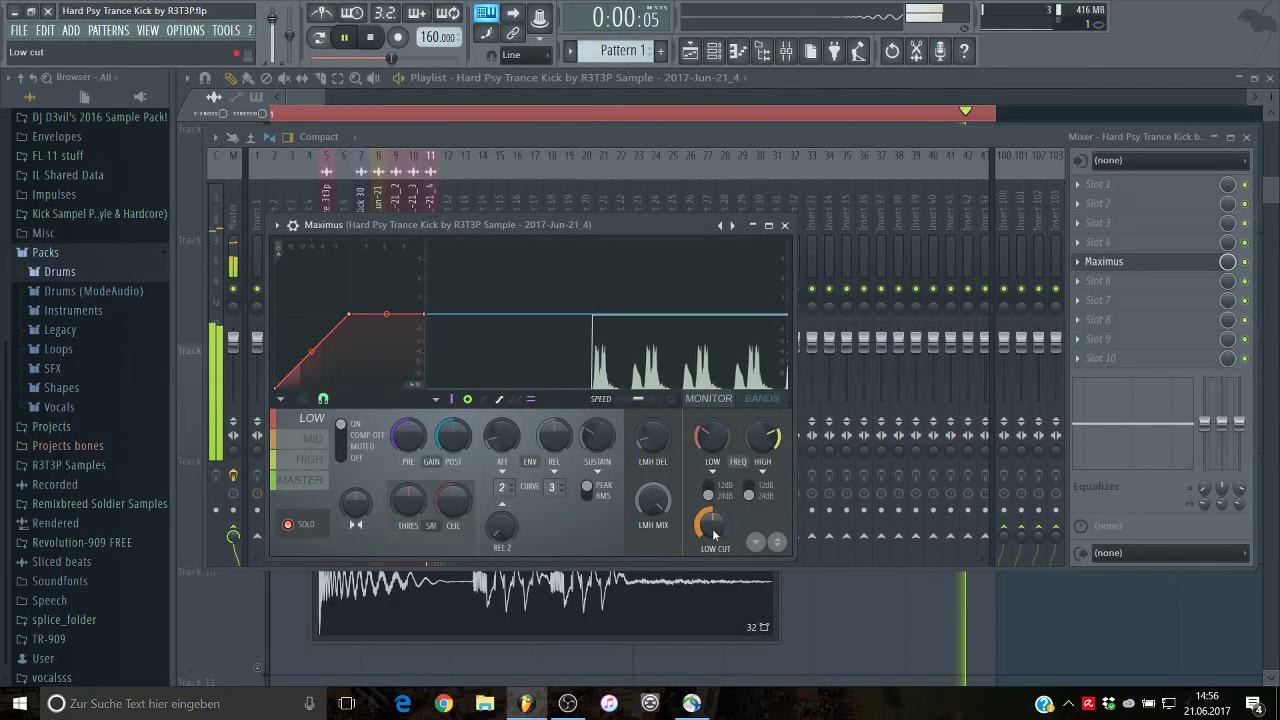
drag(712, 524, 712, 545)
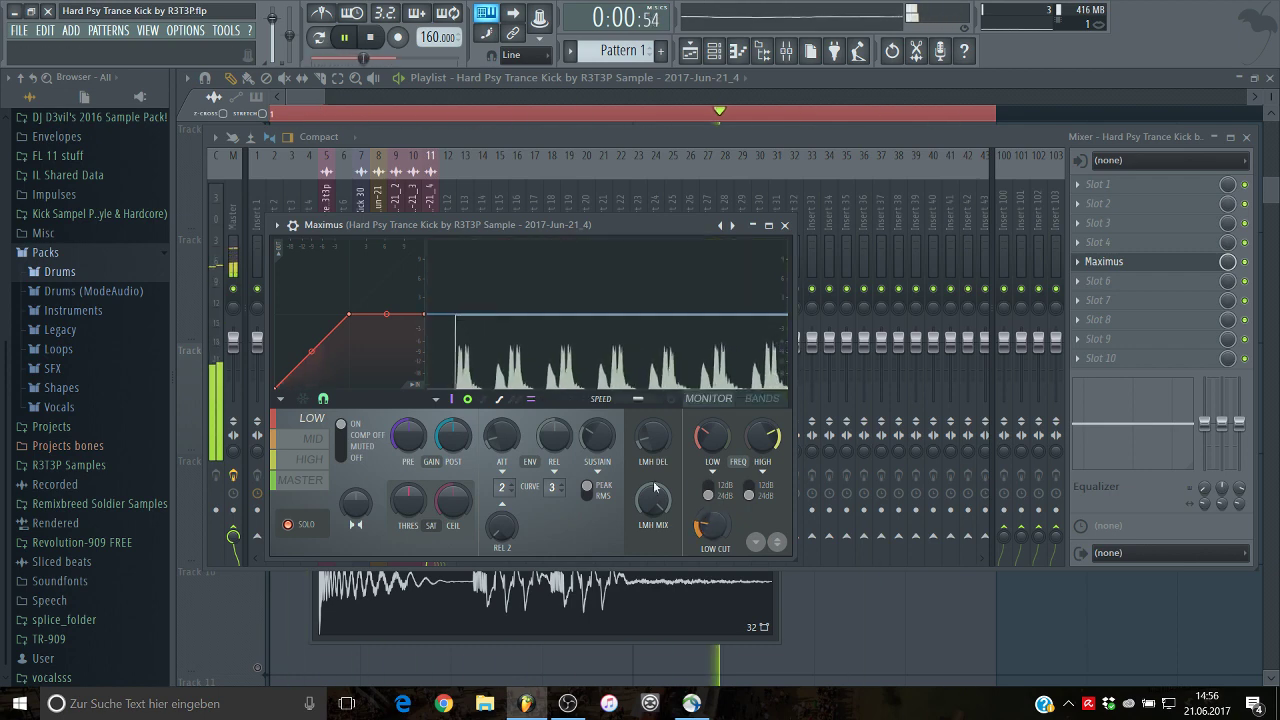
click(769, 401)
drag(712, 452, 712, 460)
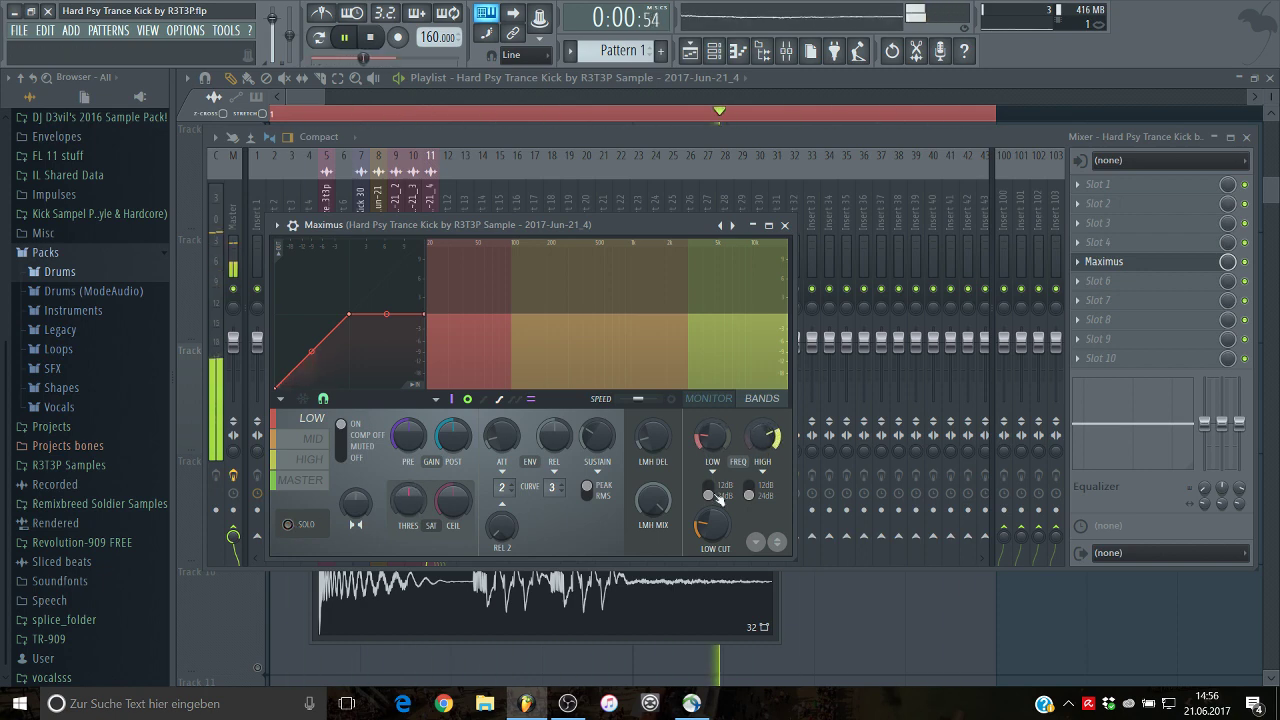
drag(712, 437, 712, 424)
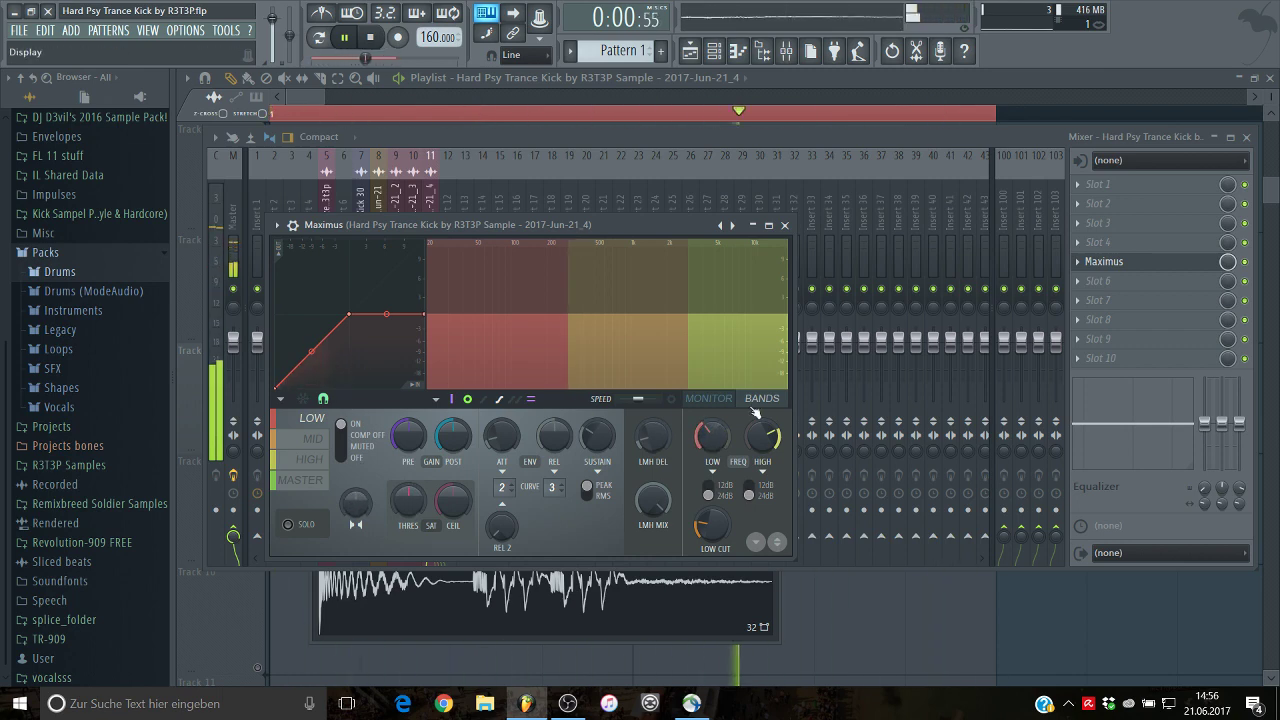
Step: Adjust the low band's stereo separation, unsolo it, and set the low cut to 6 Hz with a lower low-band crossover frequency
click(718, 398)
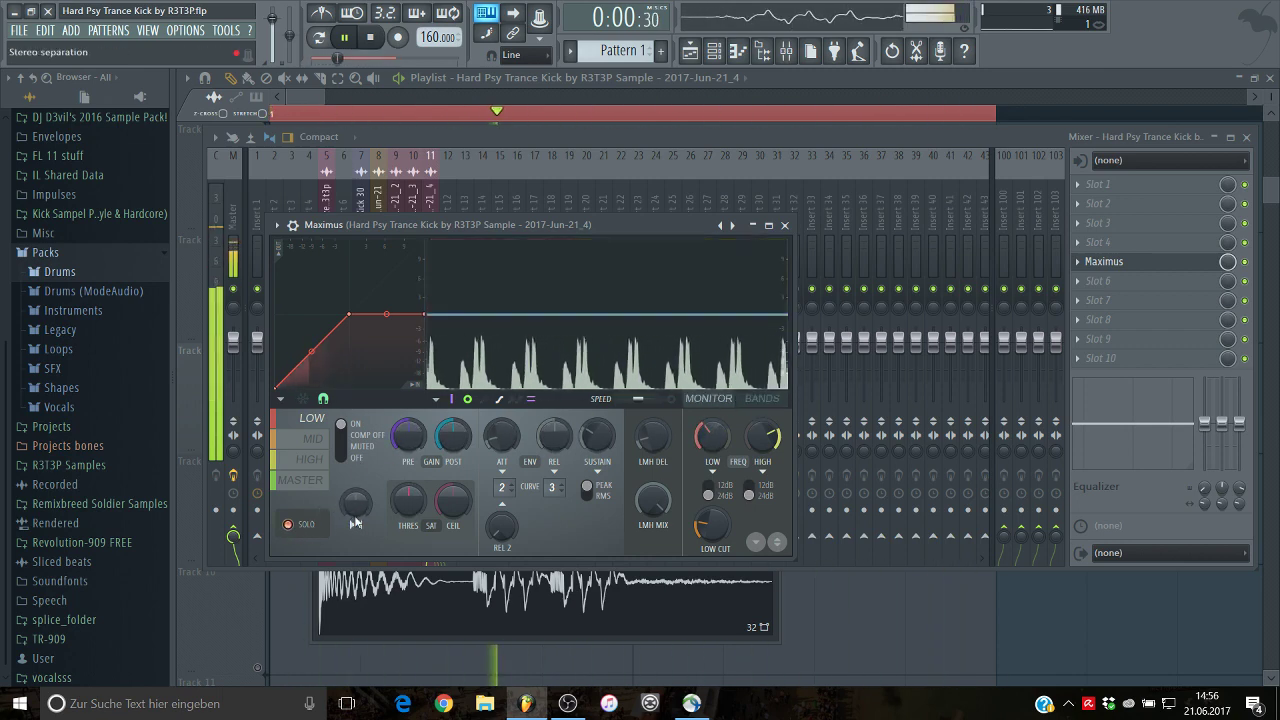
click(289, 525)
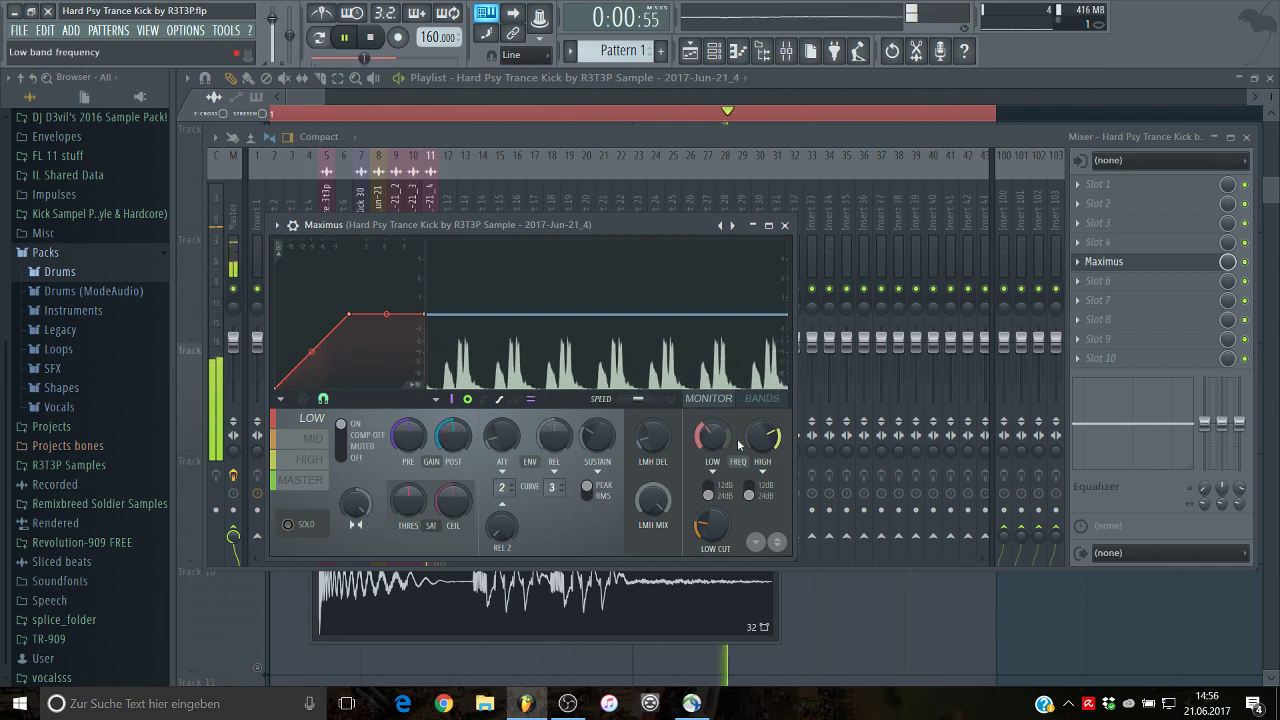
click(762, 398)
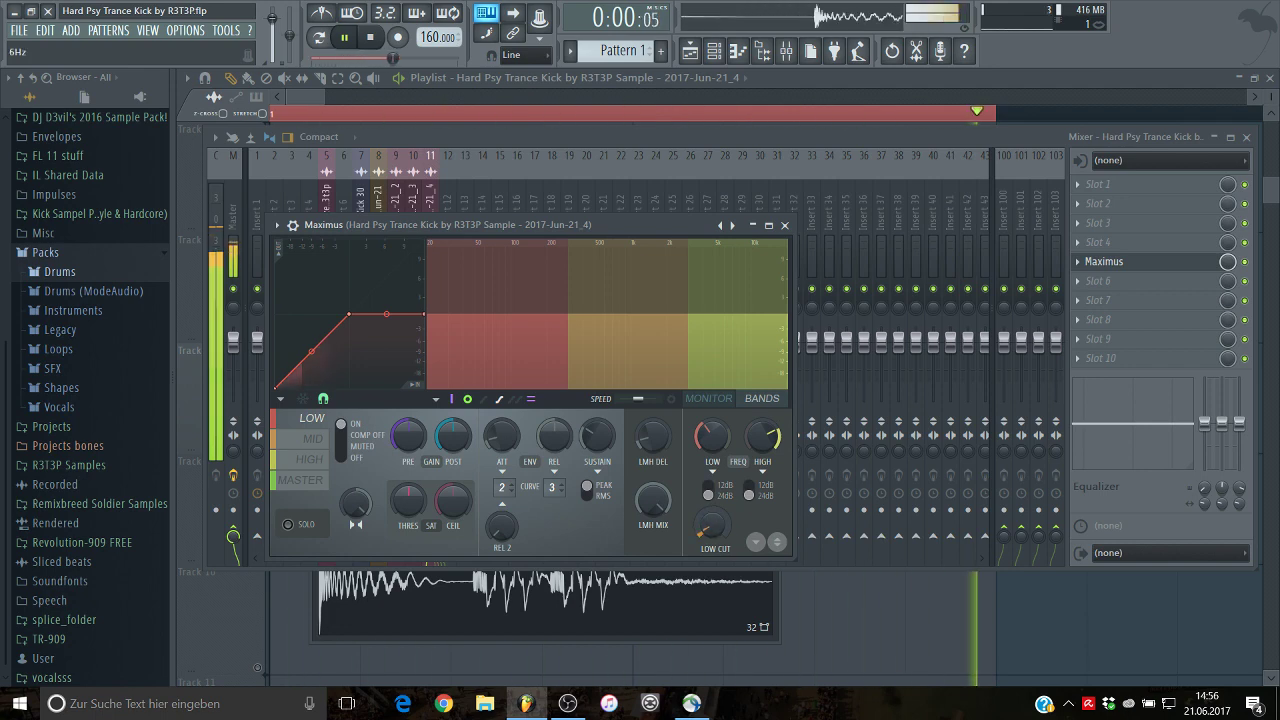
drag(715, 438, 715, 450)
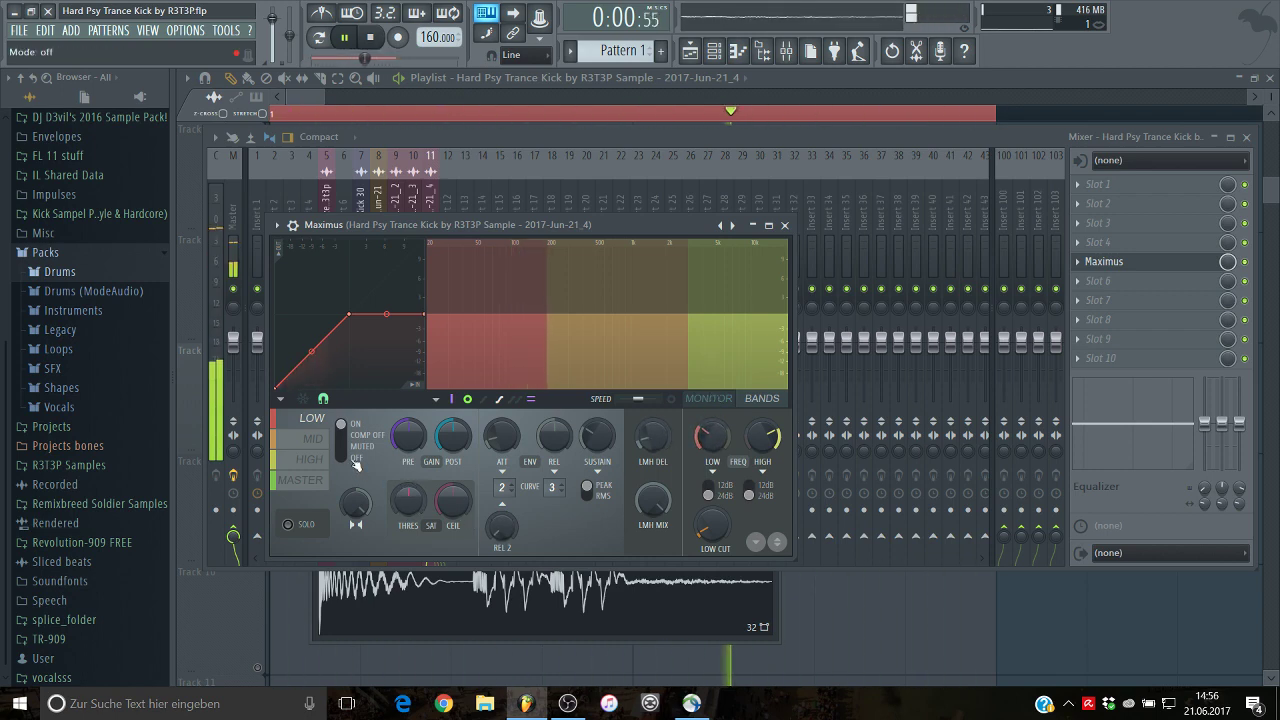
Step: In Maximus's monitor view, raise and bend the lower part of the low band's compression curve to about 23% tension
click(707, 399)
drag(343, 327, 330, 338)
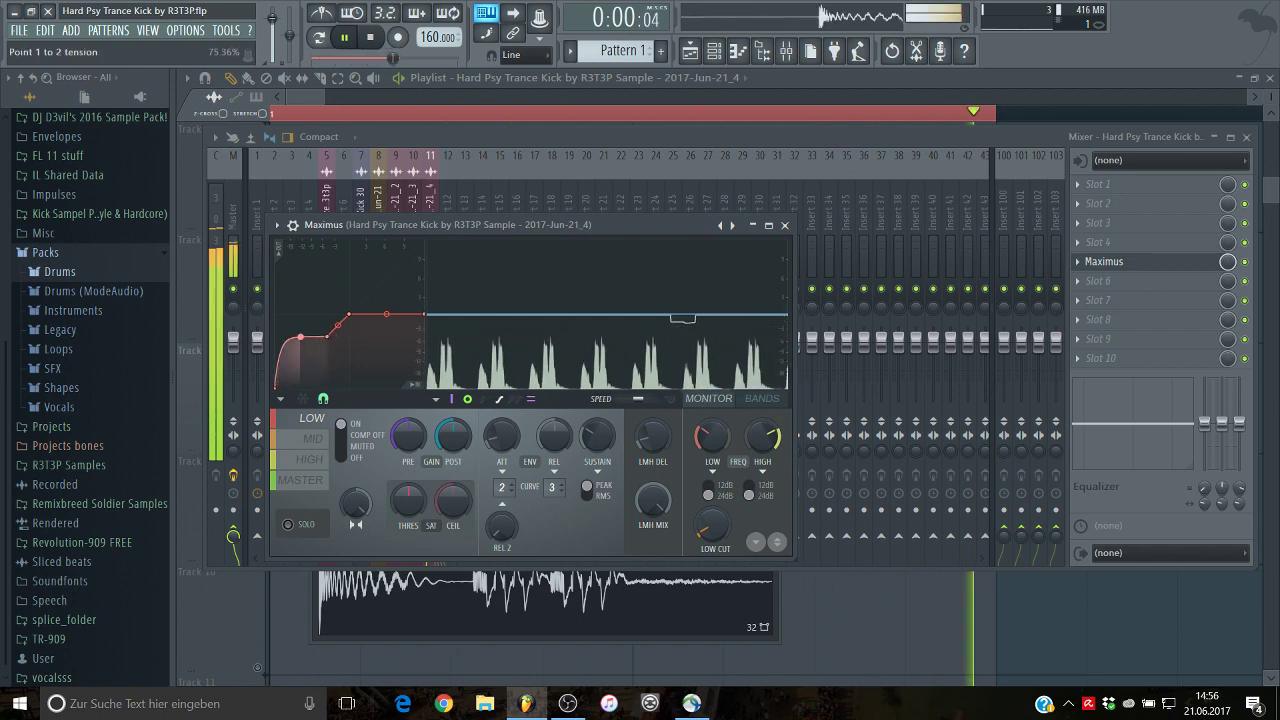
drag(300, 337, 300, 345)
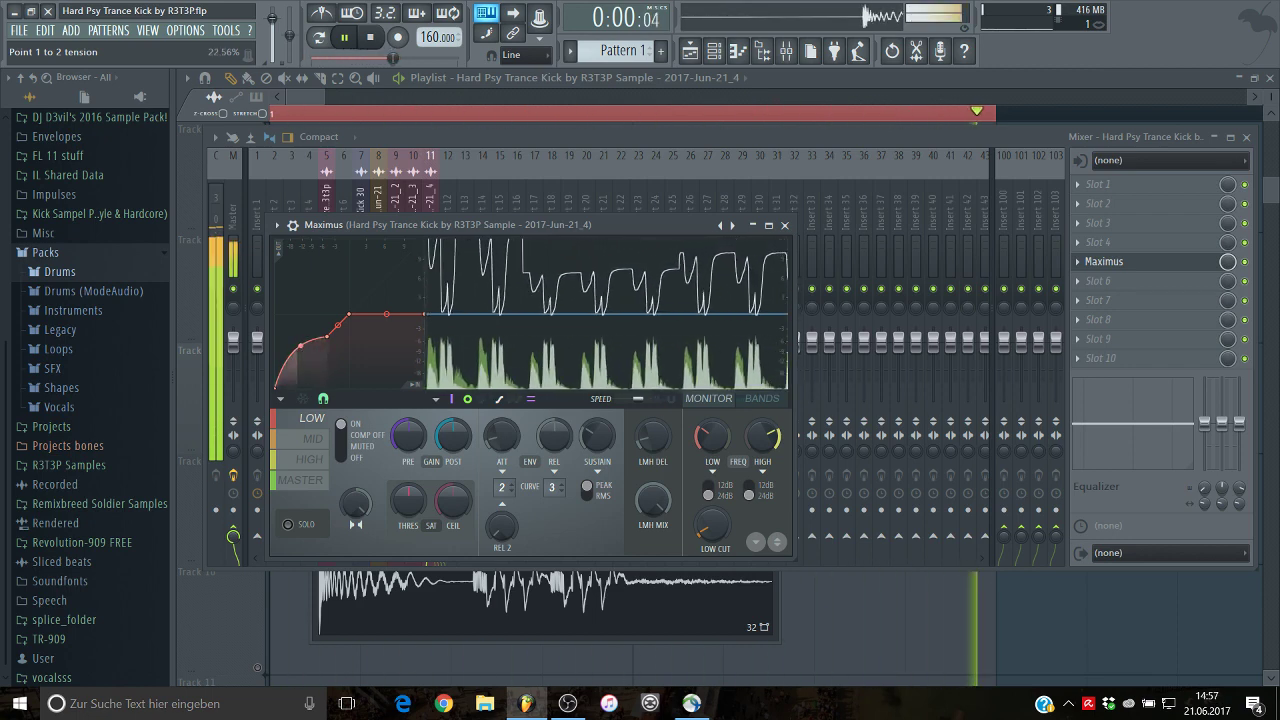
Step: Add raised, curved lower segments to the mid and high bands' compression curves, with the mid curve at about 42% tension
click(313, 439)
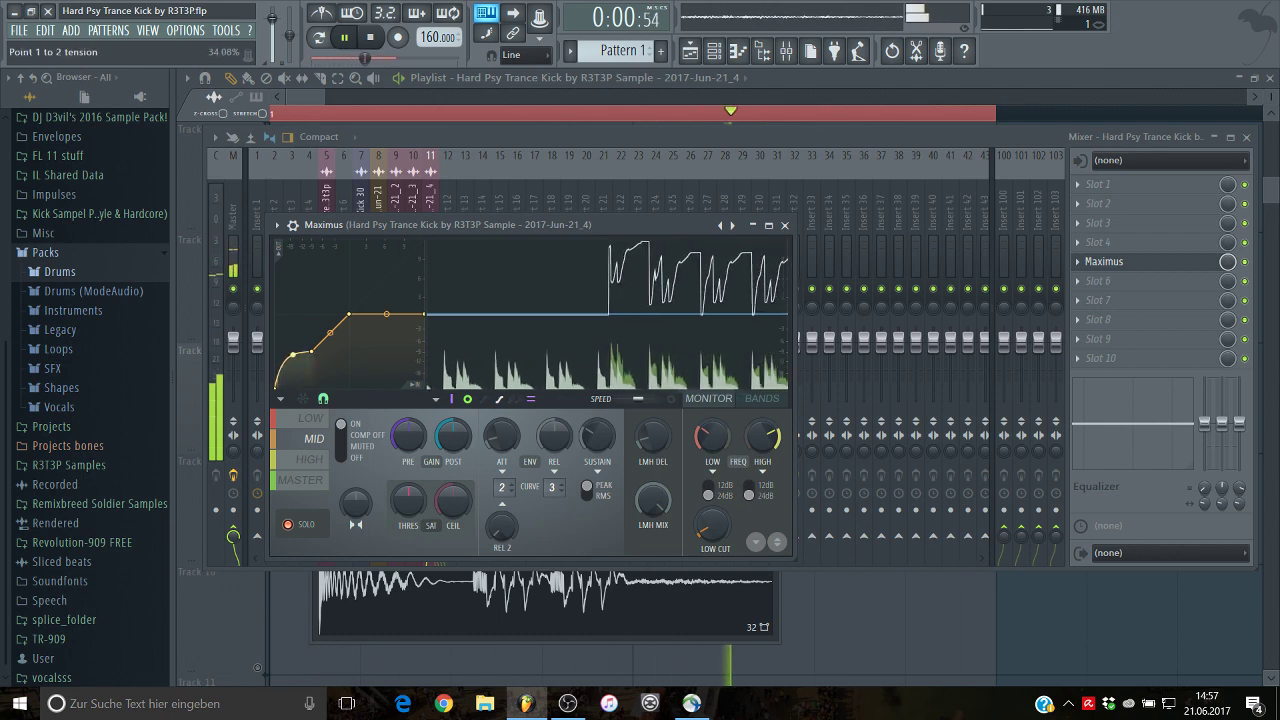
click(310, 459)
right_click(318, 349)
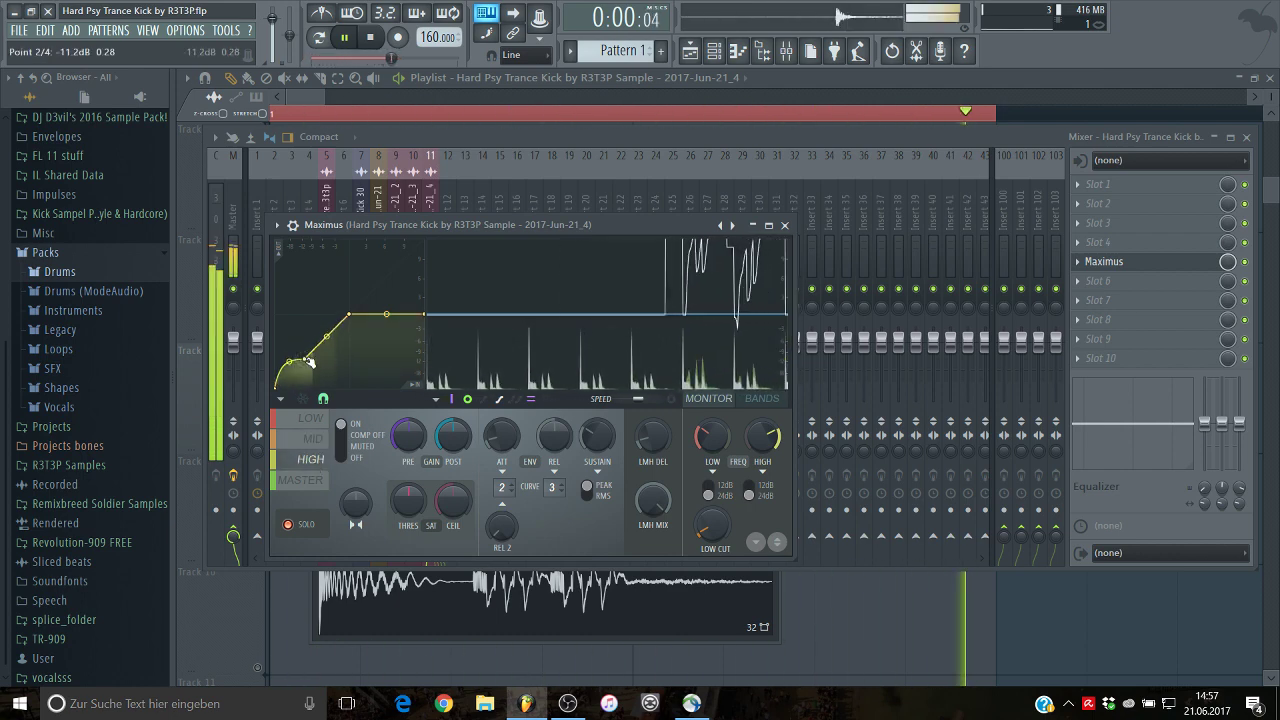
click(297, 484)
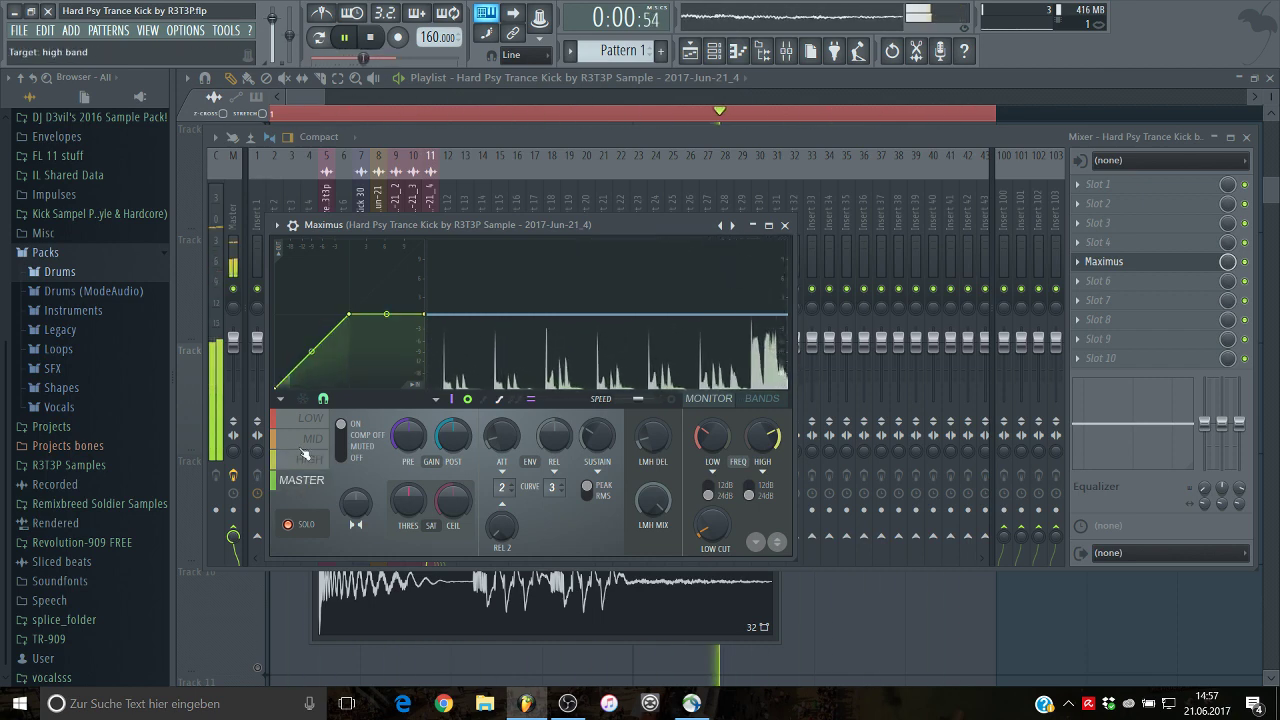
click(307, 458)
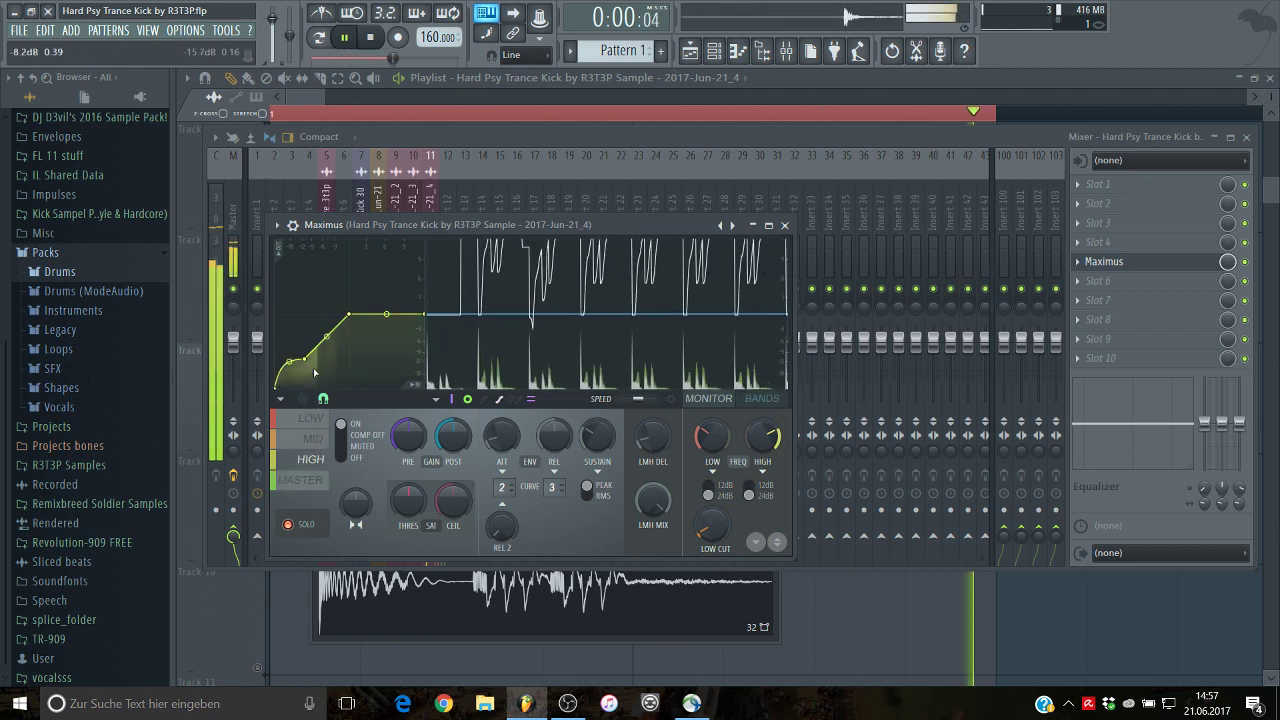
click(311, 492)
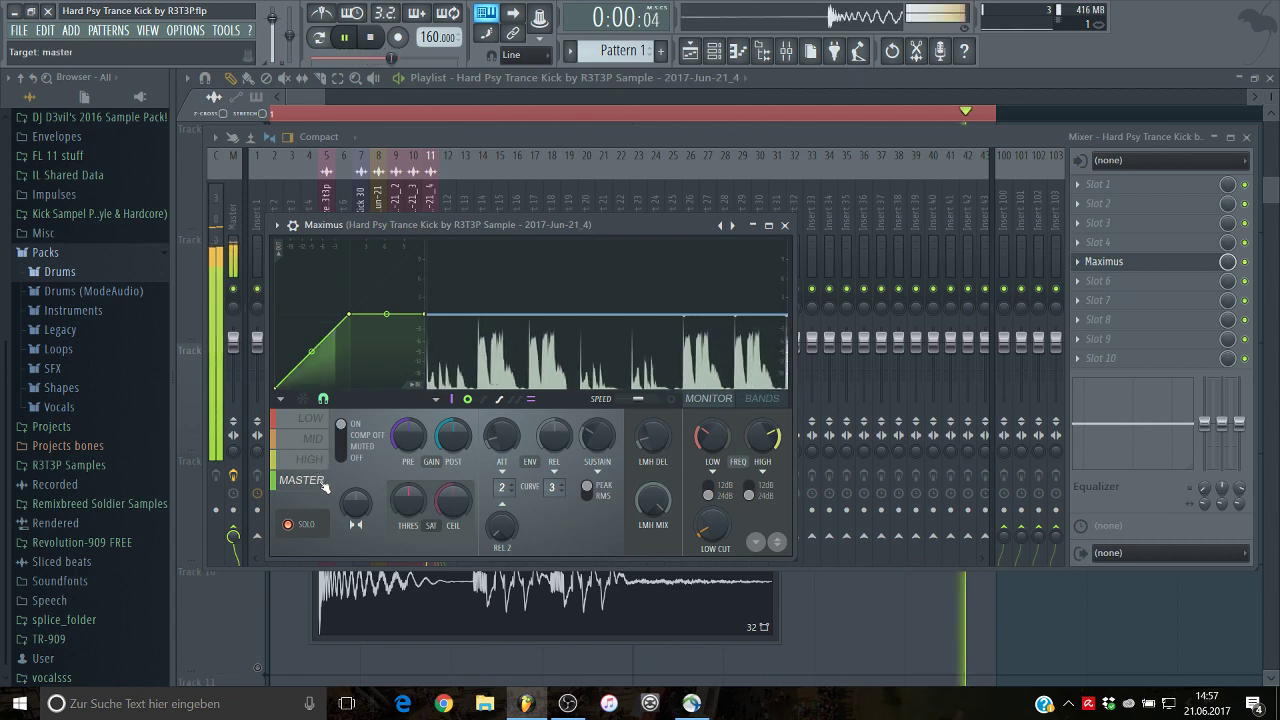
click(310, 438)
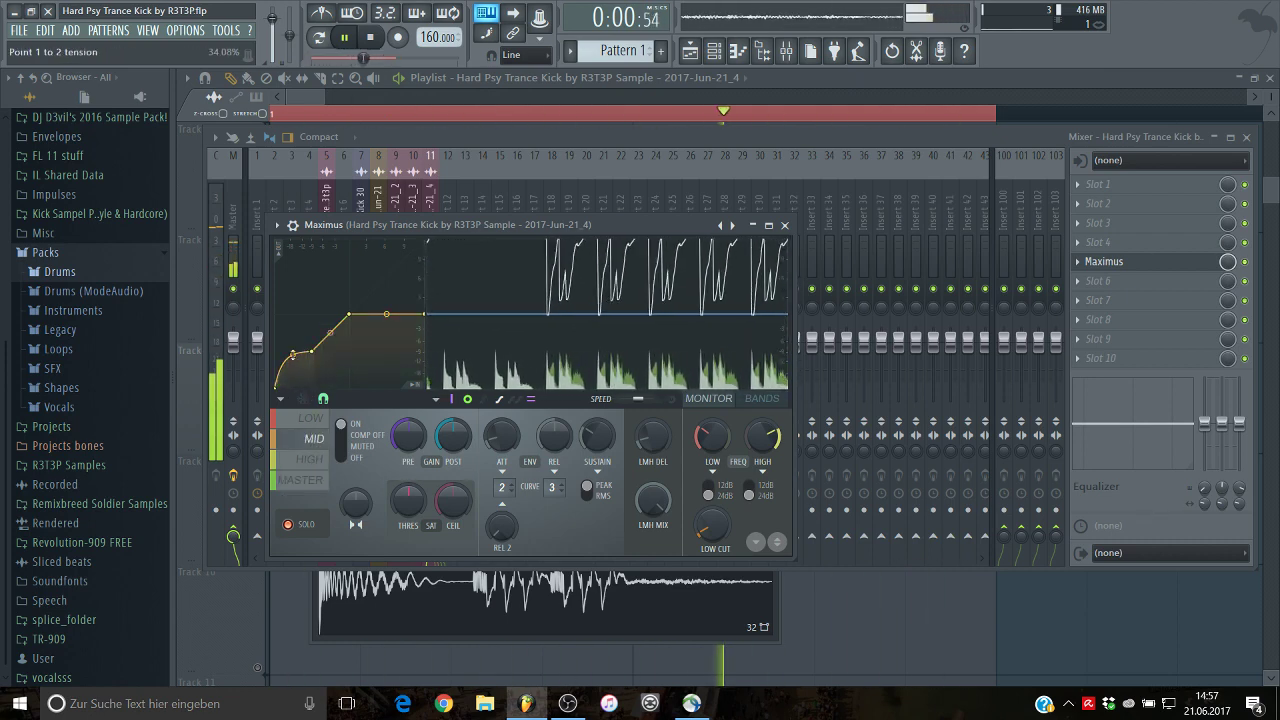
drag(312, 352, 291, 357)
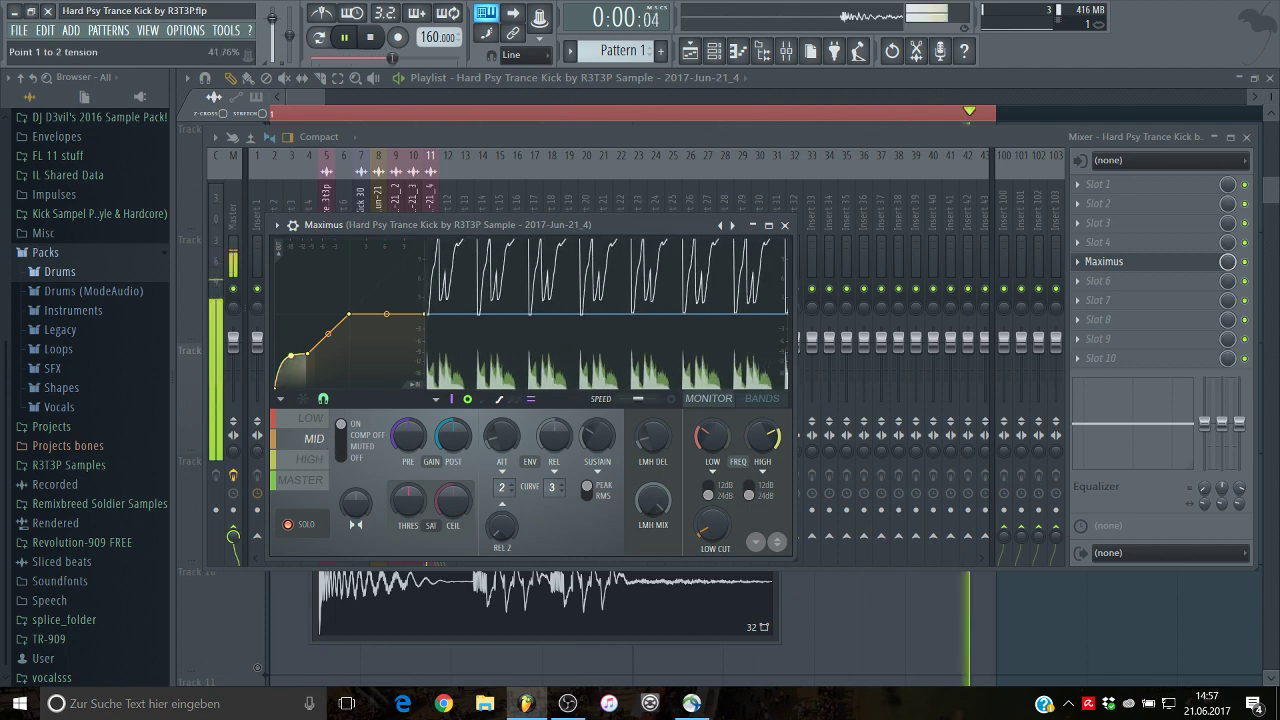
Step: Adjust the stereo separation of Maximus's mid and high bands
click(312, 459)
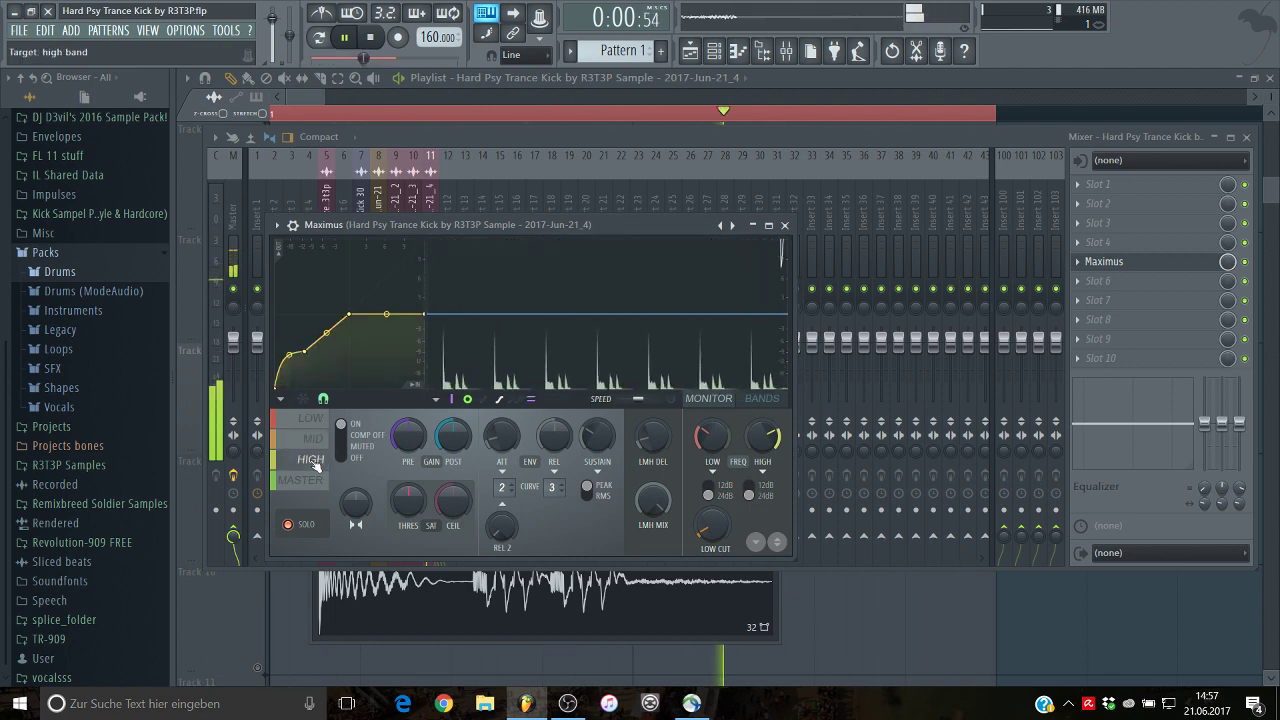
click(318, 444)
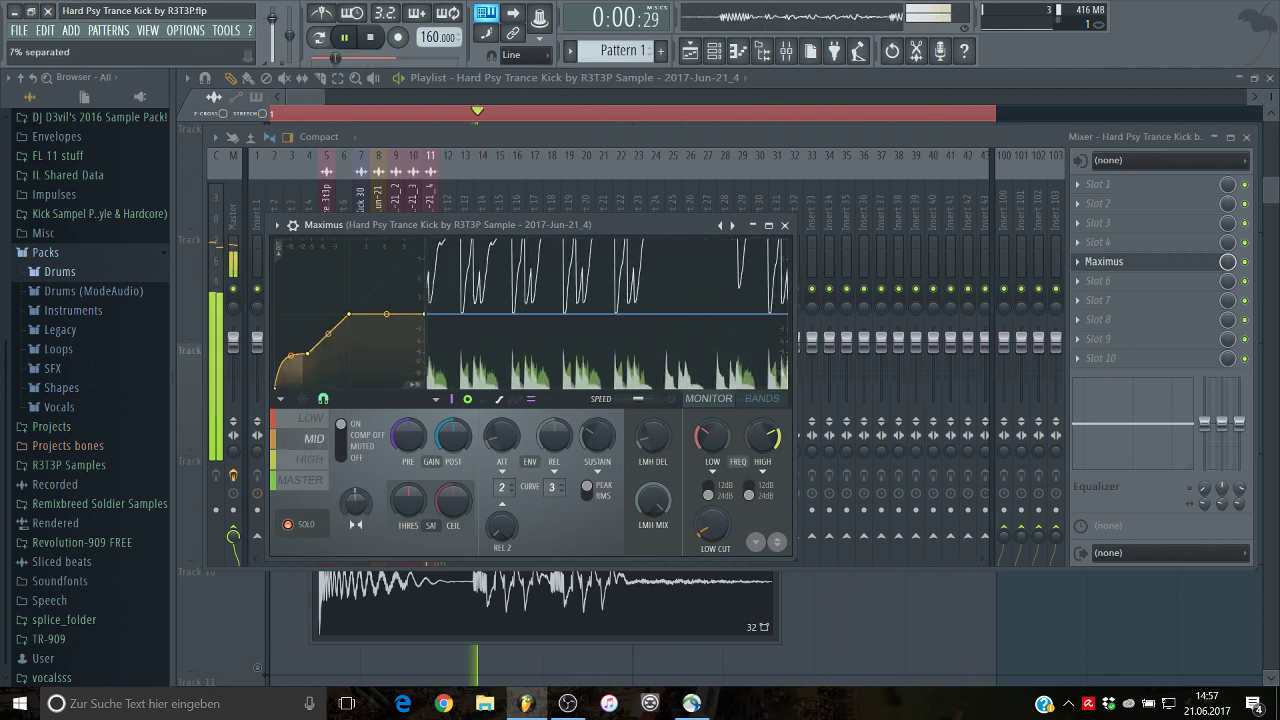
click(300, 461)
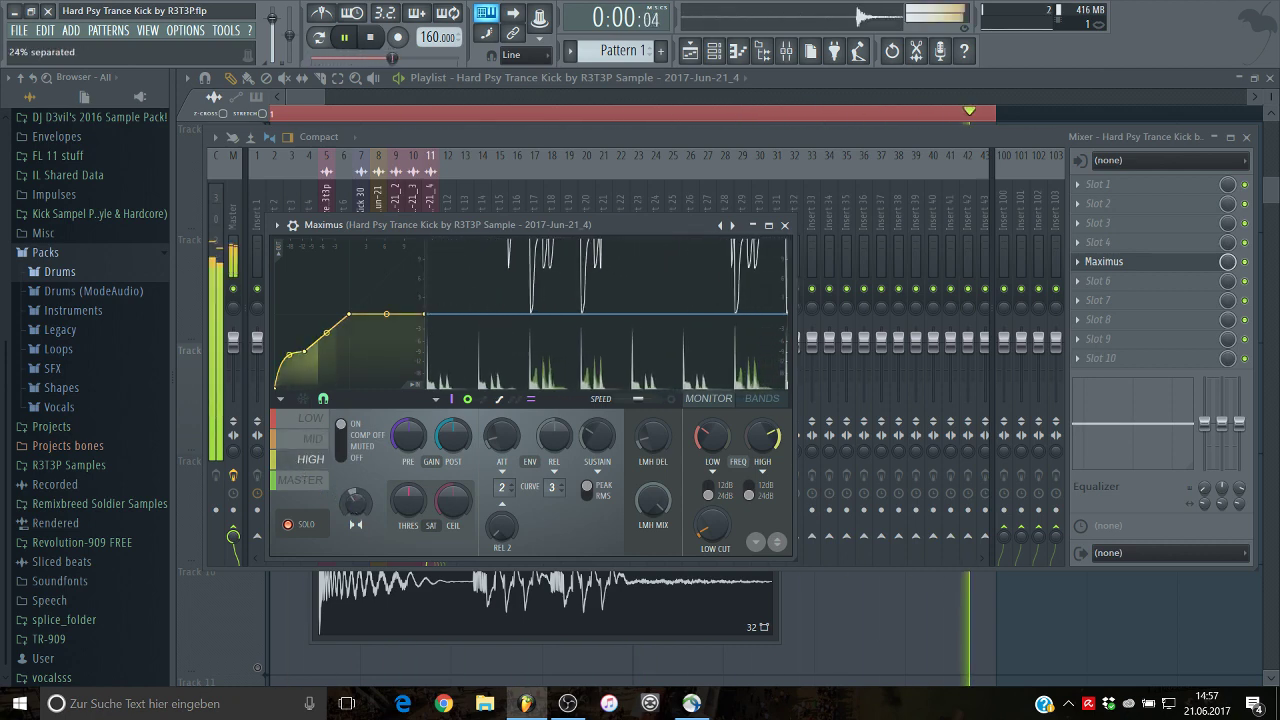
click(301, 483)
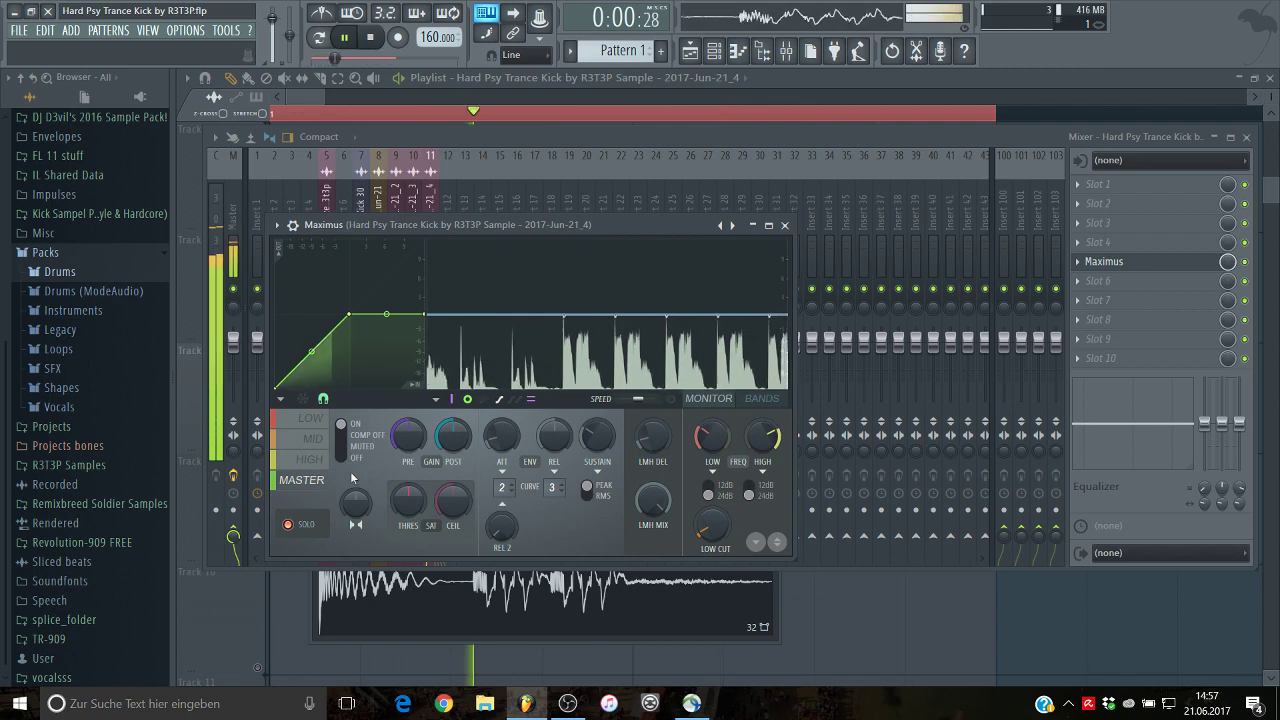
Step: Adjust the saturation threshold and ceiling on the mid and low bands, and the saturation ceiling on the master band
click(318, 442)
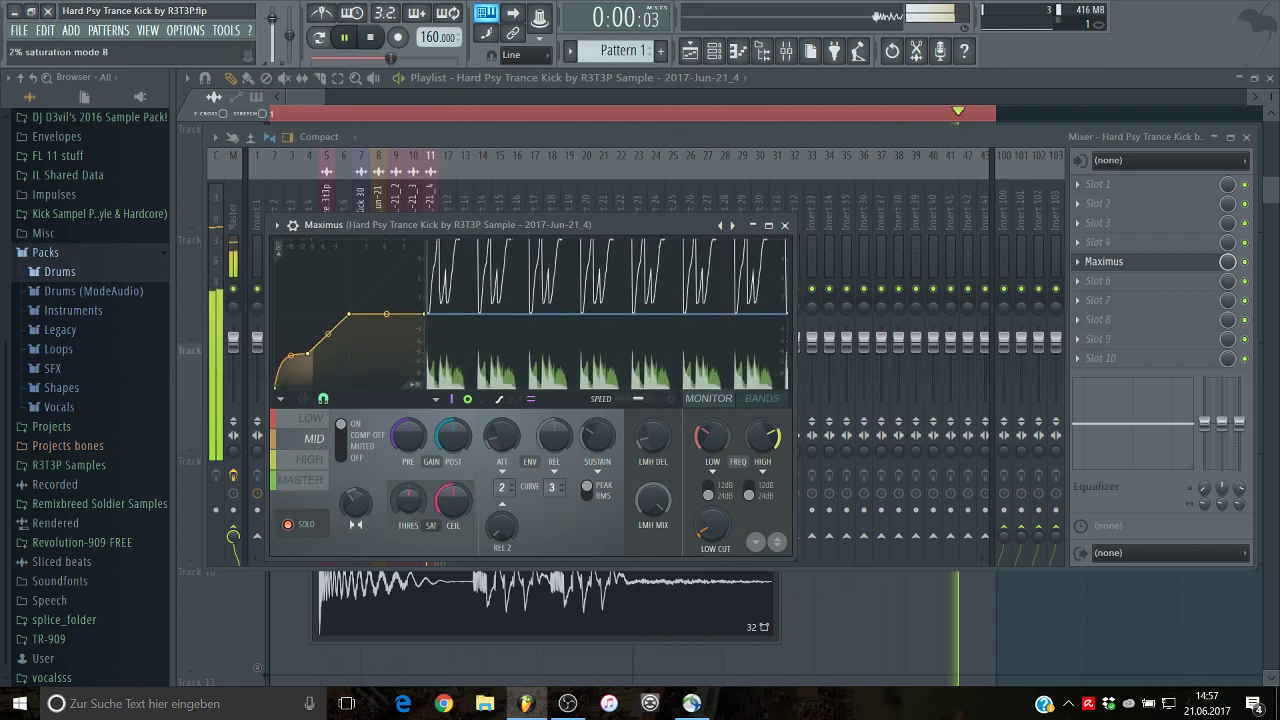
mouse_move(411, 514)
mouse_down()
mouse_move(411, 500)
mouse_move(453, 503)
mouse_move(416, 494)
mouse_up()
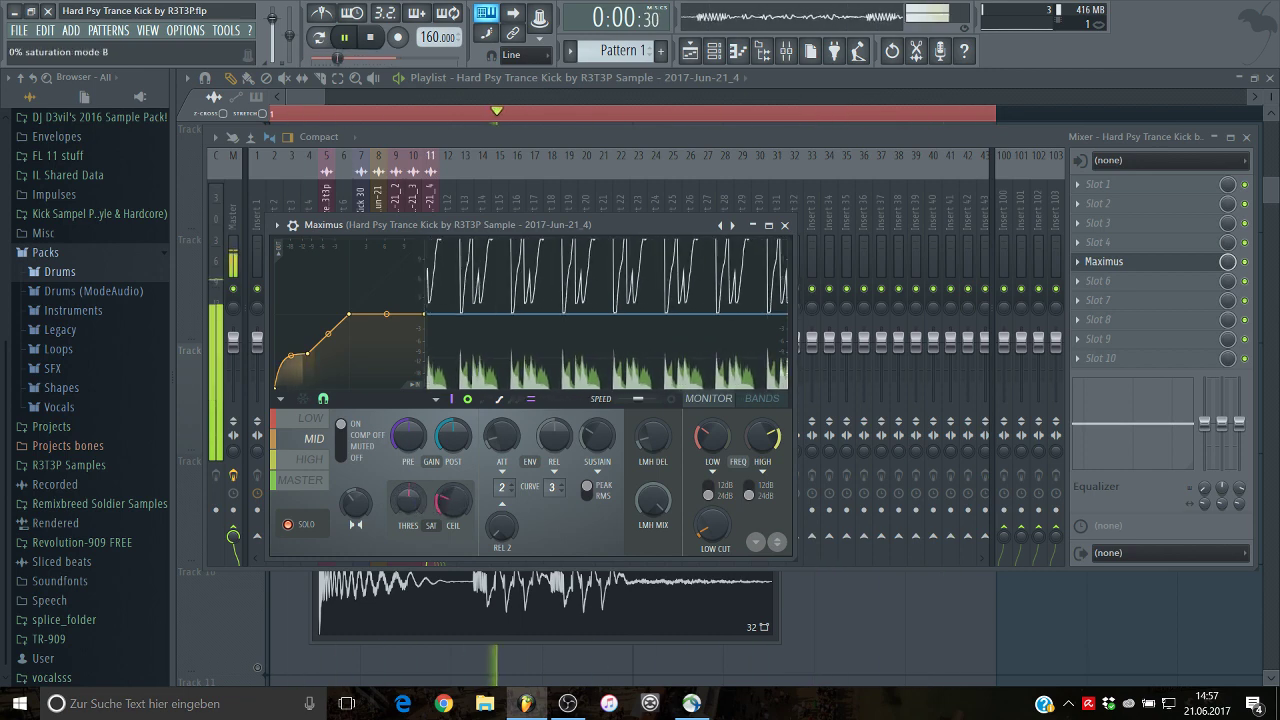
click(311, 418)
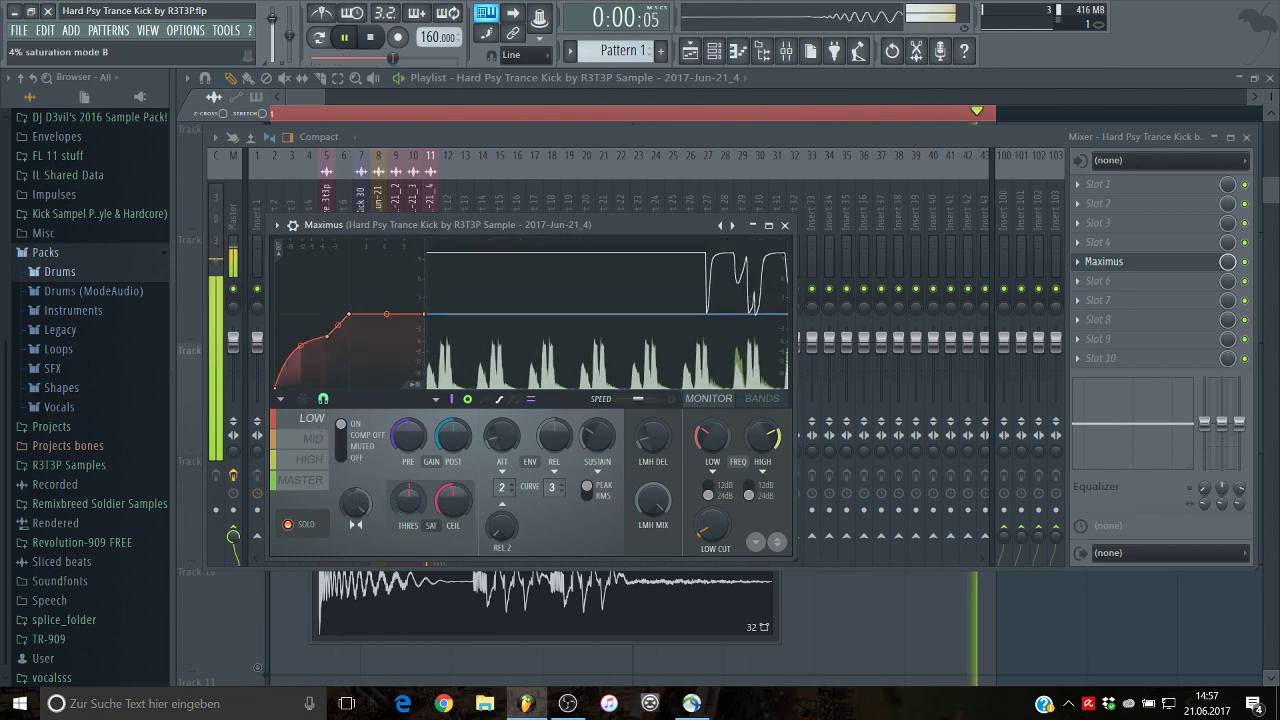
drag(452, 500, 452, 482)
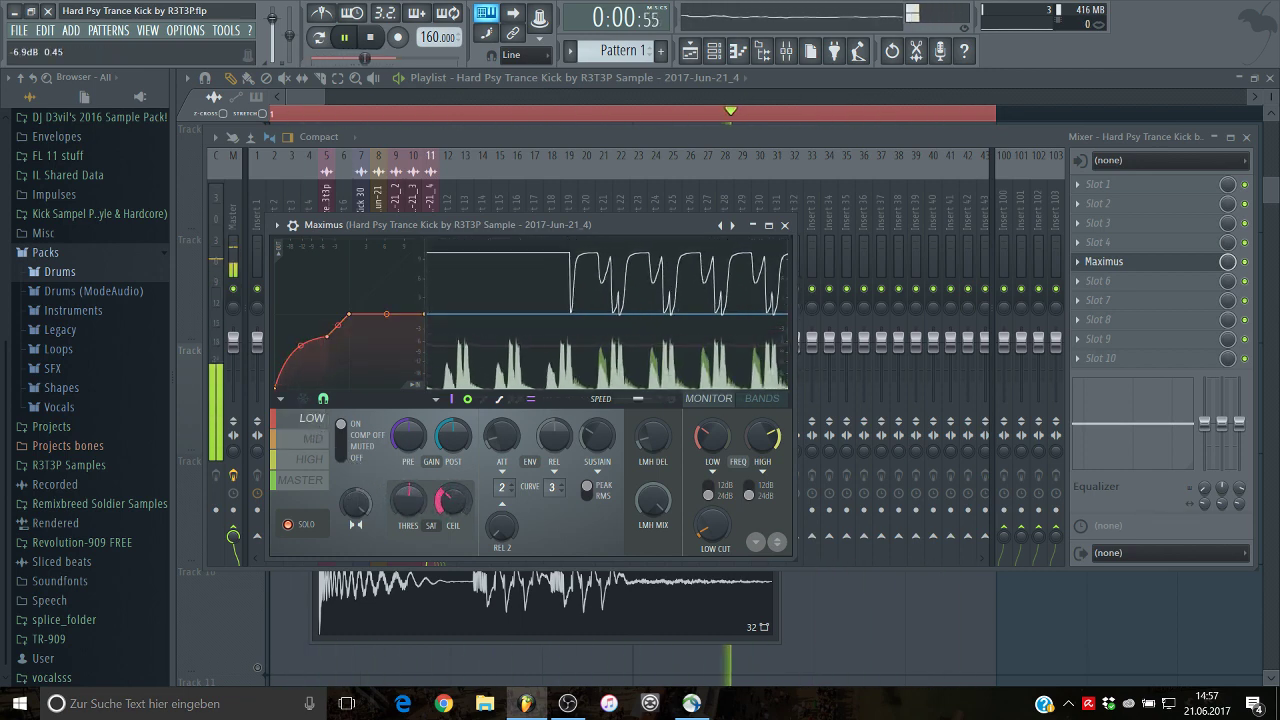
click(313, 438)
click(313, 459)
click(312, 481)
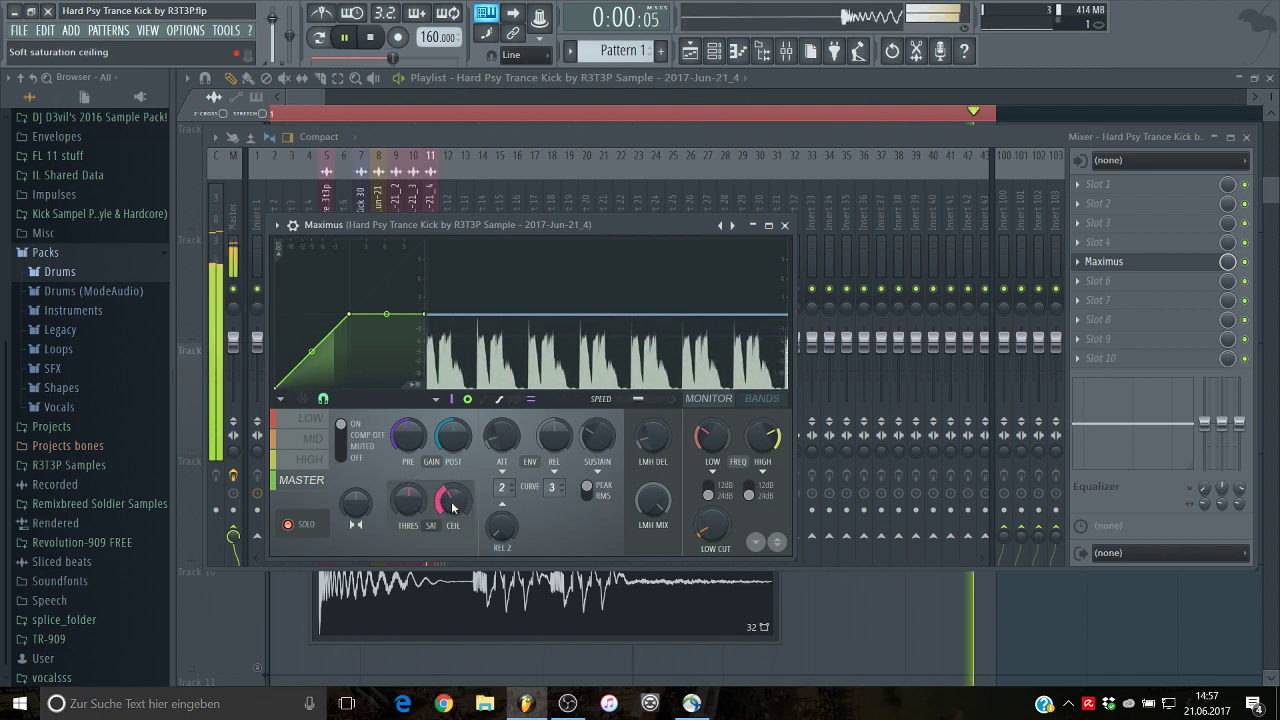
Step: Fine-tune the mid band's compression curve, sustain window and release time
click(313, 438)
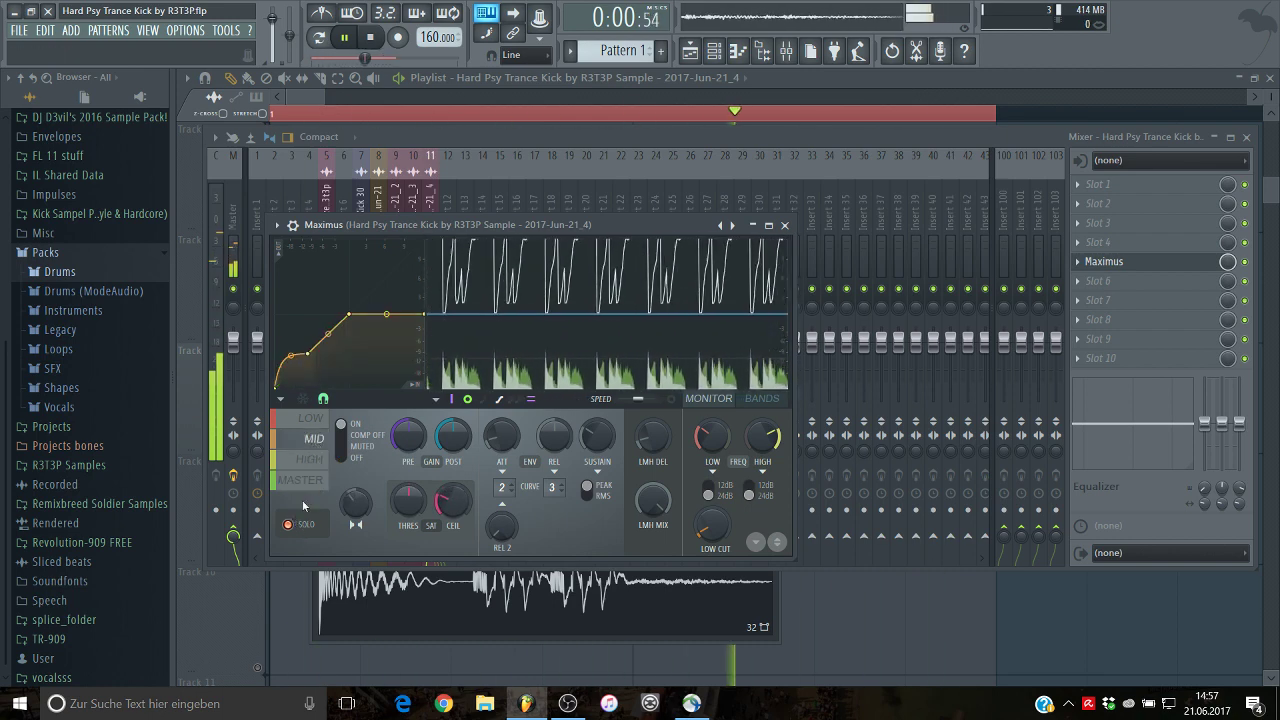
click(320, 466)
click(314, 441)
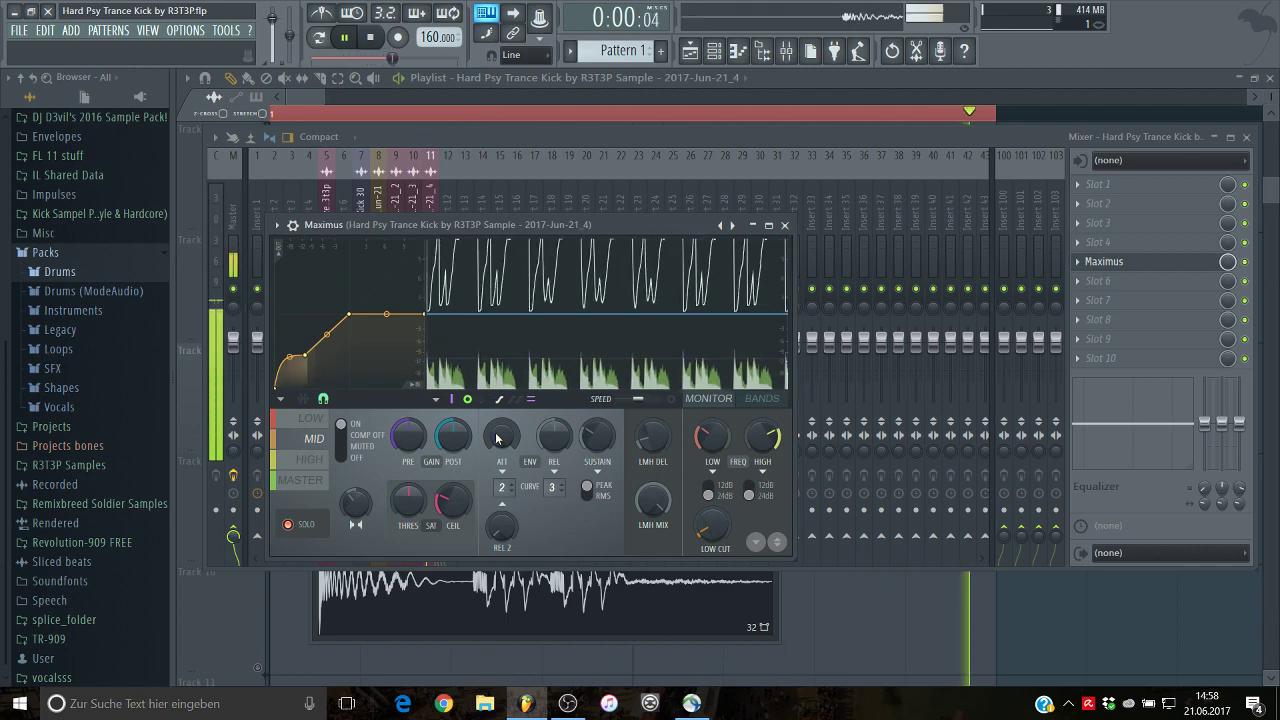
drag(597, 437, 597, 410)
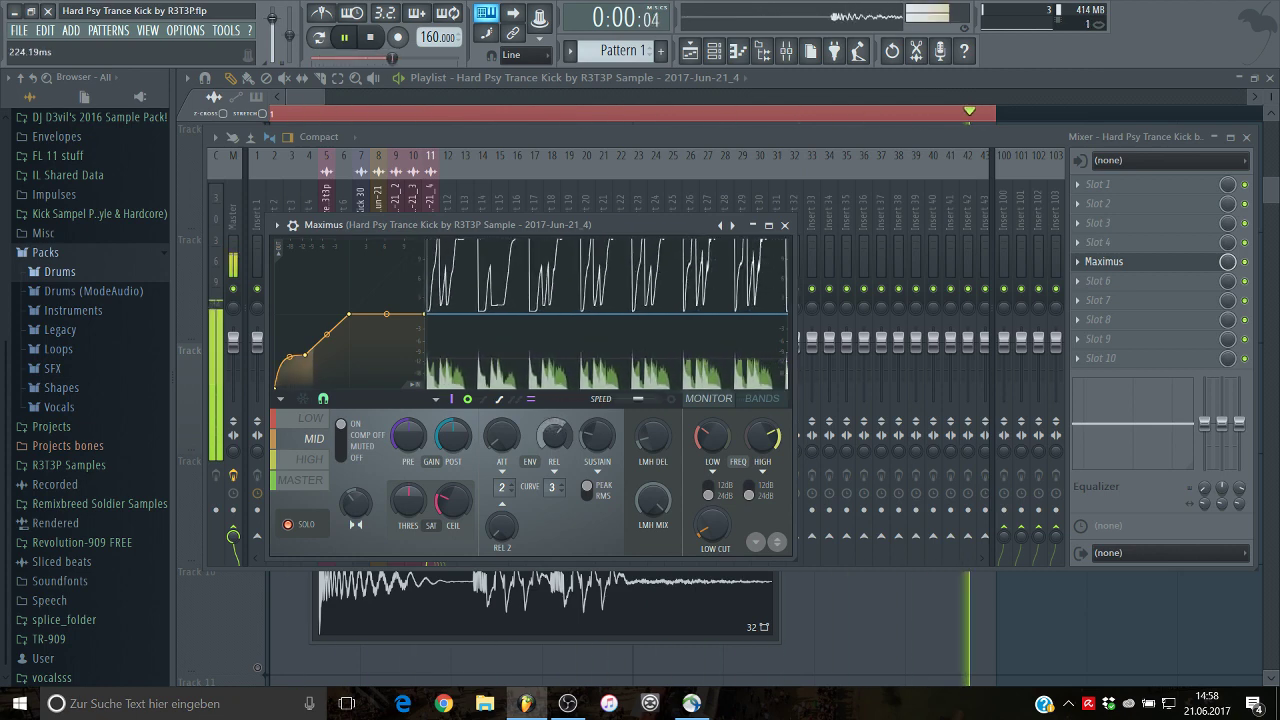
drag(550, 434, 550, 448)
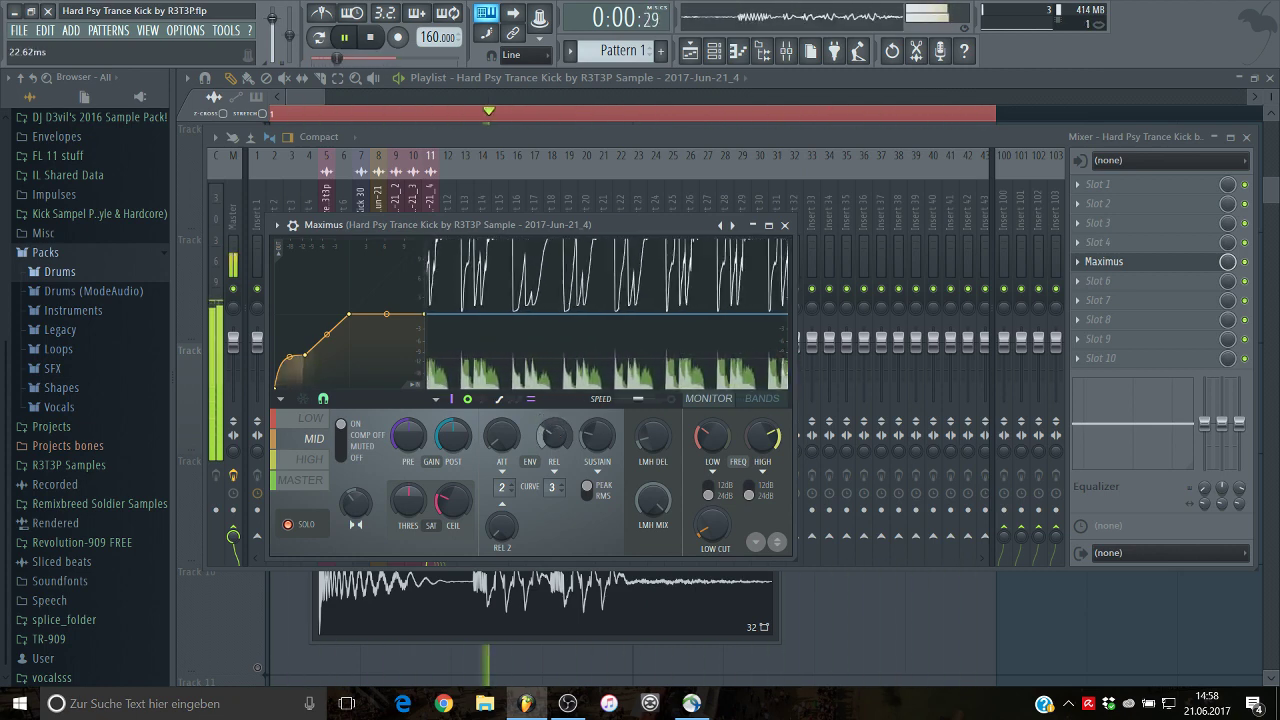
Step: Compare the kick with Maximus bypassed and re-enabled, and reopen Maximus on its master band
click(318, 466)
click(302, 483)
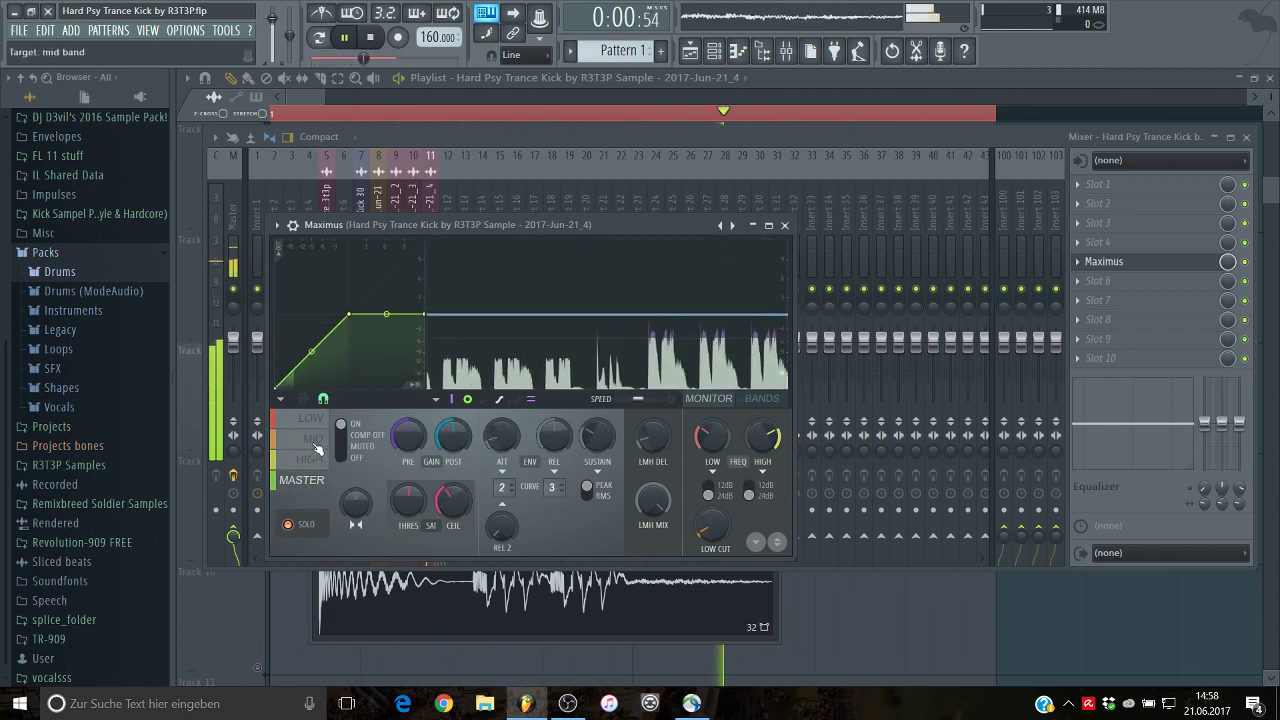
click(1245, 262)
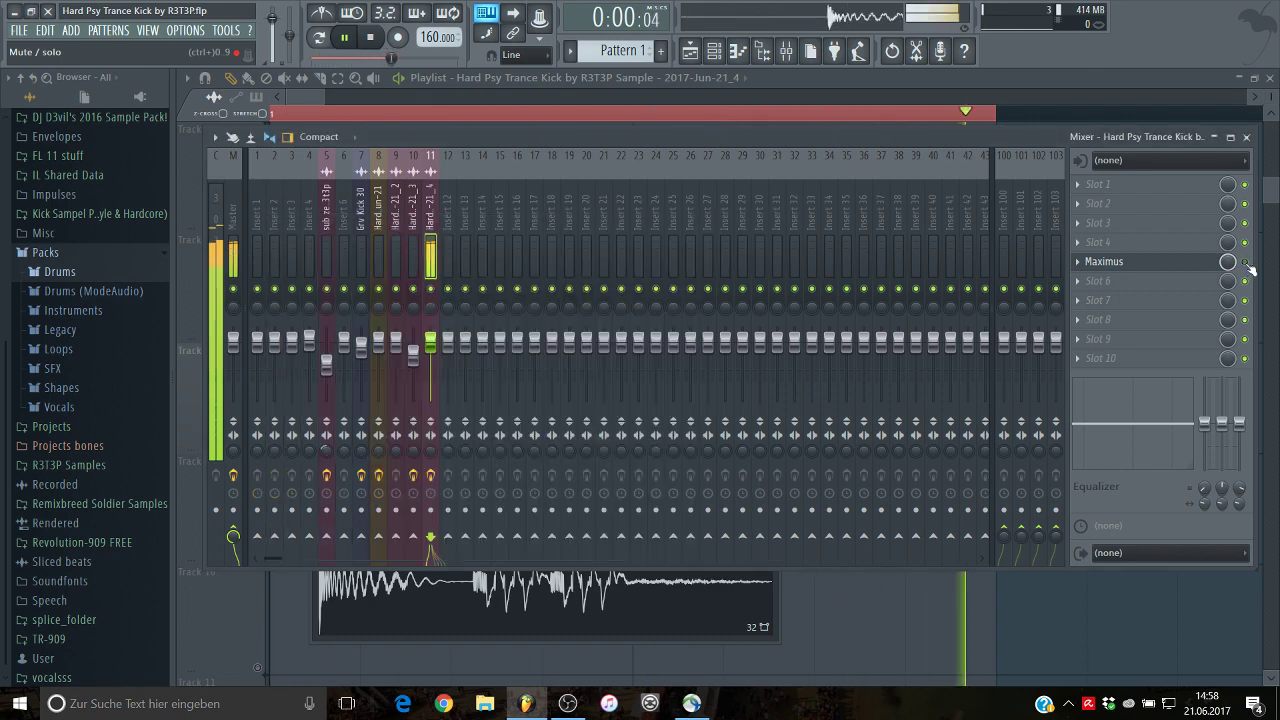
click(1192, 266)
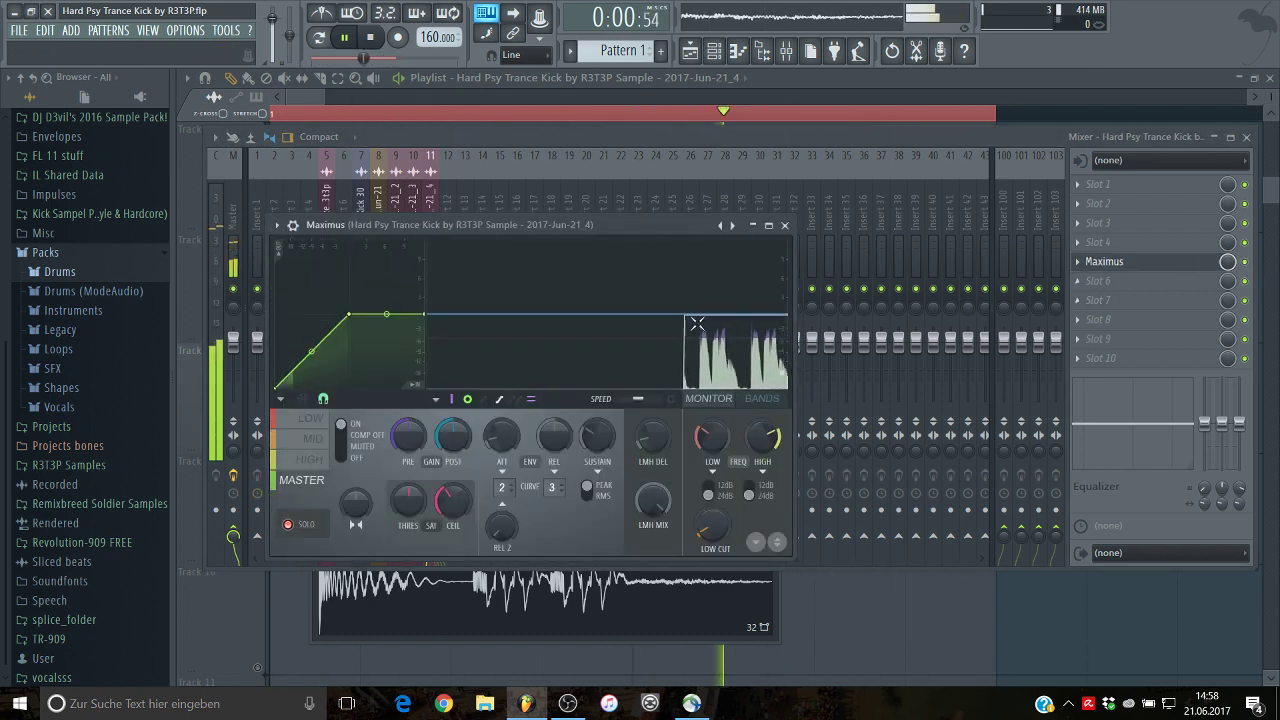
Step: Add a raised, curved segment to the master band's compression curve and adjust its sustain, release and attack times
drag(348, 340, 322, 337)
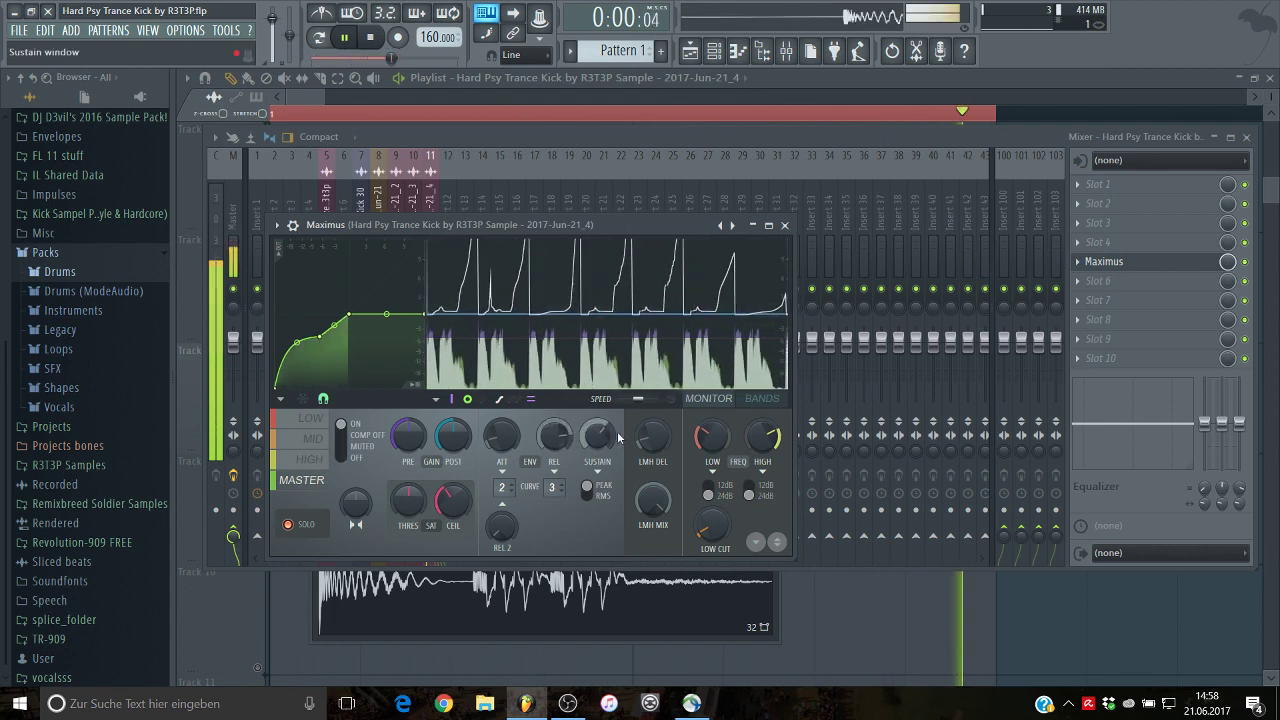
drag(600, 436, 600, 380)
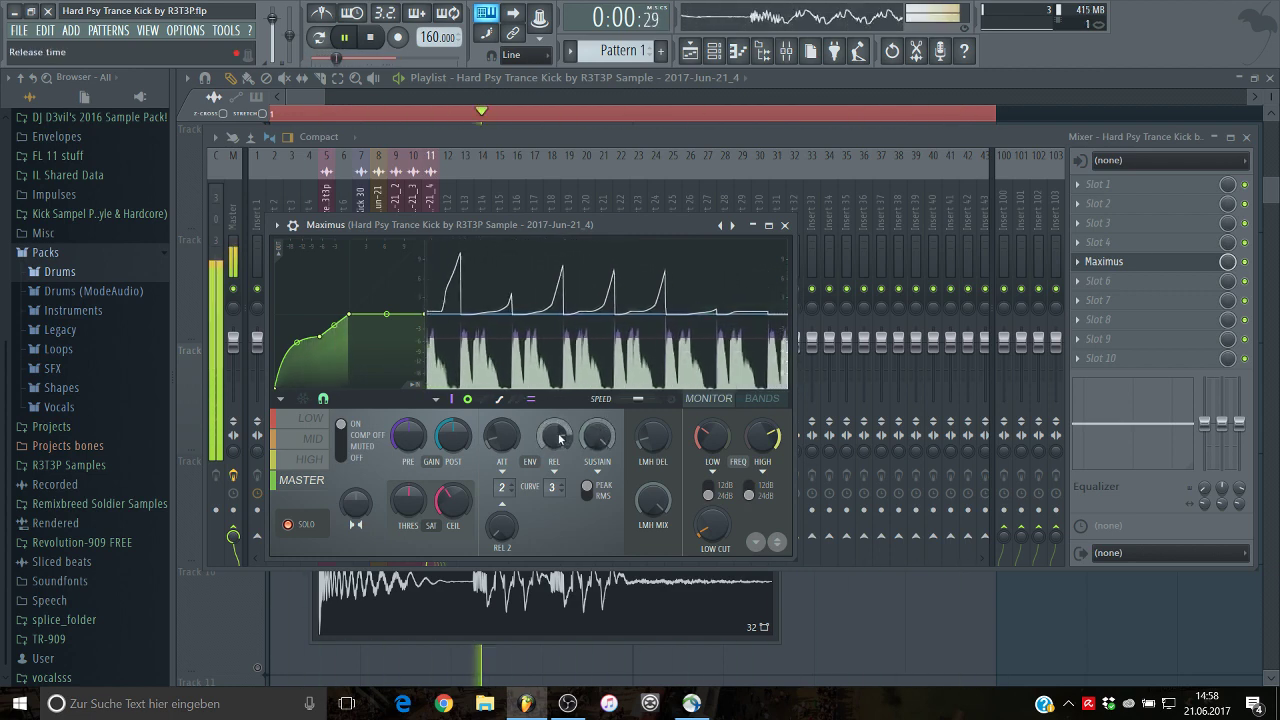
drag(559, 439, 559, 530)
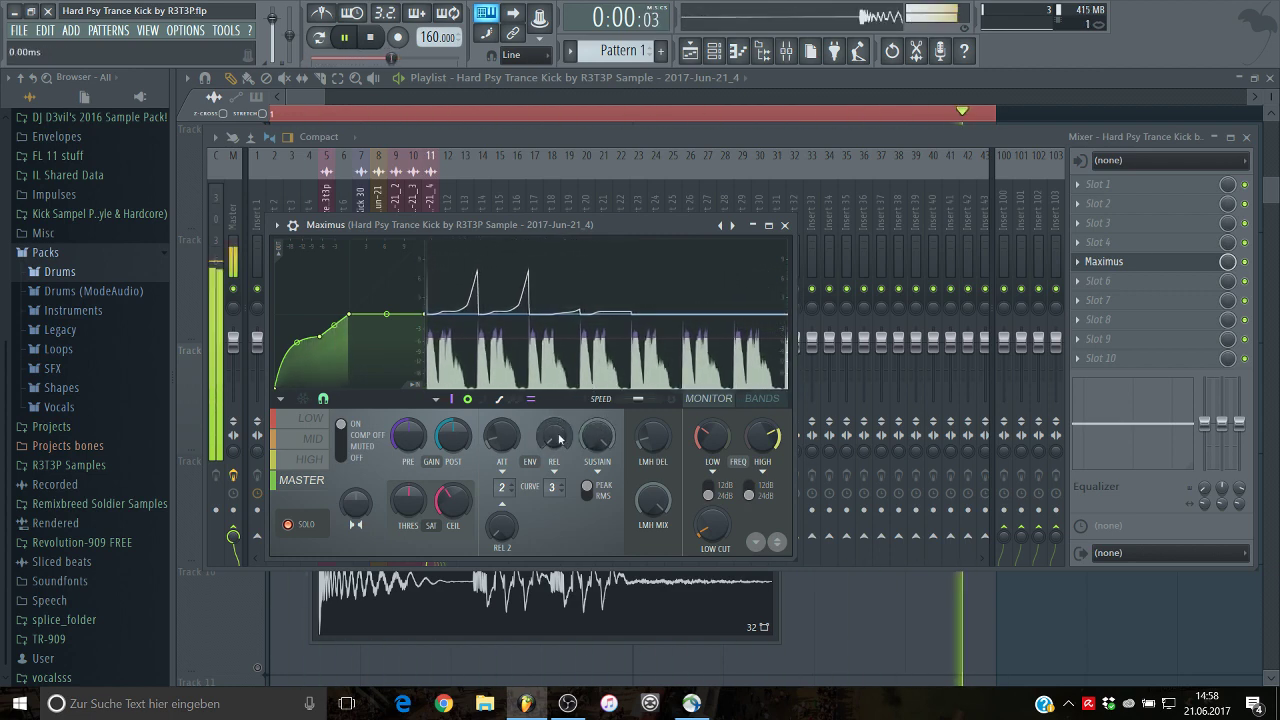
drag(503, 437, 503, 380)
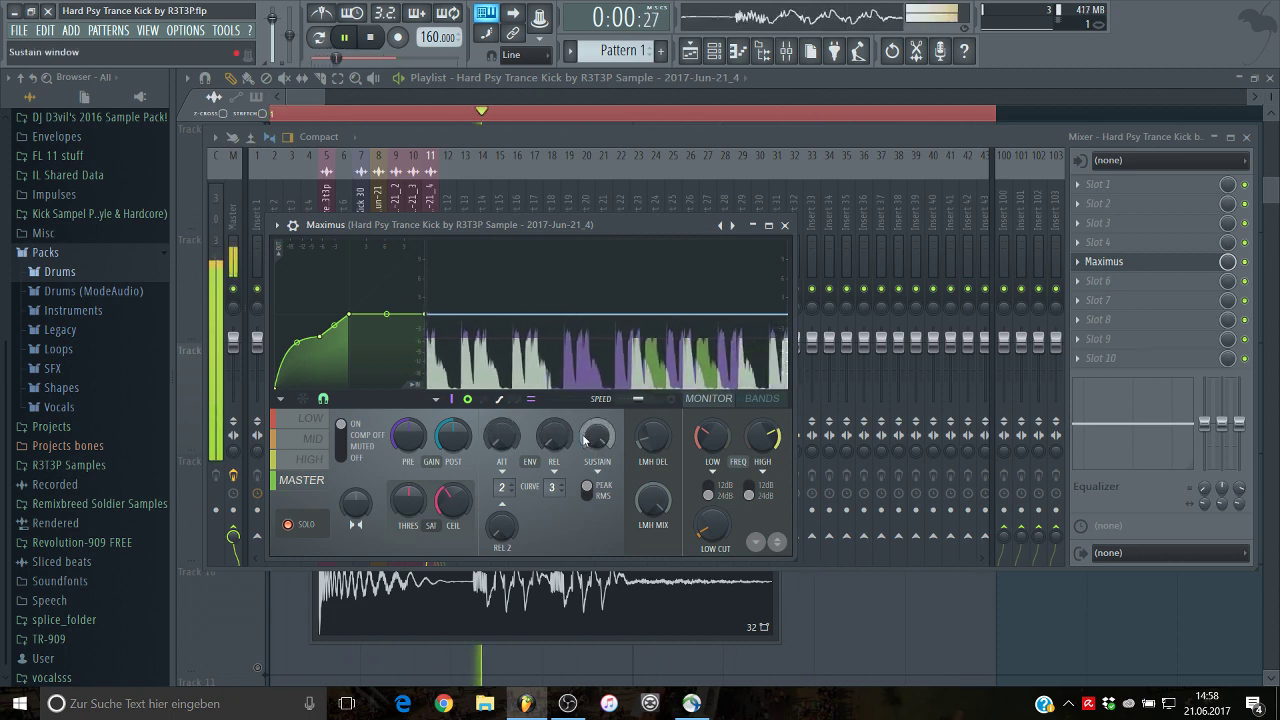
drag(555, 437, 606, 417)
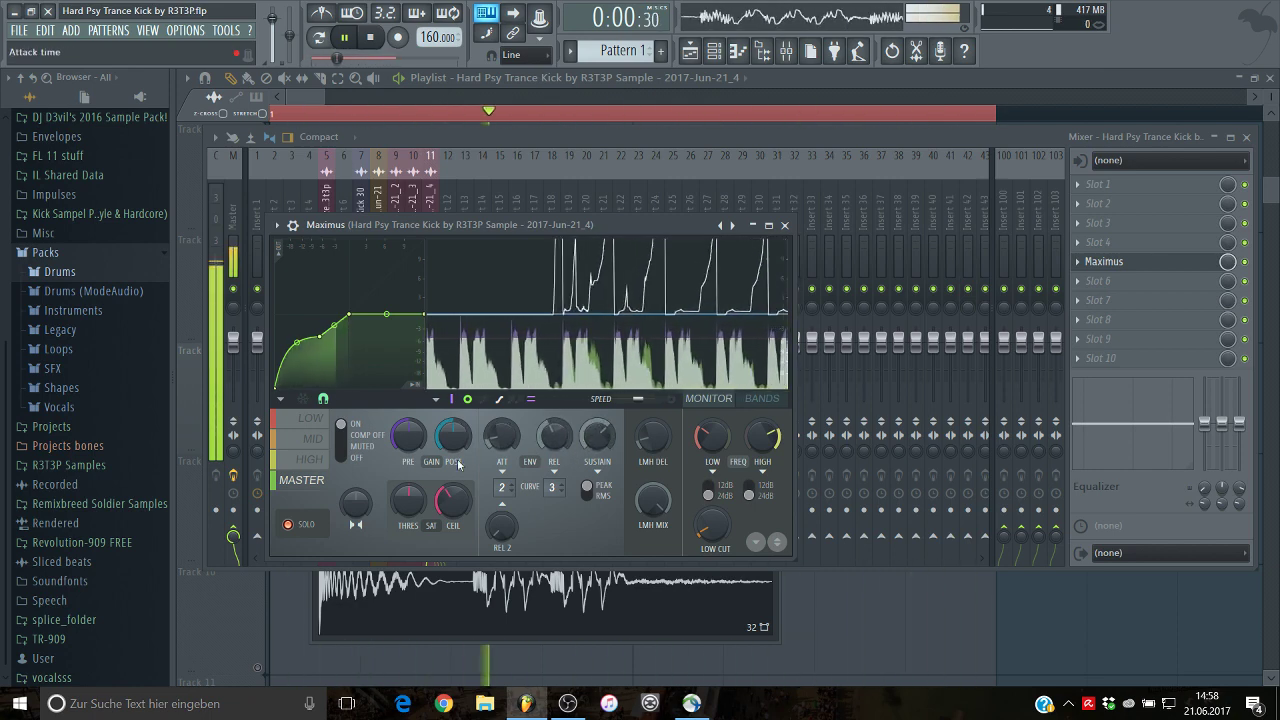
Step: Close Maximus, open Edison in slot 4 of the master track and clear its previous recording
click(784, 224)
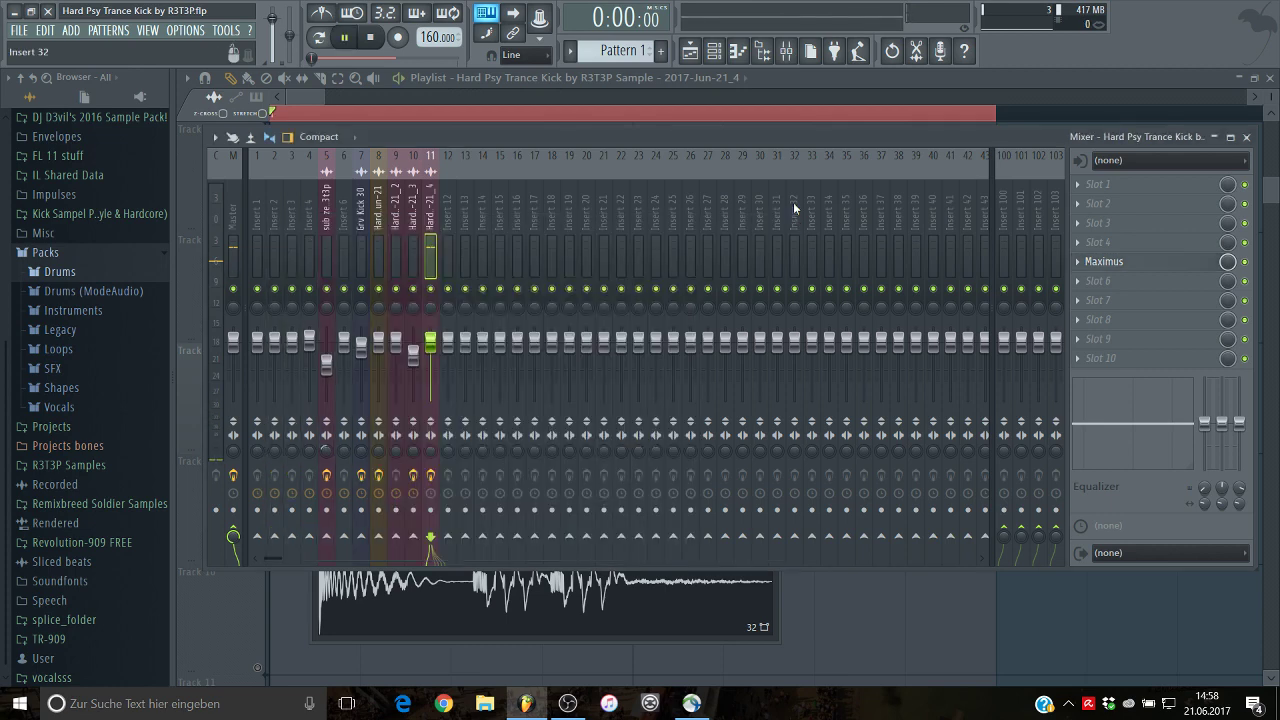
click(244, 224)
click(1099, 242)
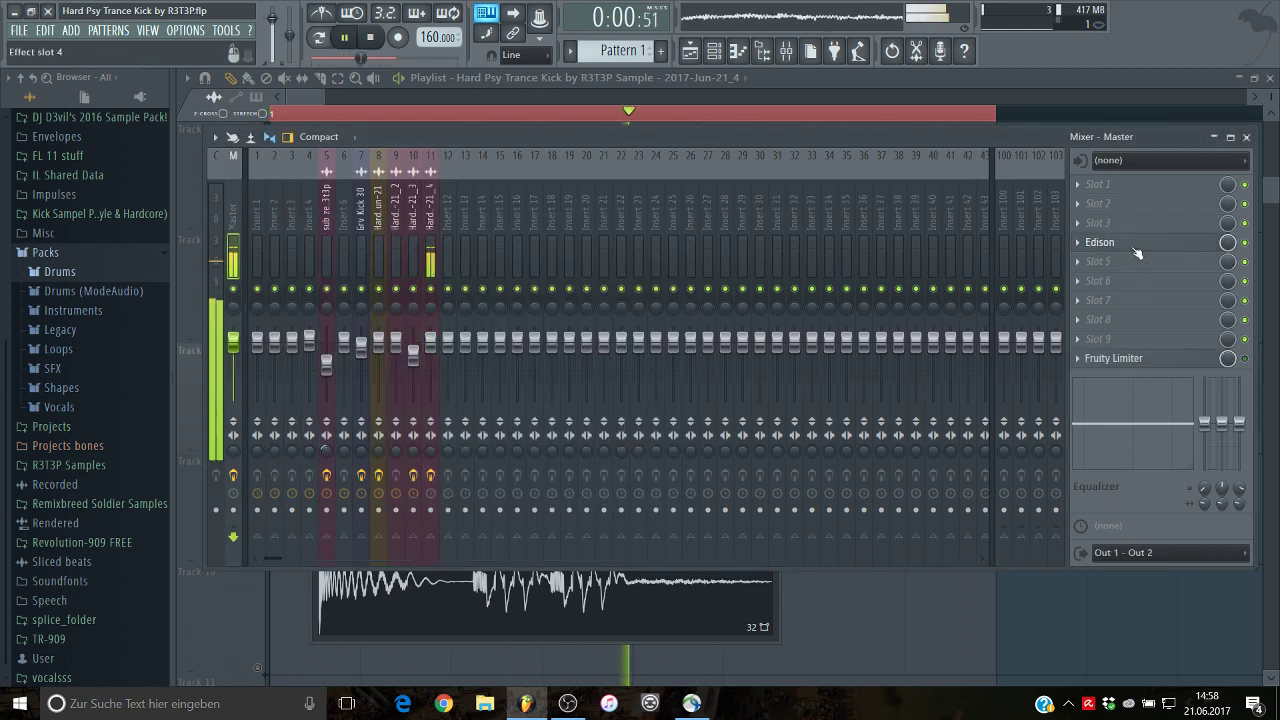
click(317, 317)
click(333, 342)
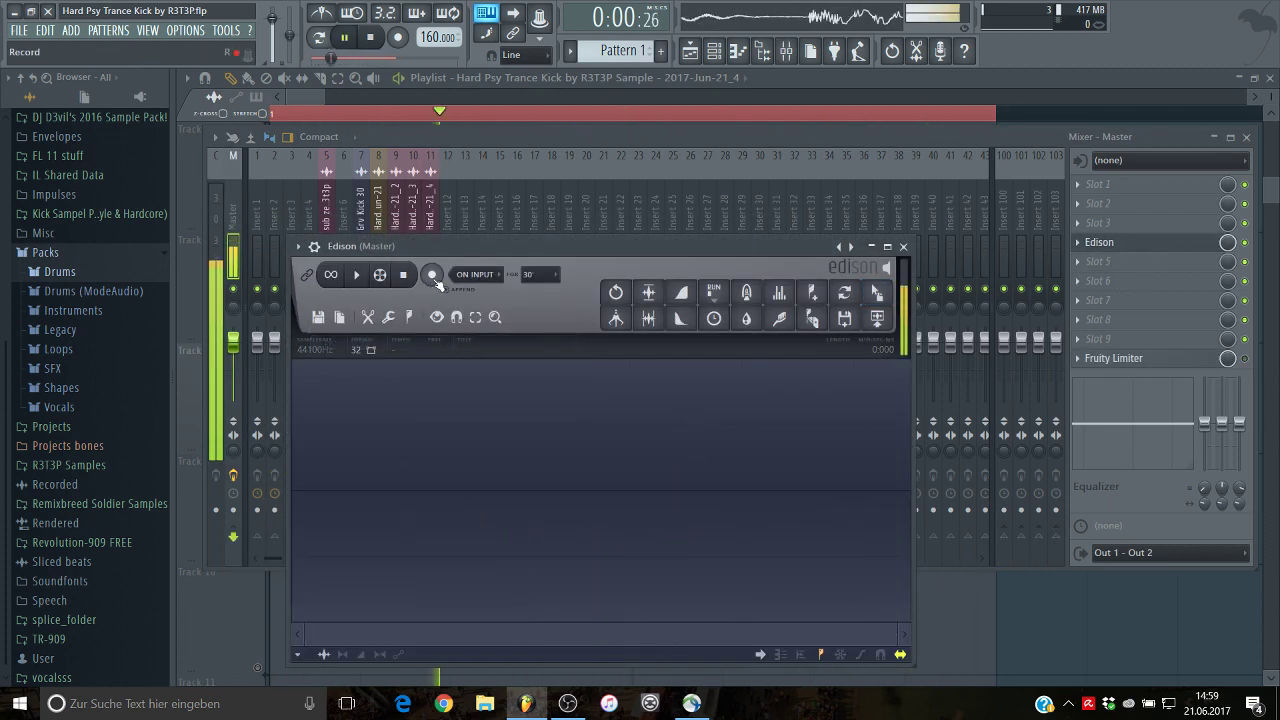
click(432, 274)
click(433, 275)
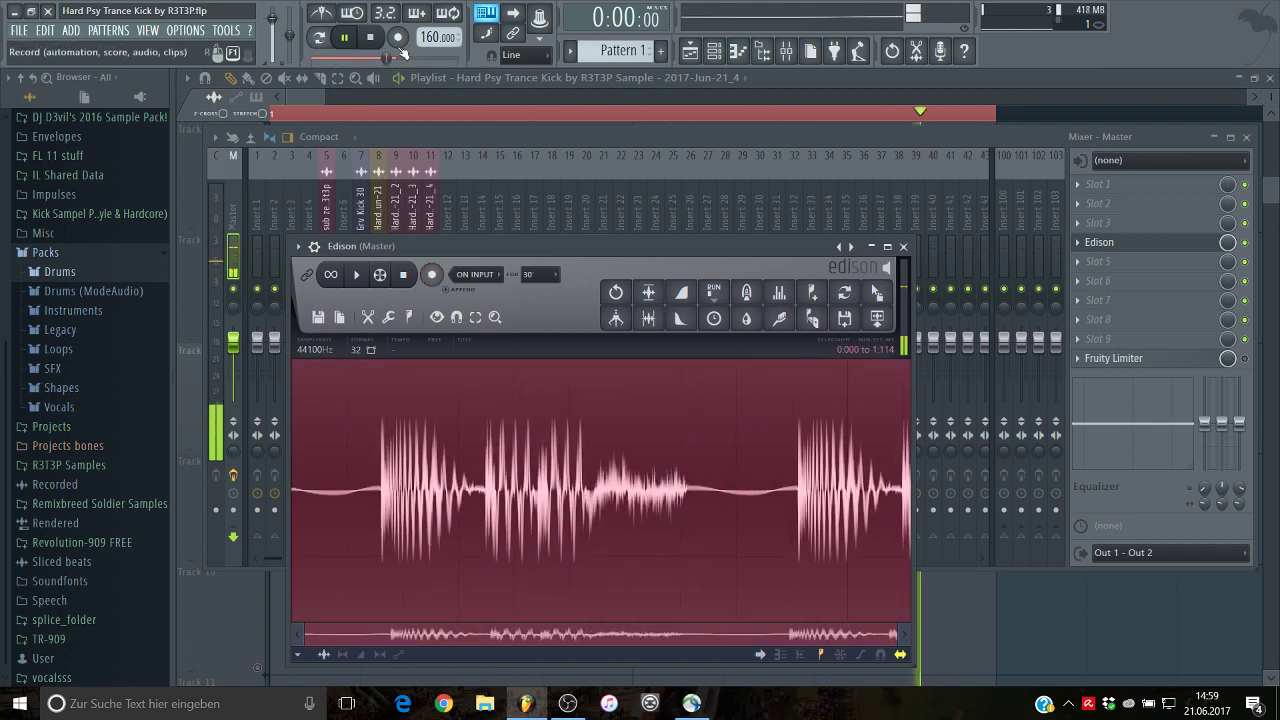
click(321, 318)
click(332, 339)
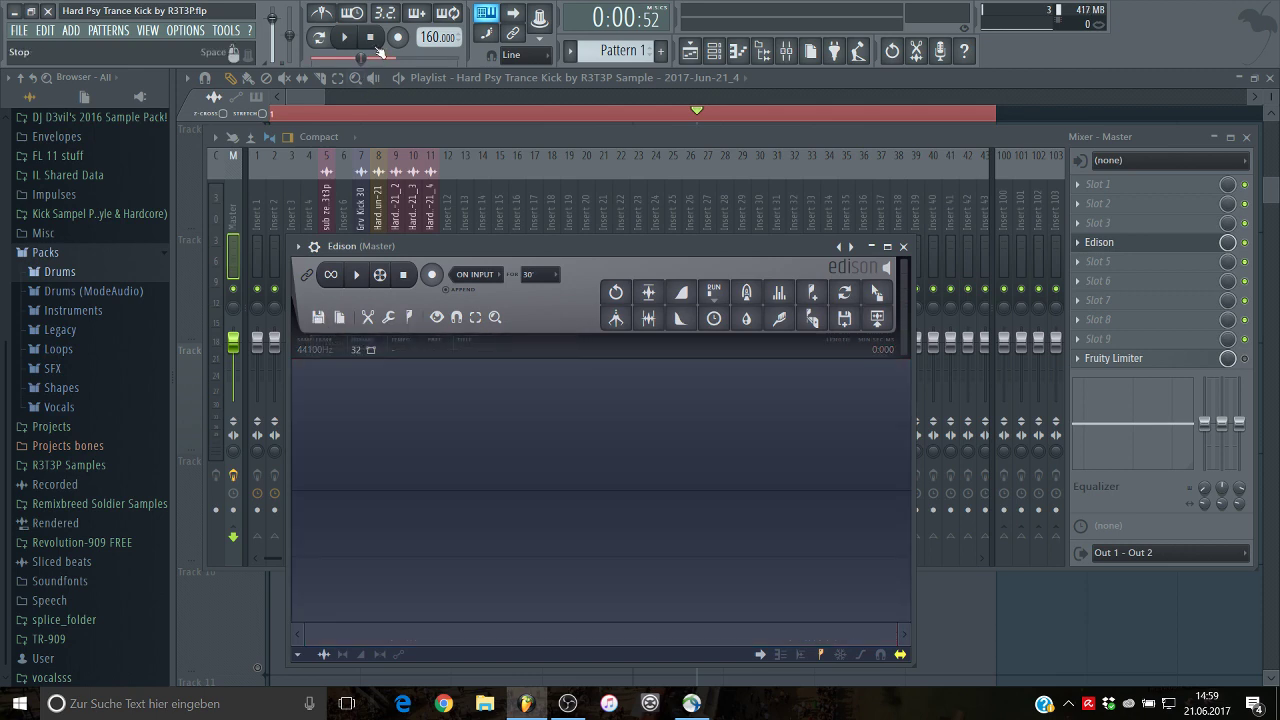
Step: Record one playback of the kick into Edison, delete everything after its tail, trim the leading silence and normalize the recording
click(344, 37)
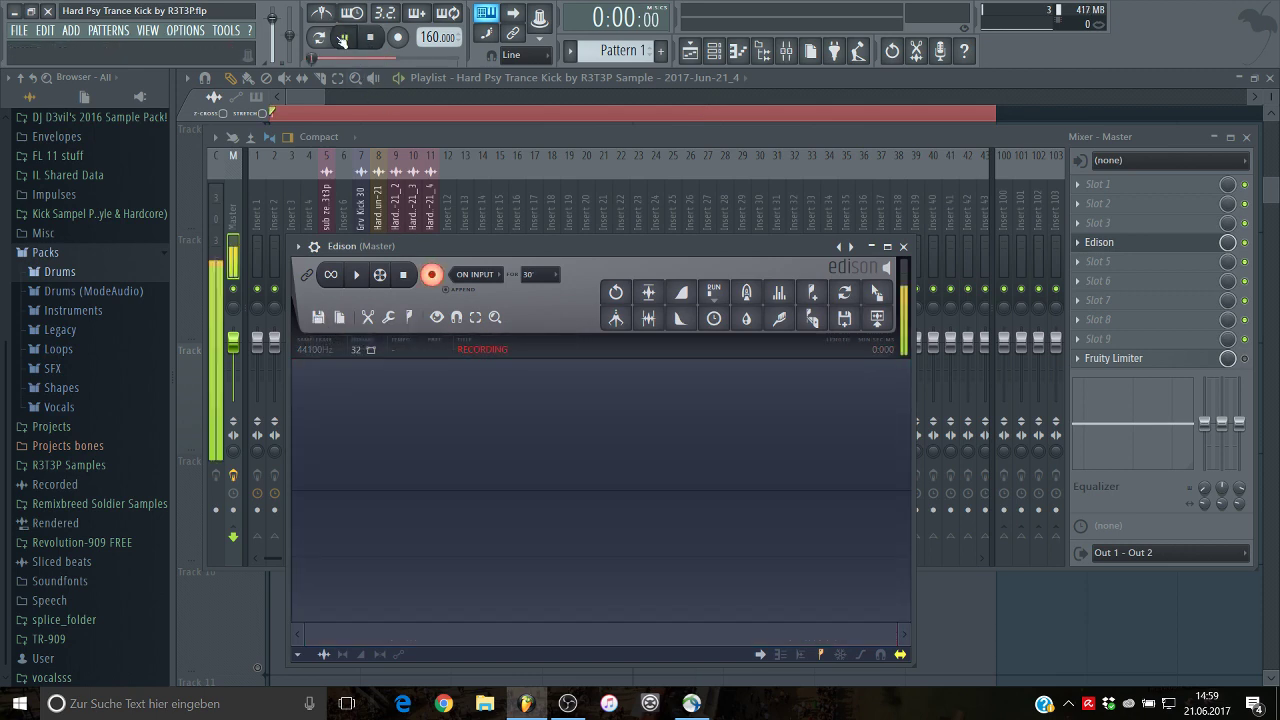
click(344, 37)
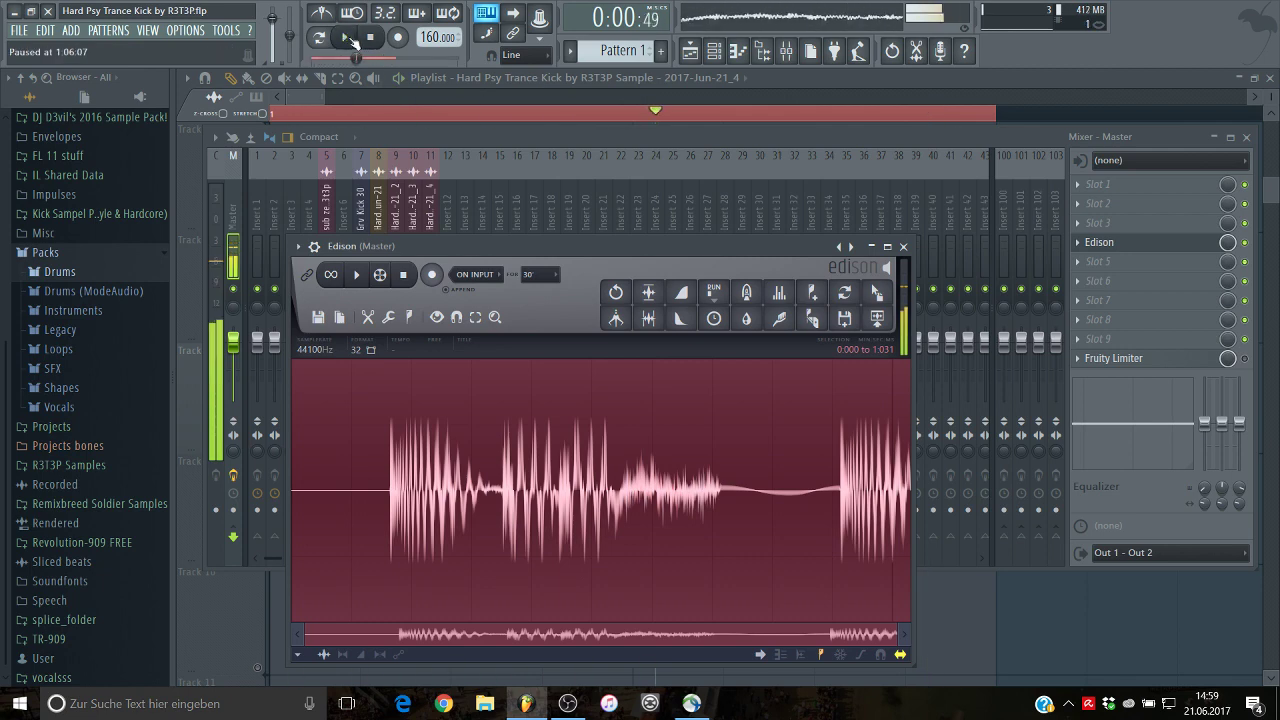
click(574, 538)
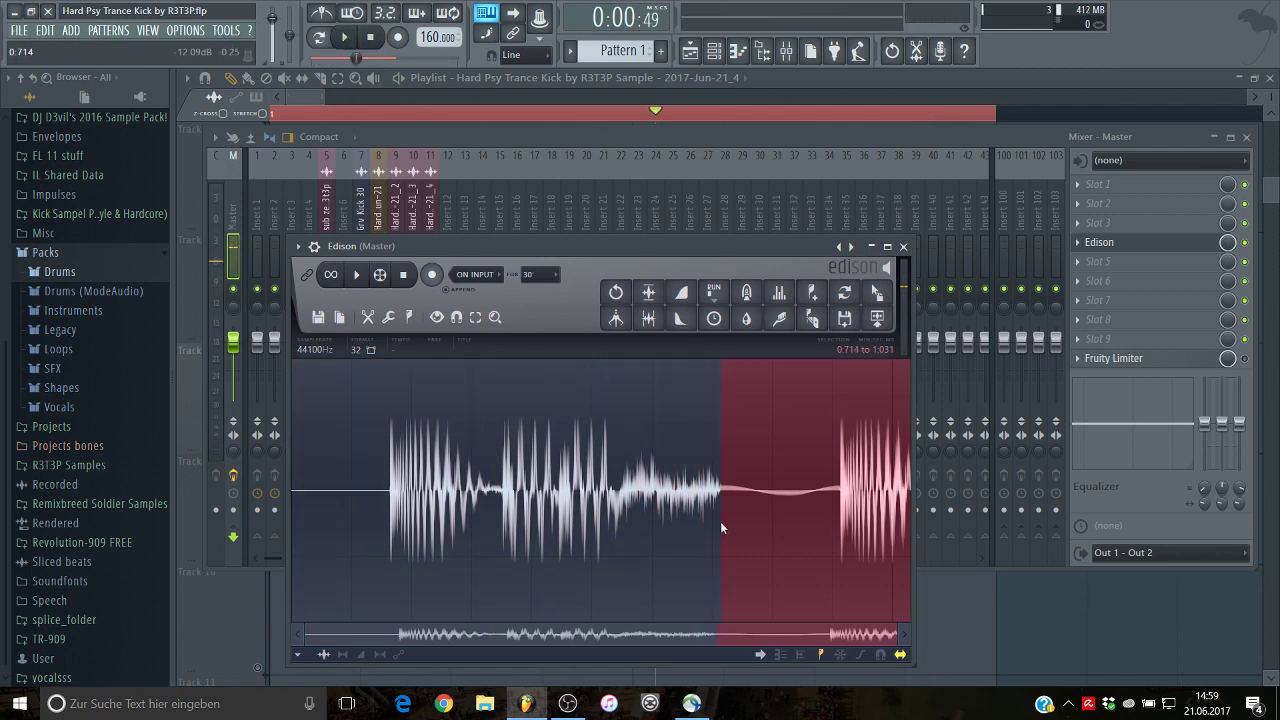
key(Delete)
click(649, 318)
click(649, 293)
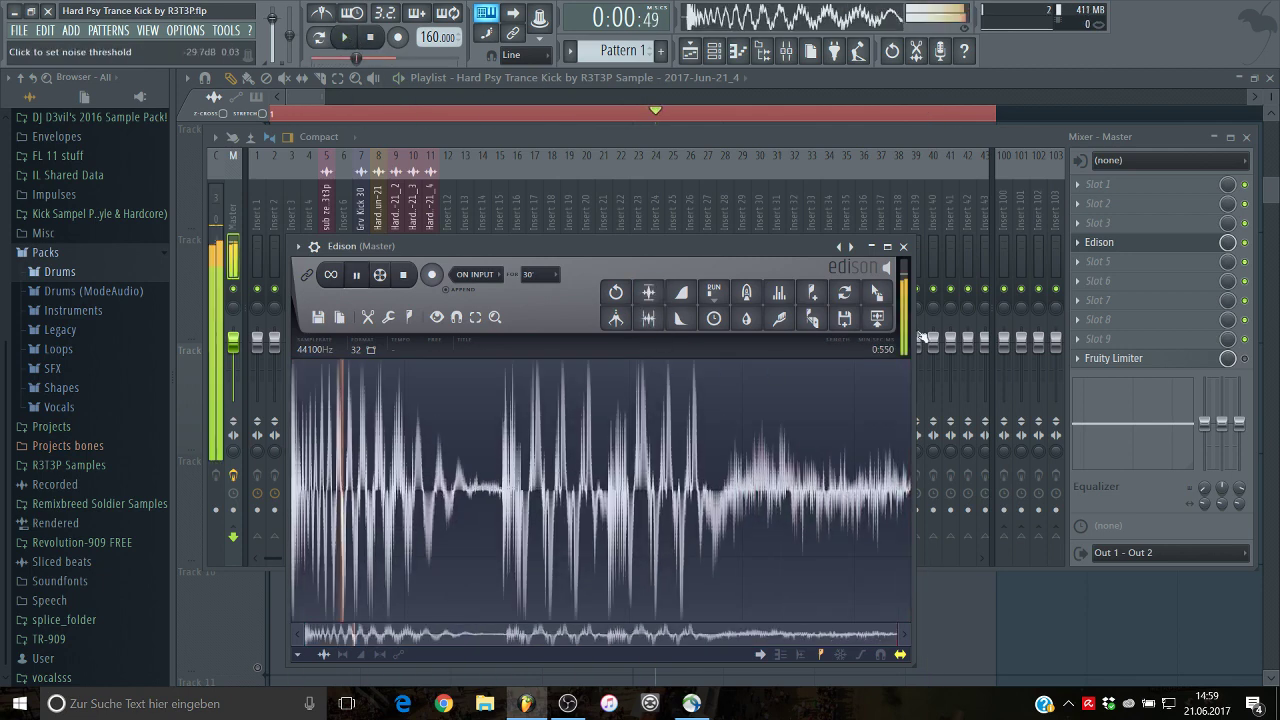
Step: Place the new Edison recording at the start of playlist track 10, solo that track and shorten the clip to one beat
drag(877, 292, 987, 622)
scroll(987, 622, down, 1)
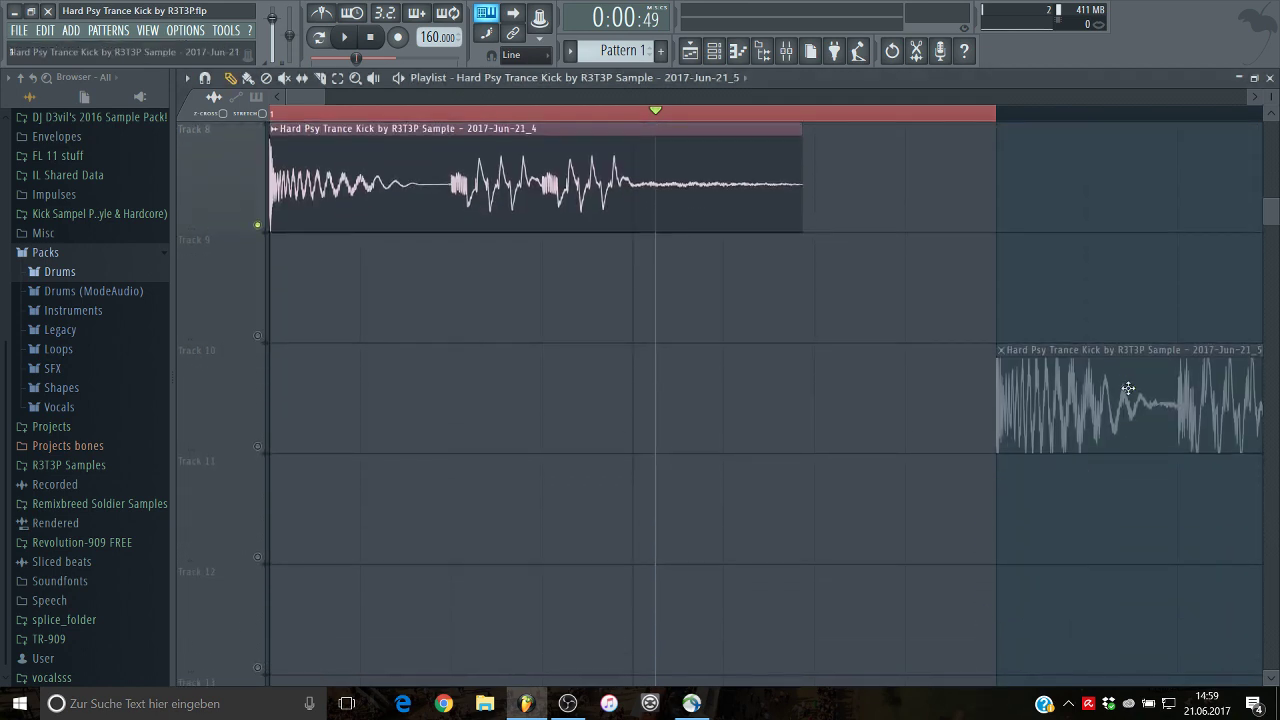
drag(1128, 388, 242, 488)
right_click(258, 447)
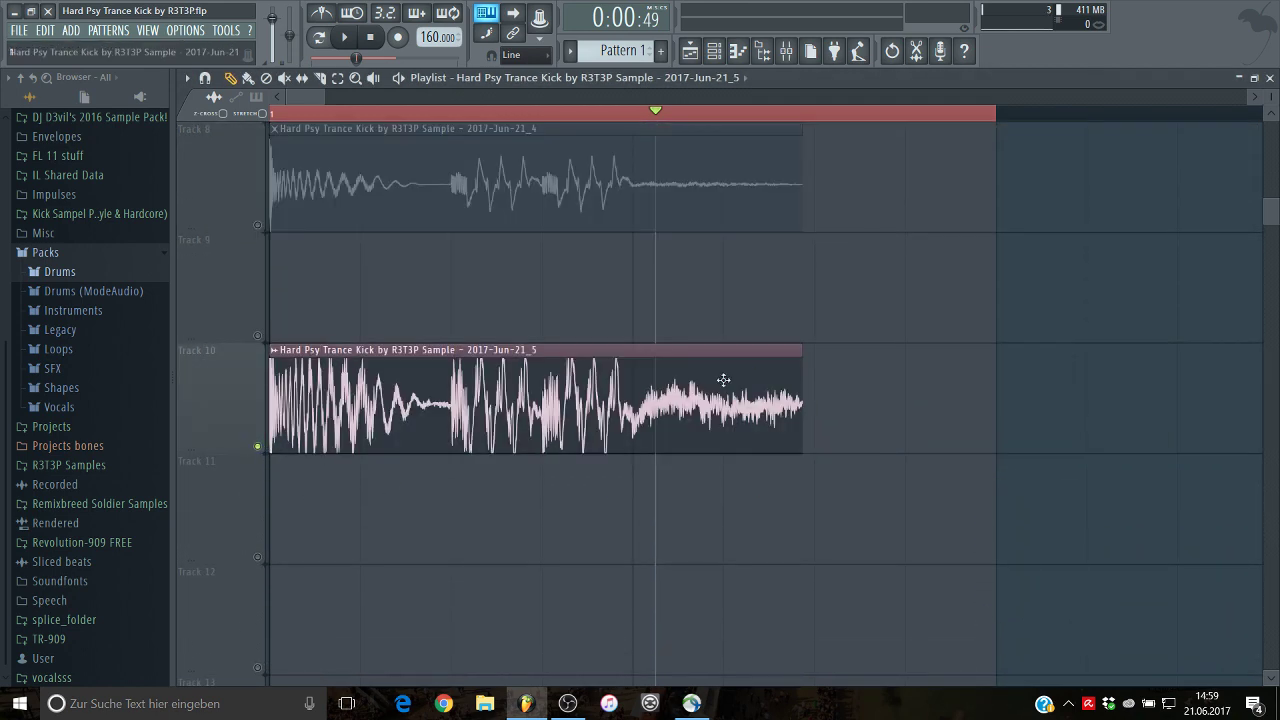
drag(803, 377, 630, 380)
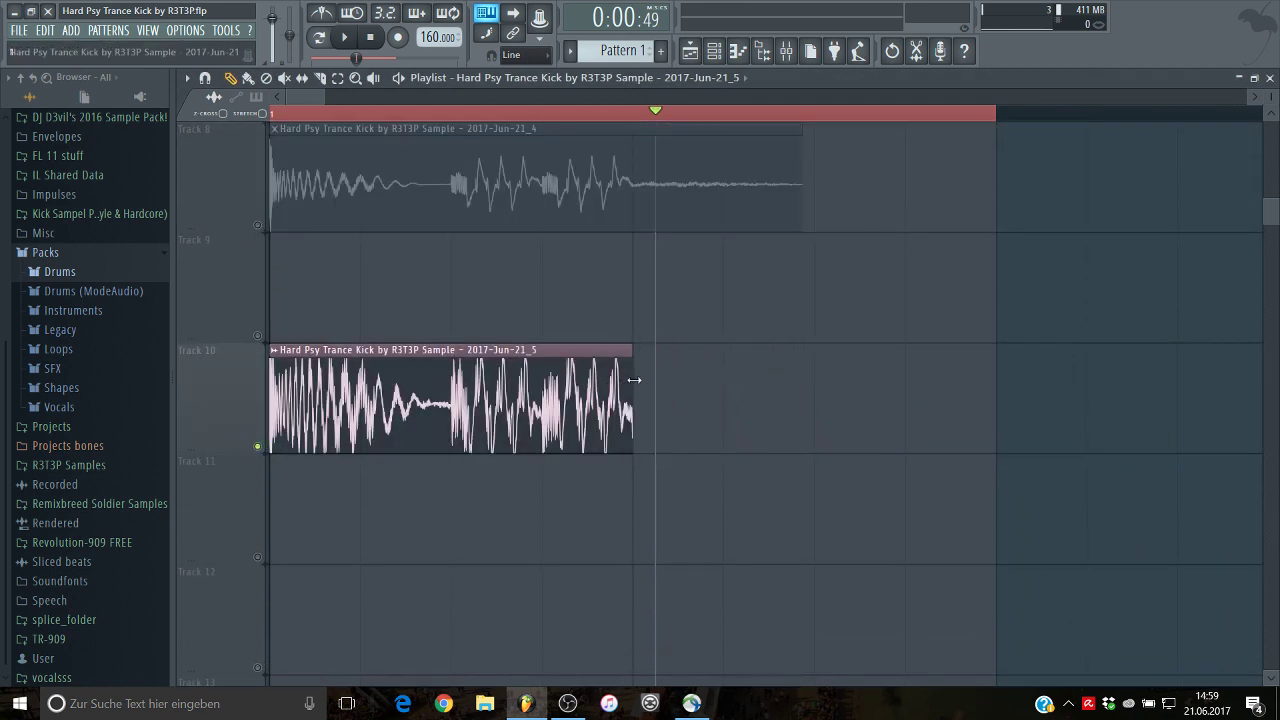
Step: Preview the shortened clip on track 10 and set the playlist's loop range to its one-beat length
click(360, 112)
key(space)
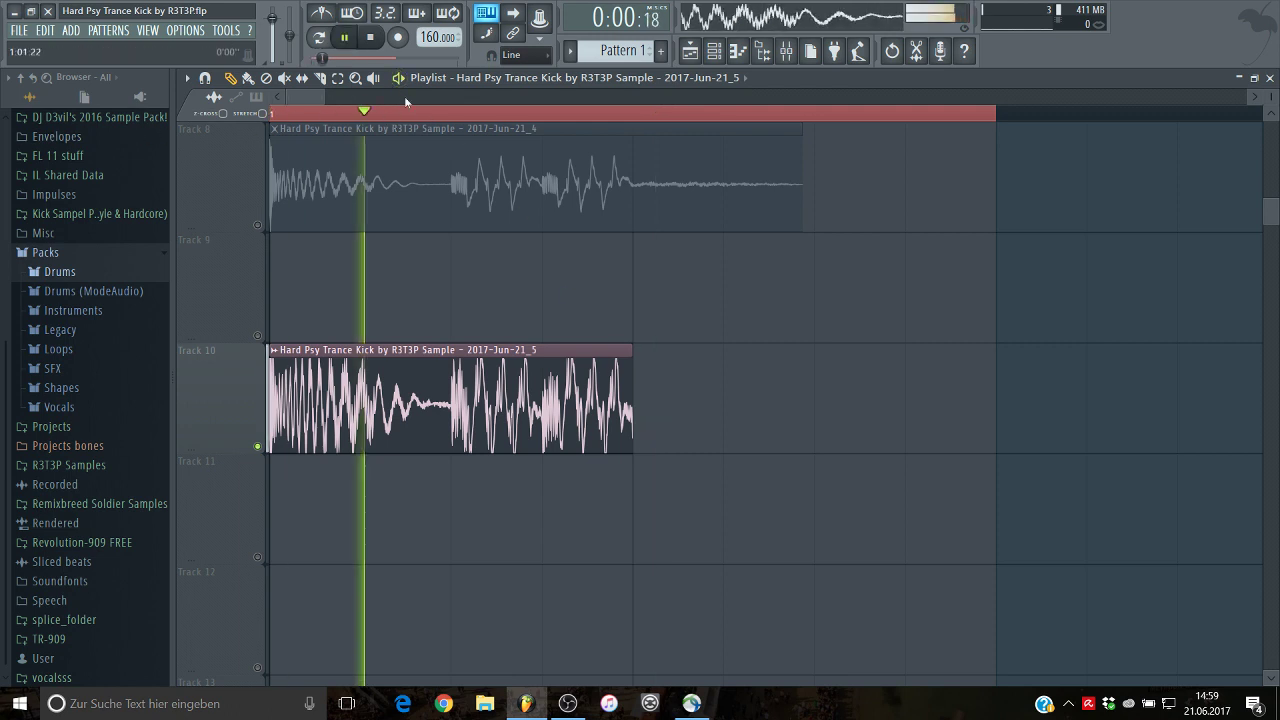
click(339, 80)
key(space)
drag(625, 118, 272, 120)
click(791, 403)
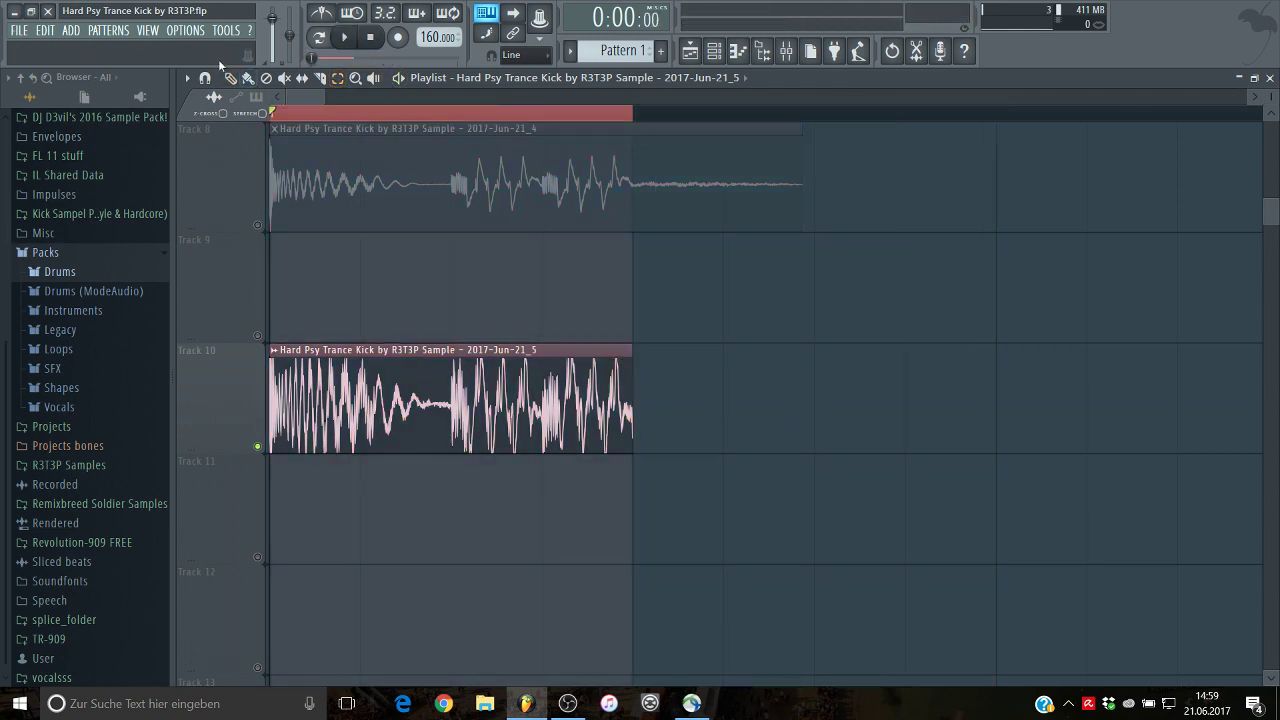
Step: Route the new kick clip to free mixer track 12, lower that track's volume slightly and start playback
double_click(382, 390)
key(ctrl+l)
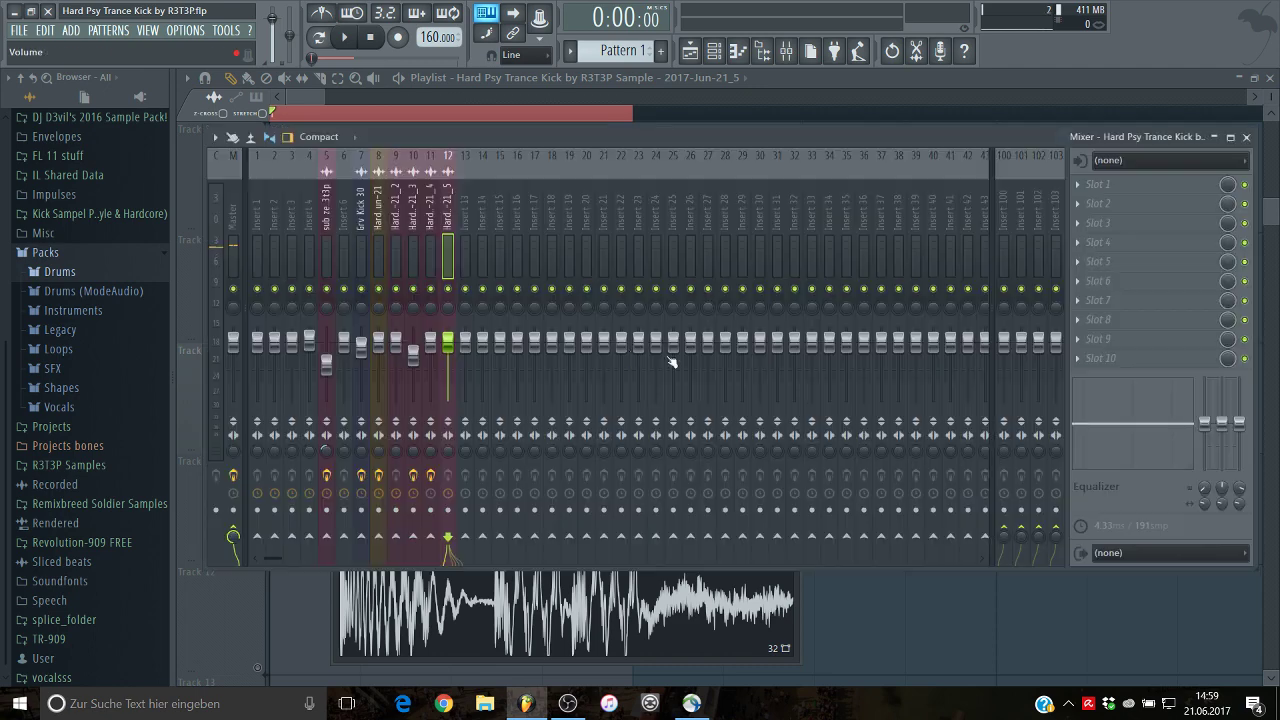
key(space)
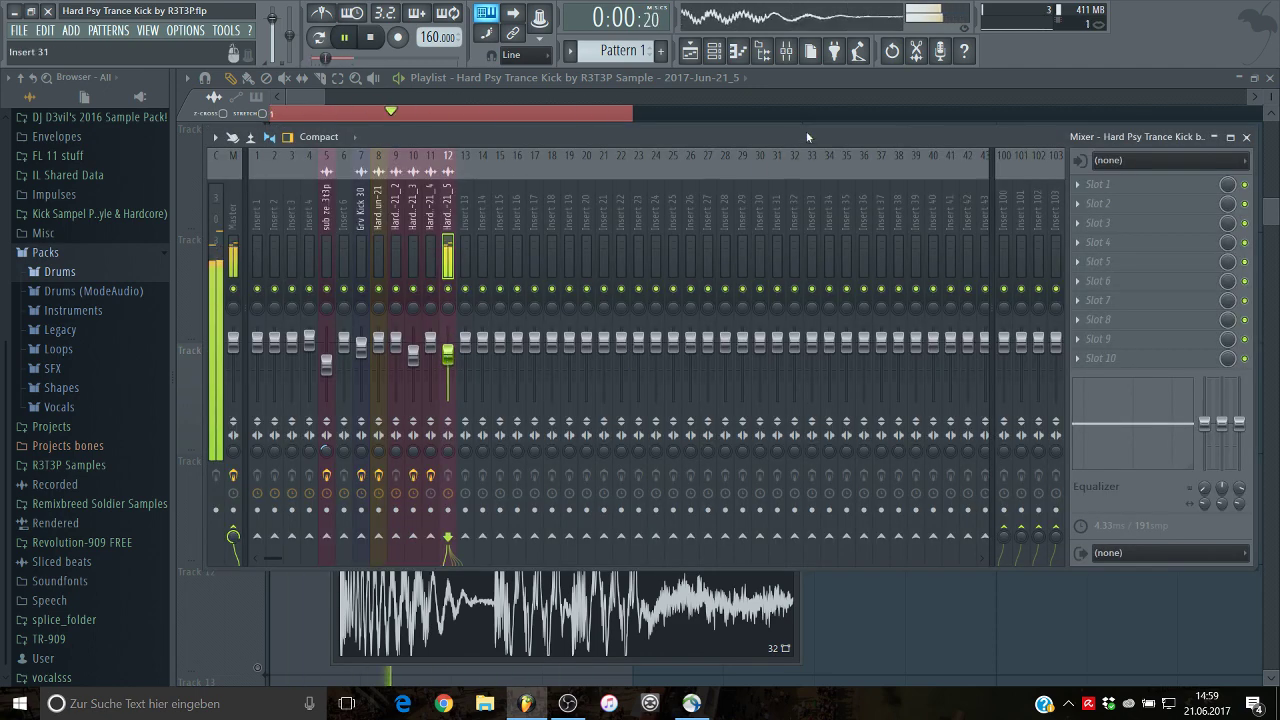
Step: Audition the earlier resample on track 8 and the raw kick on track 2 against the new resample, and solo track 10 again
click(833, 75)
scroll(413, 362, up, 2)
scroll(263, 440, up, 4)
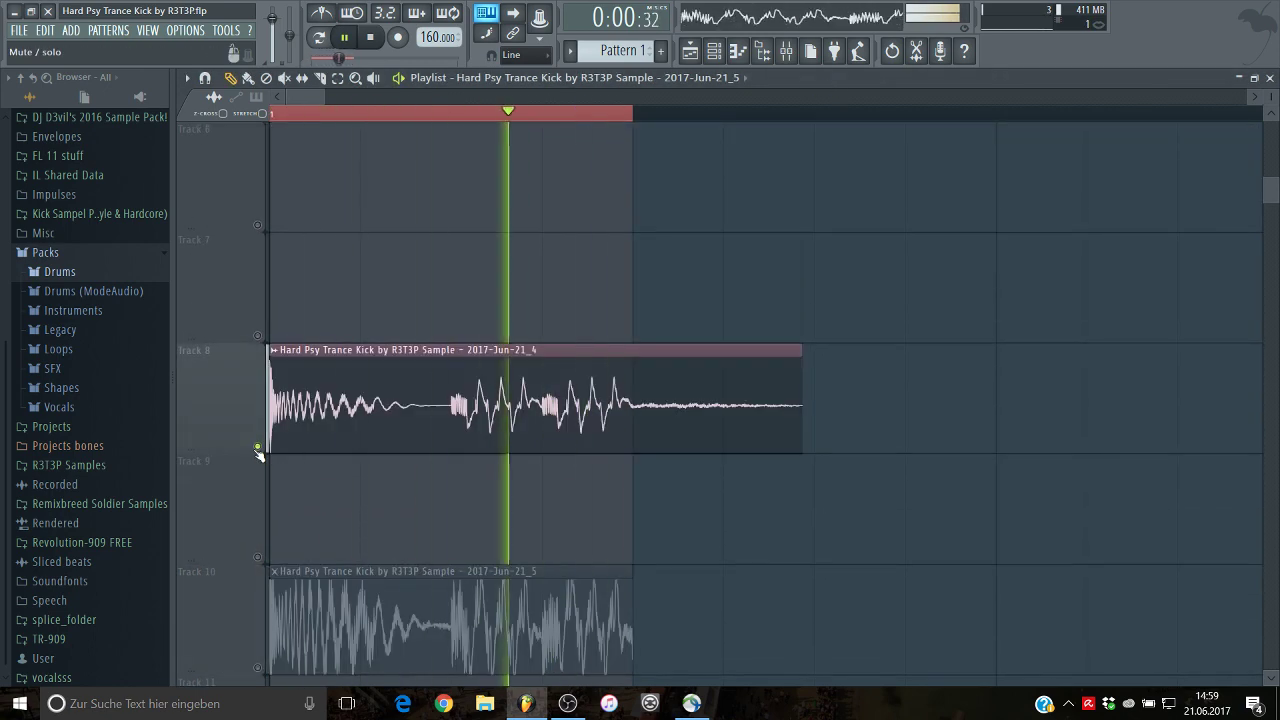
scroll(260, 319, up, 3)
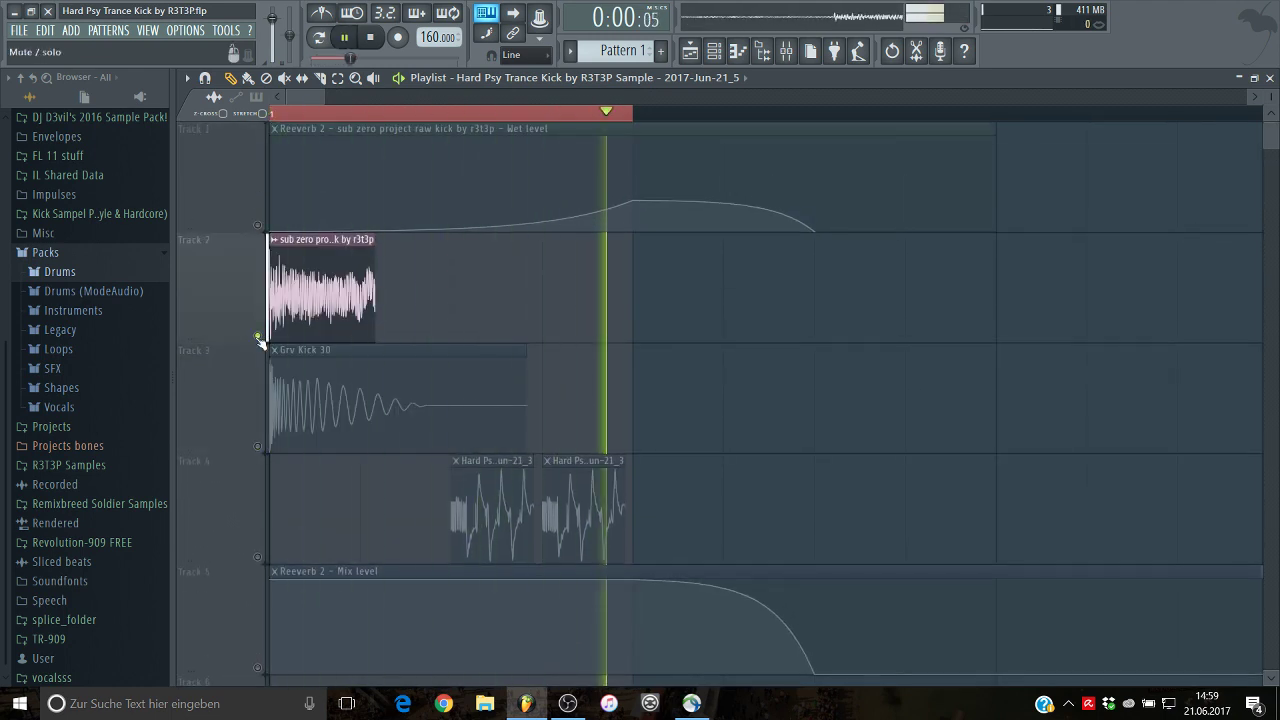
click(268, 228)
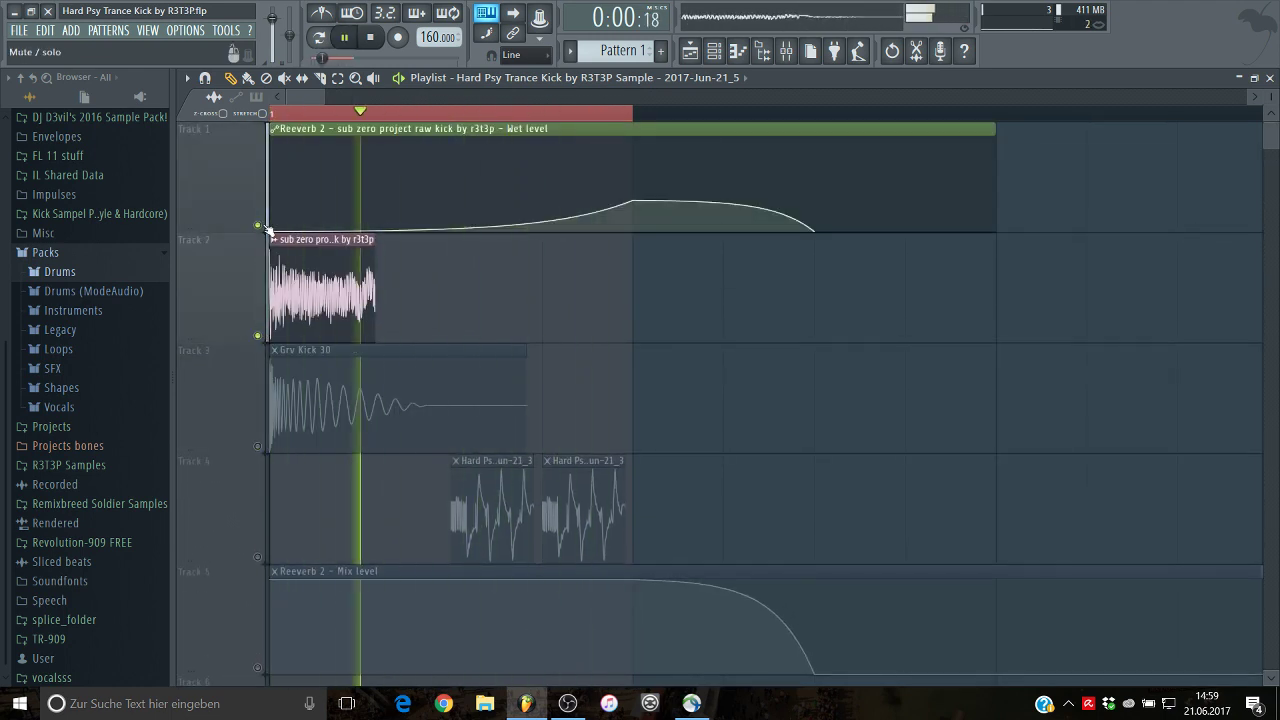
click(265, 226)
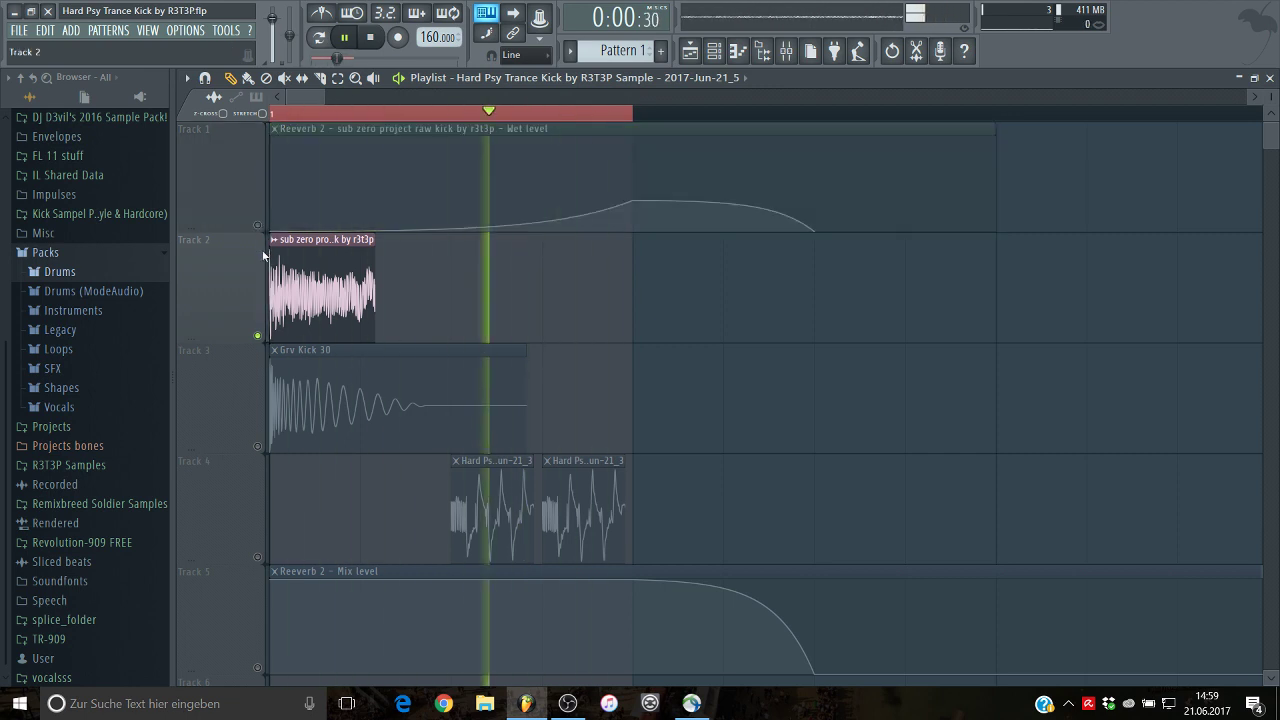
scroll(287, 357, down, 4)
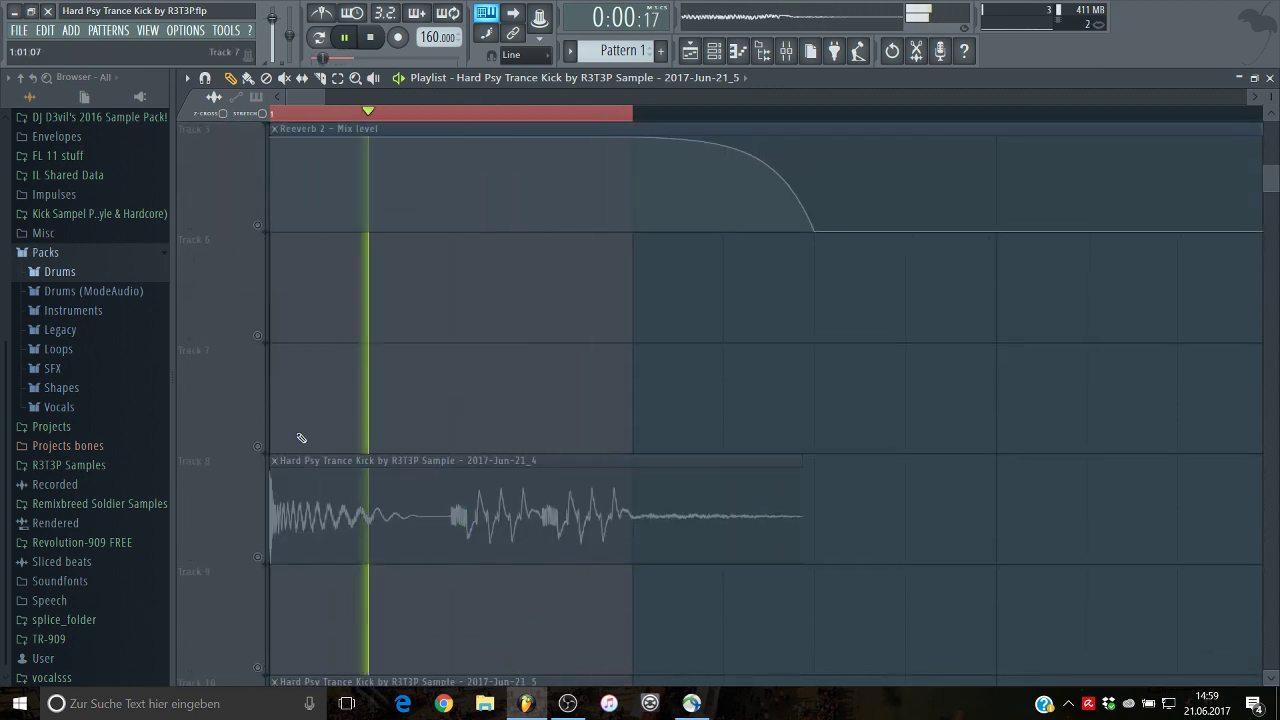
click(257, 557)
scroll(266, 544, down, 2)
right_click(260, 556)
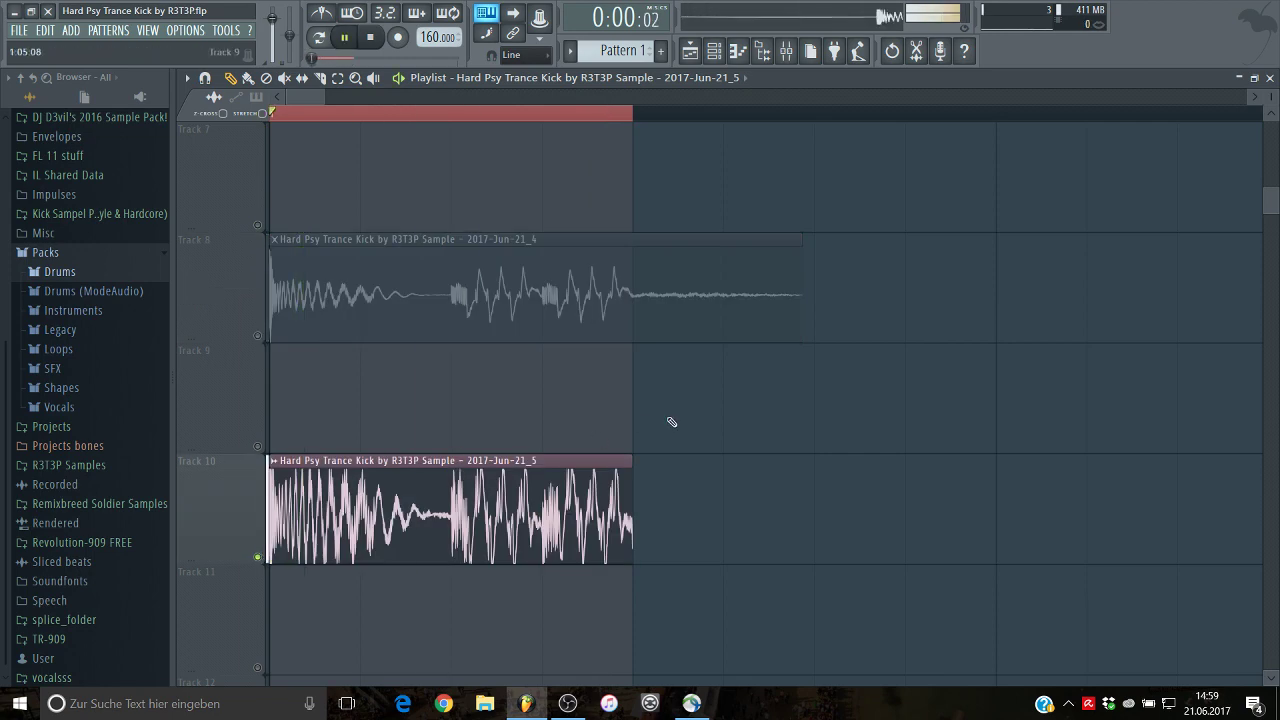
Step: Load Fruity parametric EQ 2 into slot 2 of the new kick's mixer track
key(F9)
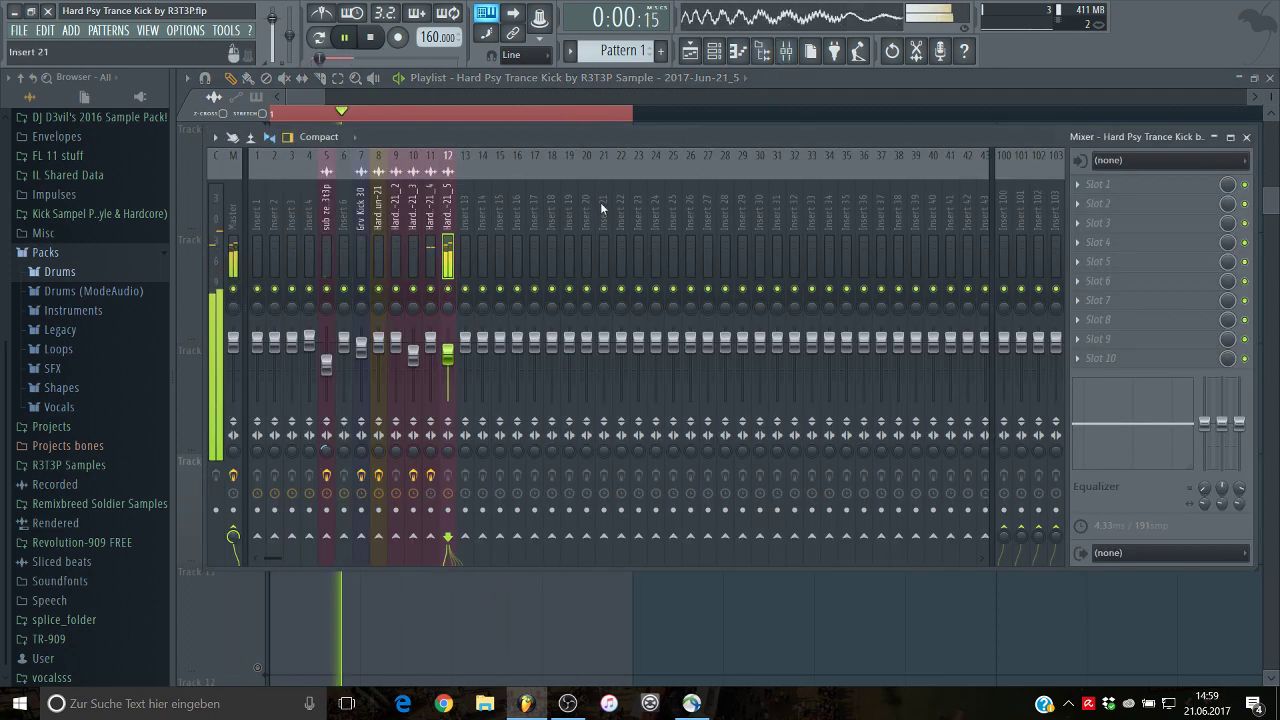
click(1140, 202)
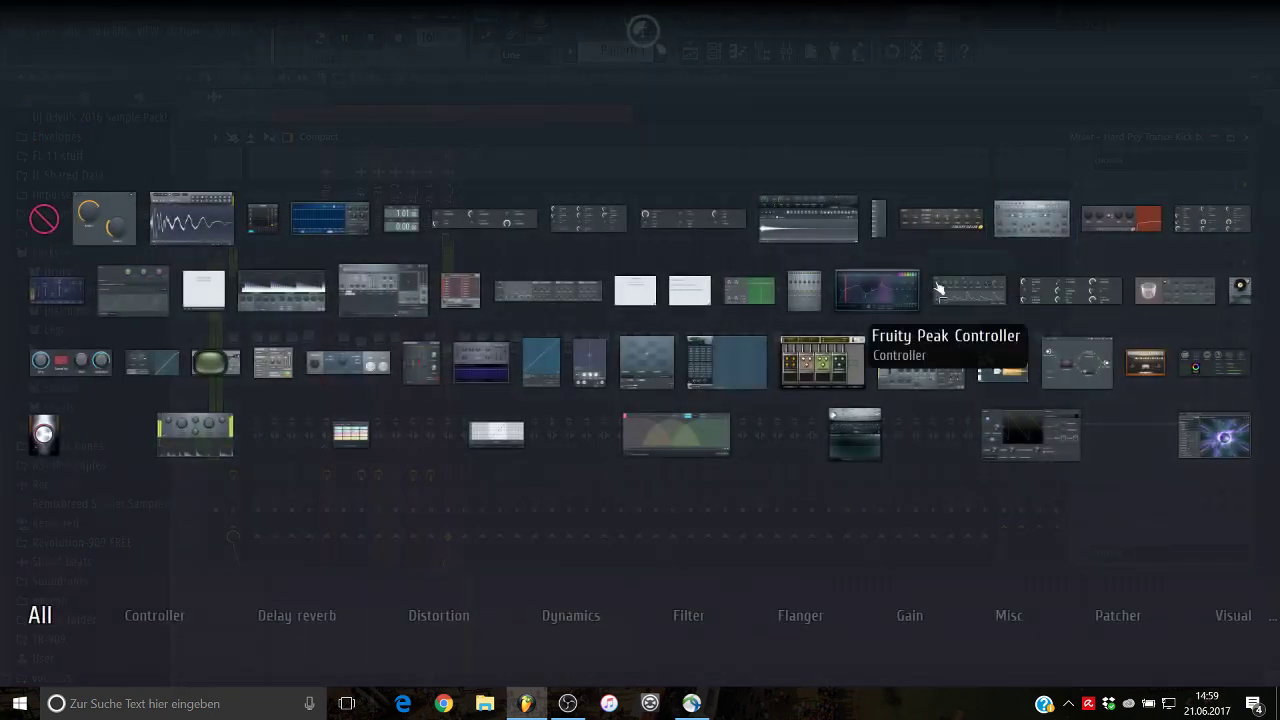
click(891, 285)
Step: Try adjusting the middle bands of the parametric EQ, reset the curve to flat and close the equalizer
drag(368, 313, 438, 316)
scroll(462, 256, up, 3)
right_click(428, 311)
click(459, 330)
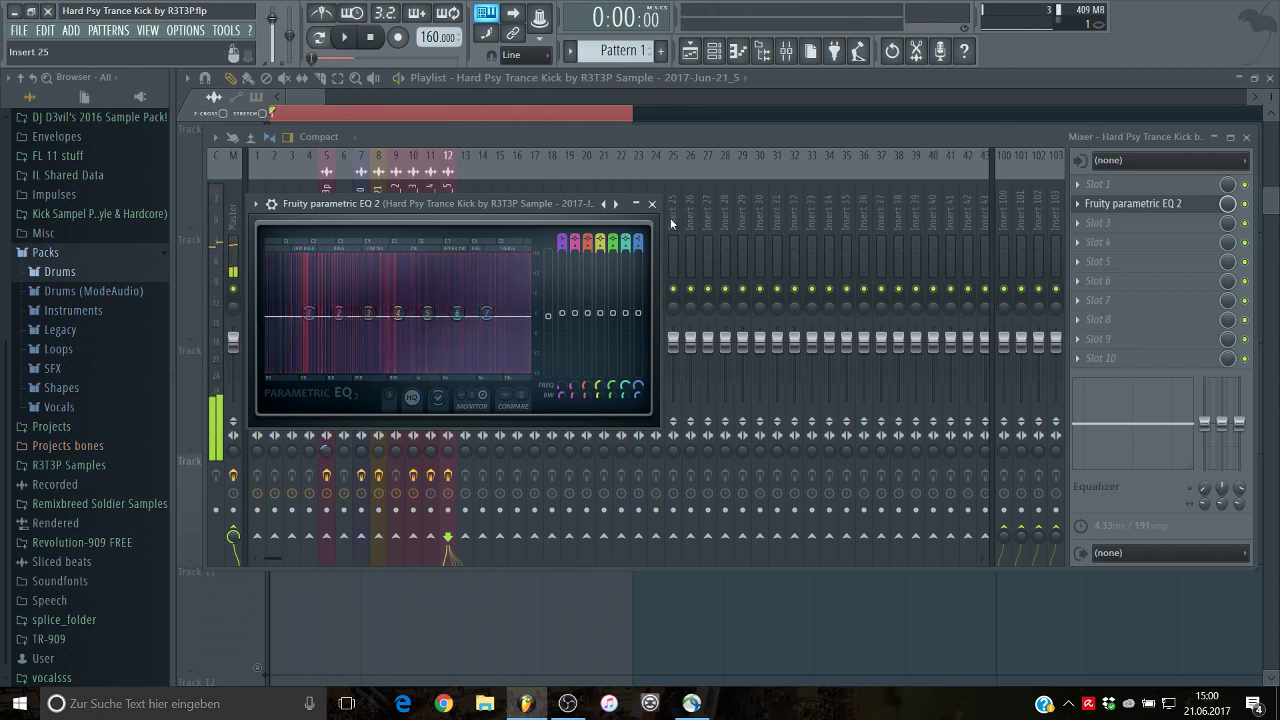
click(652, 204)
Step: Play the original layers together by enabling Grv Kick 30, the tail clips, the raw kick and its reverb wet-level automation
click(799, 106)
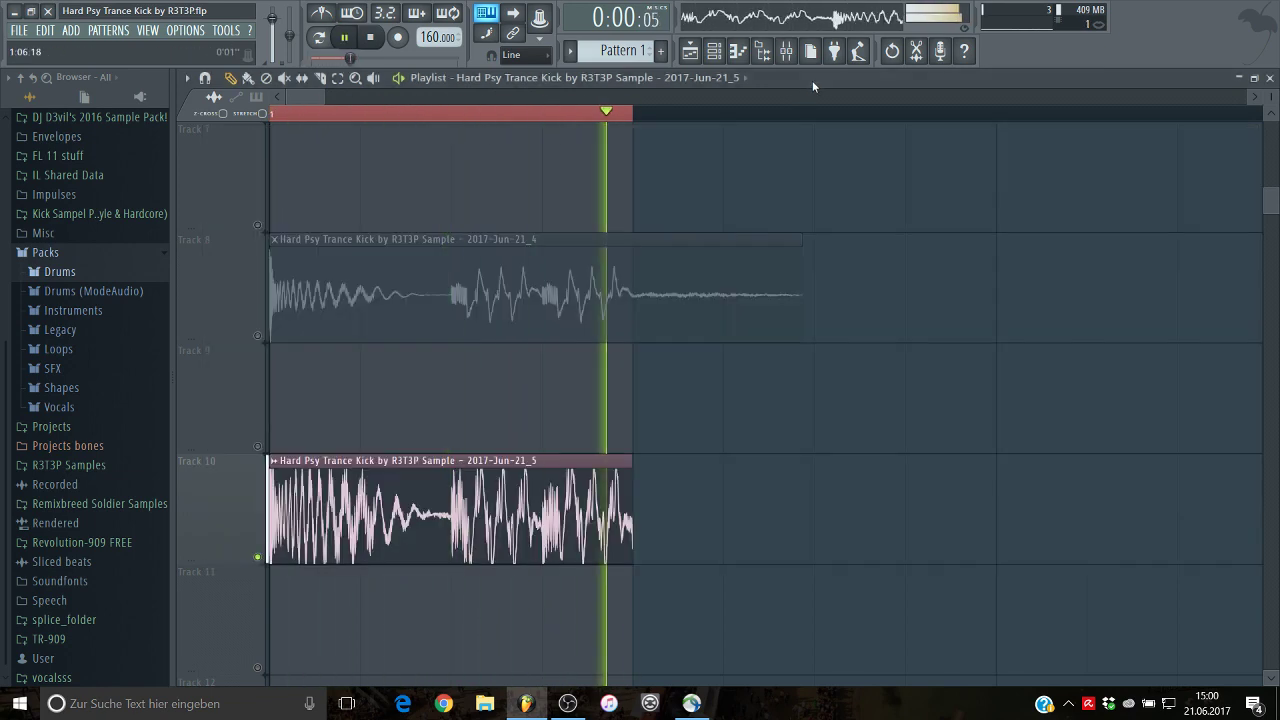
scroll(418, 402, up, 5)
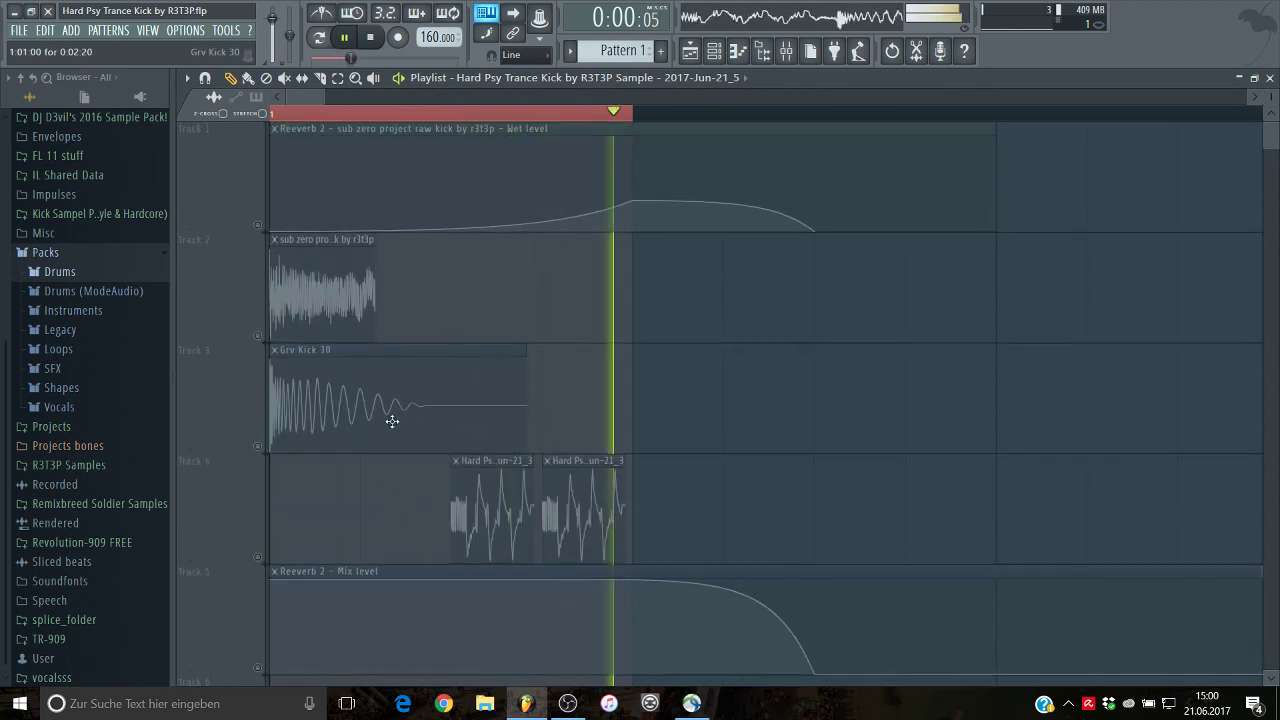
click(257, 447)
click(257, 557)
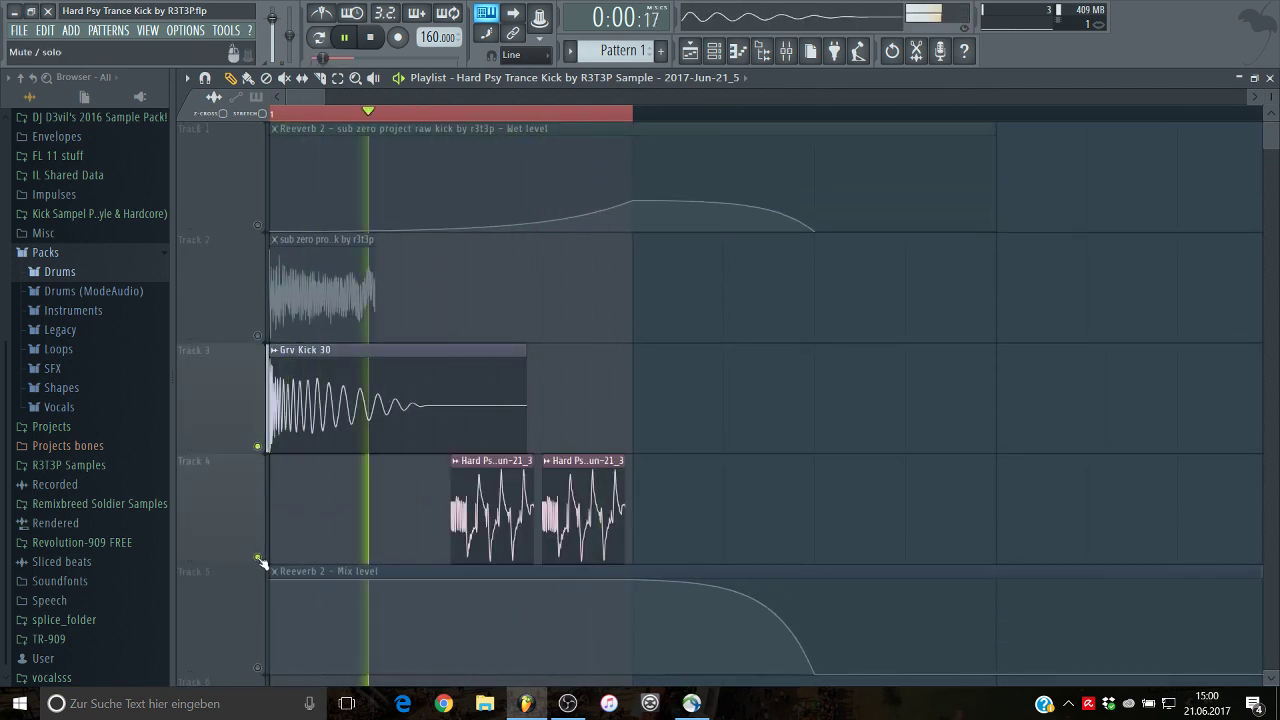
click(257, 336)
click(257, 226)
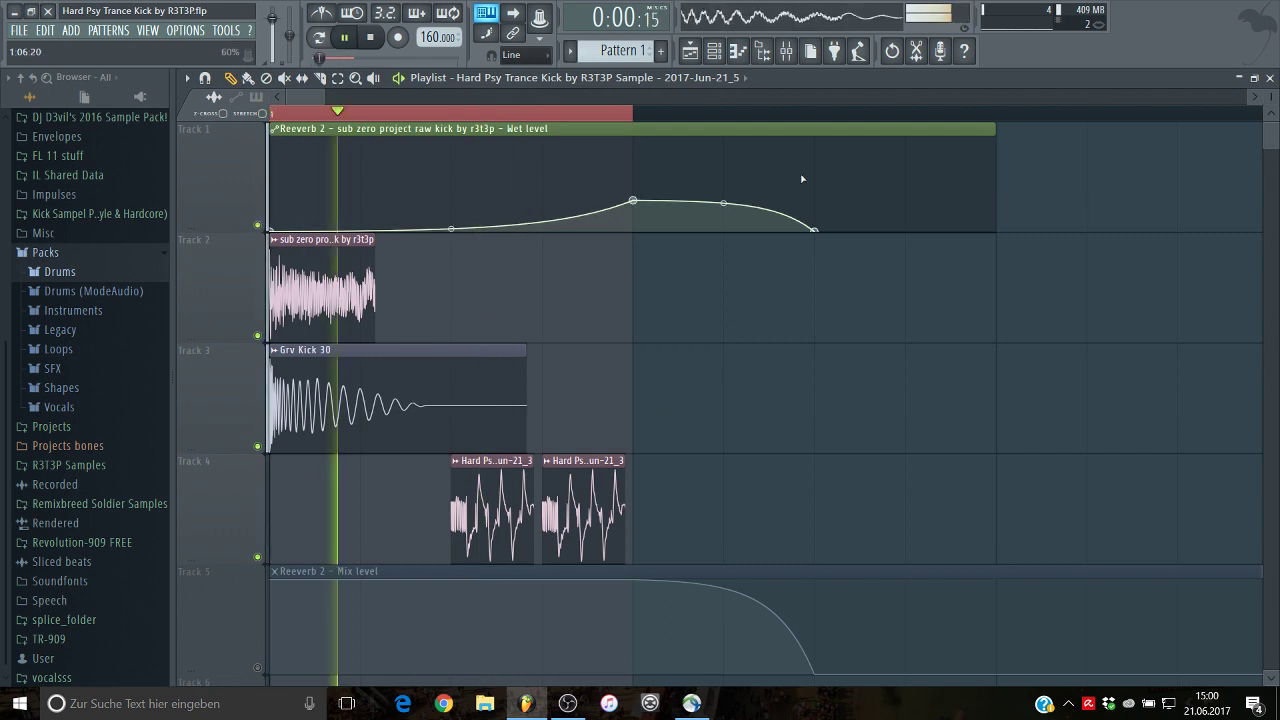
Step: Solo the raw kick's mixer track, compare it with Fruity Reeverb 2 bypassed and enabled, and restore the full mix
click(787, 52)
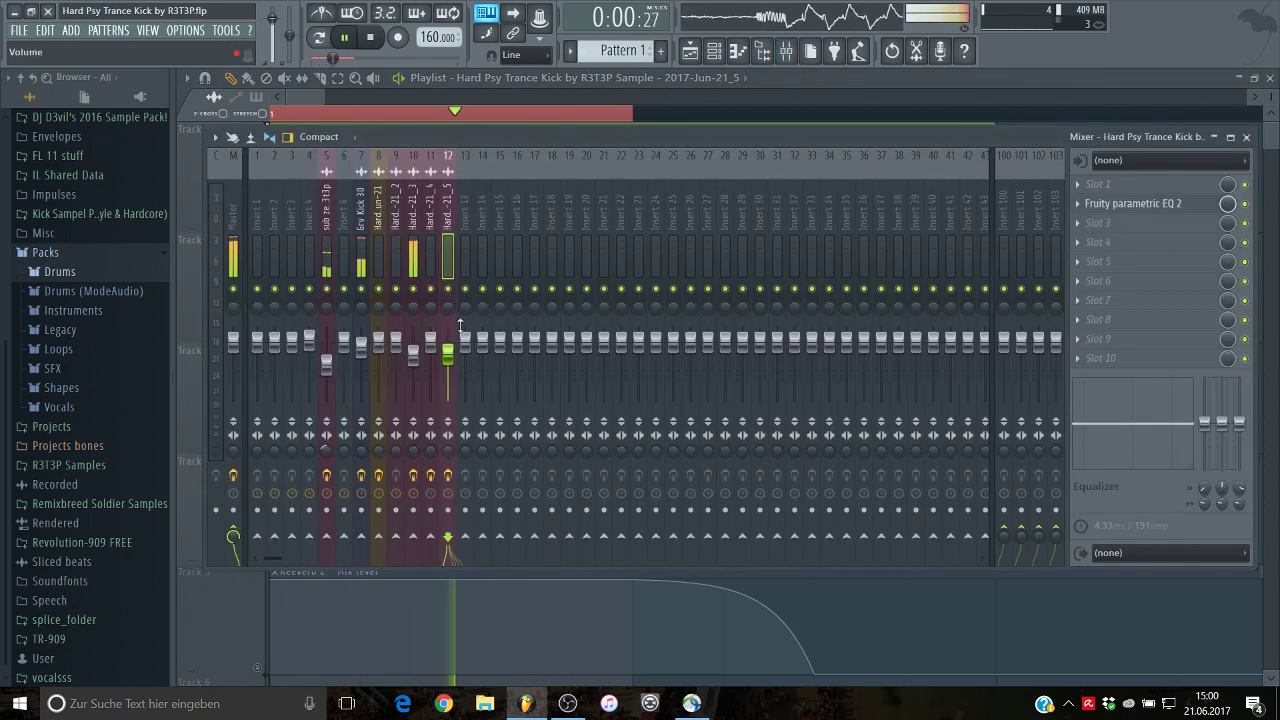
click(409, 260)
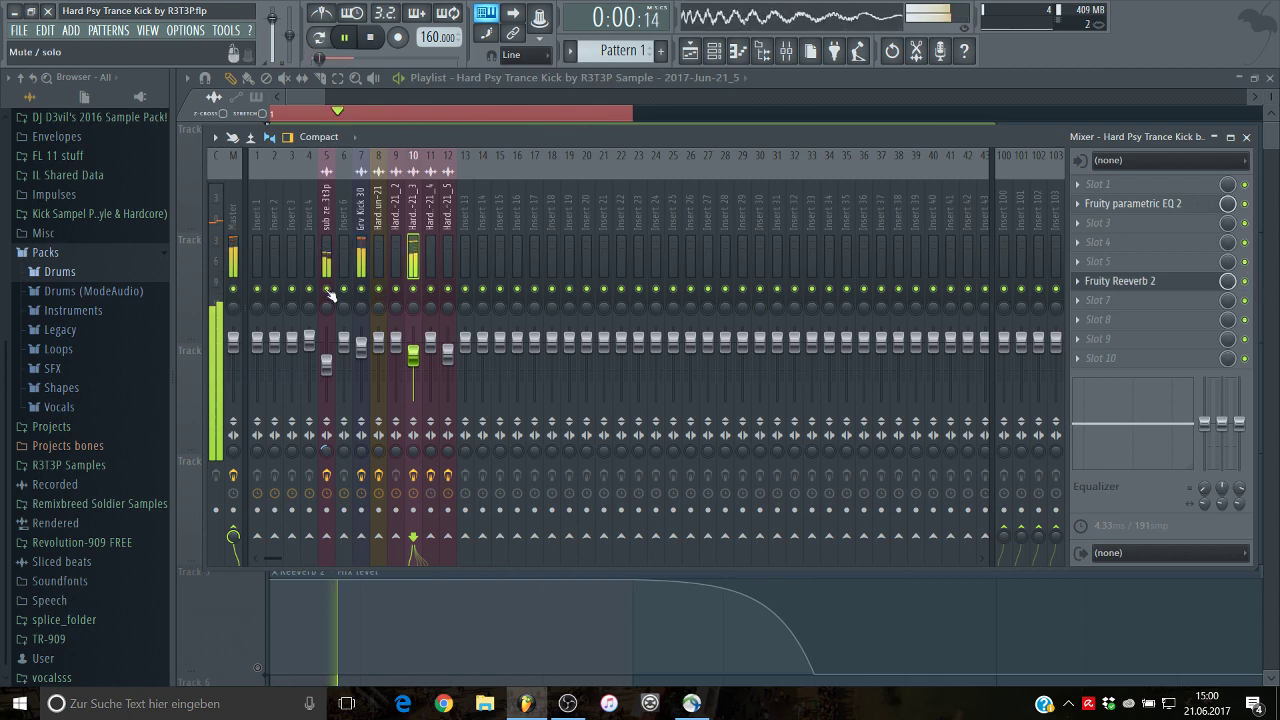
click(328, 296)
click(1153, 301)
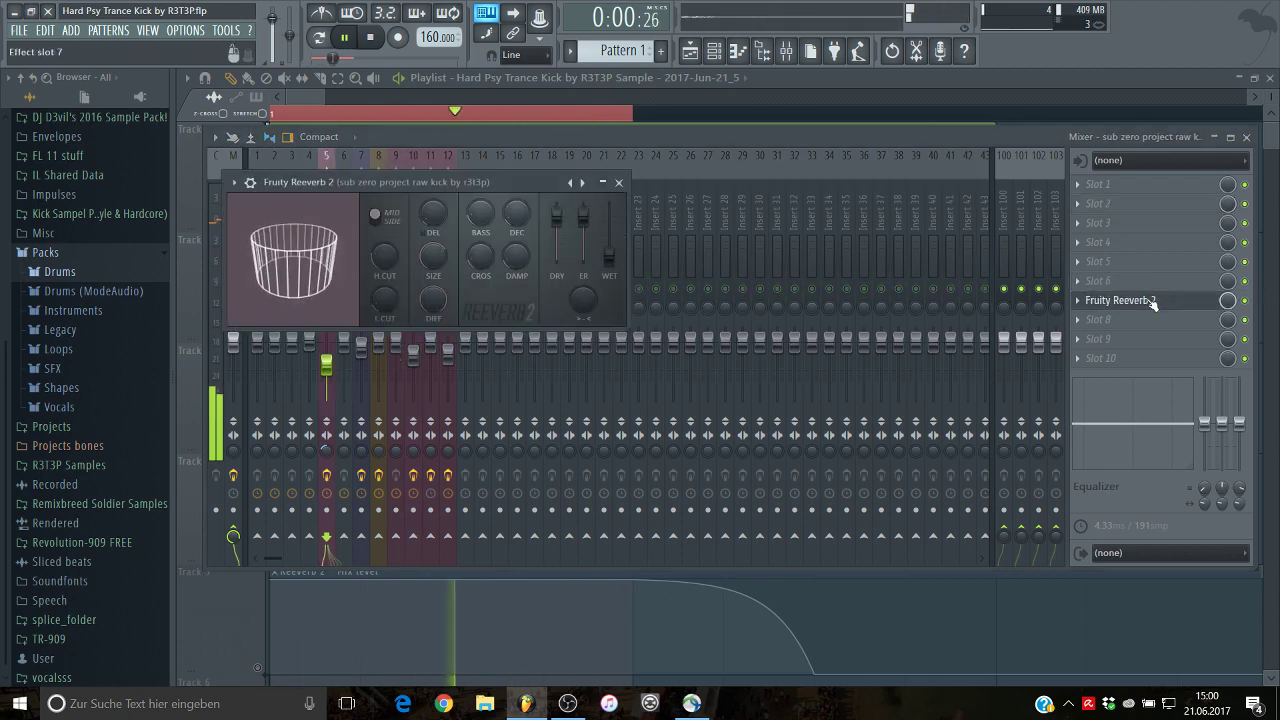
click(619, 182)
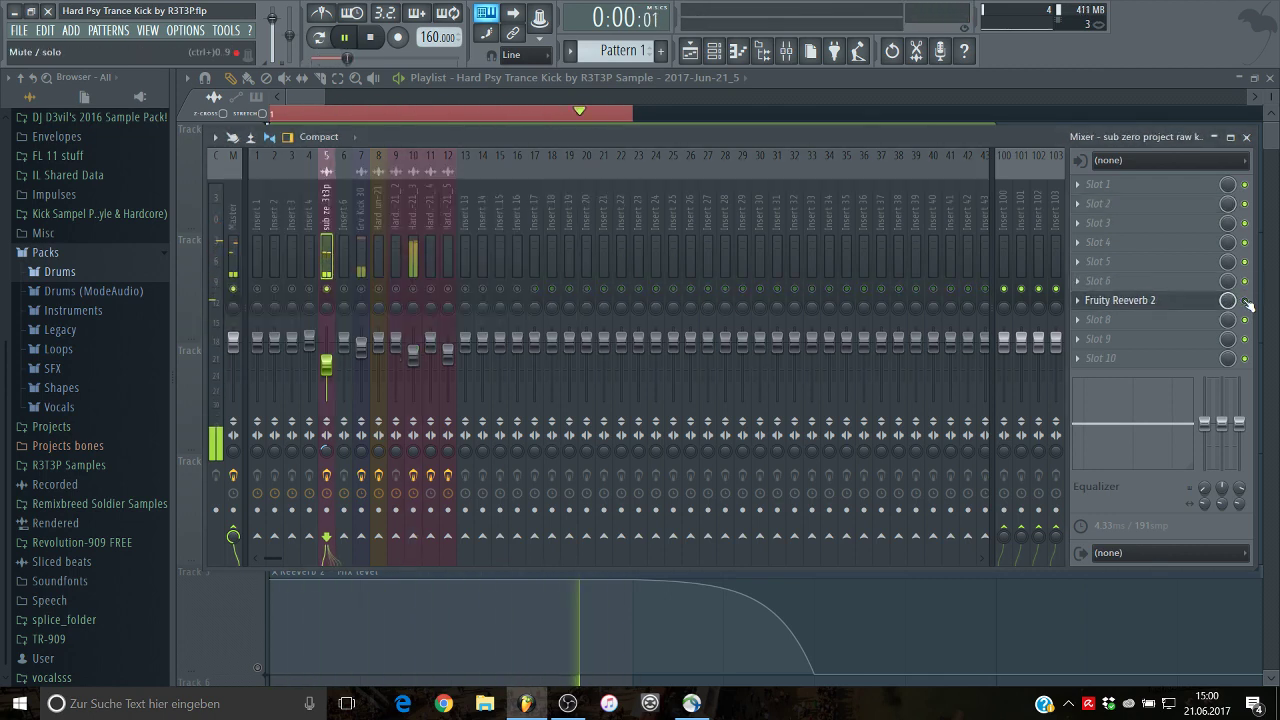
right_click(327, 292)
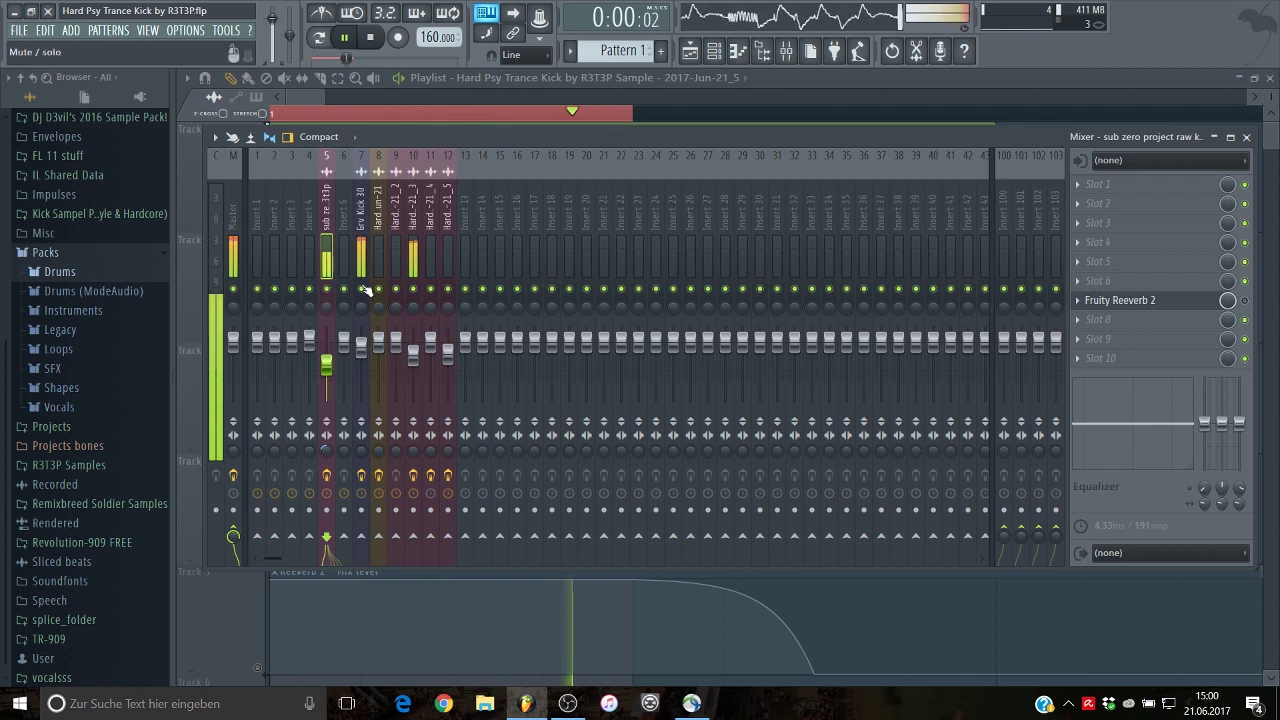
click(1183, 305)
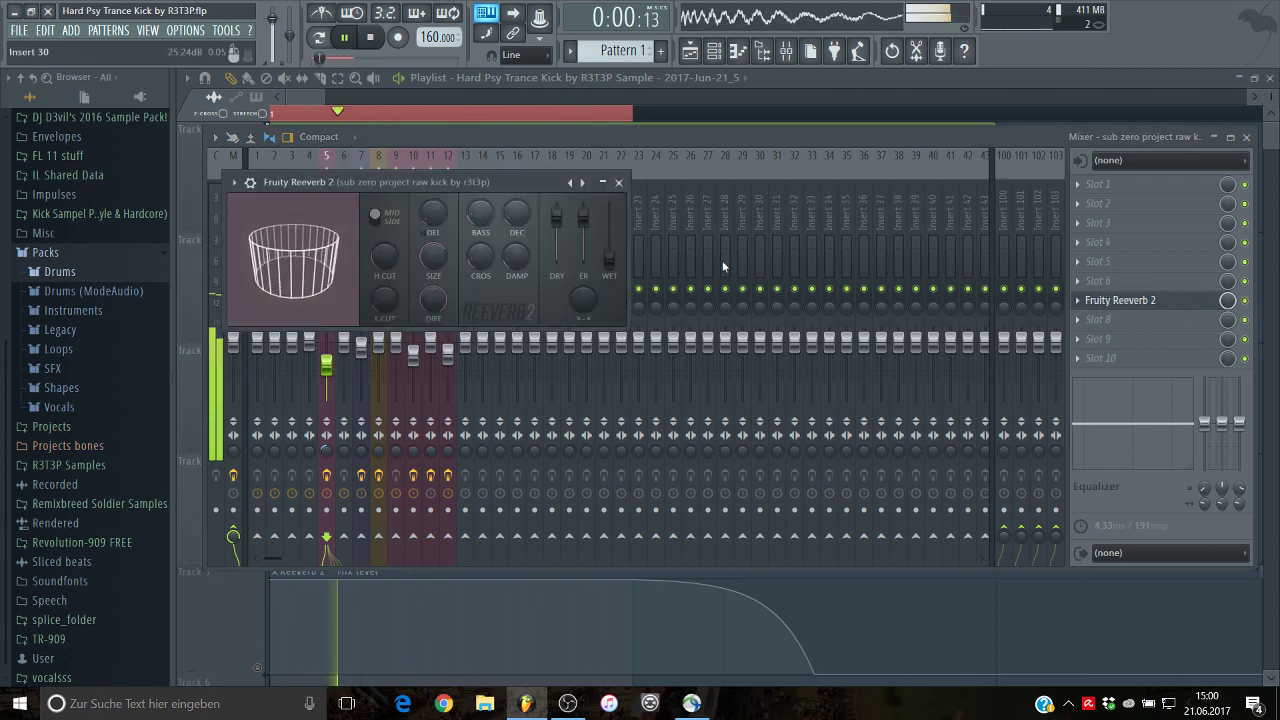
click(618, 182)
key(space)
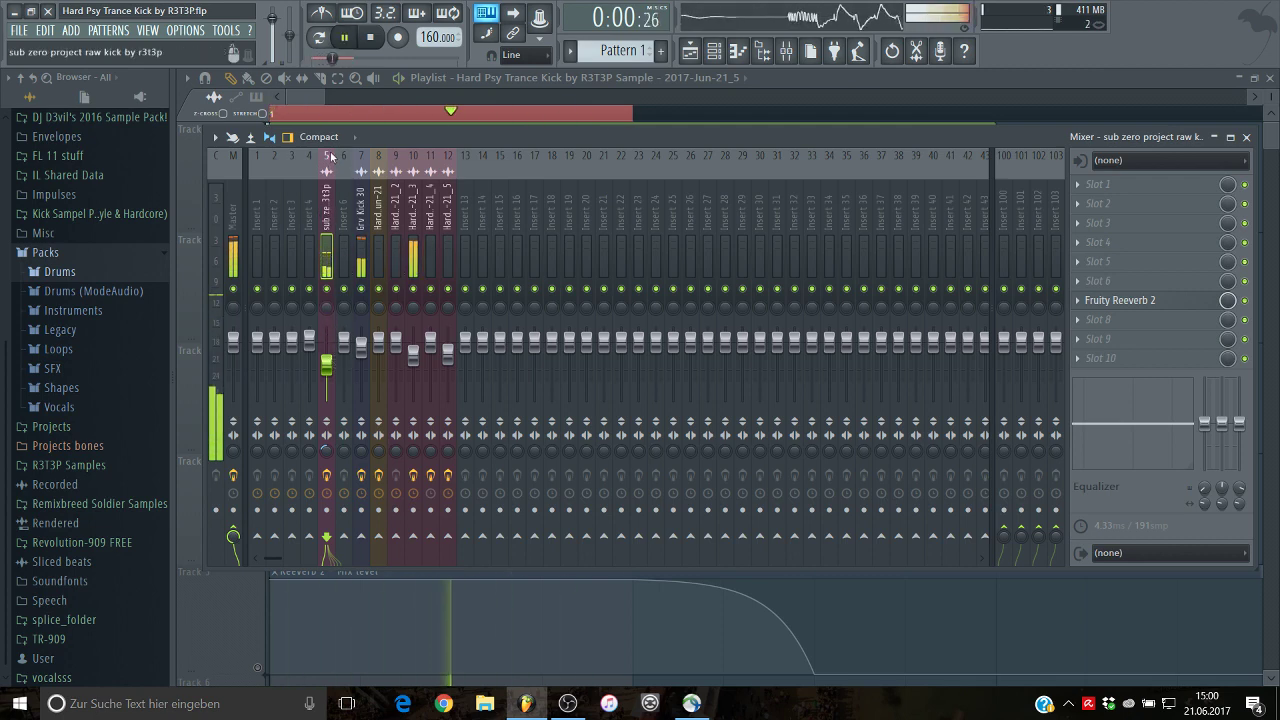
Step: Play the resampled kick clip on Track 10 alone, then stop playback and return to the original layers
click(329, 107)
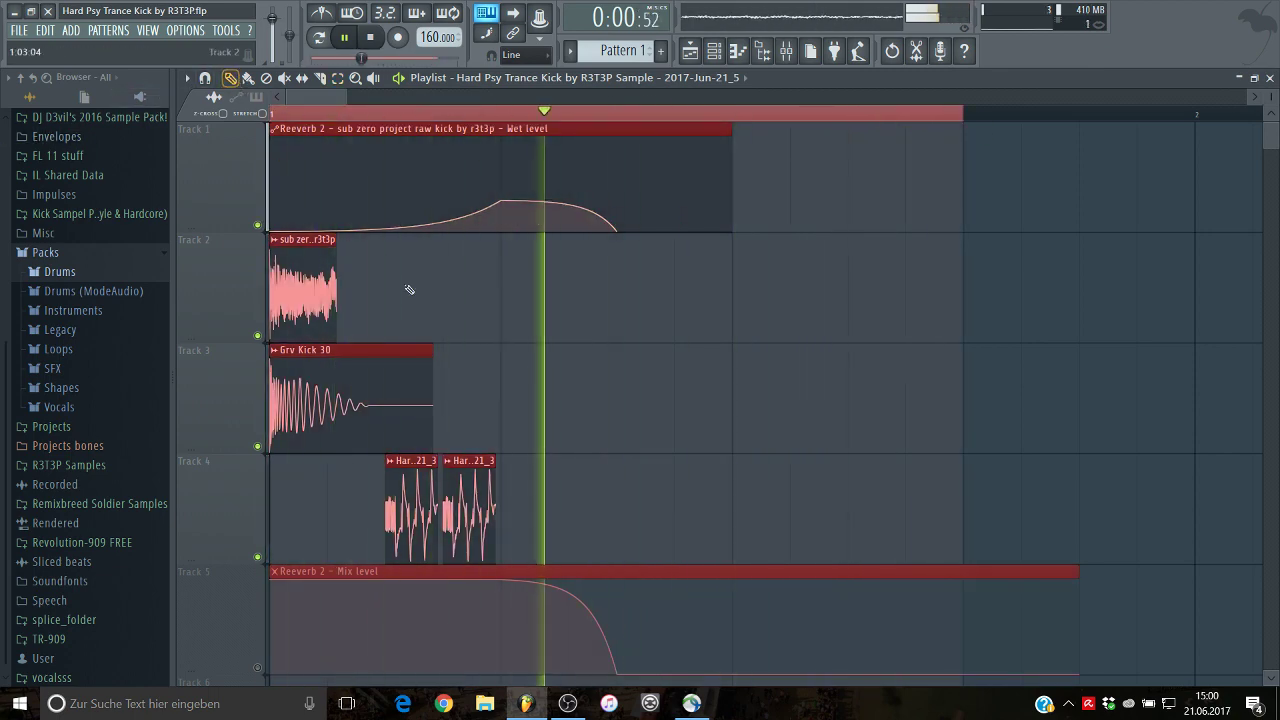
scroll(595, 379, down, 6)
scroll(595, 379, down, 3)
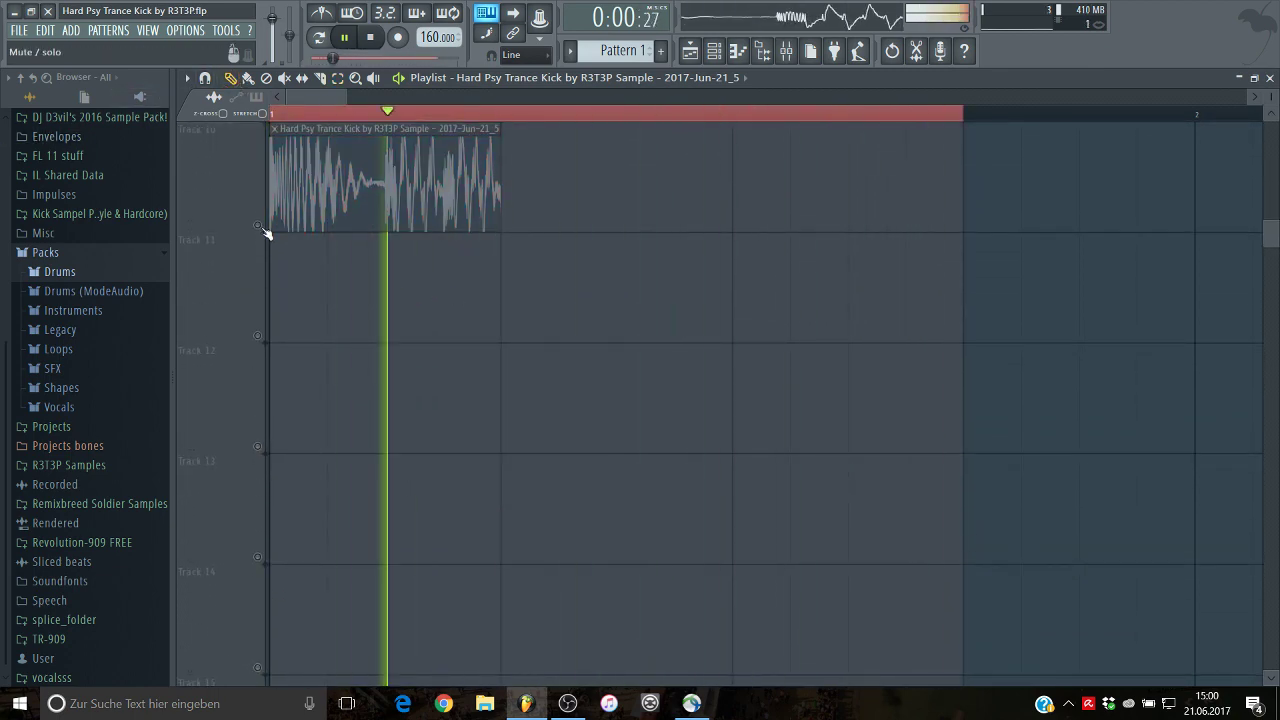
scroll(276, 225, up, 2)
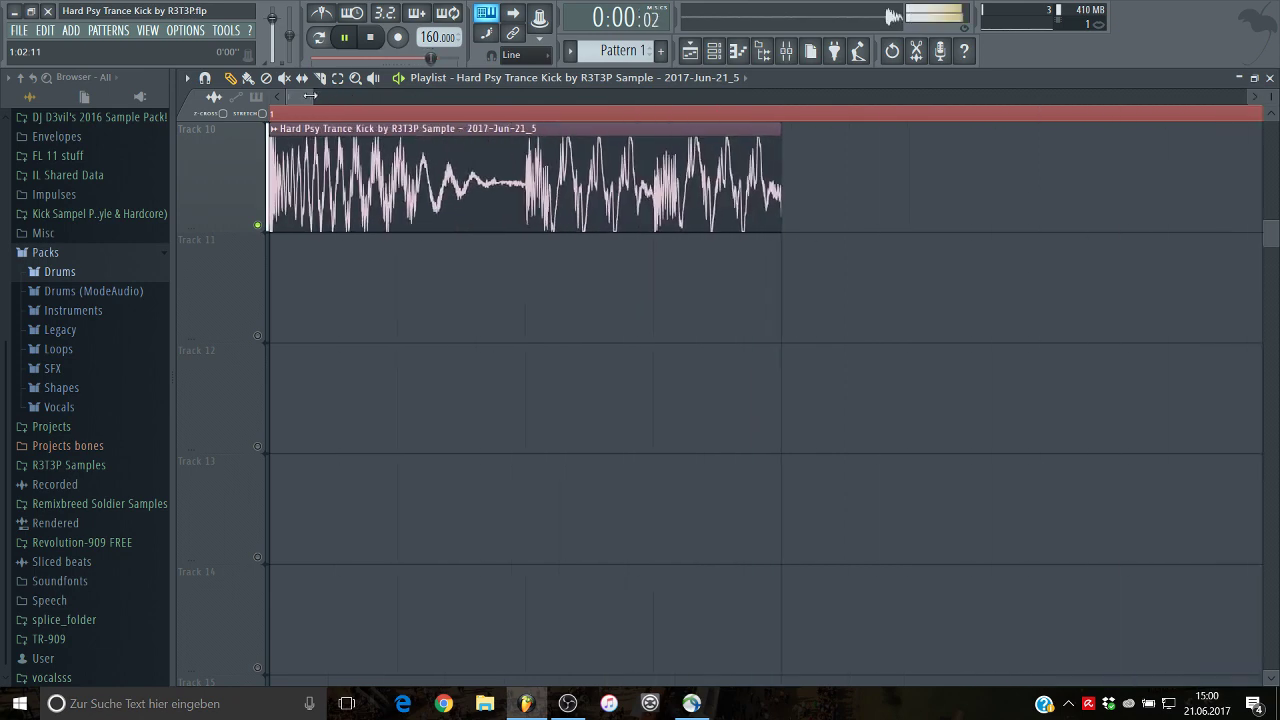
scroll(349, 206, up, 3)
scroll(349, 206, up, 6)
key(space)
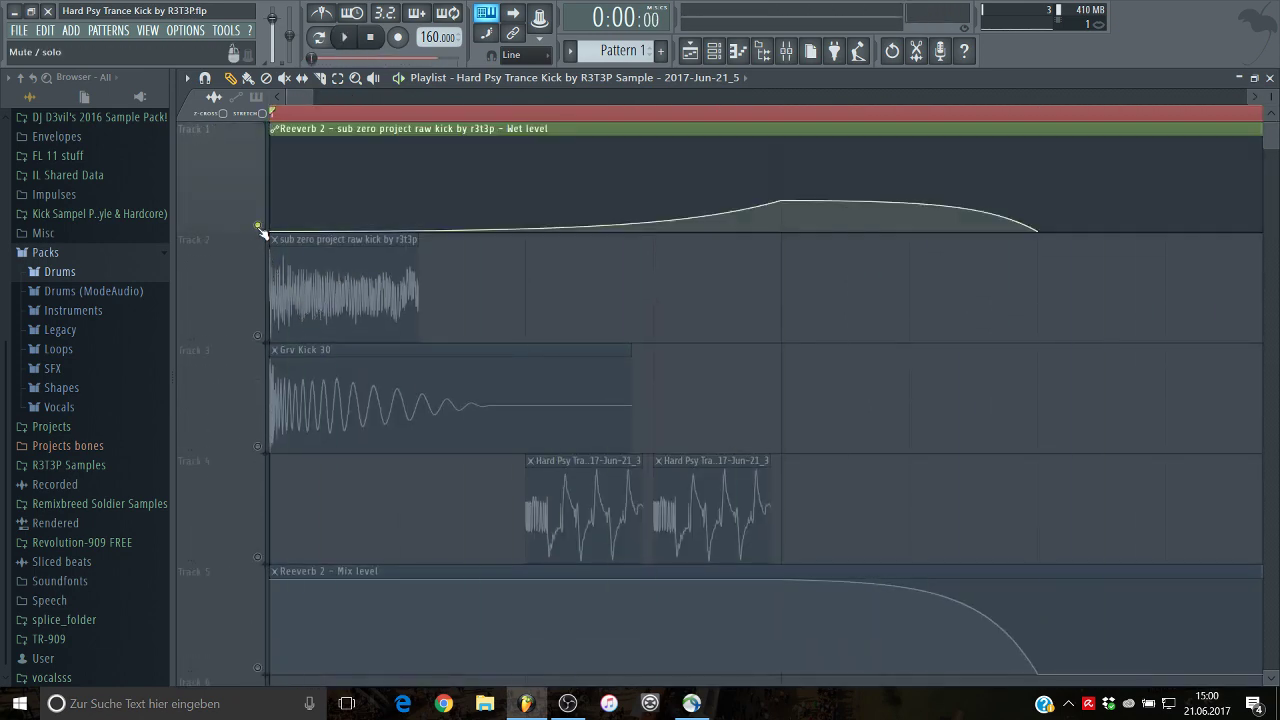
Step: Enable only Grv Kick 30, the two tail clips and the Reeverb 2 mix-level automation, and play them together
click(253, 318)
scroll(259, 459, down, 2)
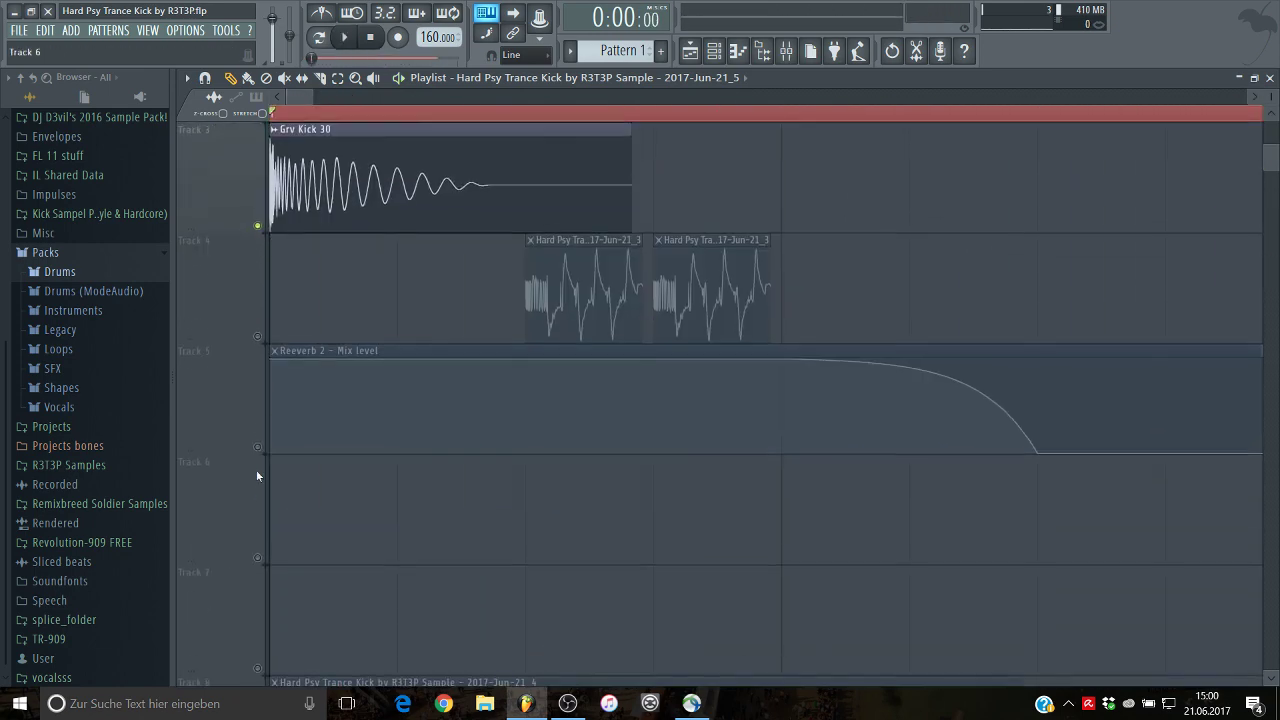
click(262, 443)
key(space)
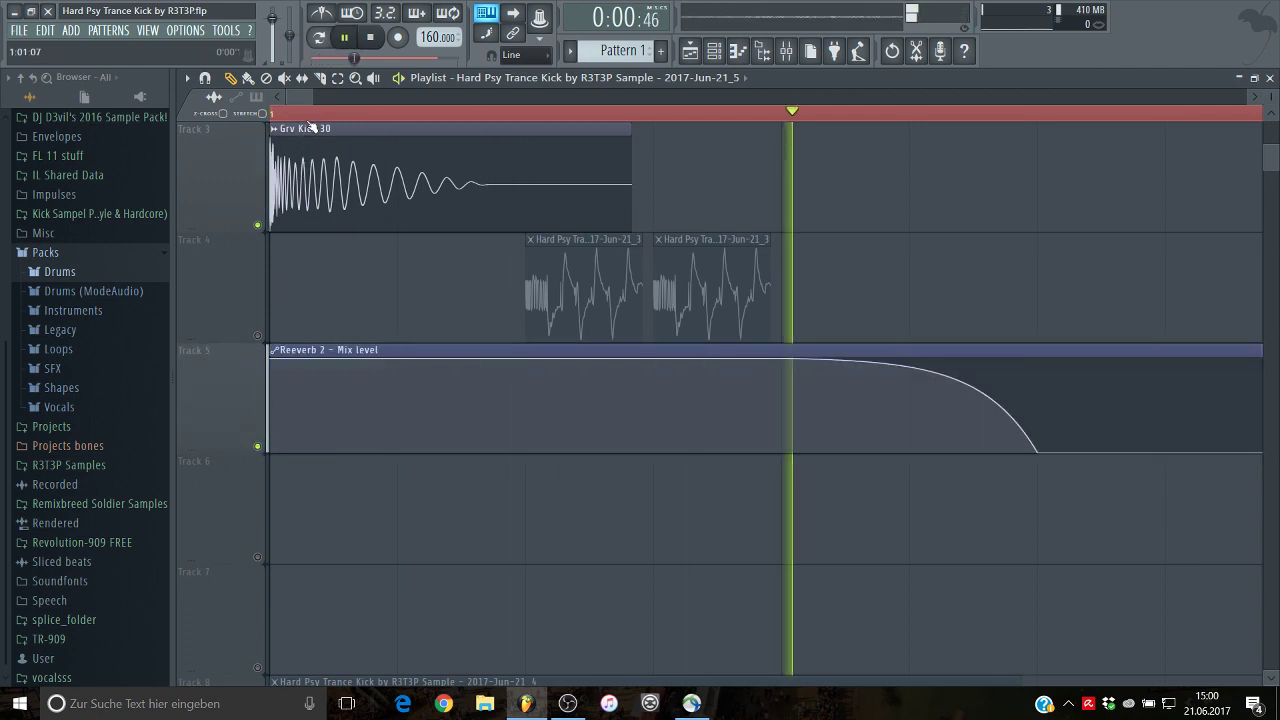
click(260, 335)
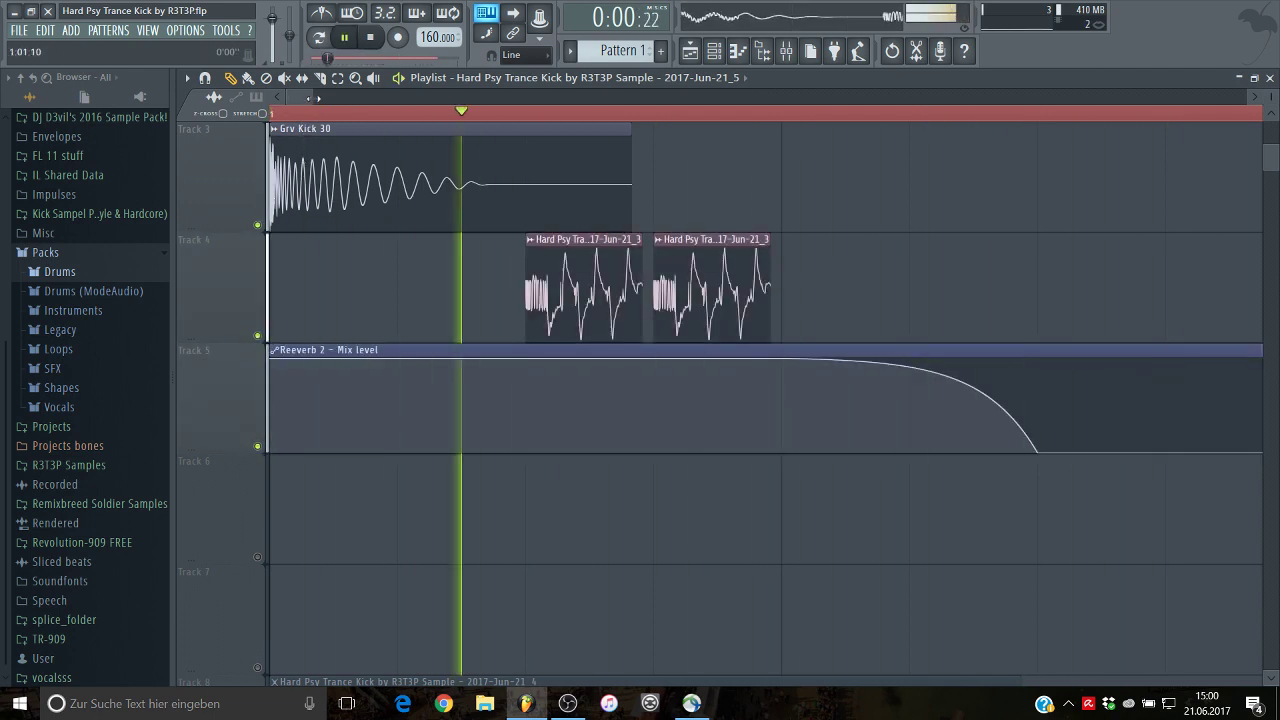
Step: Solo the raw kick's mixer track for a short check and restore the full mix
key(F9)
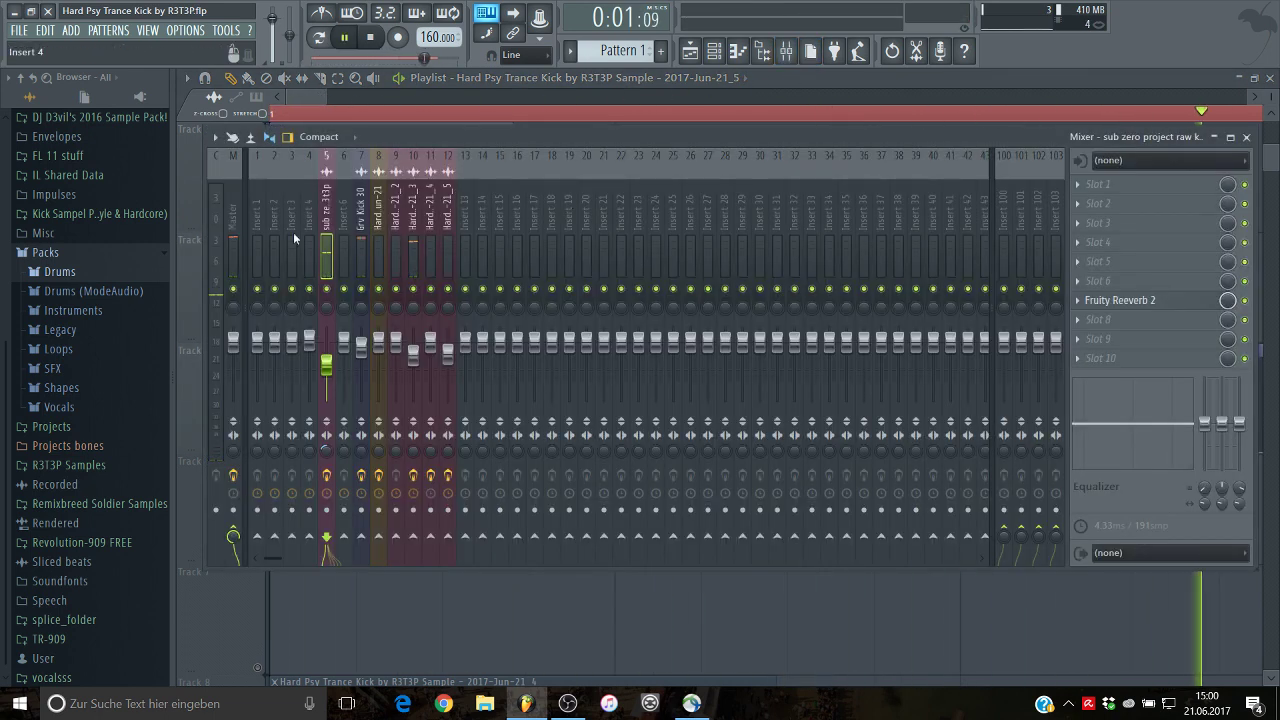
right_click(334, 290)
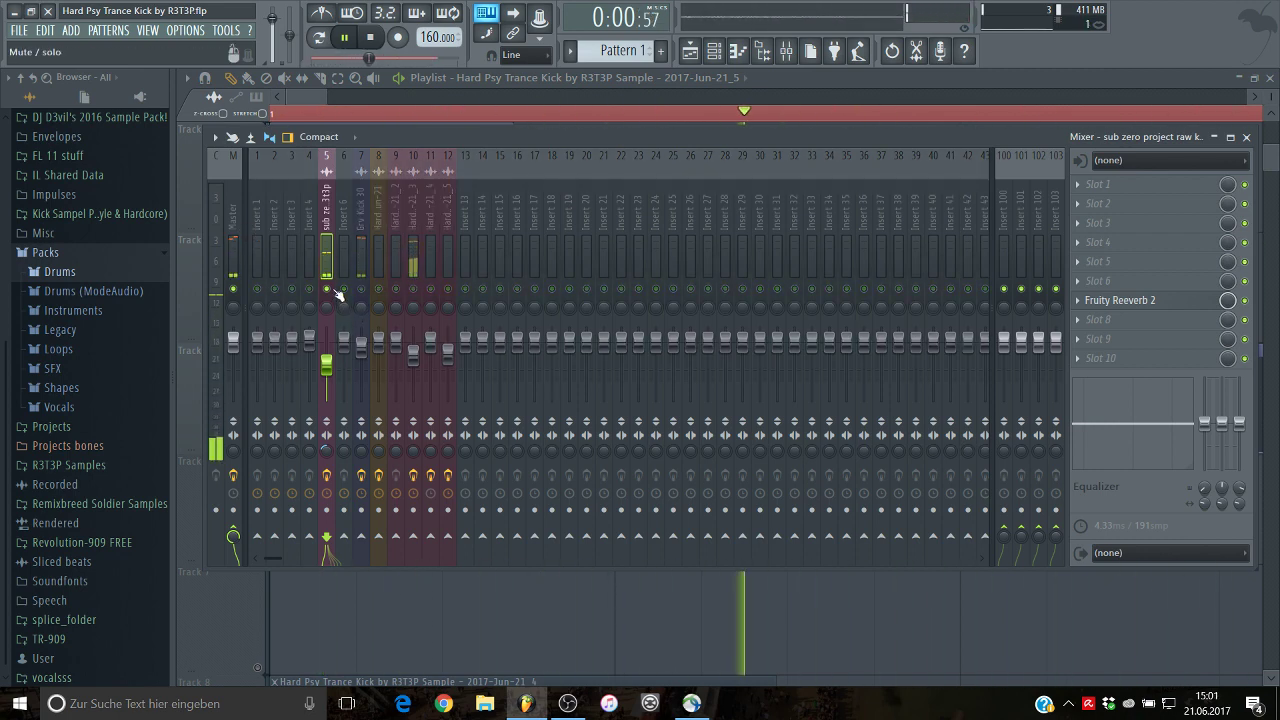
right_click(336, 291)
Step: Start a new sample in the master track's Edison and record the layered kick
click(230, 236)
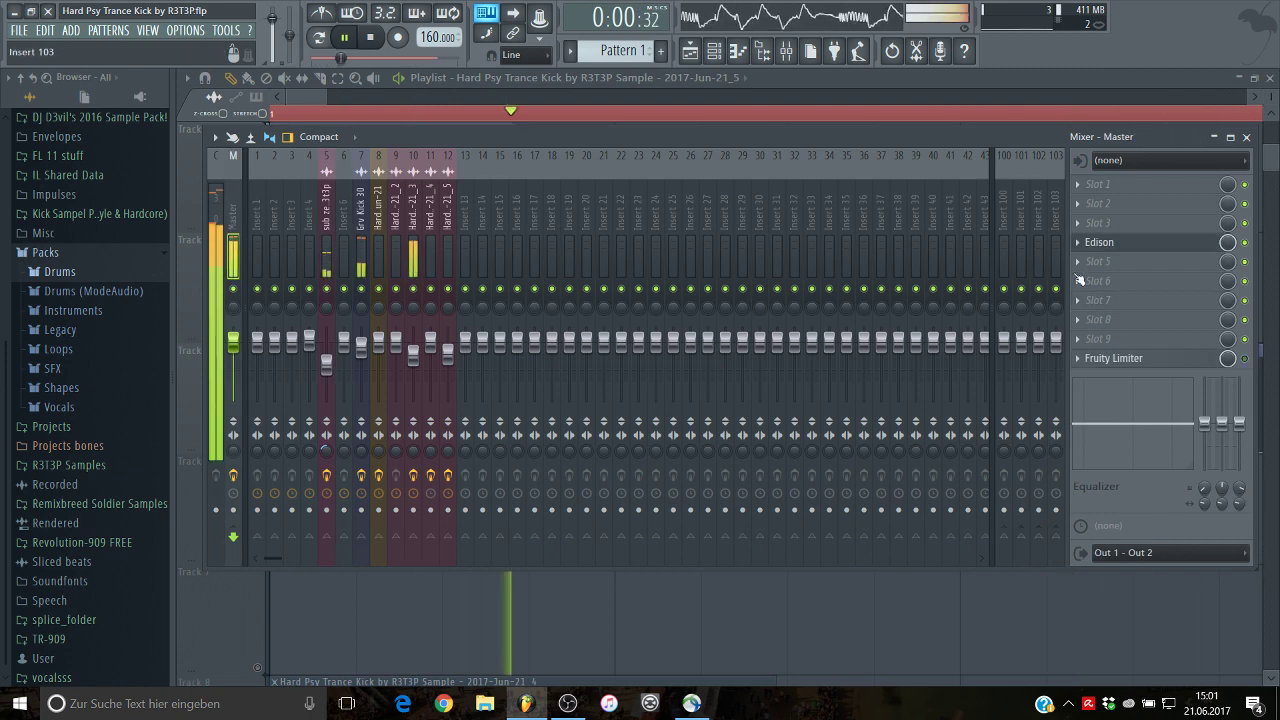
key(ctrl+e)
click(320, 318)
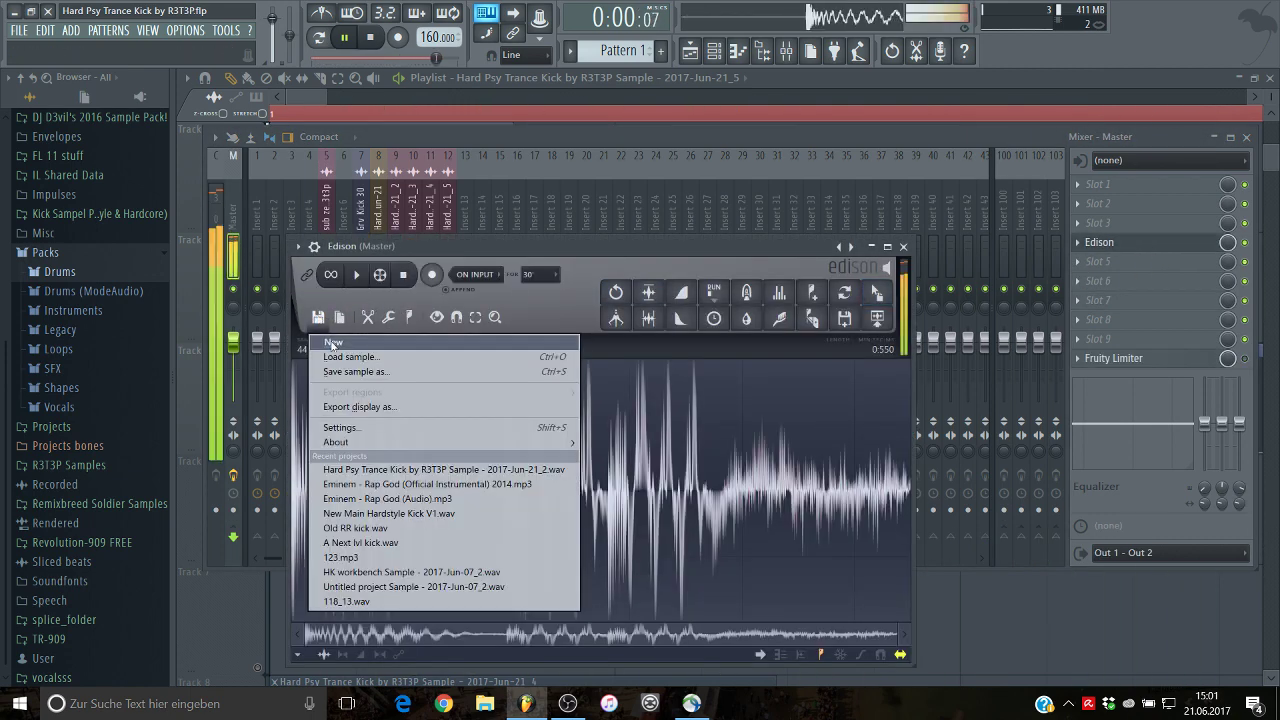
click(334, 342)
click(432, 279)
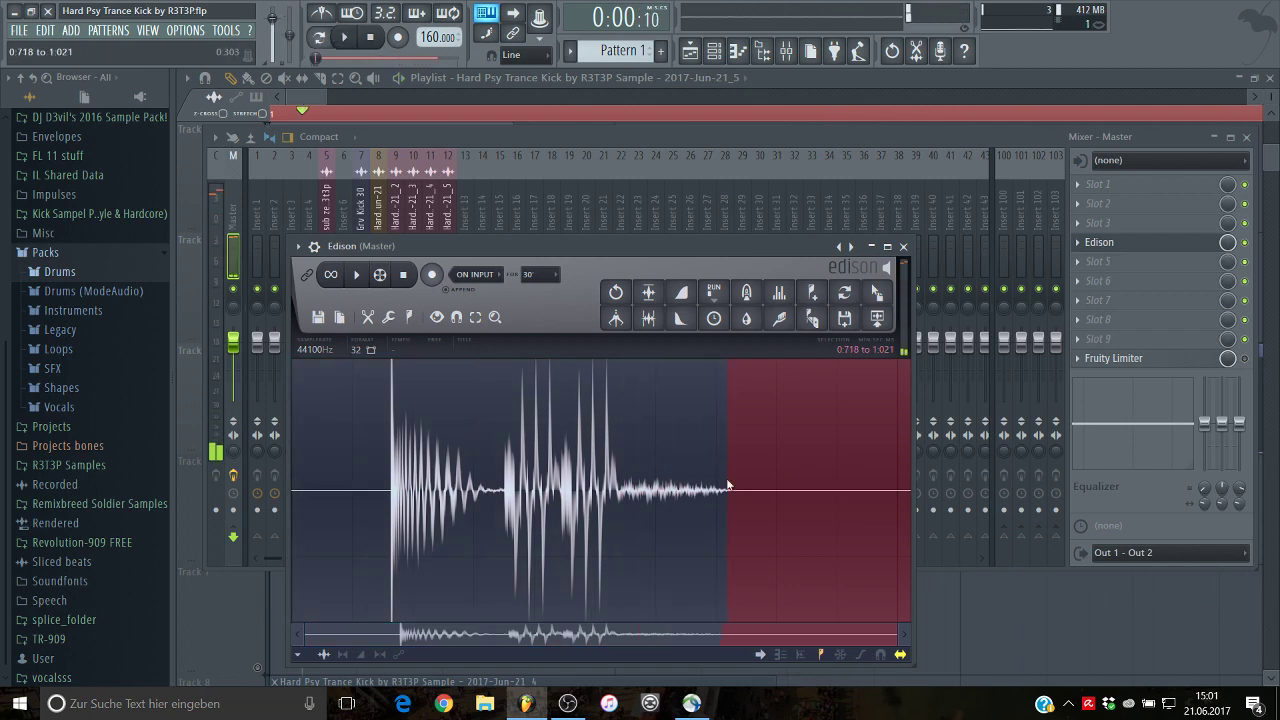
Step: Trim the recording to the kick in Edison, normalize it, fade out its end and play it back
key(Delete)
click(648, 318)
click(650, 293)
key(space)
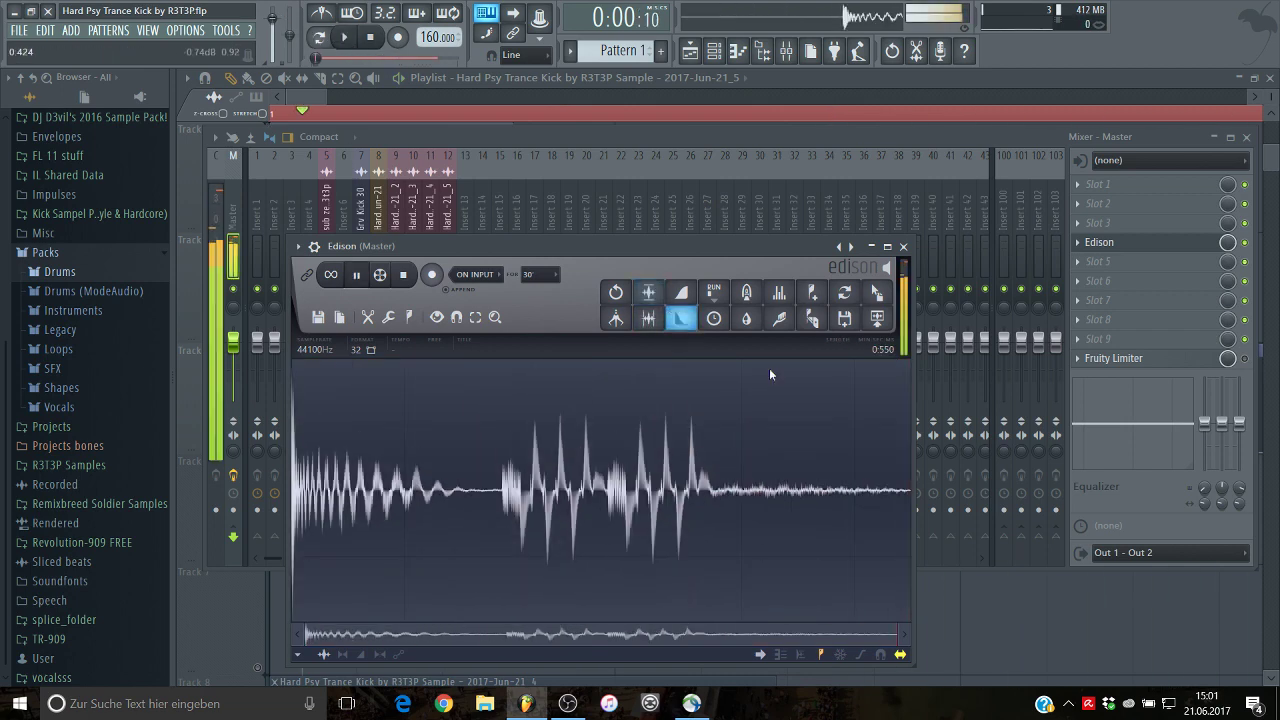
Step: Place the Edison recording at the start of Track 7 and delete the old clip on Track 8
drag(877, 291, 369, 503)
right_click(412, 622)
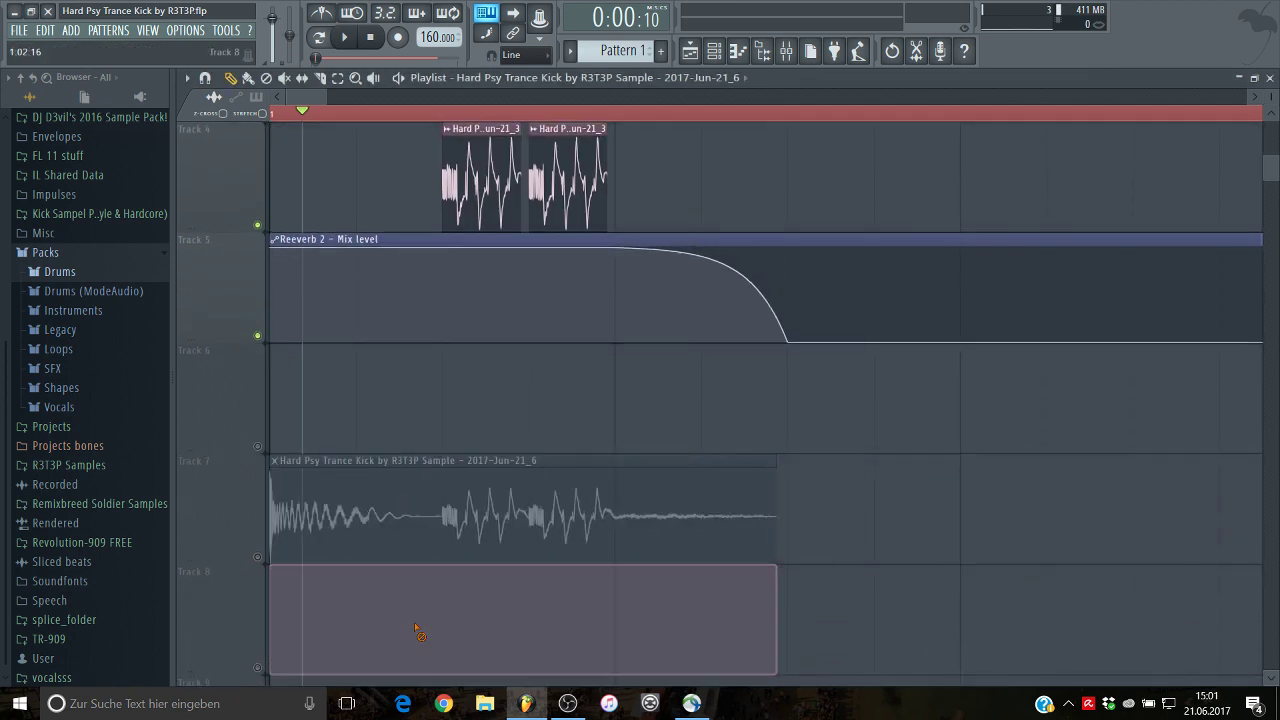
Step: Route the new Track 7 clip to mixer track 11 and open that track's Maximus during playback
double_click(441, 490)
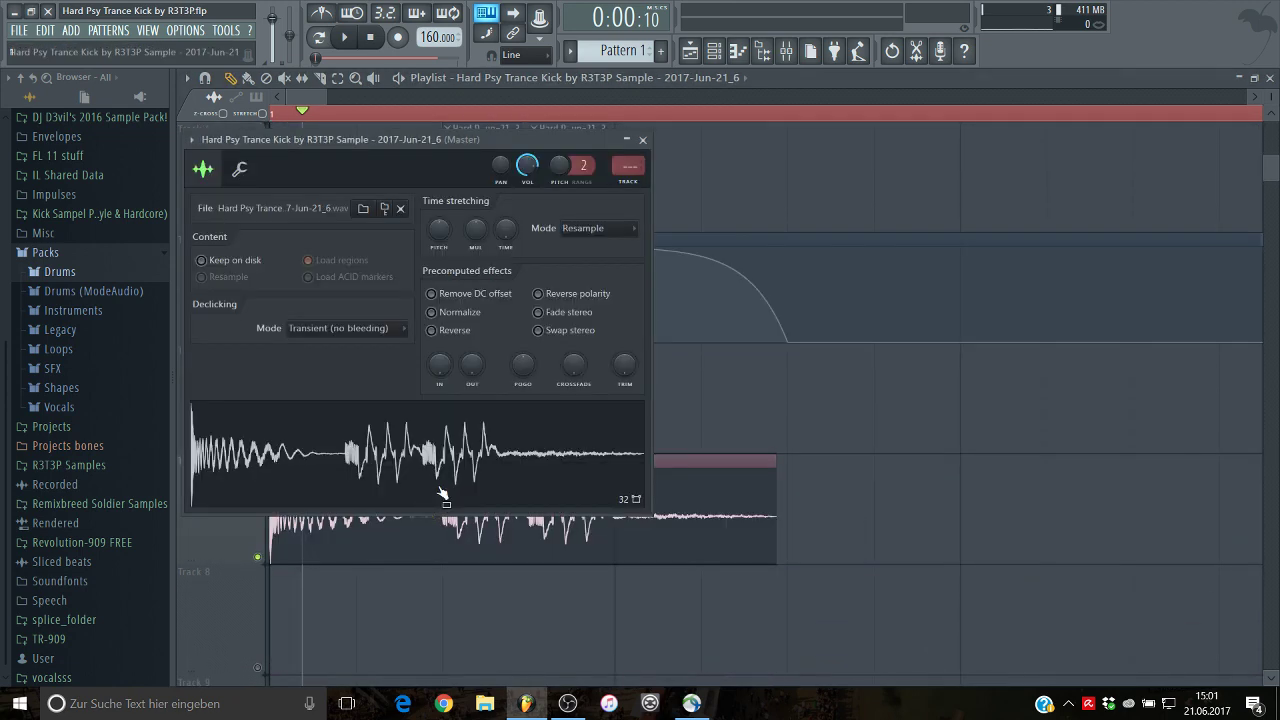
click(639, 186)
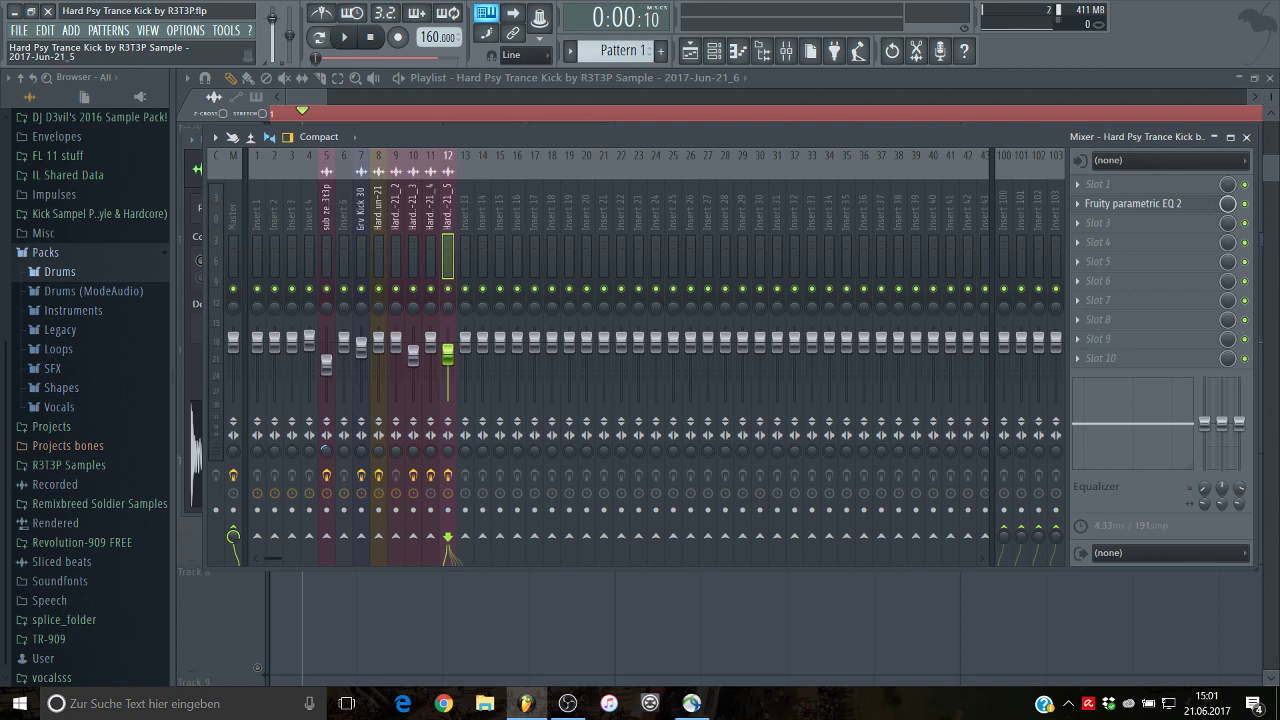
click(1120, 262)
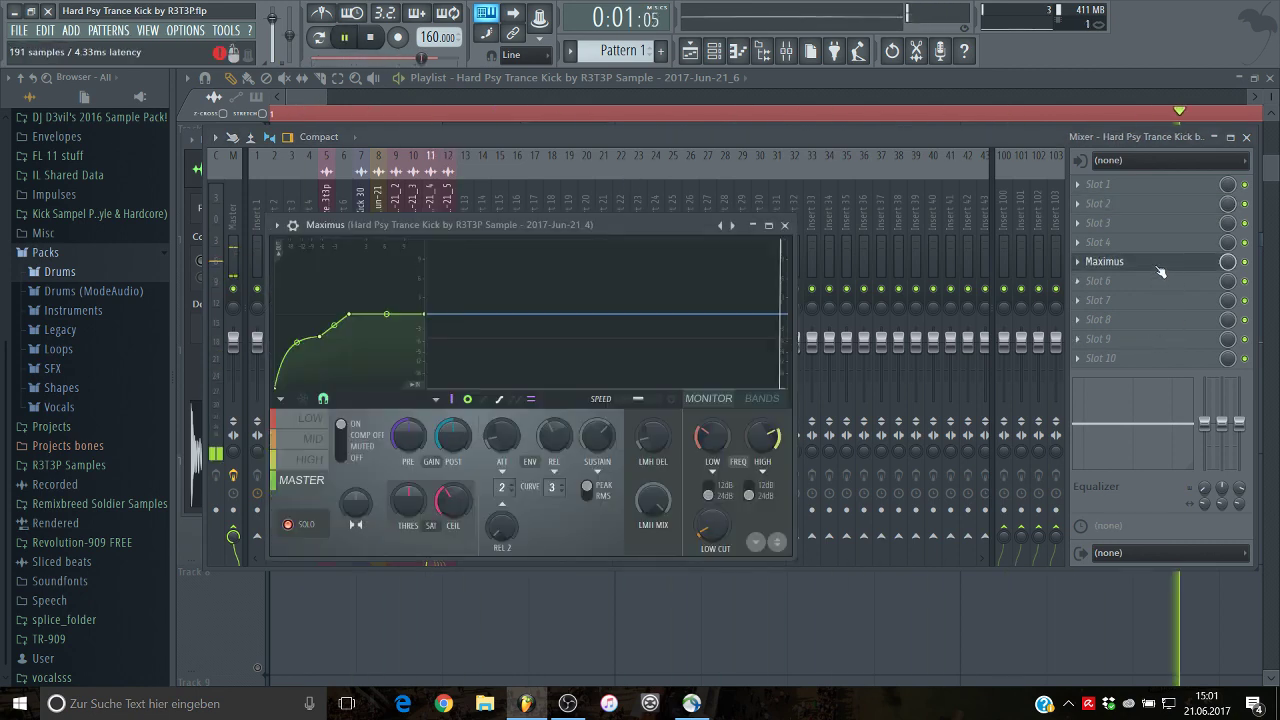
click(1120, 262)
click(1120, 262)
Step: Review Maximus's mid, master, high and low band settings while the resampled kick plays
click(312, 438)
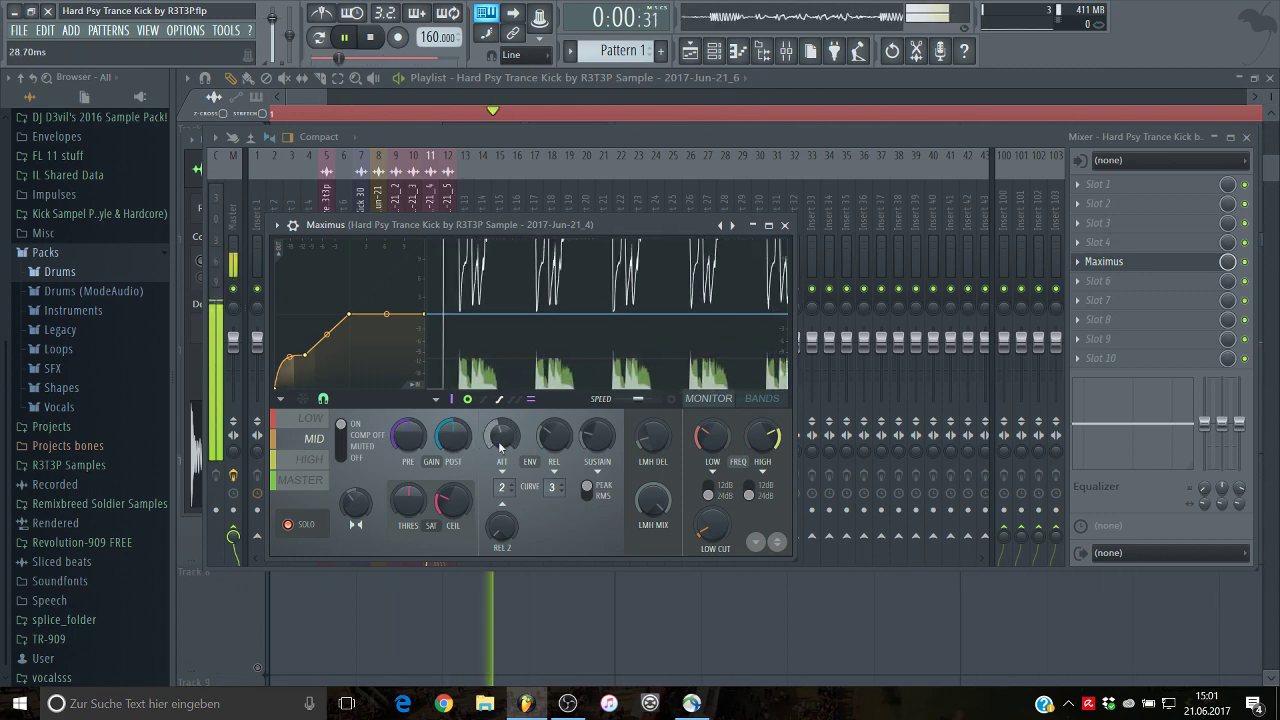
click(302, 481)
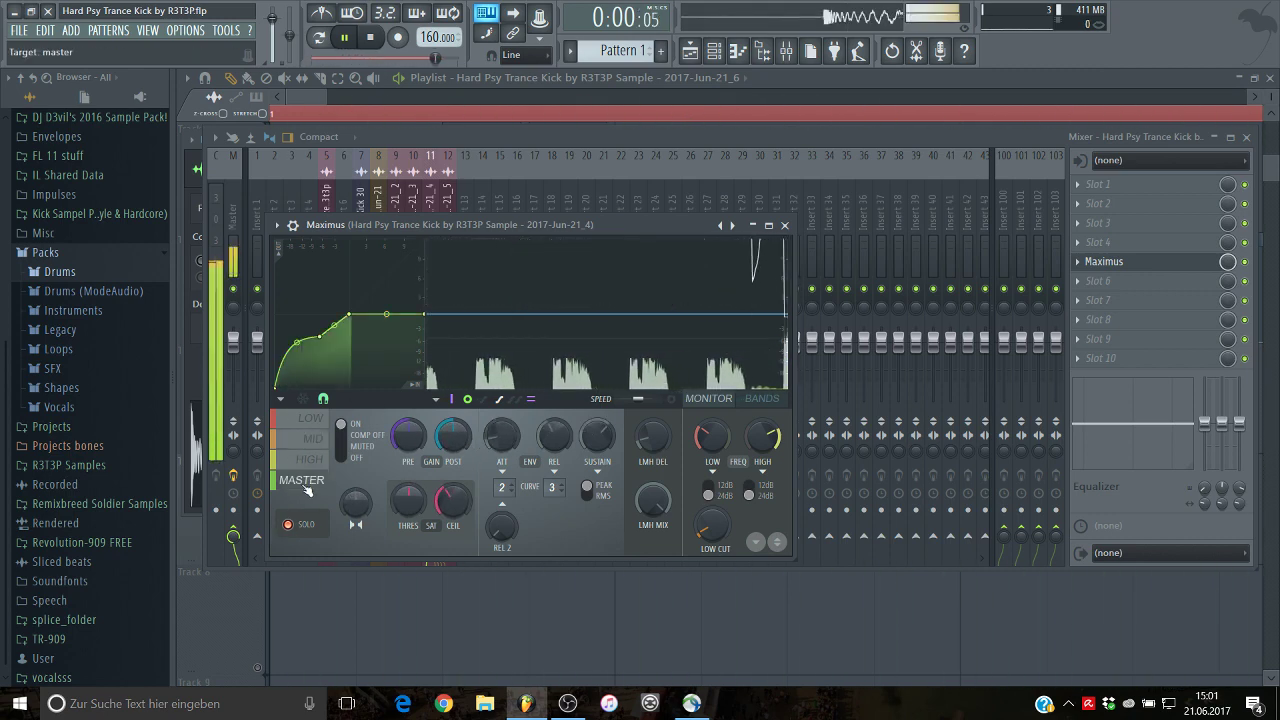
click(312, 460)
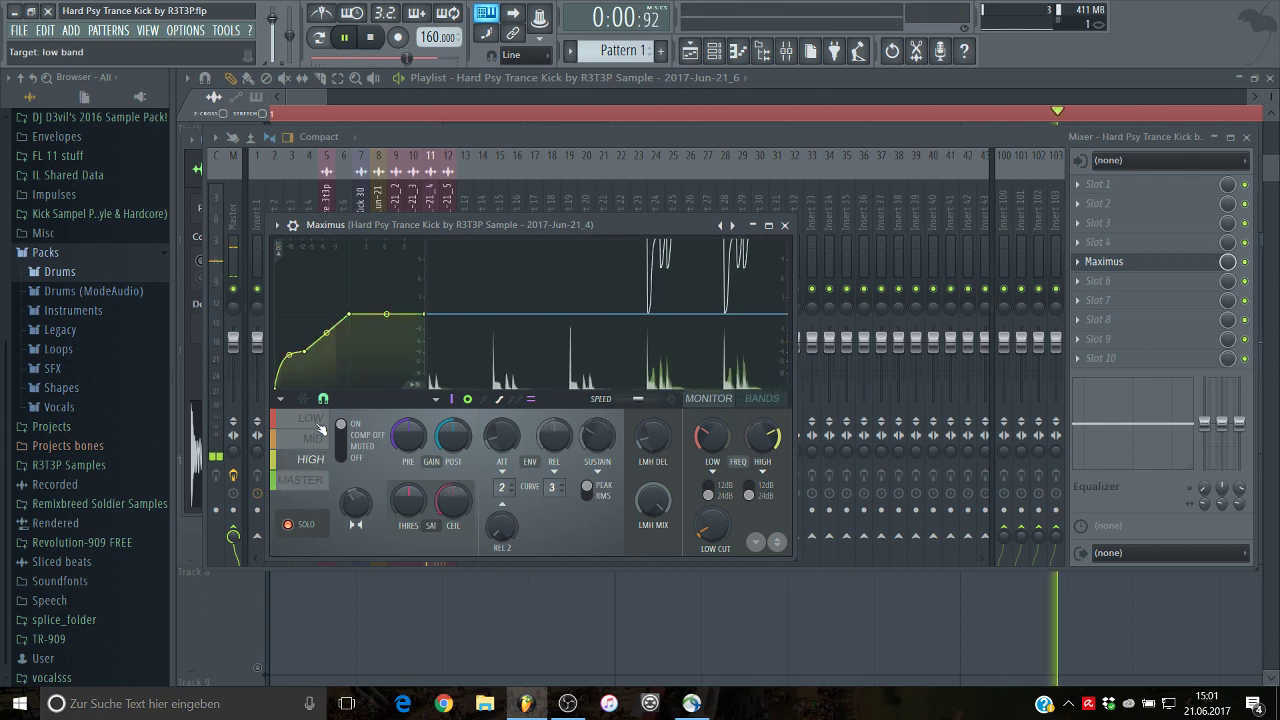
click(319, 425)
click(321, 443)
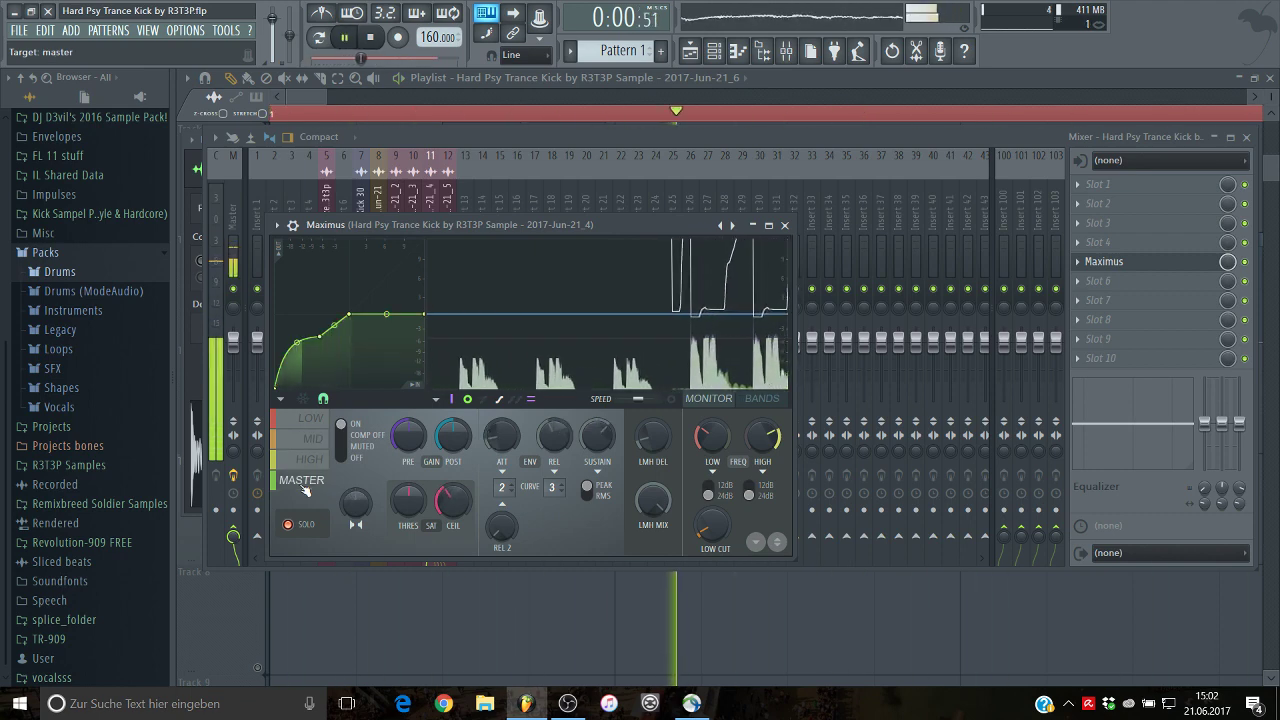
Step: Raise the low cut in Maximus slightly, then close the plug-in and the mixer
mouse_move(717, 534)
mouse_down()
mouse_move(719, 514)
mouse_move(719, 530)
mouse_up()
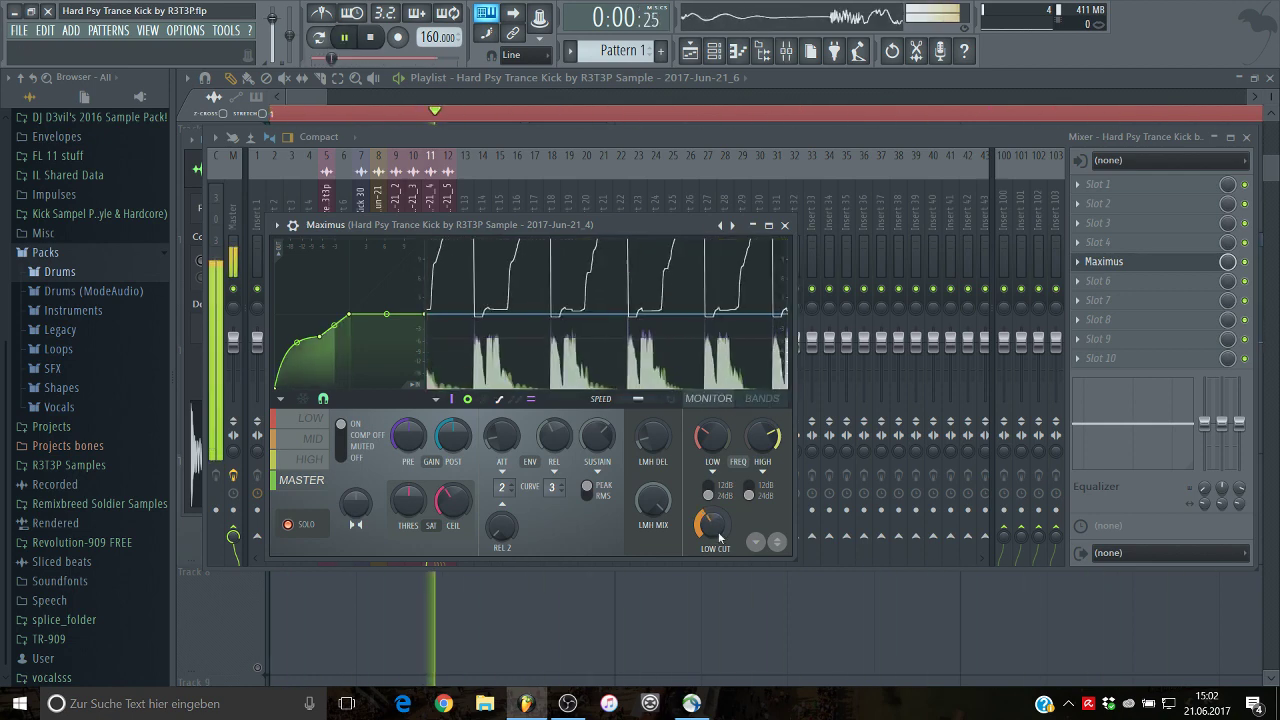
click(784, 225)
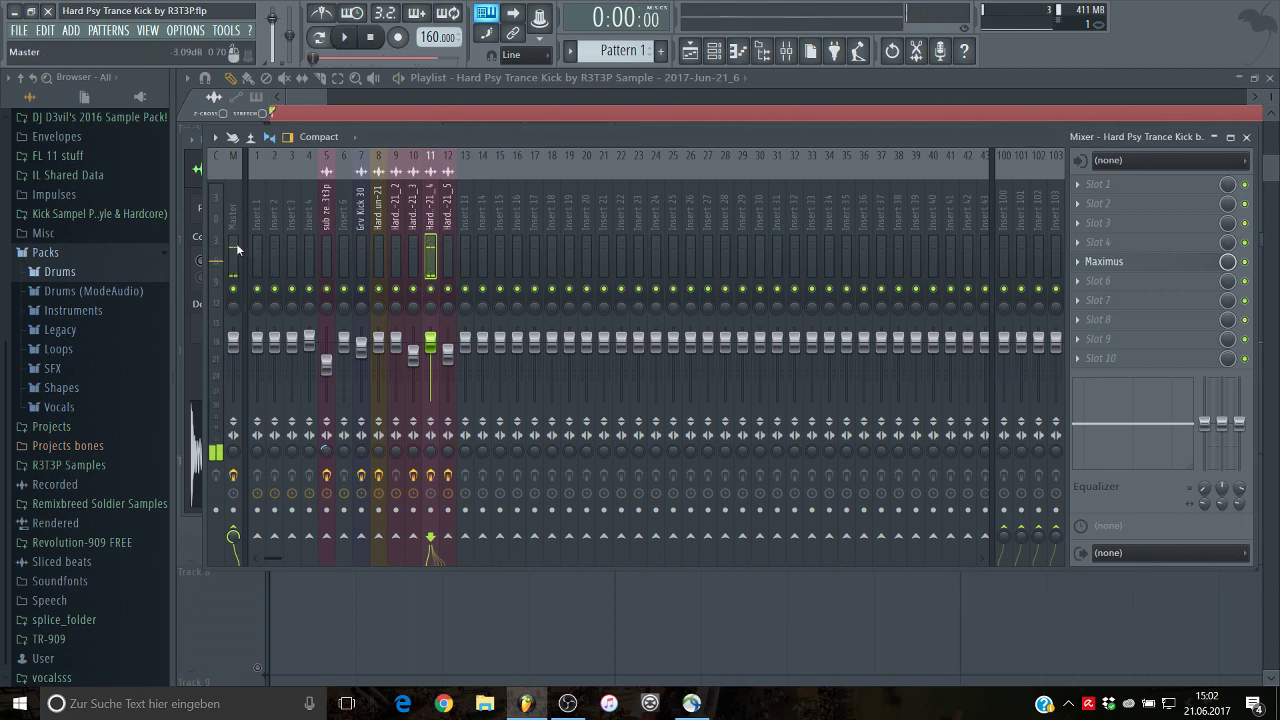
key(F9)
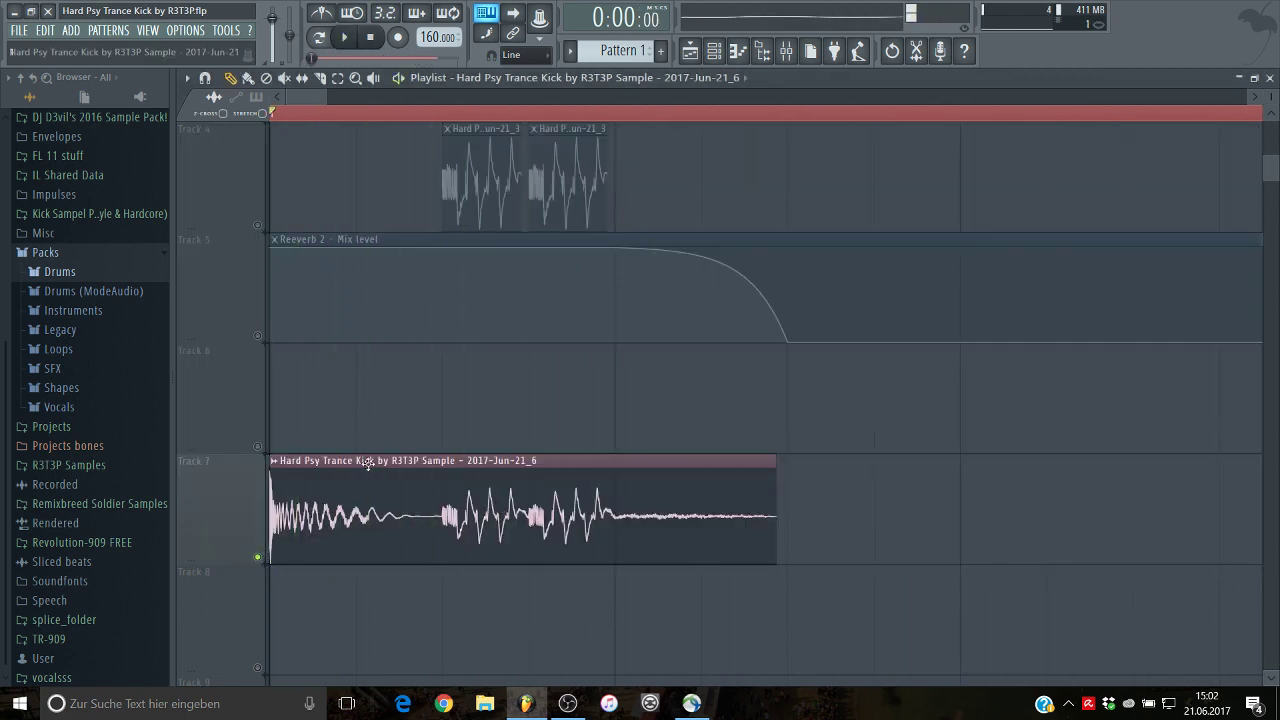
Step: Solo Track 3 with Grv Kick 30 and enable the tail clips and the Reeverb 2 mix-level automation
scroll(270, 558, up, 3)
key(space)
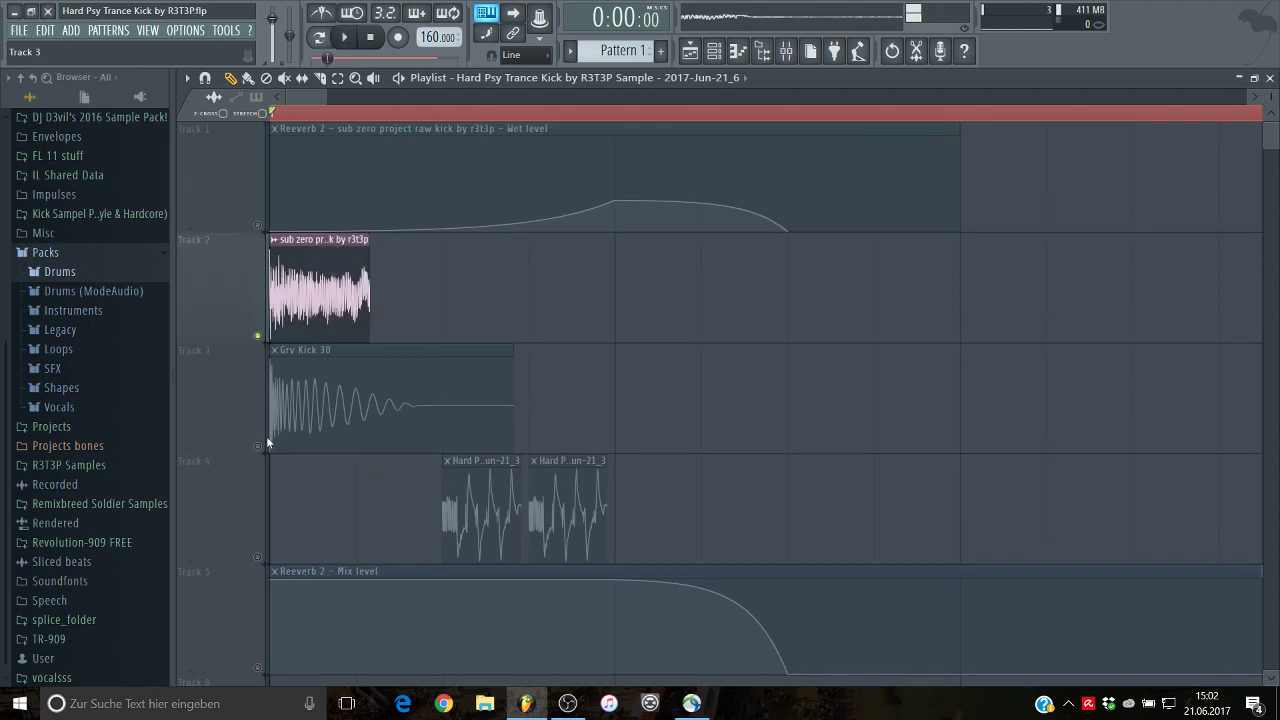
right_click(257, 446)
click(257, 557)
click(257, 667)
key(space)
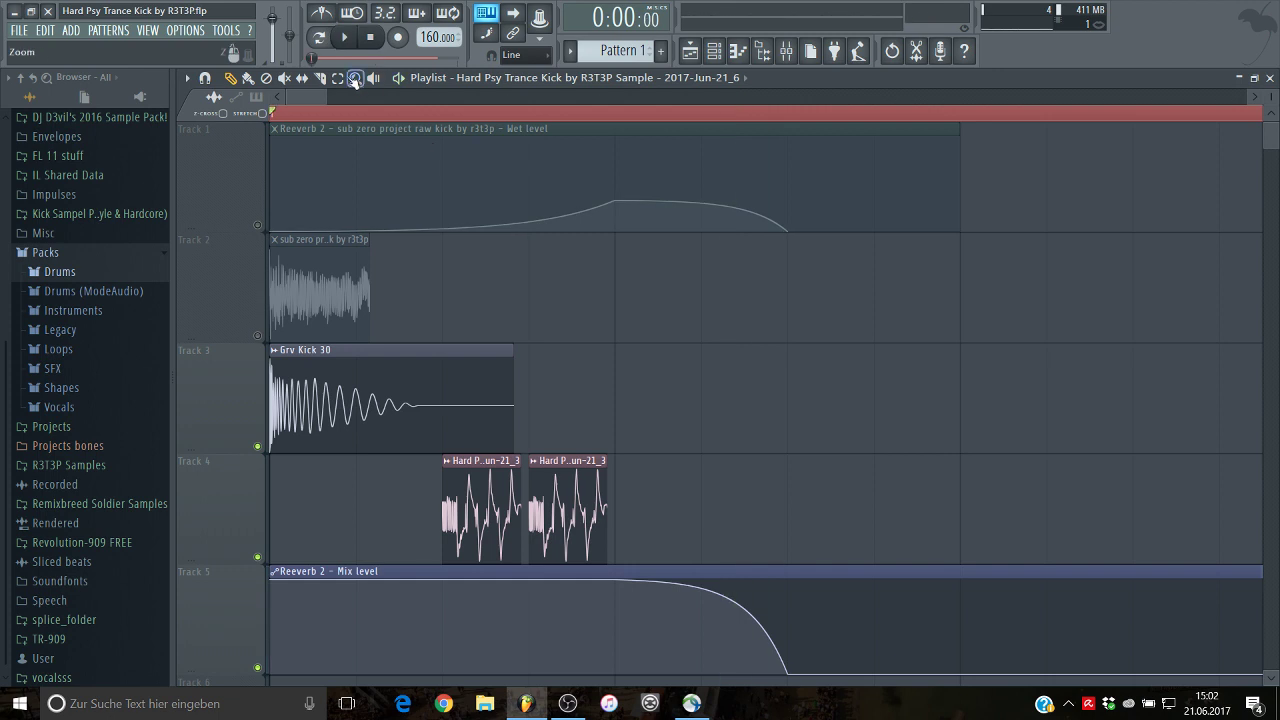
Step: Set the playlist's looped time range to 1:01:00 to 1:09:00 and play the layers
drag(616, 113, 270, 113)
key(space)
click(886, 414)
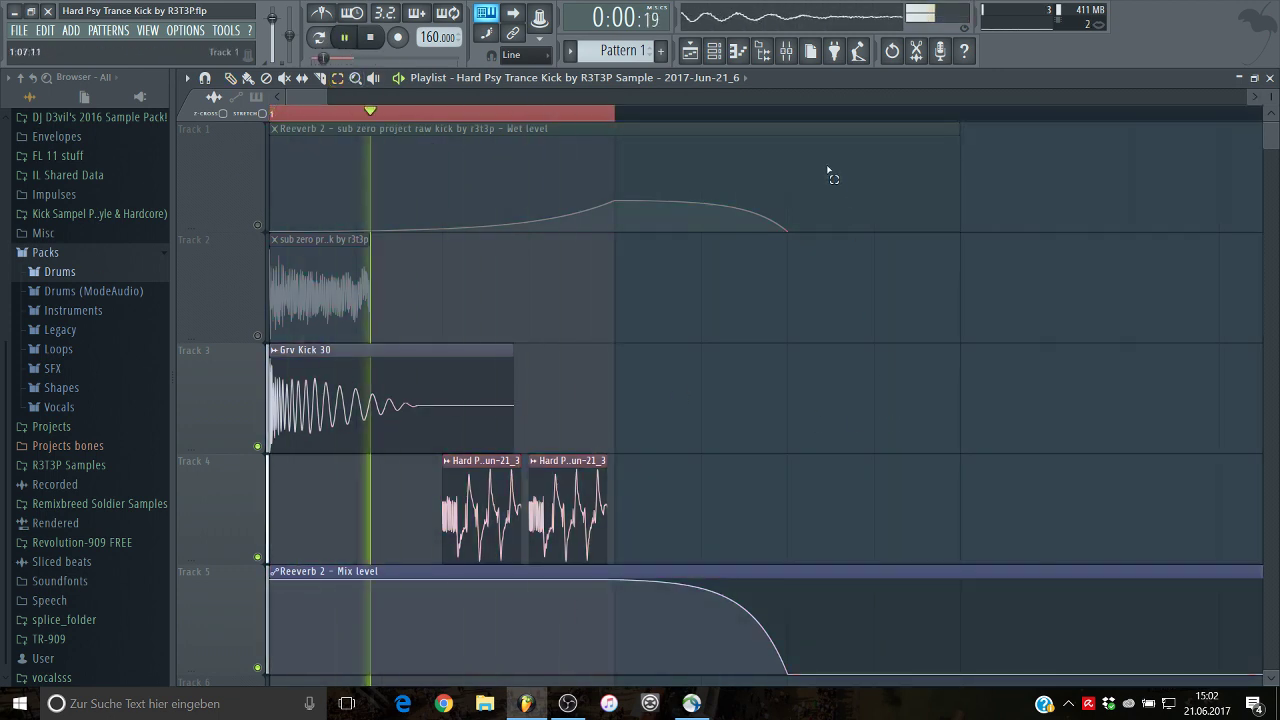
drag(994, 115, 40, 192)
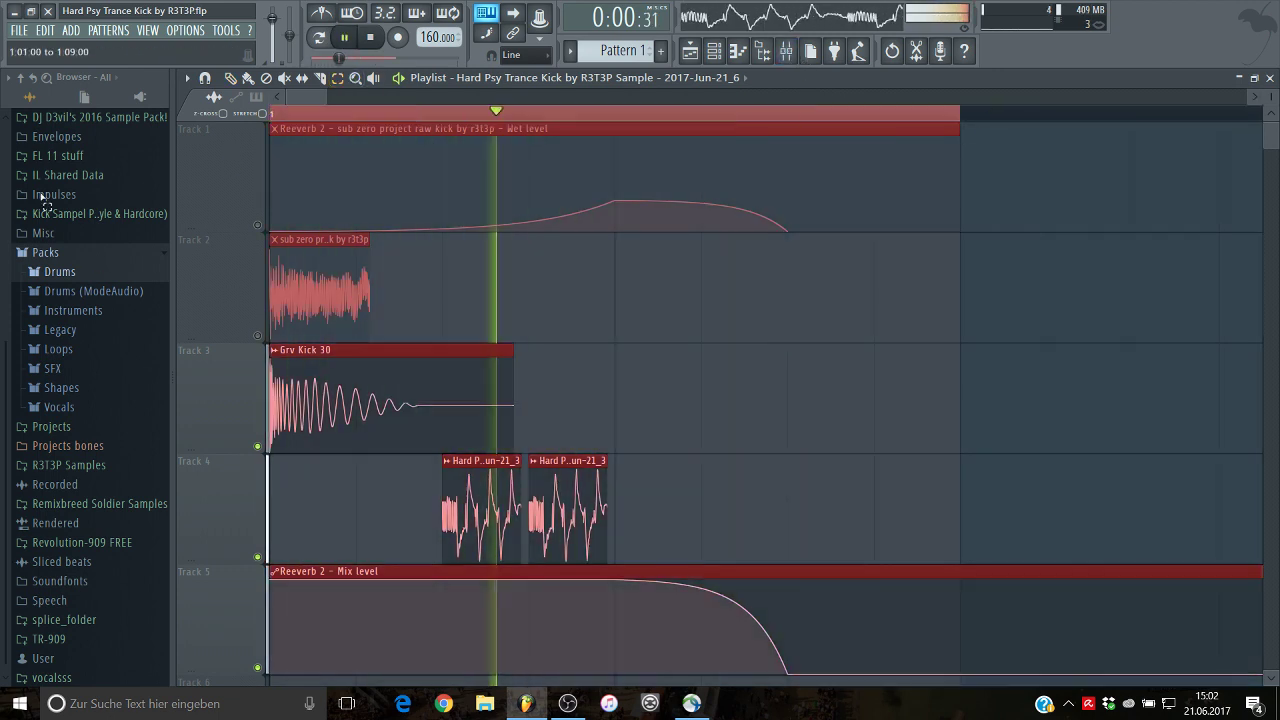
Step: Lower the high cut of Fruity Reeverb 2 on mixer track 10 to about 8.2 kHz and close the reverb
click(786, 50)
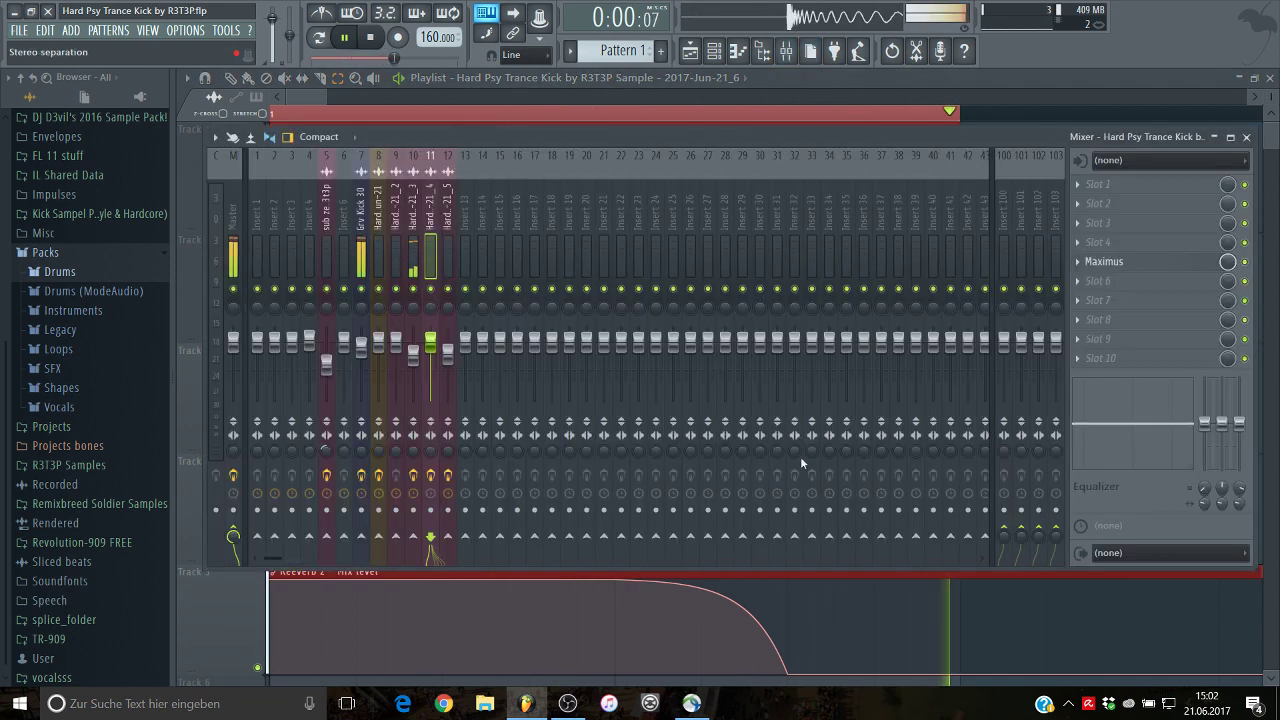
click(417, 265)
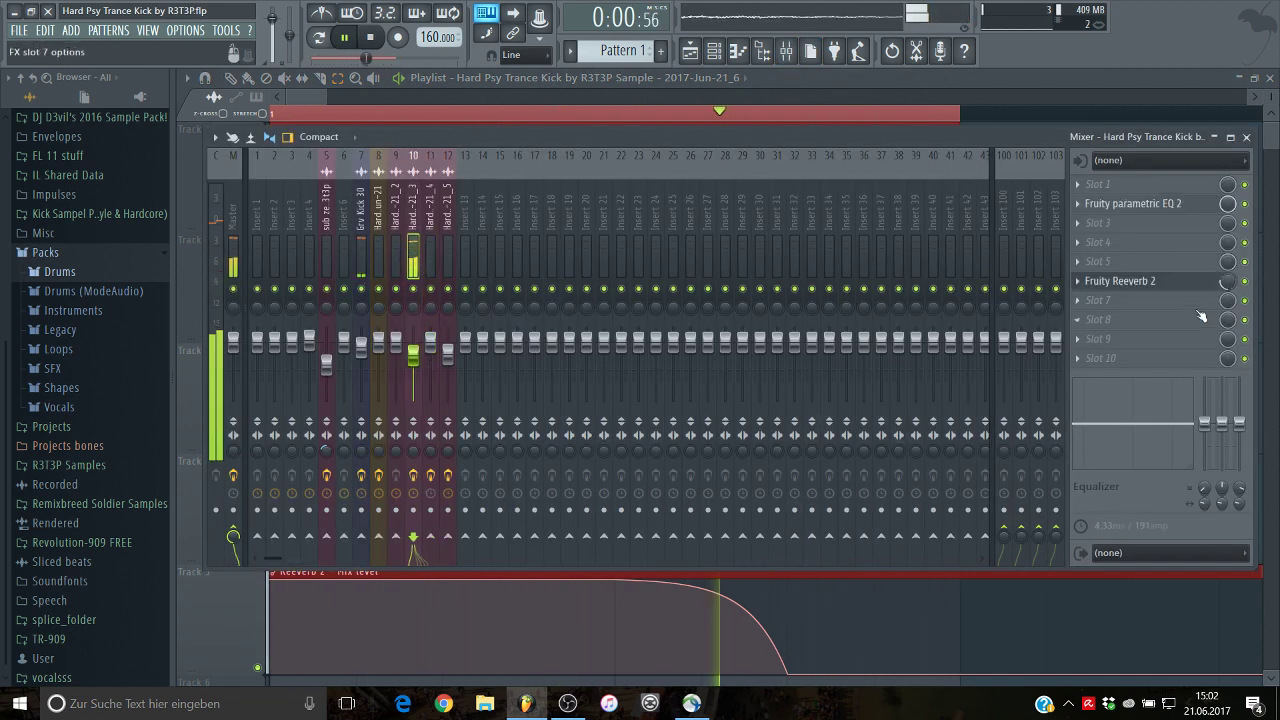
click(1120, 281)
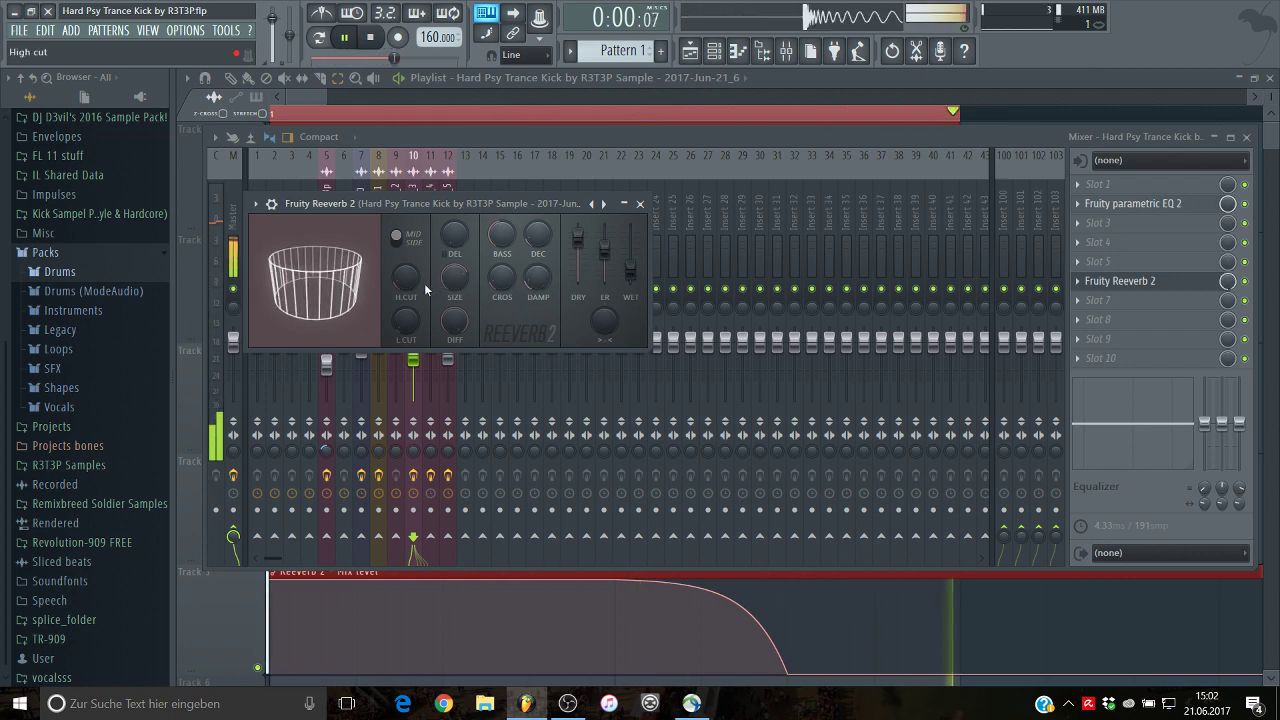
drag(406, 278, 406, 300)
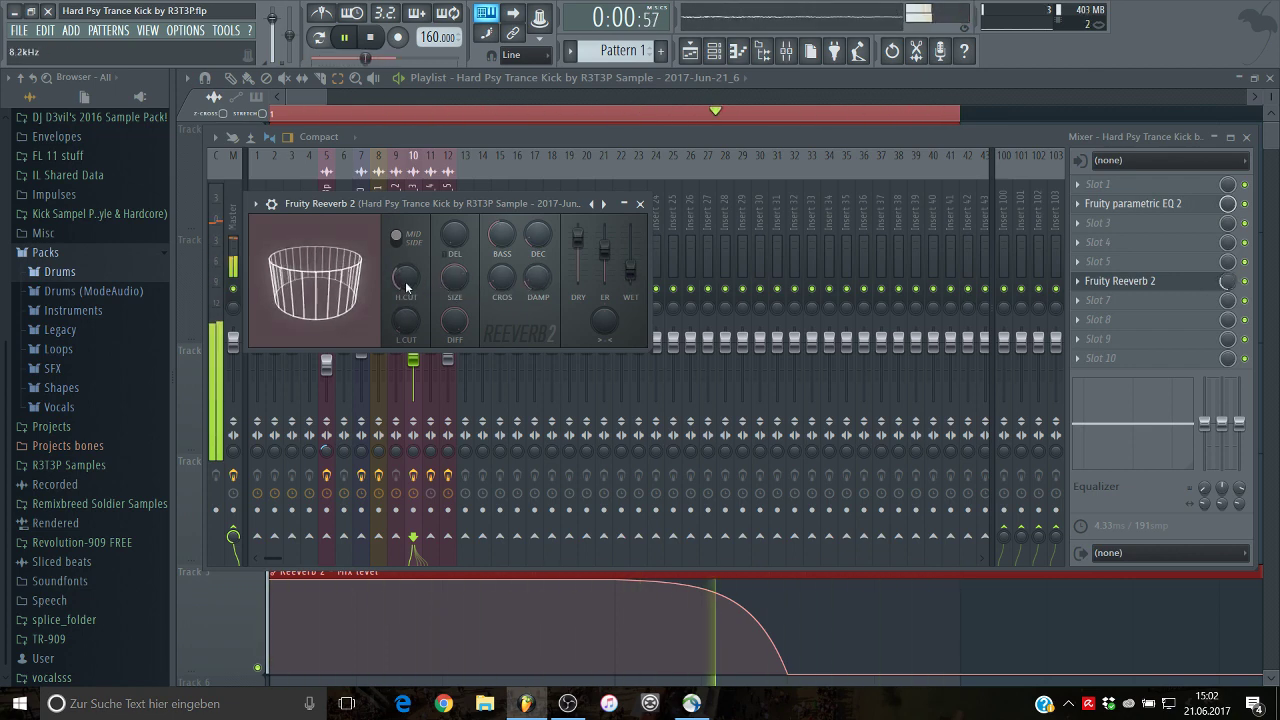
click(640, 203)
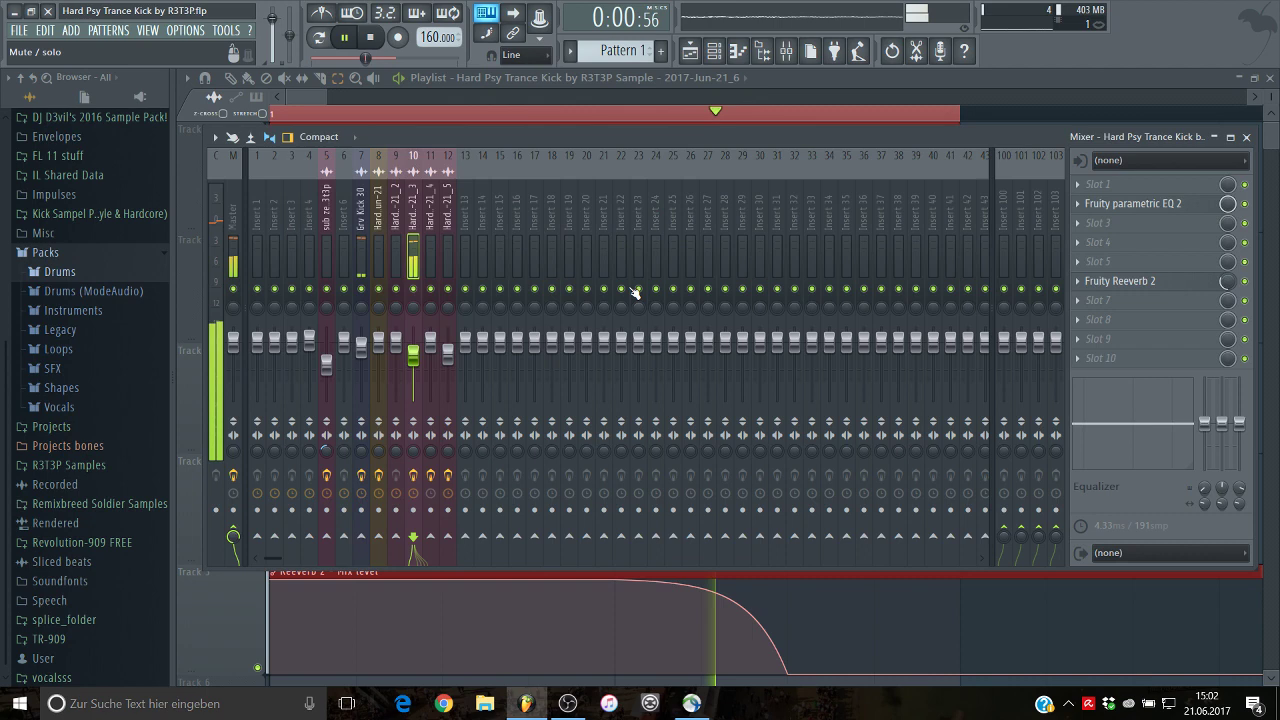
Step: Open Edison on the Master track and record a fresh take of the layered kick with its reverb tail
click(233, 252)
key(ctrl+e)
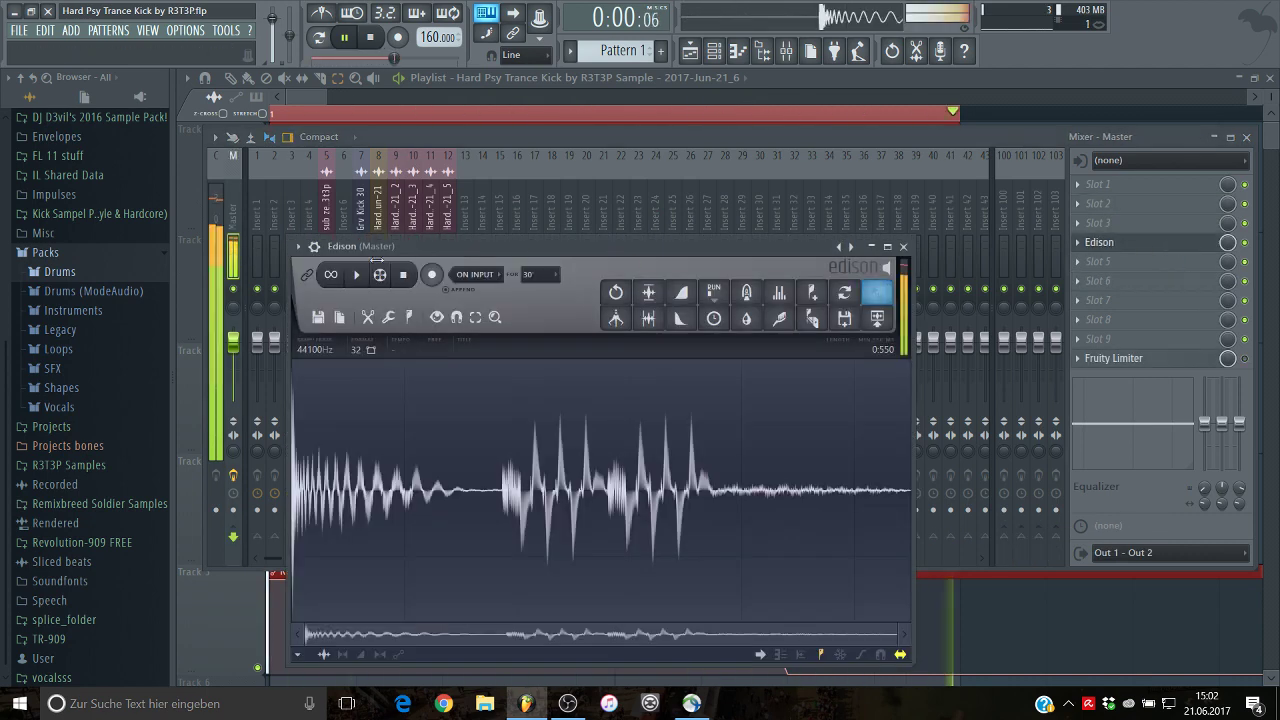
click(317, 317)
click(432, 274)
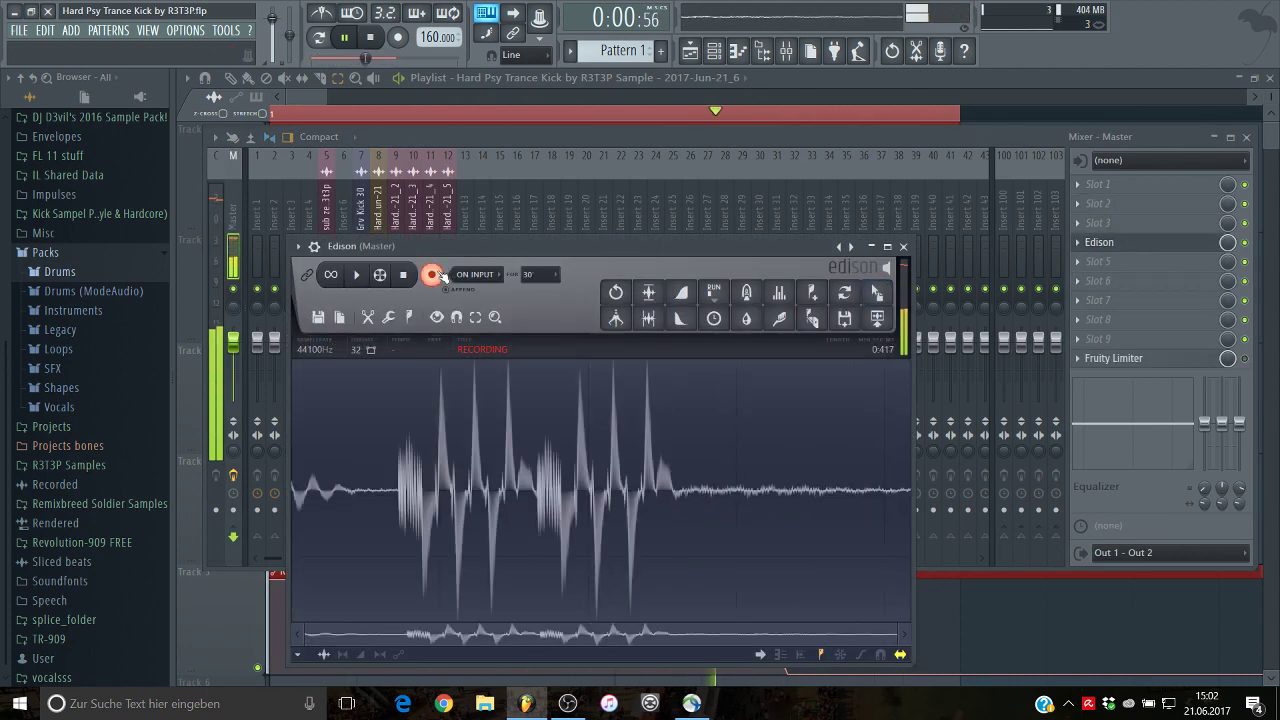
click(432, 274)
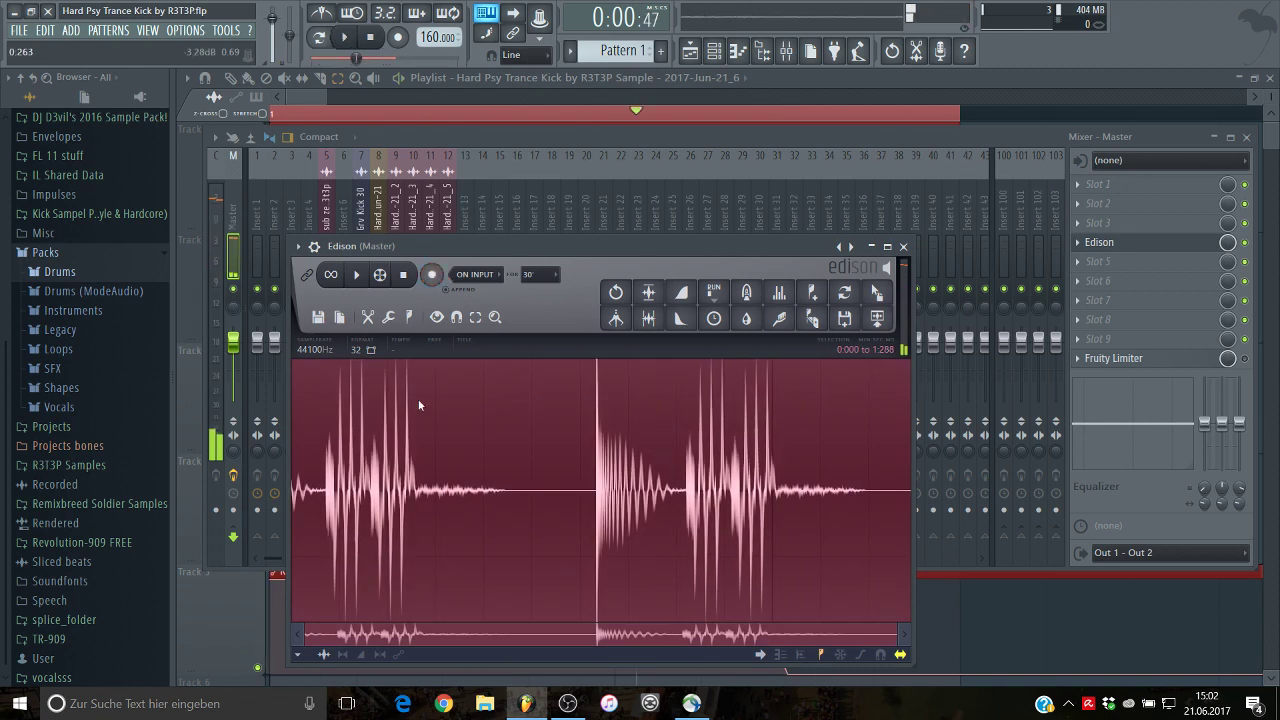
Step: Trim the Edison recording to a single kick hit and normalize it
drag(869, 531, 879, 526)
key(Delete)
drag(590, 525, 292, 500)
key(Delete)
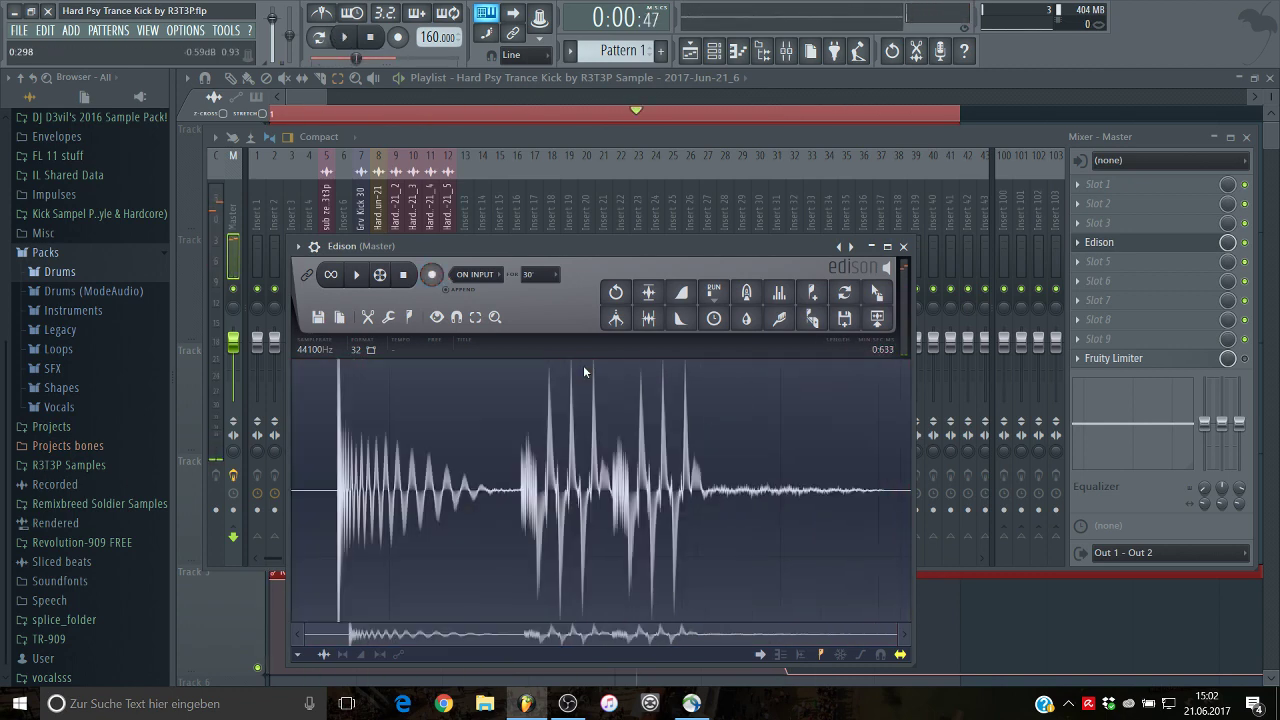
click(648, 318)
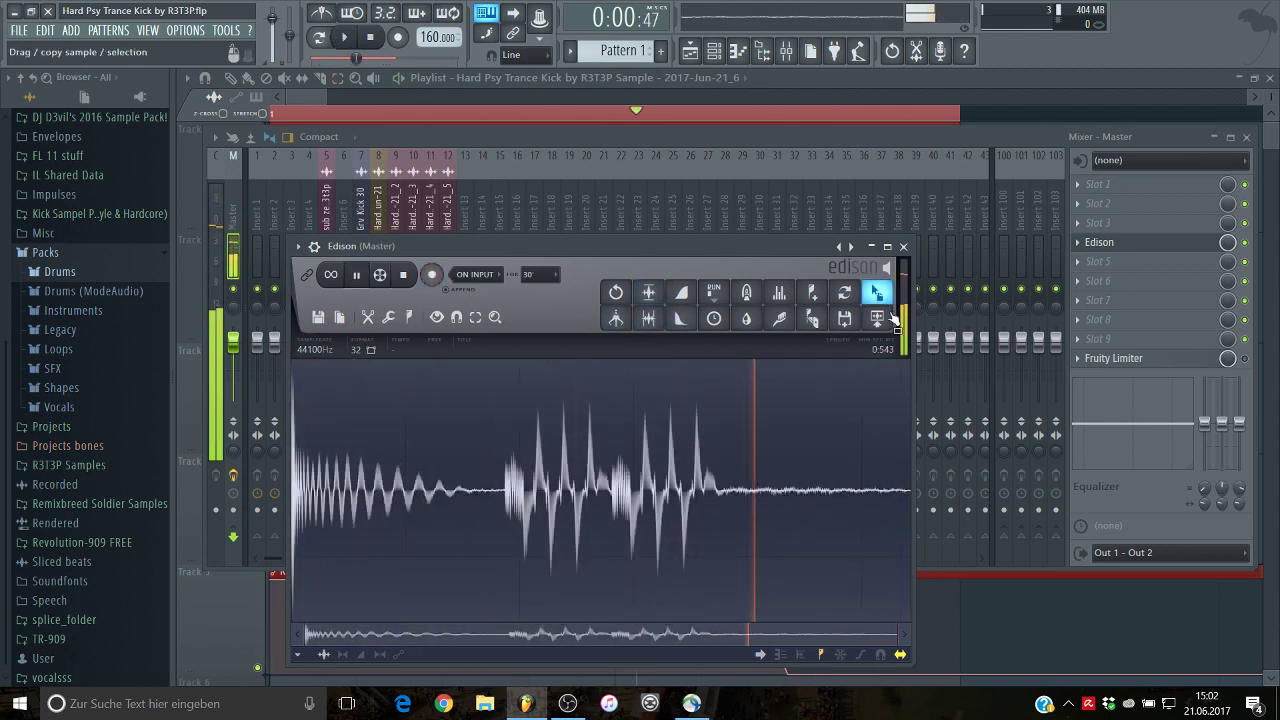
Step: Place the trimmed kick at the start of playlist Track 8 and route its sample to mixer track 11
drag(893, 318, 258, 598)
scroll(889, 389, down, 1)
double_click(403, 530)
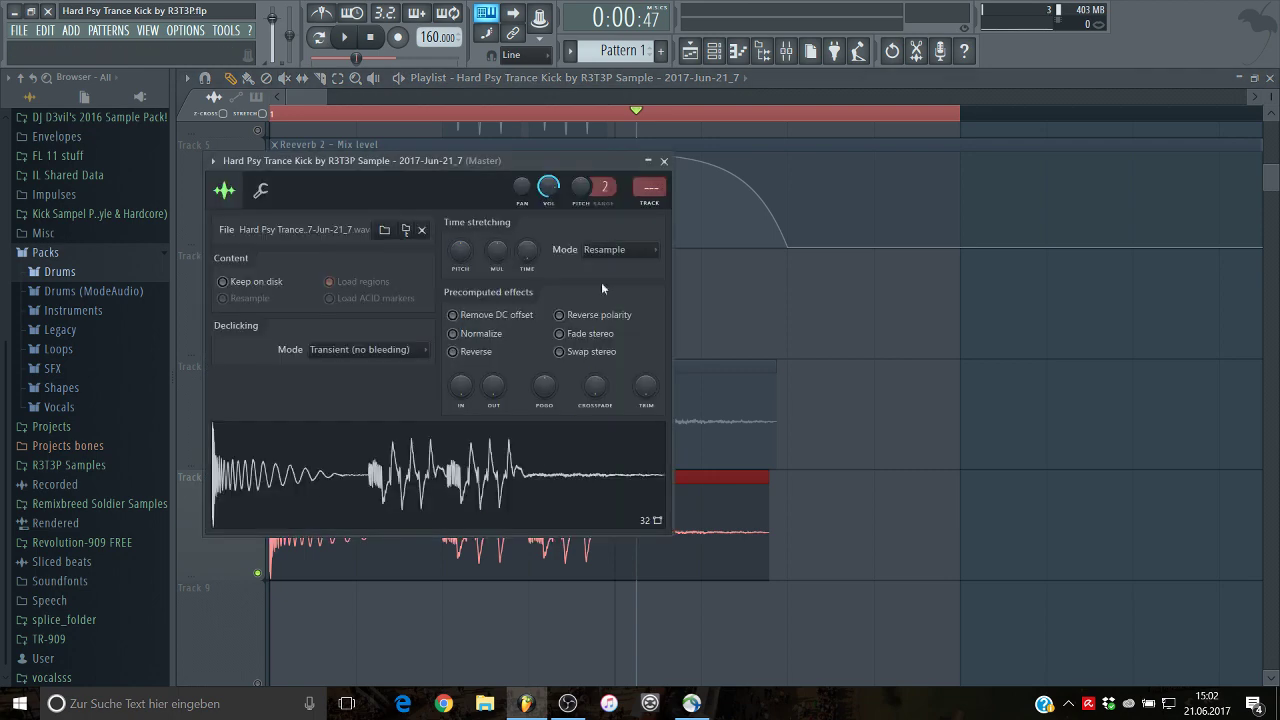
double_click(642, 190)
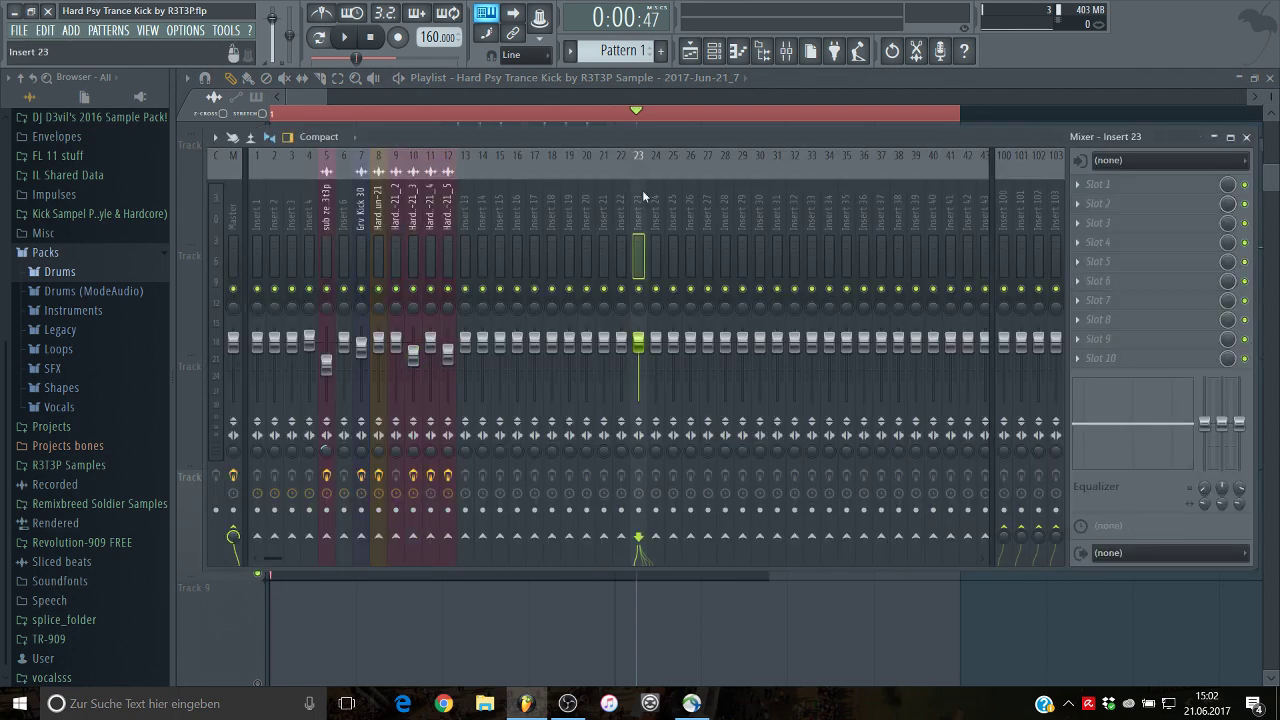
click(786, 51)
double_click(502, 532)
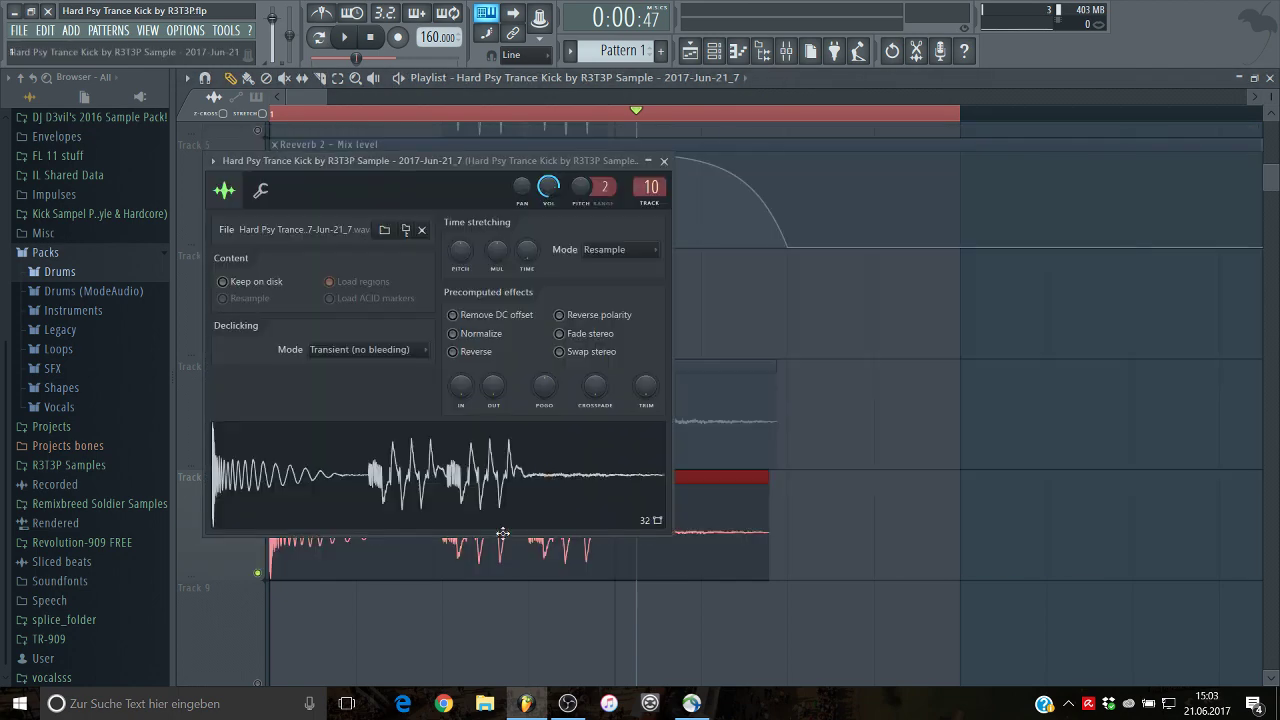
double_click(650, 190)
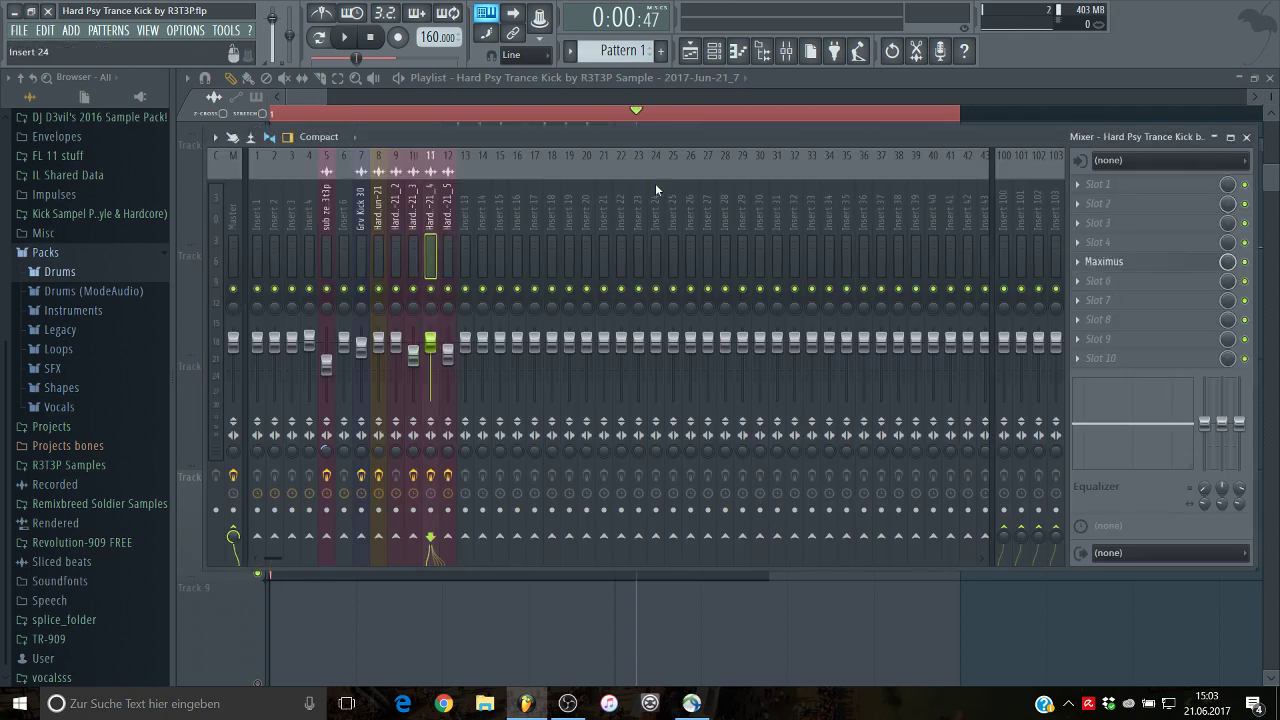
Step: Lower the low cut slightly in Maximus on mixer track 11, then review its Low, Mid and Master bands and close it
click(1170, 264)
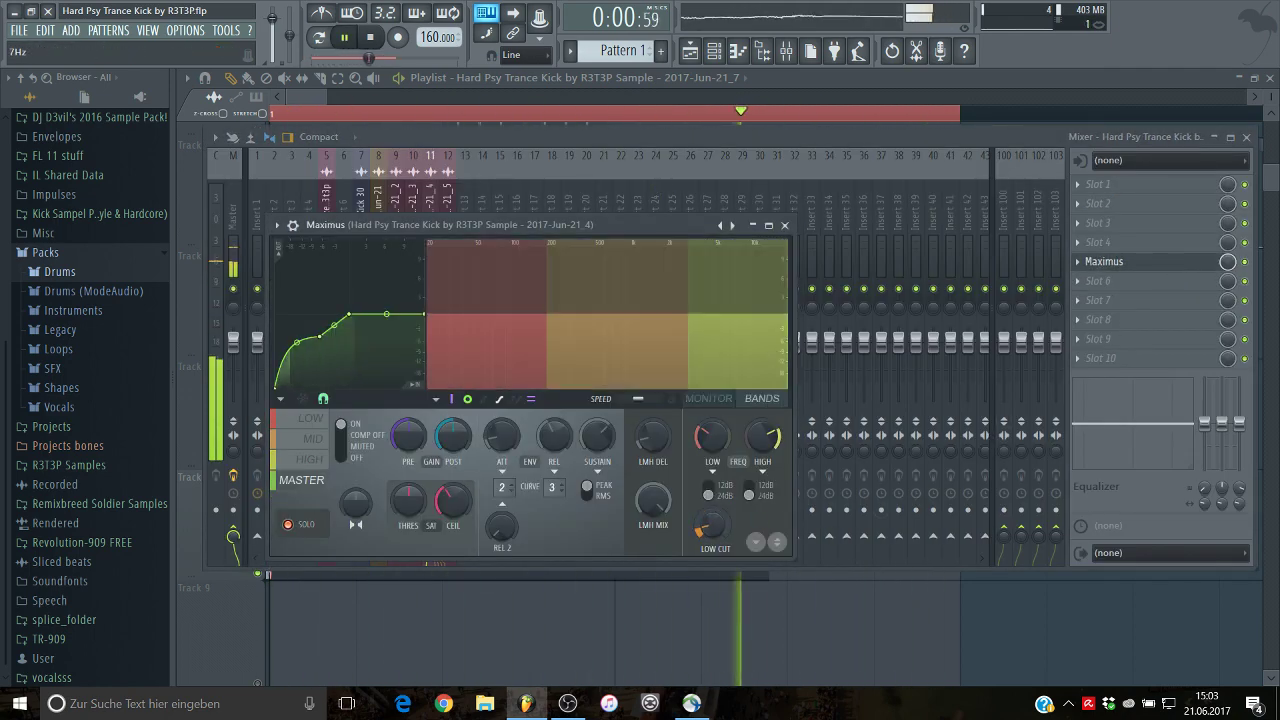
drag(704, 530, 704, 532)
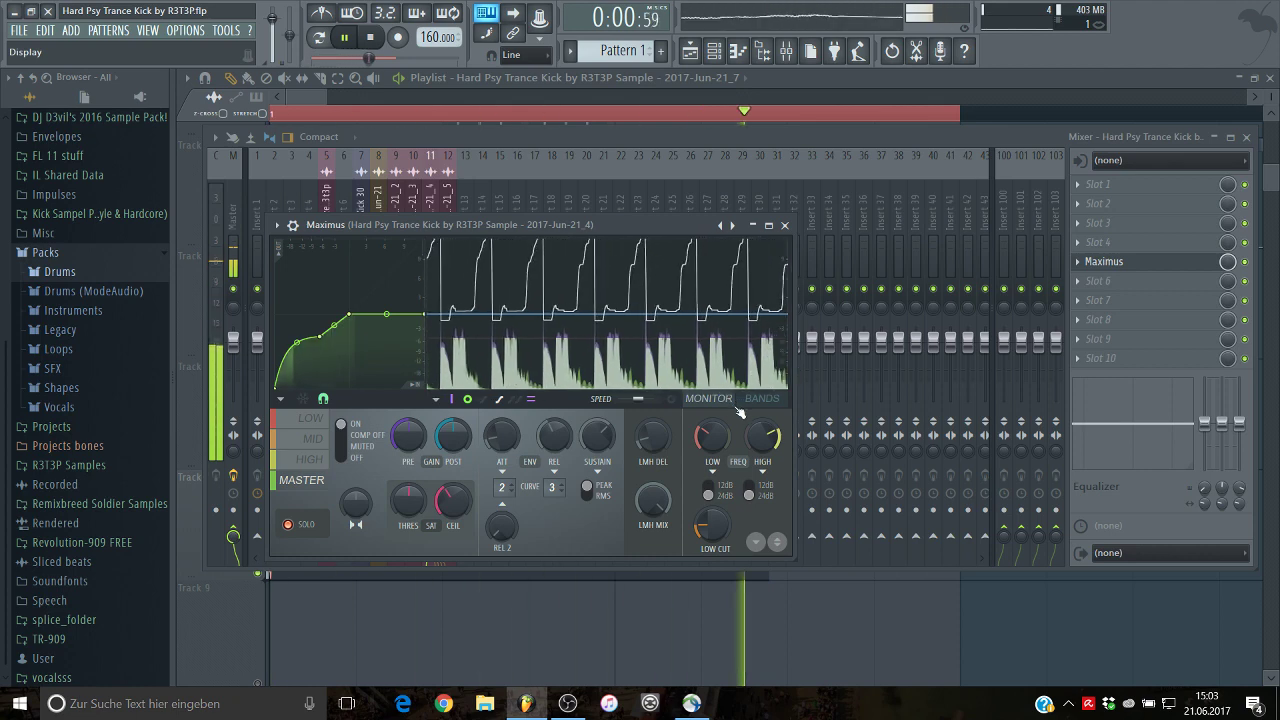
click(296, 423)
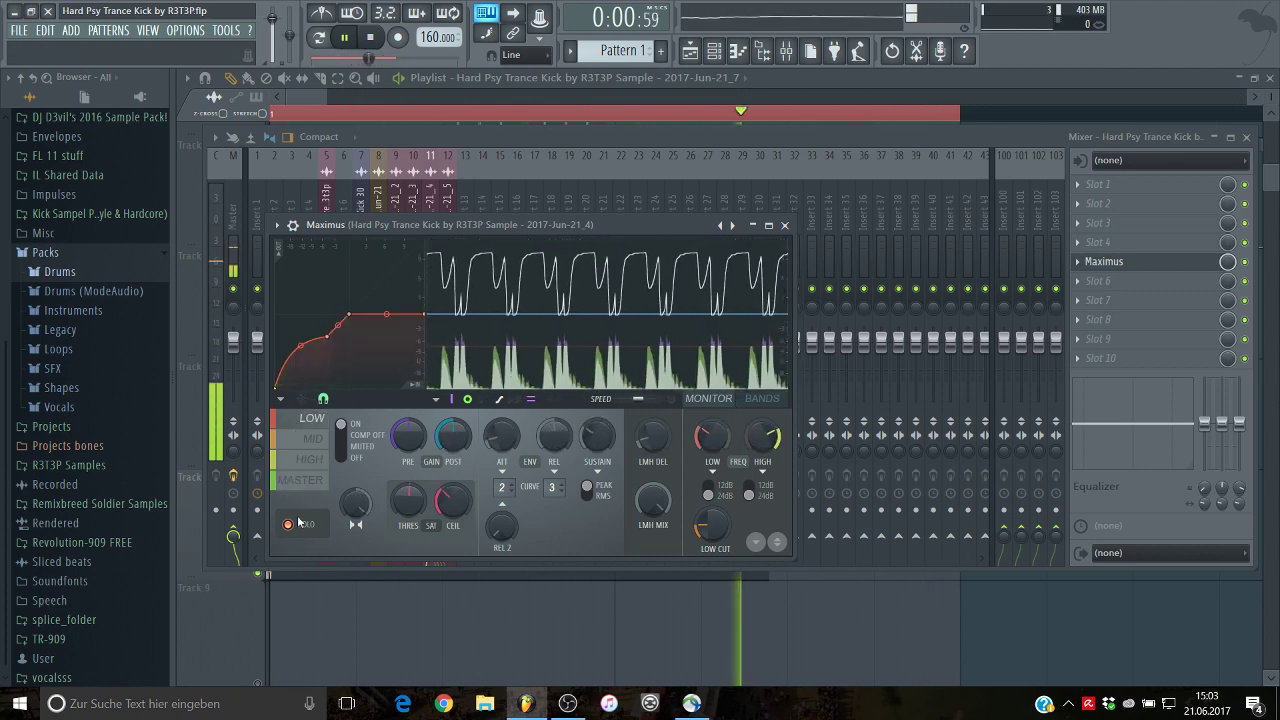
click(312, 438)
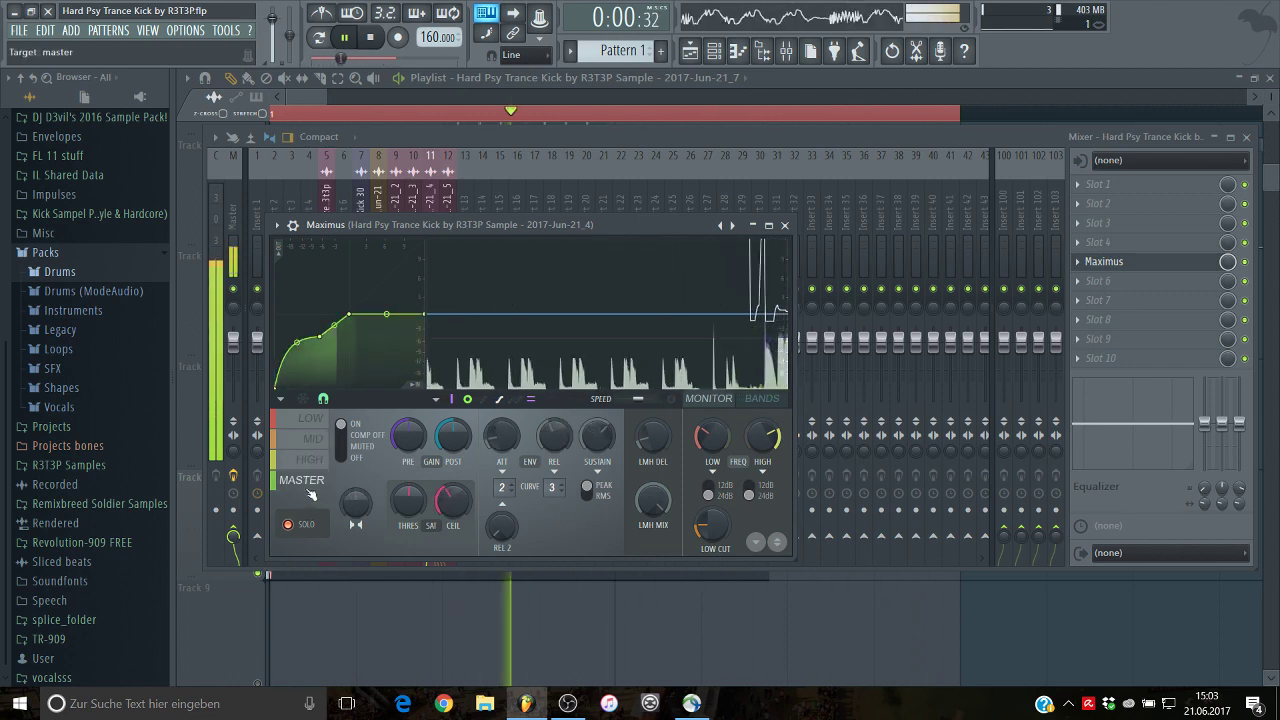
click(320, 437)
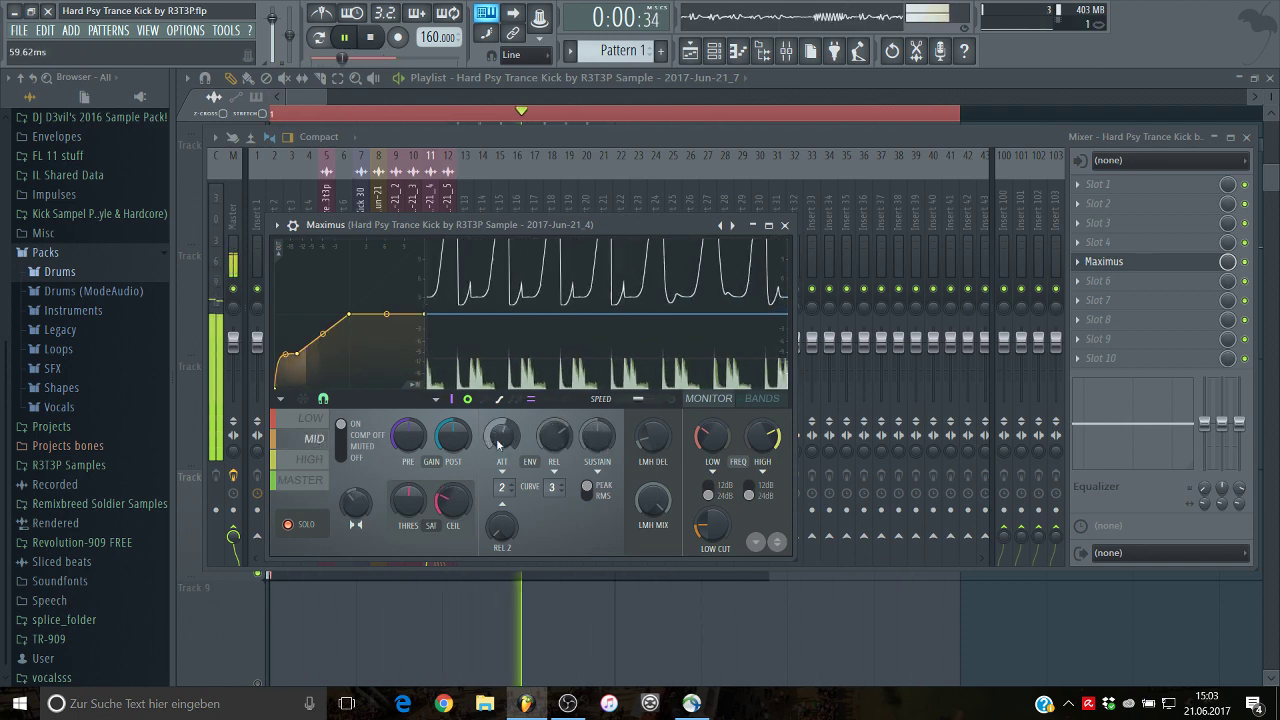
click(302, 480)
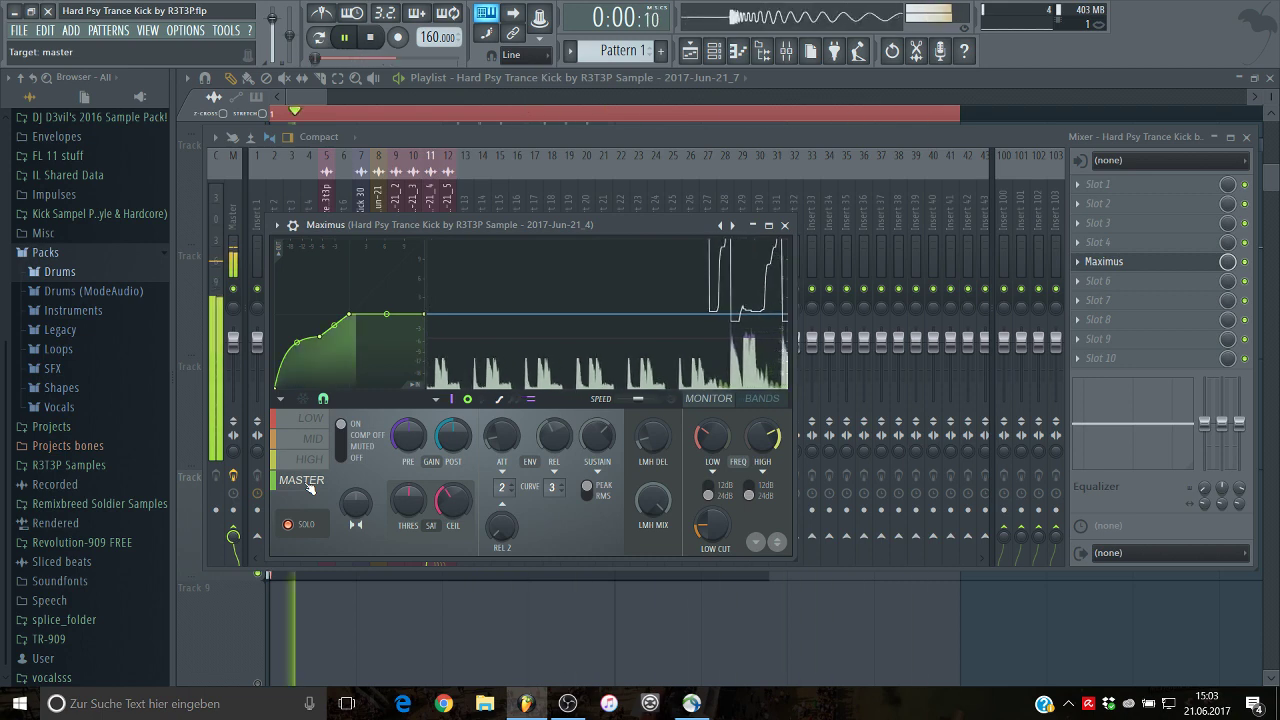
click(786, 225)
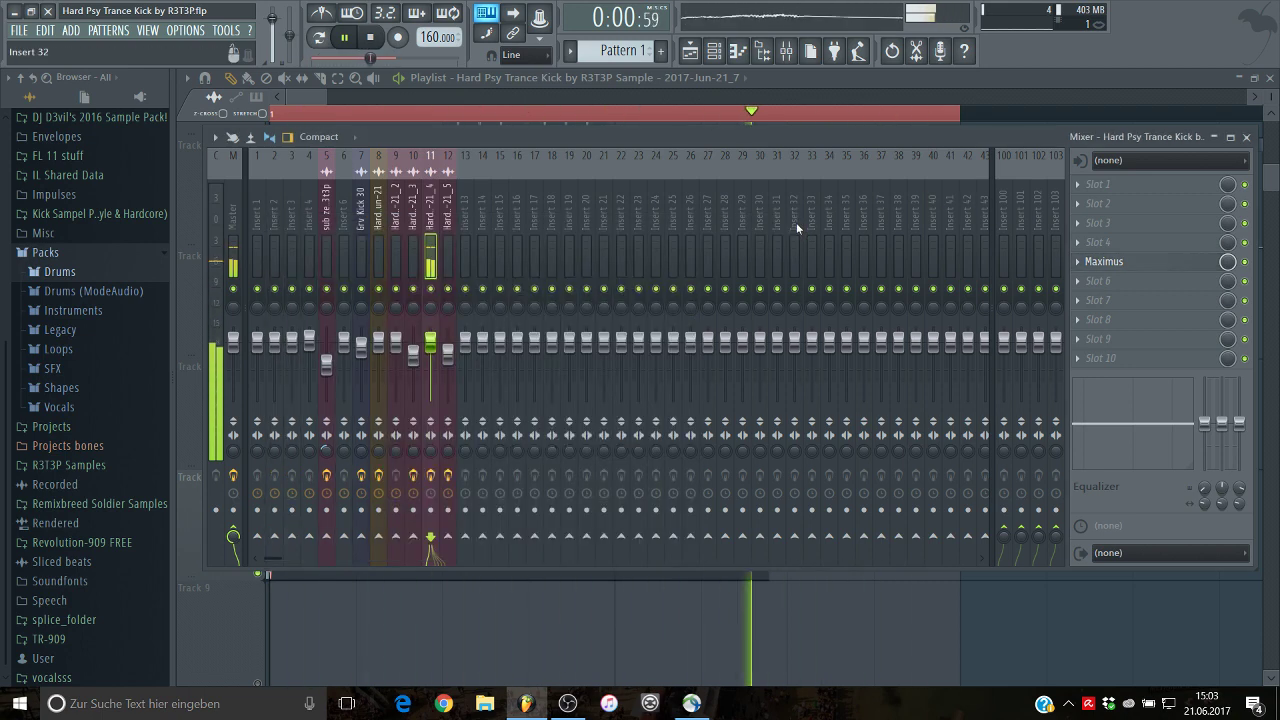
Step: Open Edison on the Master track and clear the previous recording
click(235, 232)
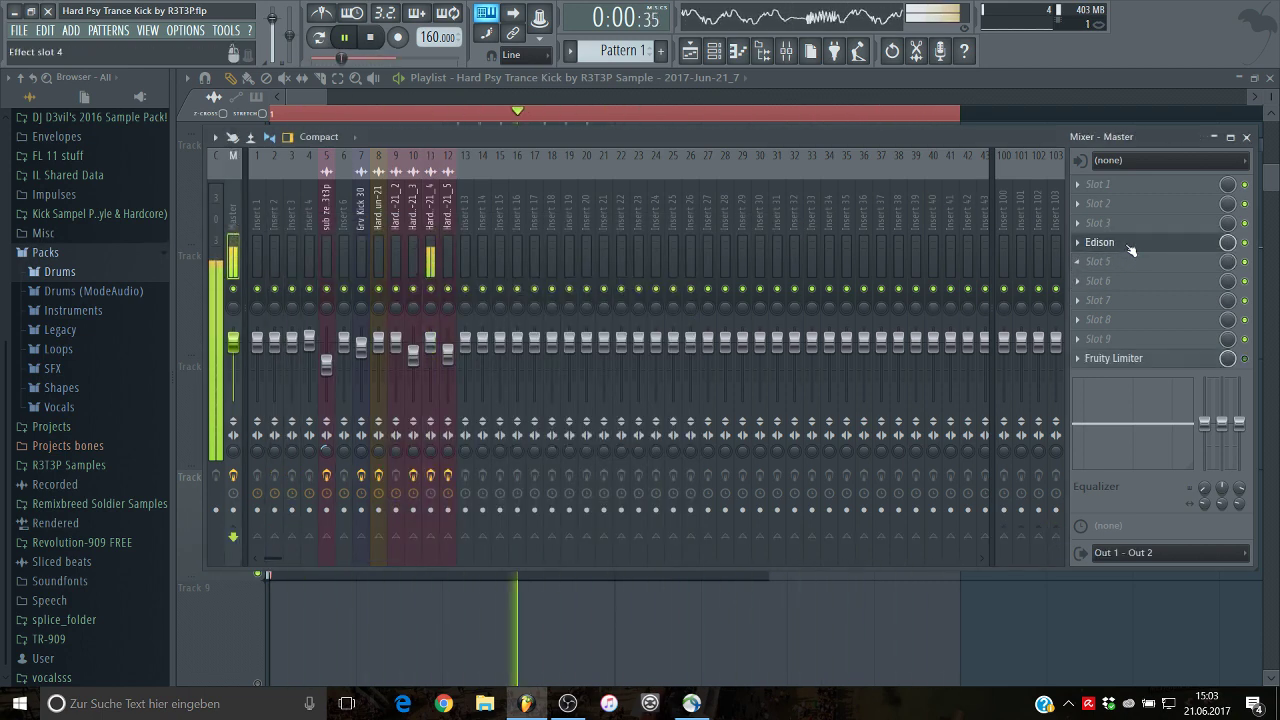
click(1130, 247)
click(320, 317)
click(329, 341)
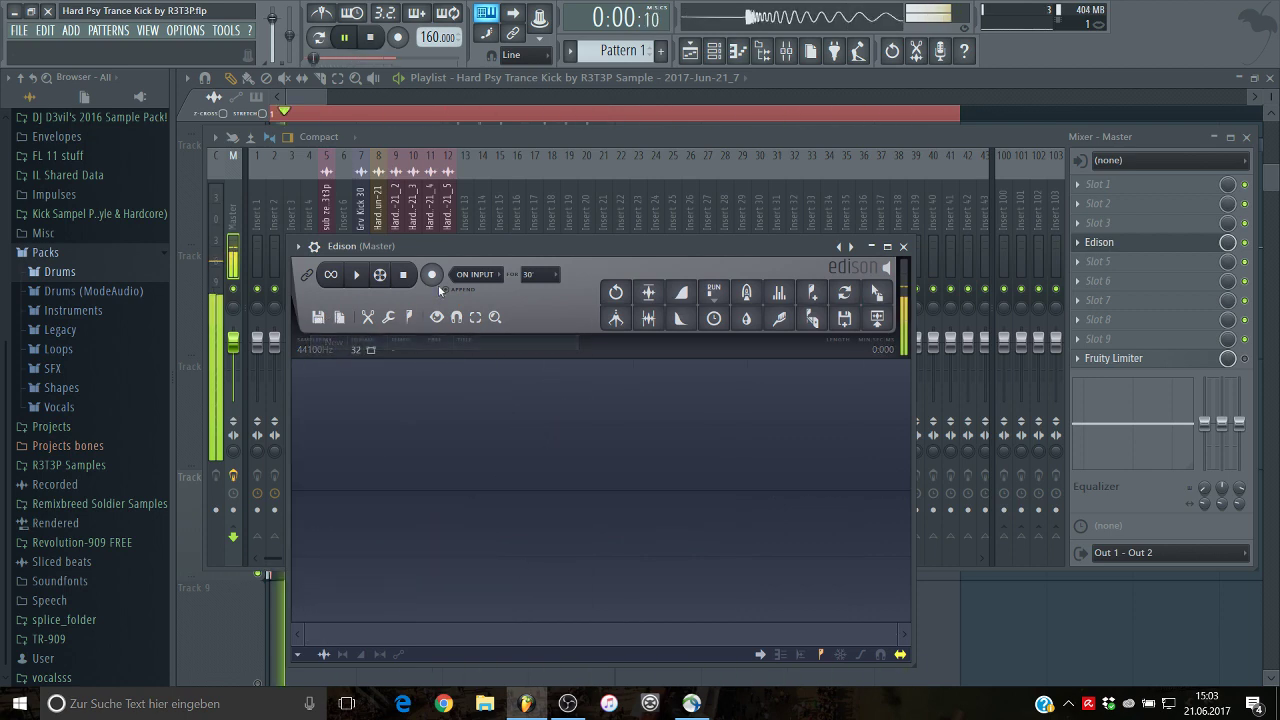
click(431, 274)
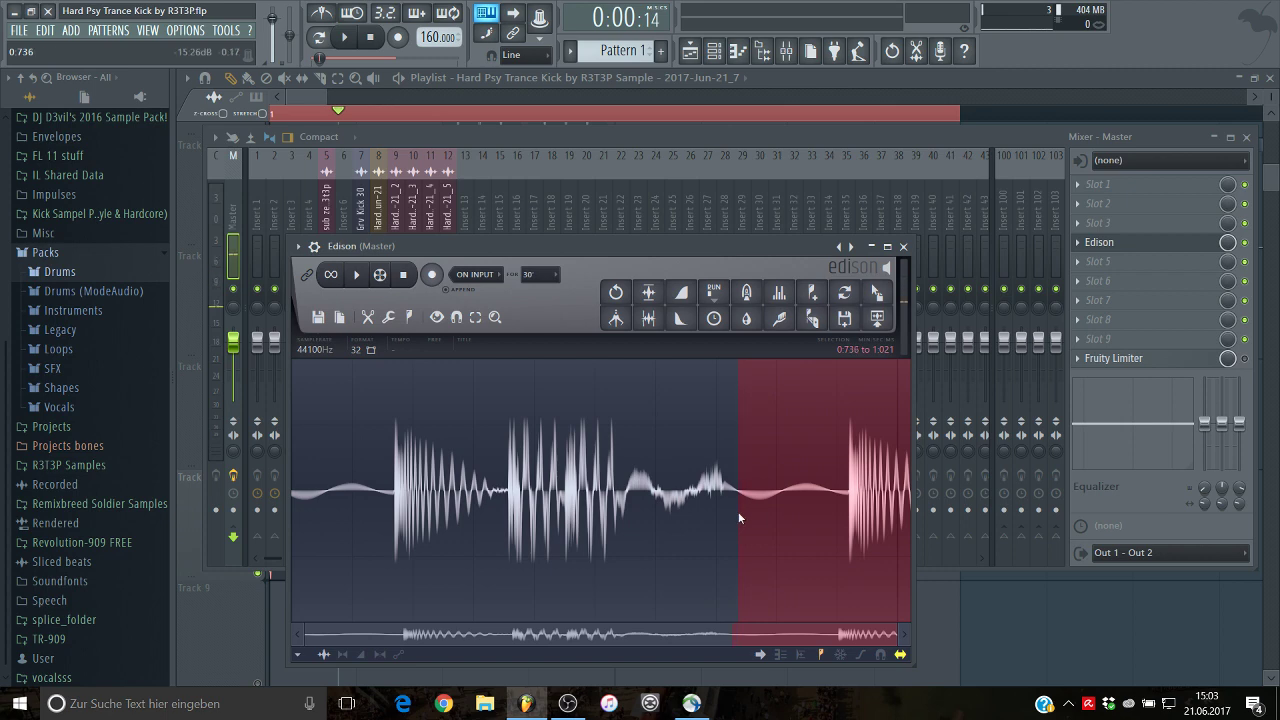
click(332, 320)
click(334, 343)
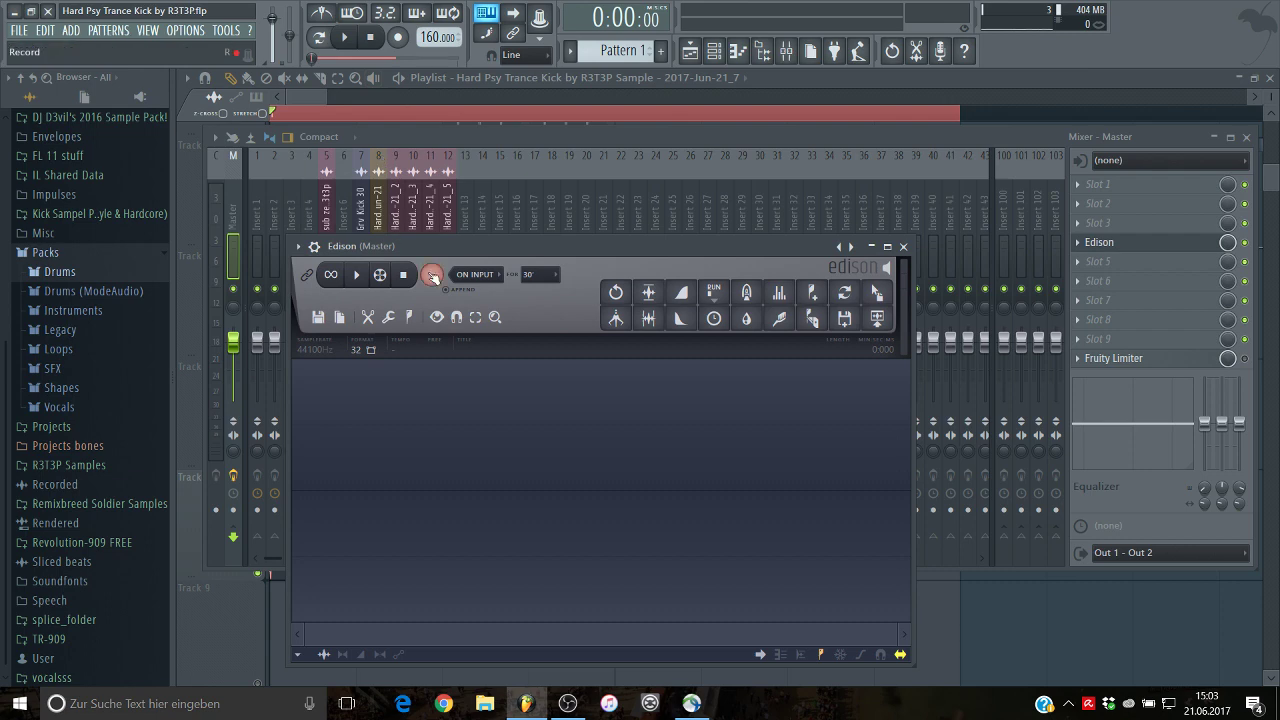
Step: Record the Maximus-processed kick from the start of the song, trim it to one hit and normalize it in Edison
click(344, 38)
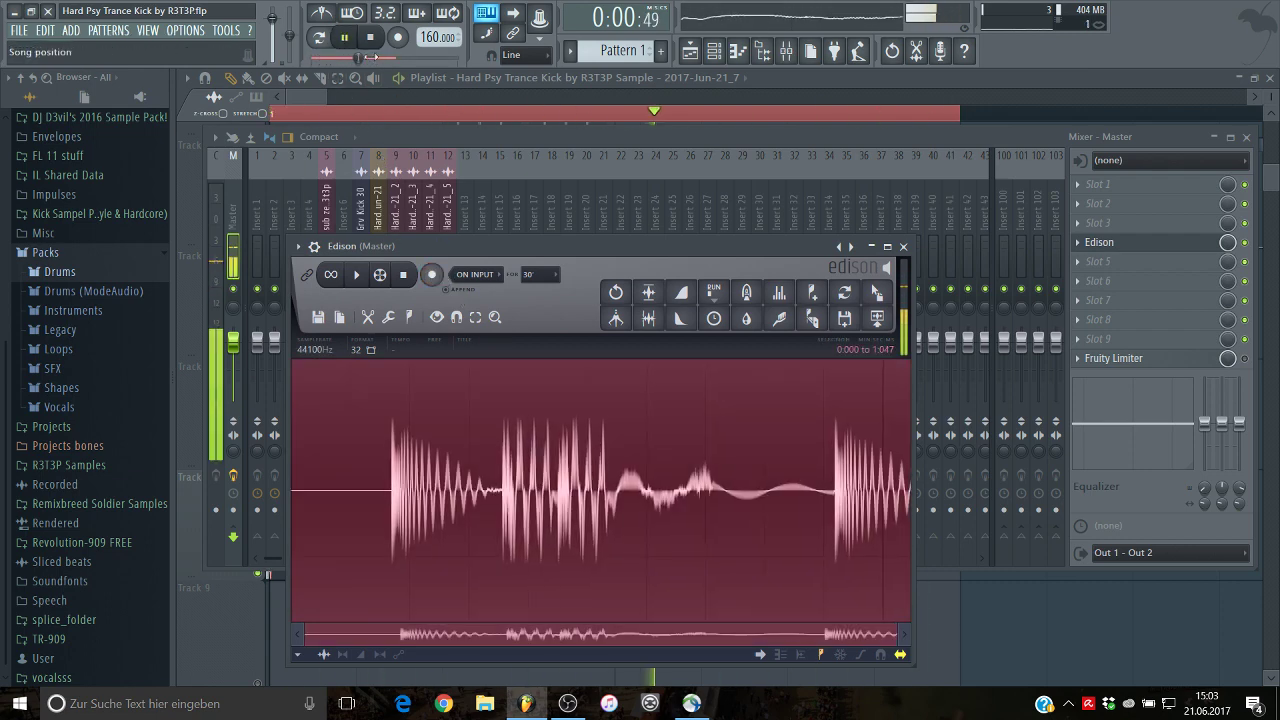
click(724, 495)
click(648, 291)
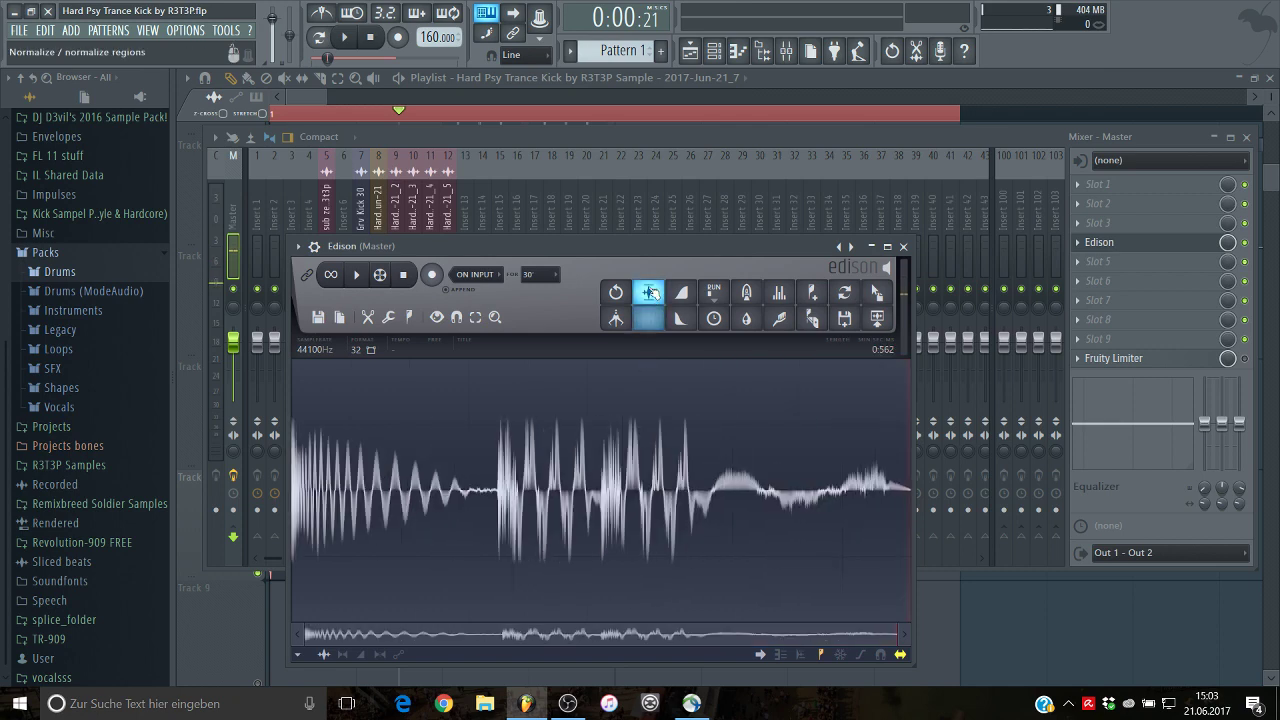
Step: Place the newly recorded kick at the start of playlist Track 11, below the earlier kick version
drag(876, 292, 988, 638)
scroll(1057, 349, down, 3)
right_click(1063, 334)
scroll(1043, 366, down, 4)
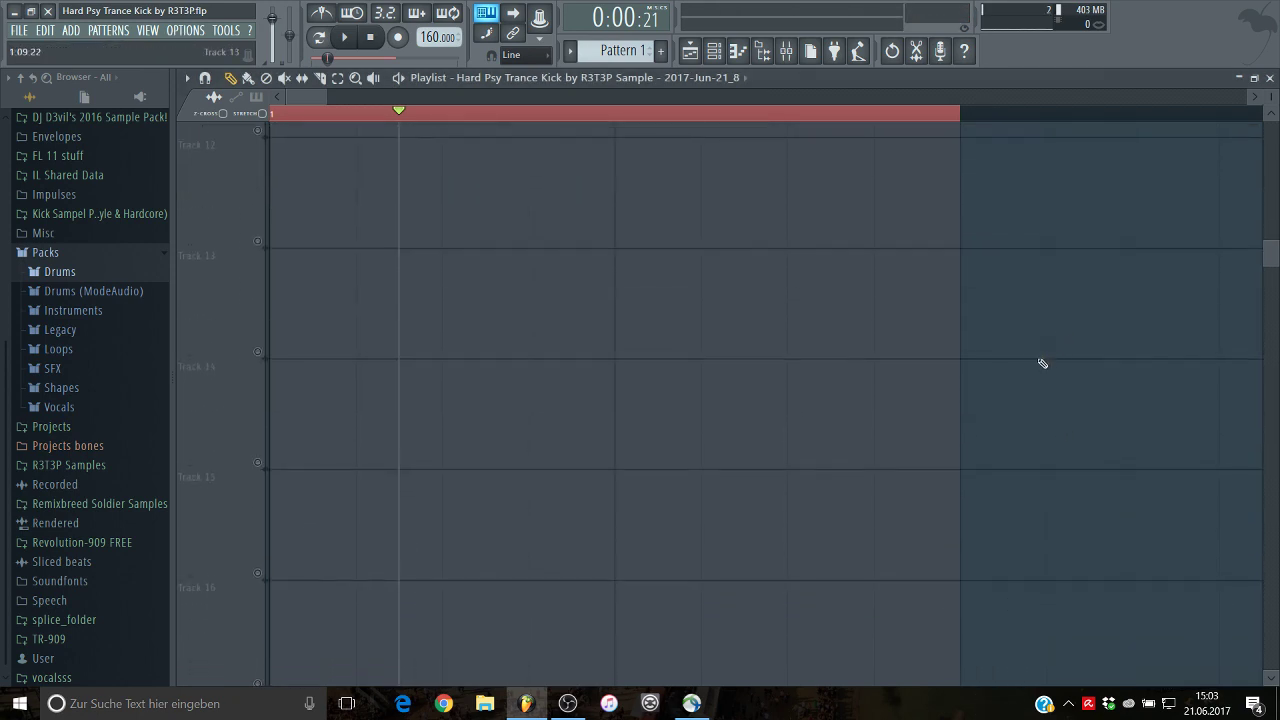
scroll(870, 420, up, 3)
drag(695, 480, 225, 467)
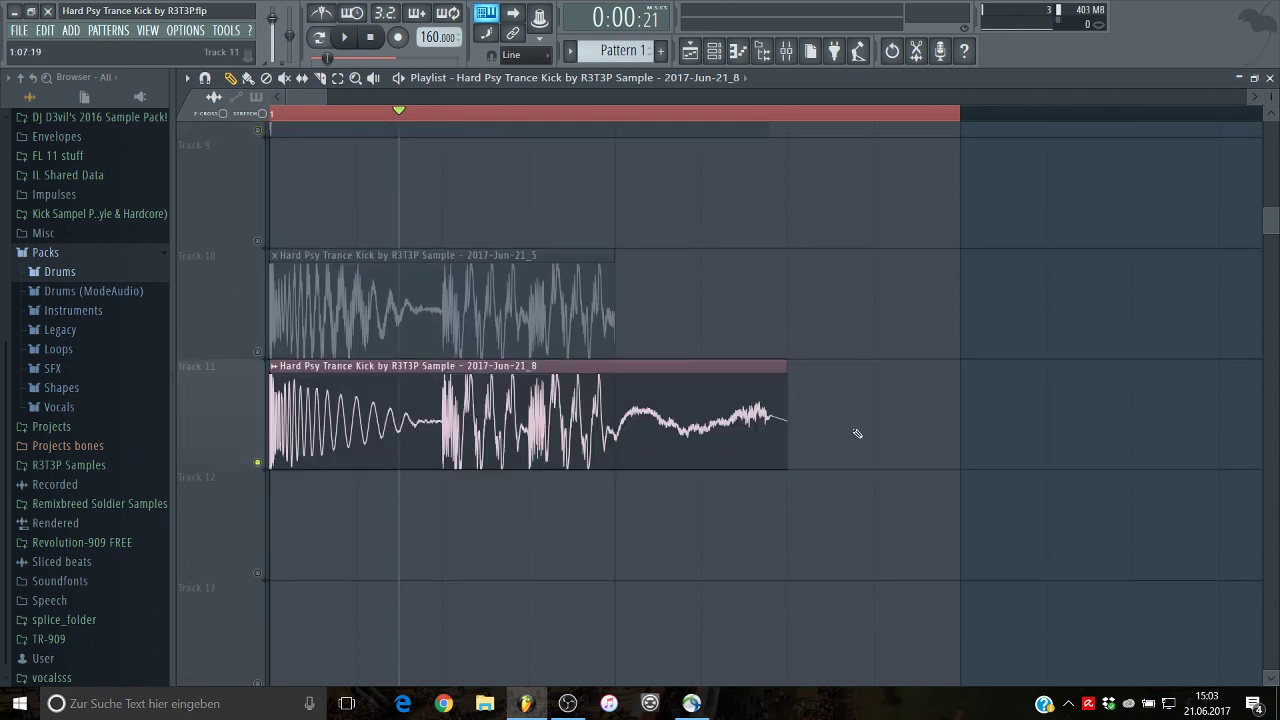
Step: Shorten the Track 11 kick clip to end at 1:05:00 and play it with the looped range set to 1:01:00 to 1:05:00
drag(787, 413, 614, 407)
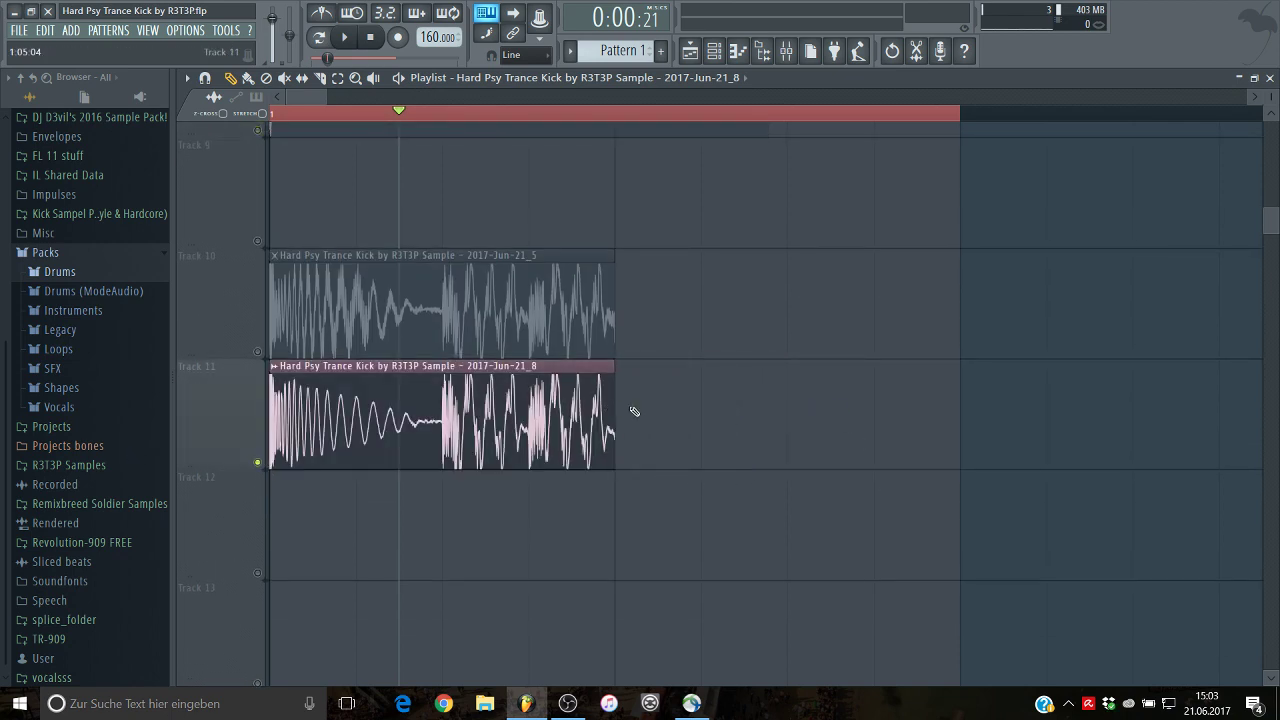
drag(621, 119, 269, 119)
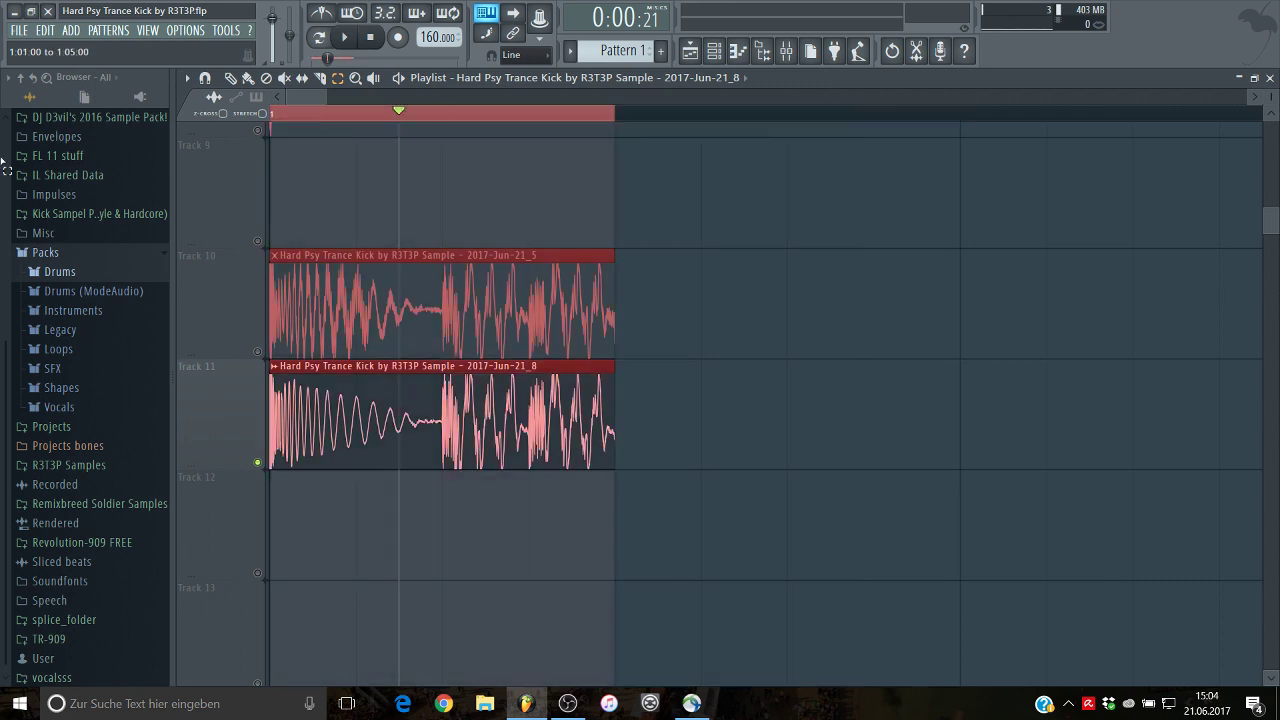
click(880, 354)
key(space)
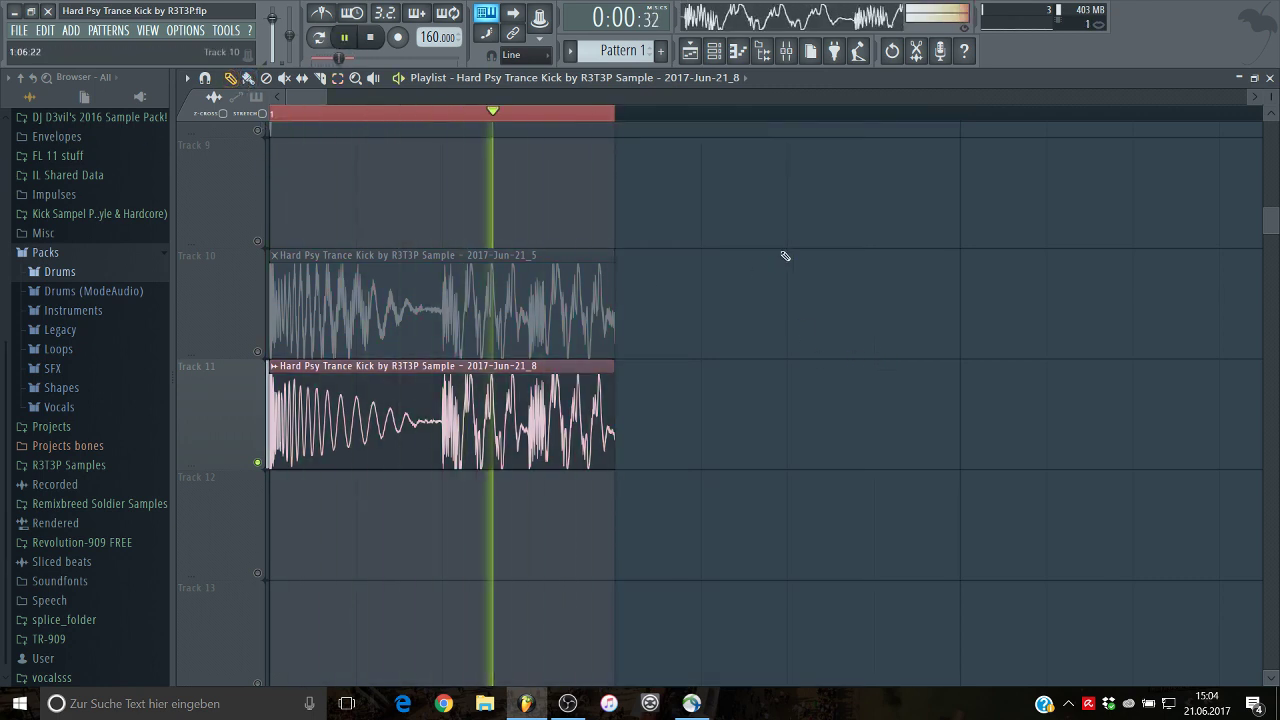
Step: Solo Track 10, then route the Track 11 sample to mixer track 15 and resume playback
right_click(258, 352)
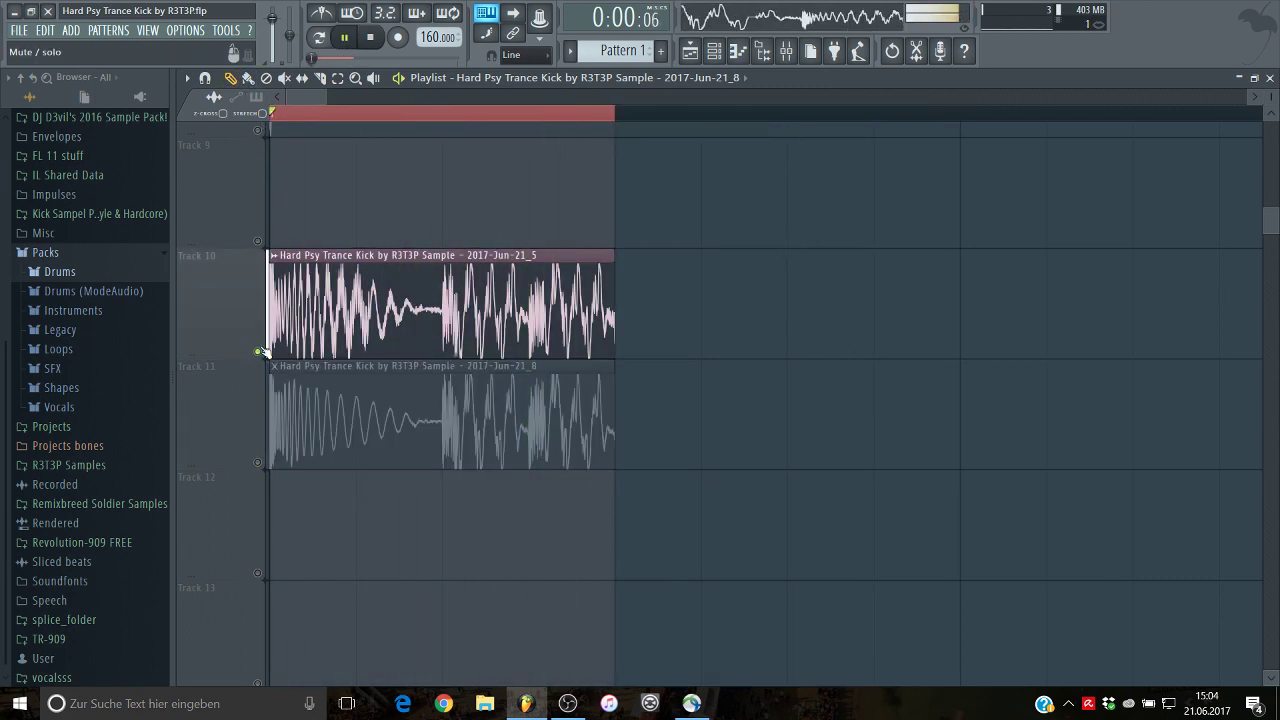
double_click(423, 323)
click(789, 289)
double_click(466, 431)
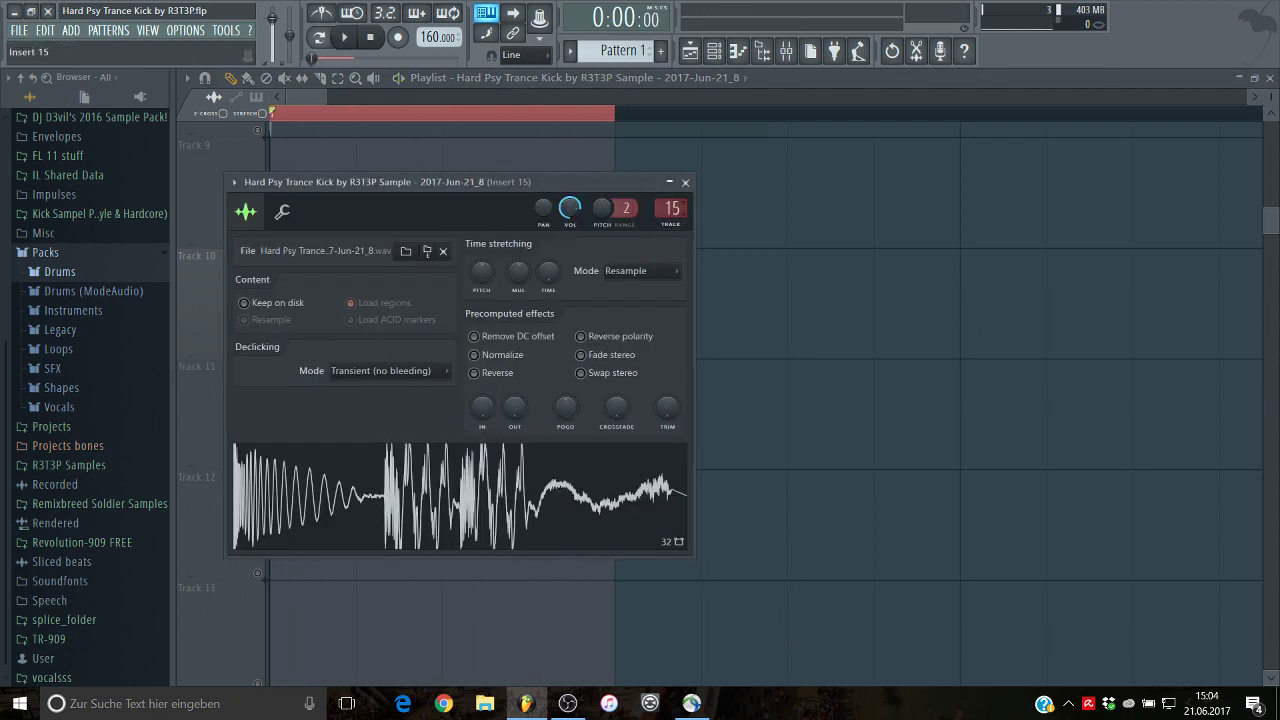
key(Escape)
key(space)
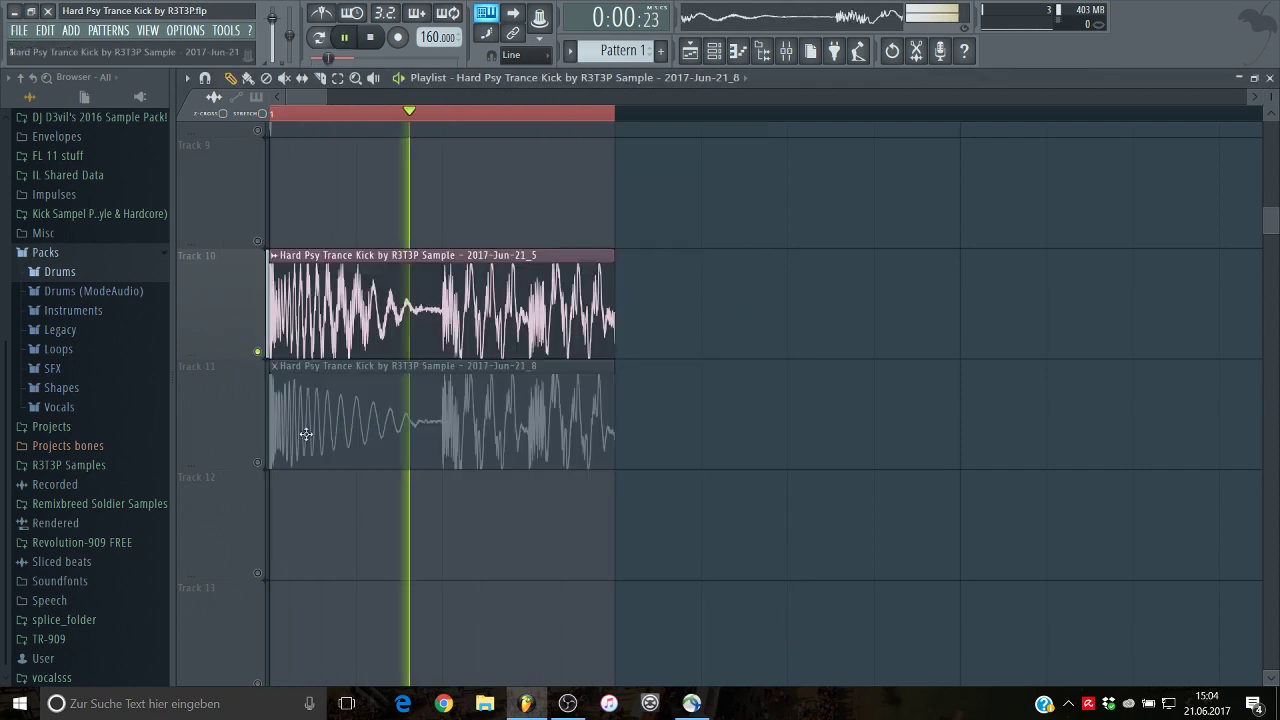
Step: Solo Track 11 to compare the new kick with the earlier version on Track 10
right_click(257, 463)
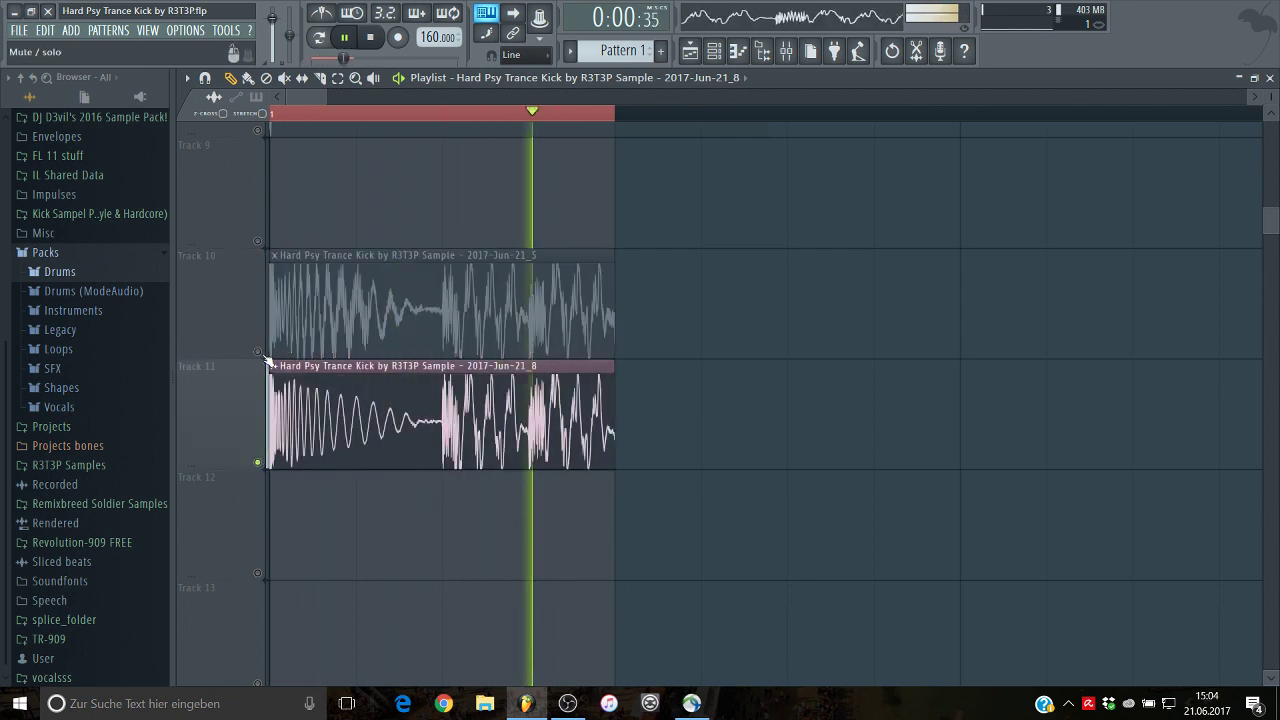
right_click(264, 465)
right_click(260, 463)
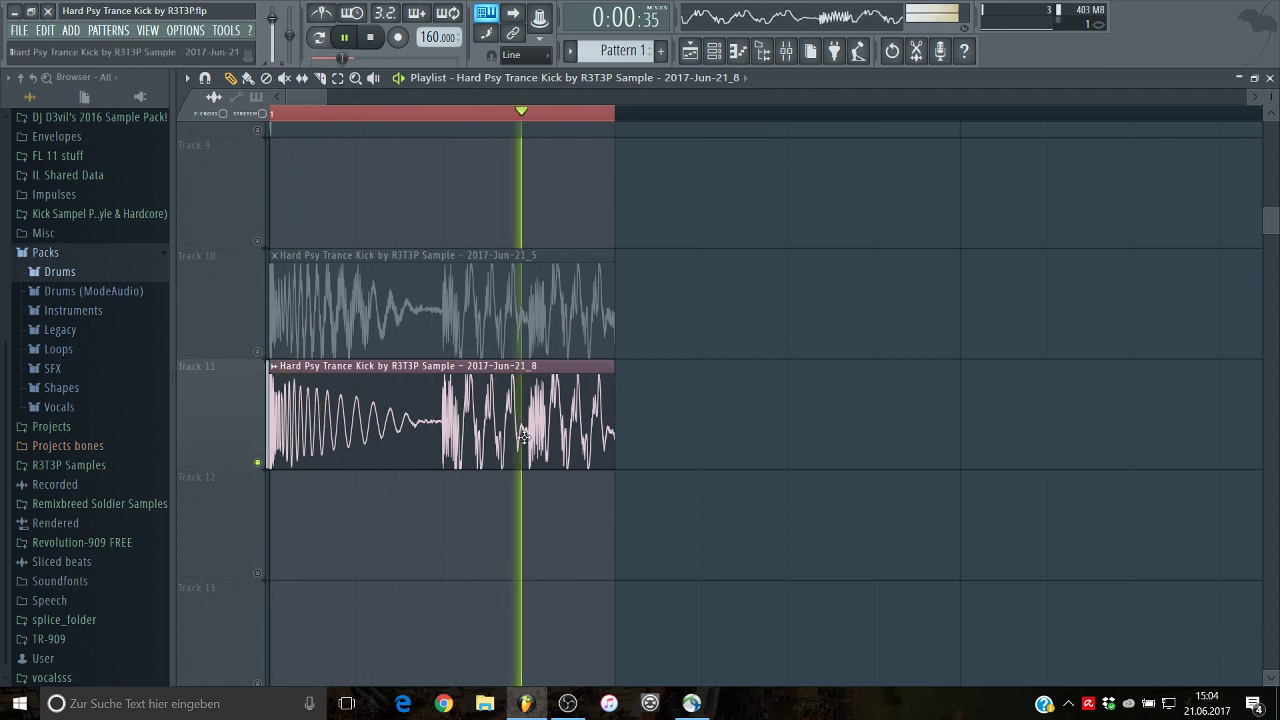
Step: Clear the looped time range and paint repeats of the kick clip along Track 11 up to bar 3
click(342, 113)
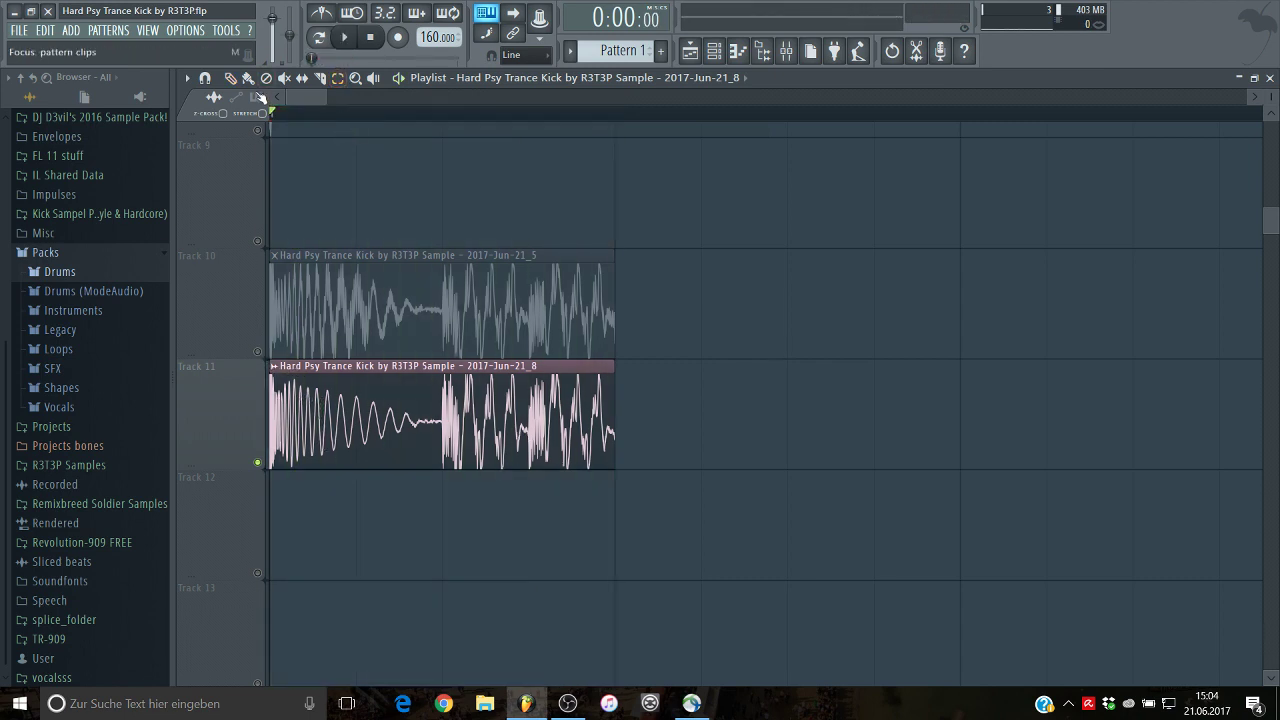
drag(326, 100, 490, 100)
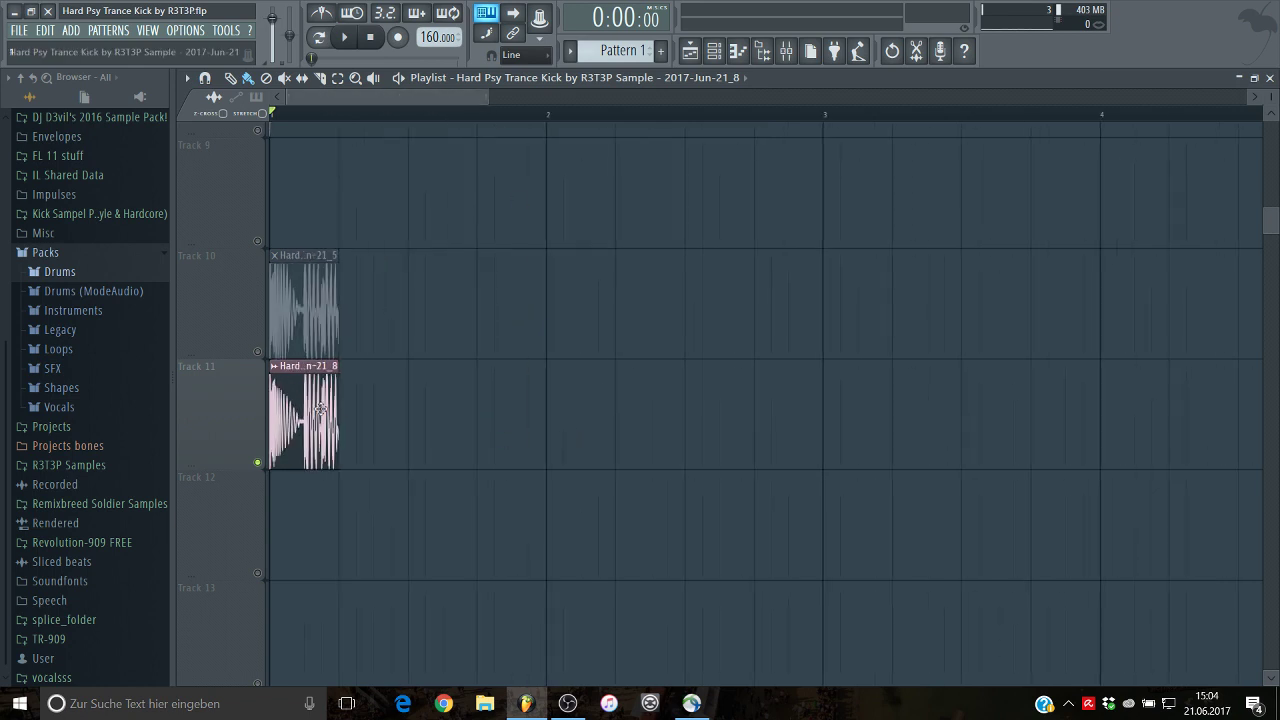
mouse_move(320, 408)
mouse_down()
mouse_move(698, 420)
mouse_move(792, 402)
mouse_up()
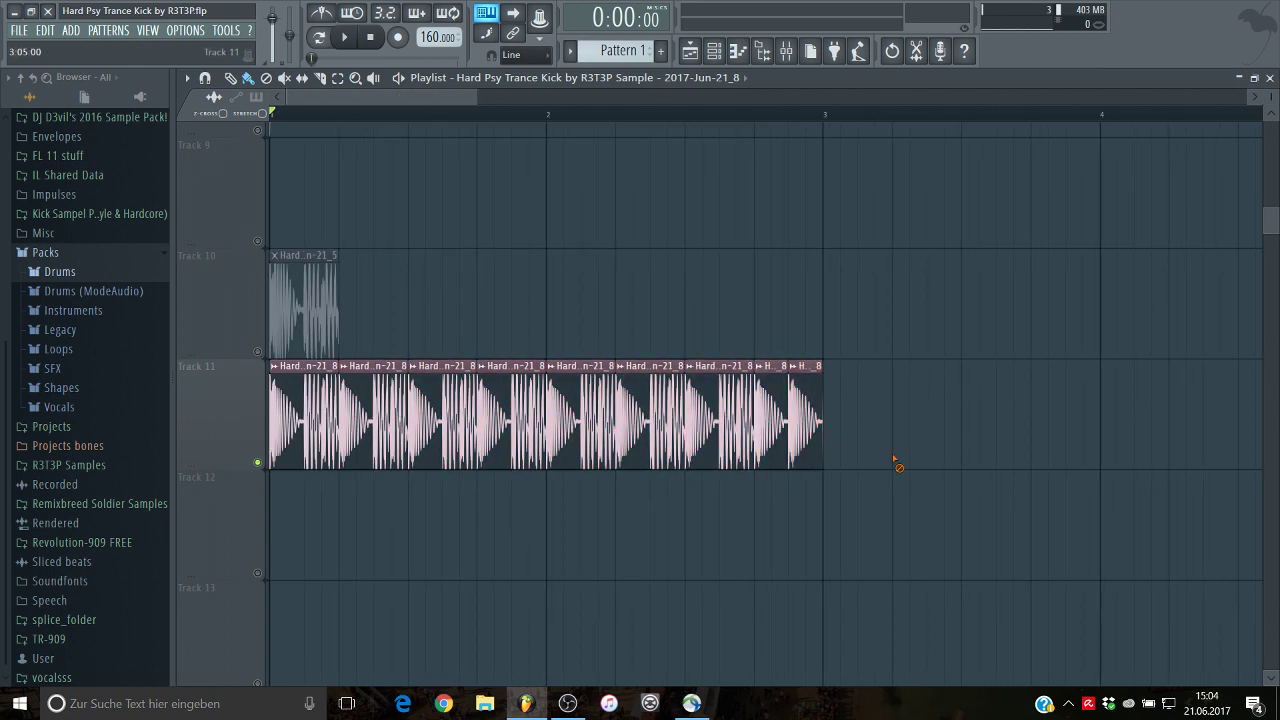
Step: Continue painting repeats of the kick clip along Track 11 from bar 3 up to bar 5
drag(829, 420, 1100, 420)
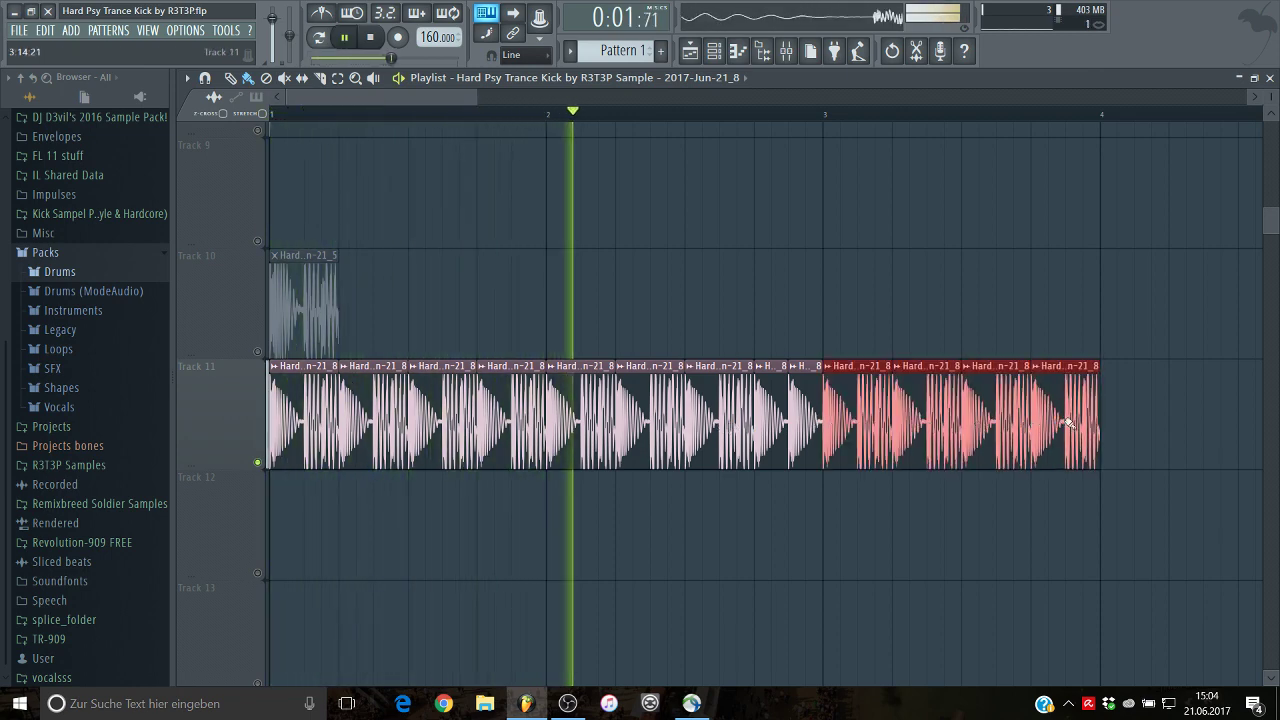
drag(466, 98, 643, 100)
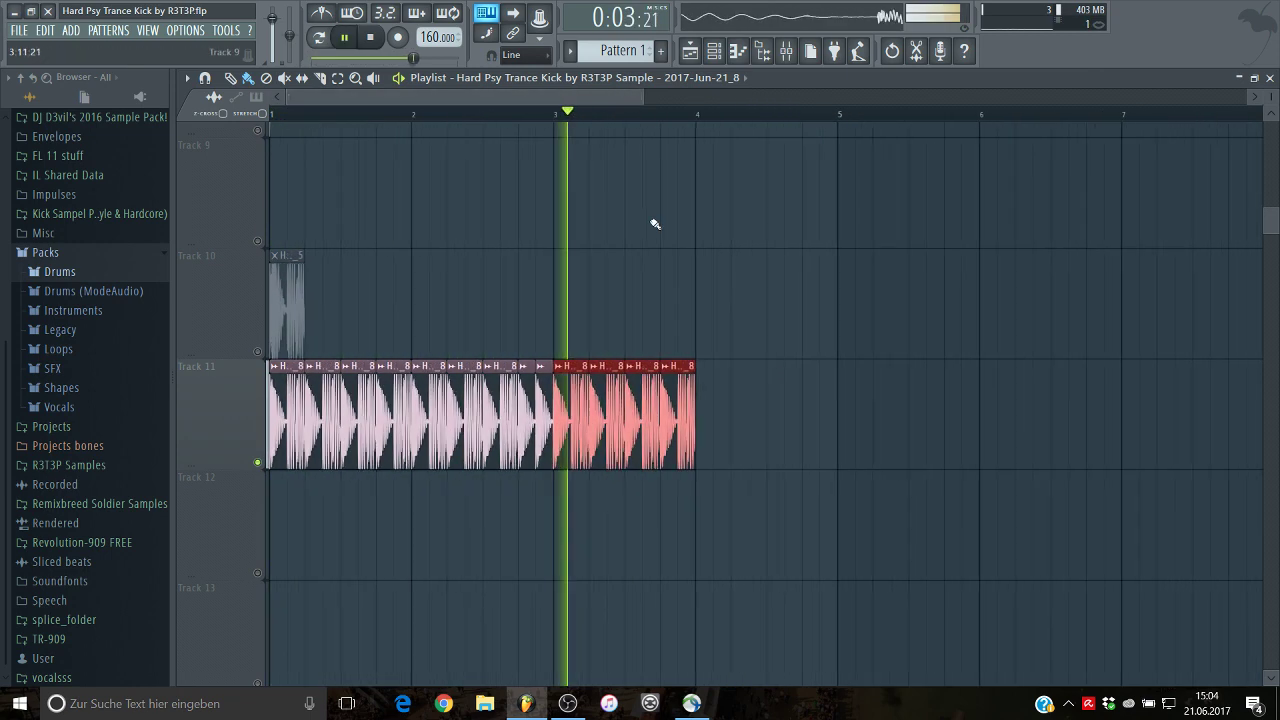
click(705, 426)
drag(706, 427, 882, 430)
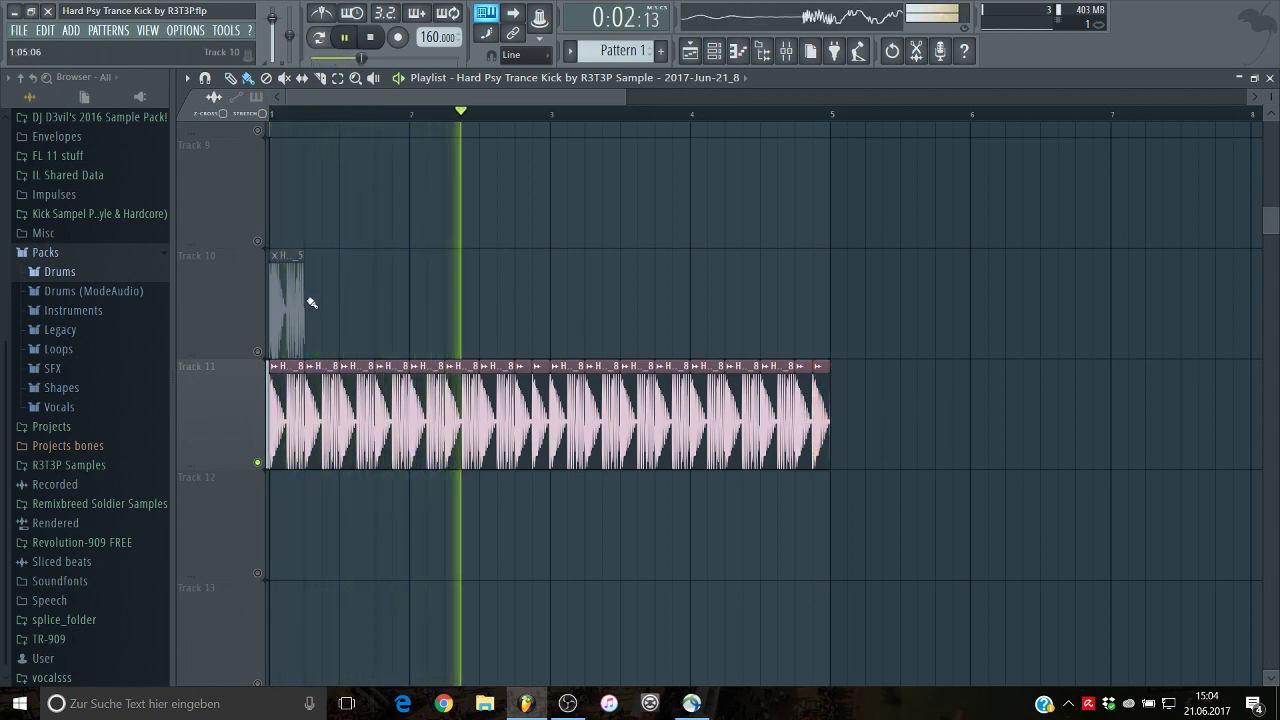
Step: Paint repeats of the earlier kick clip along Track 10 up to bar 5, matching the pattern of Track 11
mouse_move(309, 300)
mouse_down()
mouse_move(877, 307)
mouse_move(808, 300)
mouse_up()
right_click(539, 307)
click(820, 307)
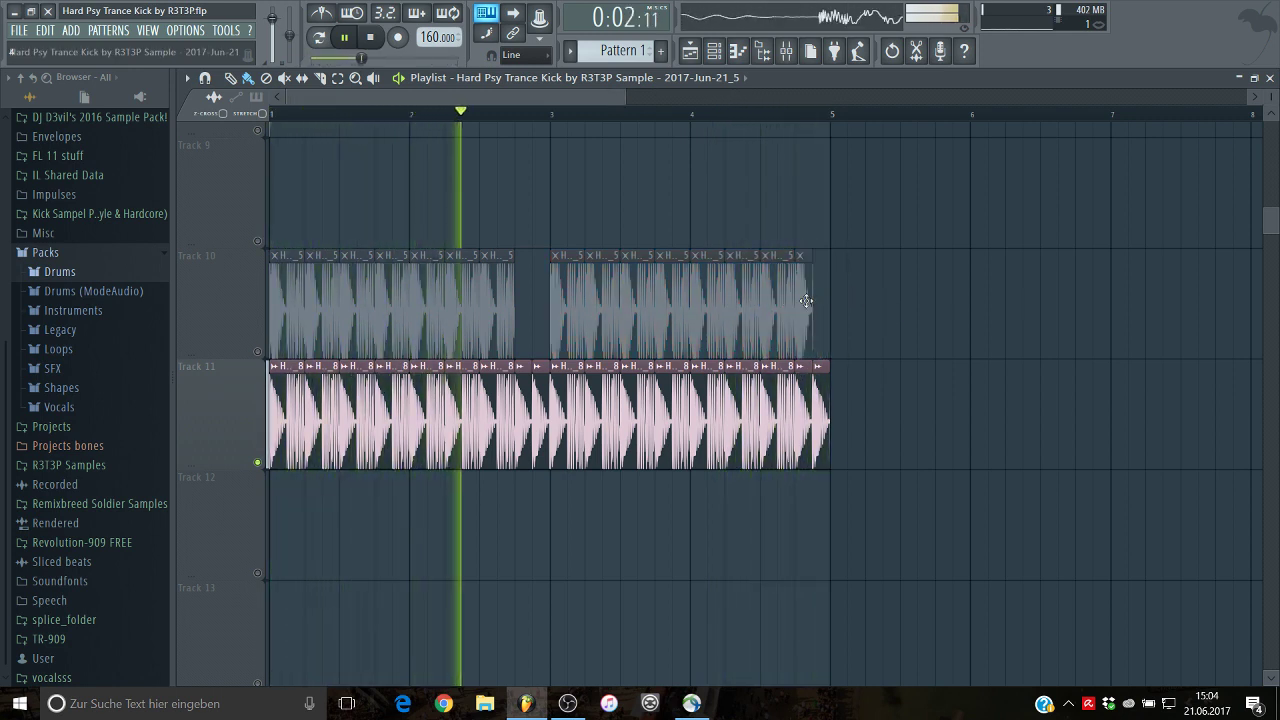
click(819, 301)
click(523, 314)
click(541, 316)
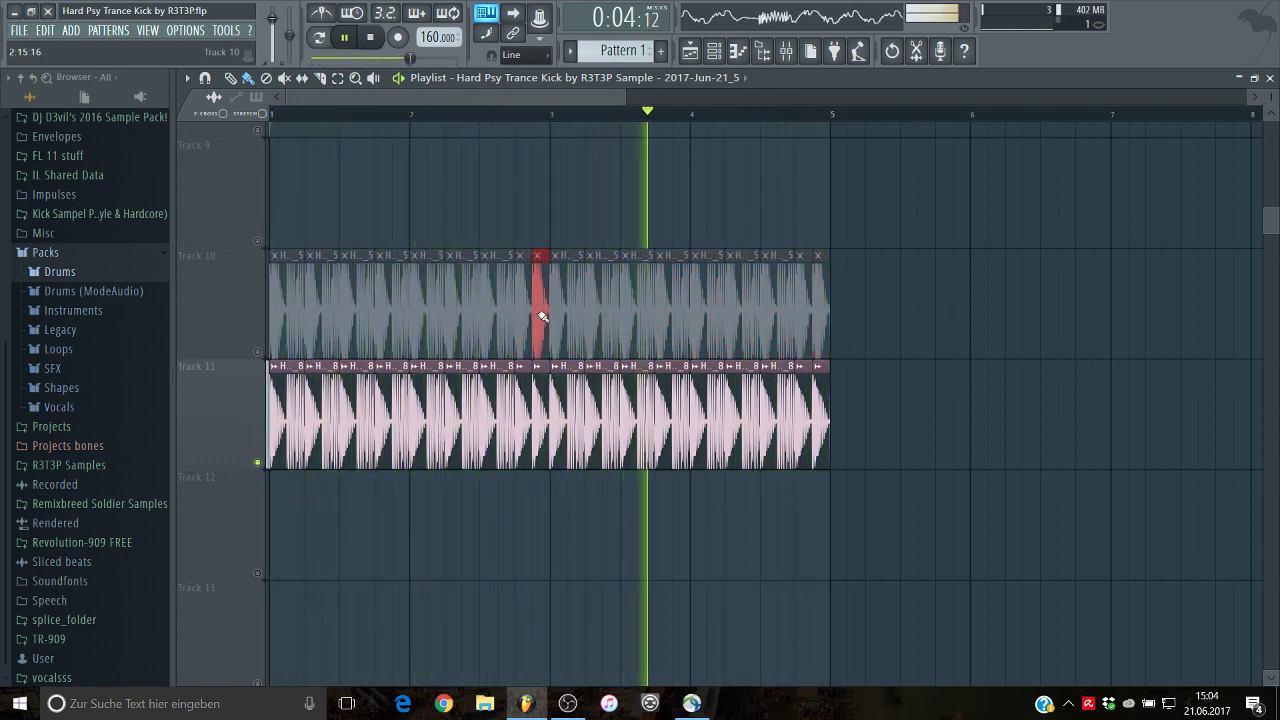
Step: Solo Track 10 and then Track 11 during playback to compare the two kick sequences
right_click(258, 352)
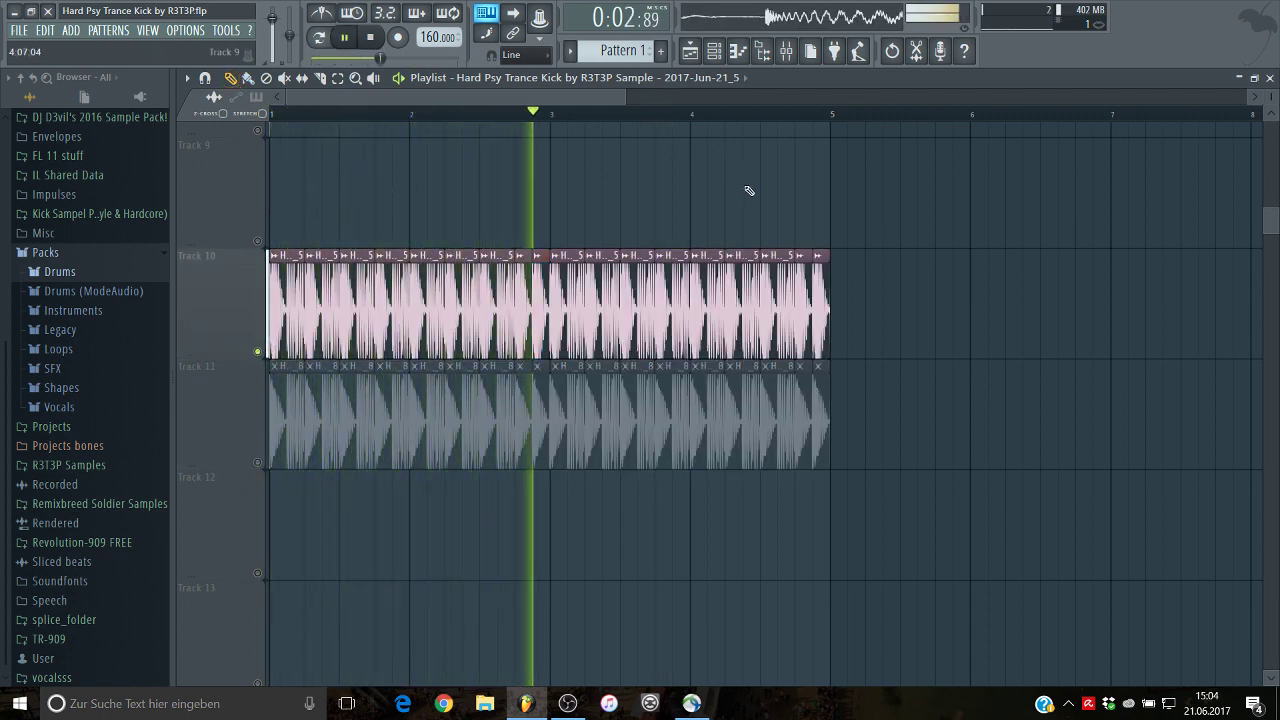
right_click(258, 463)
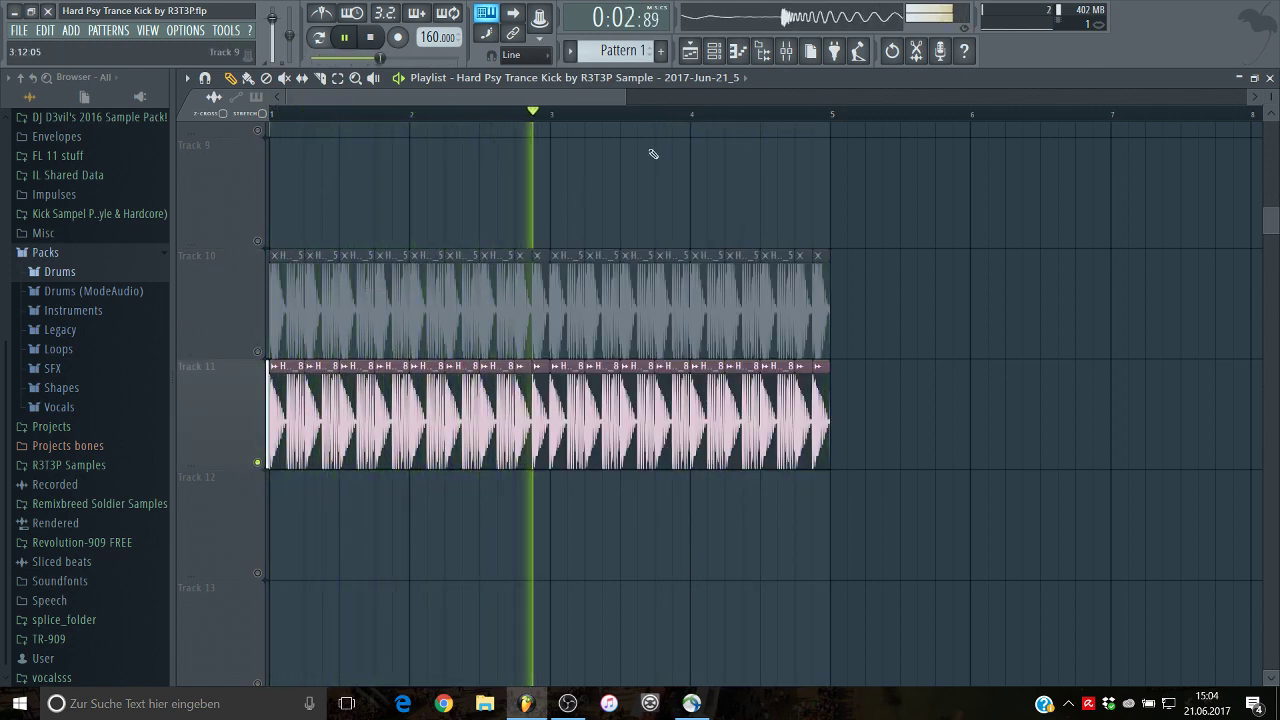
drag(626, 99, 574, 99)
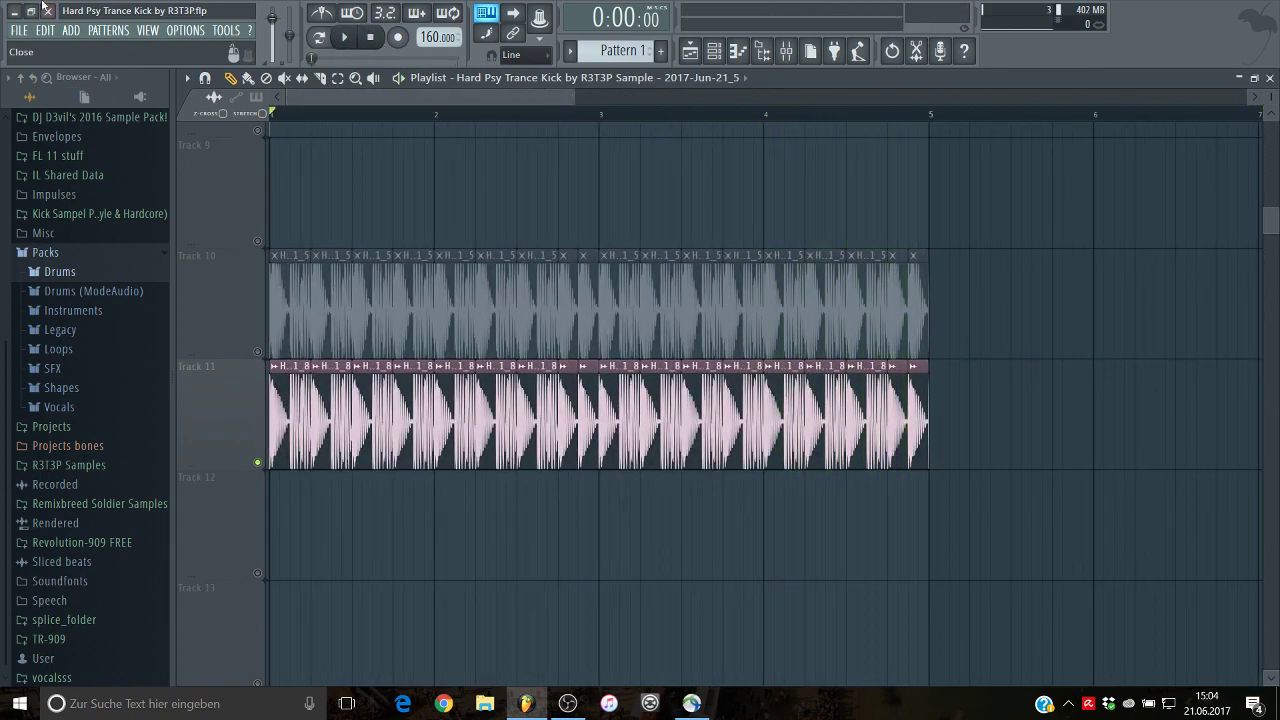
click(20, 30)
click(705, 520)
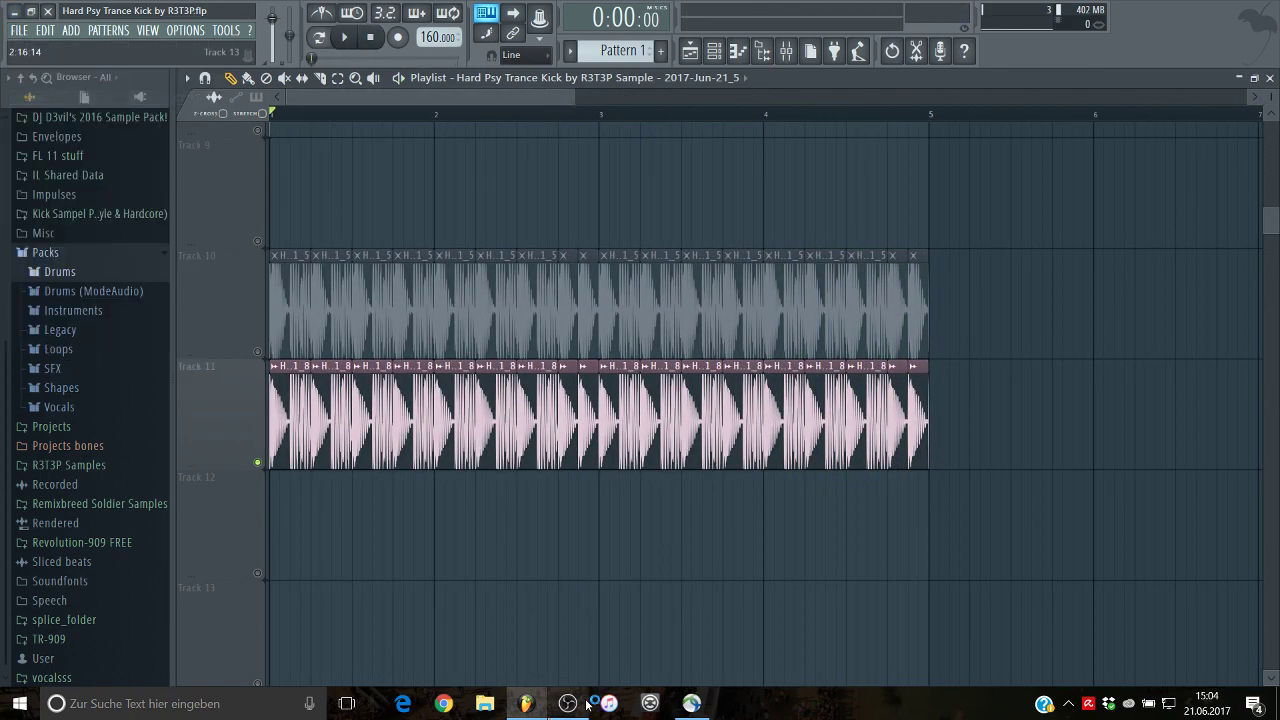